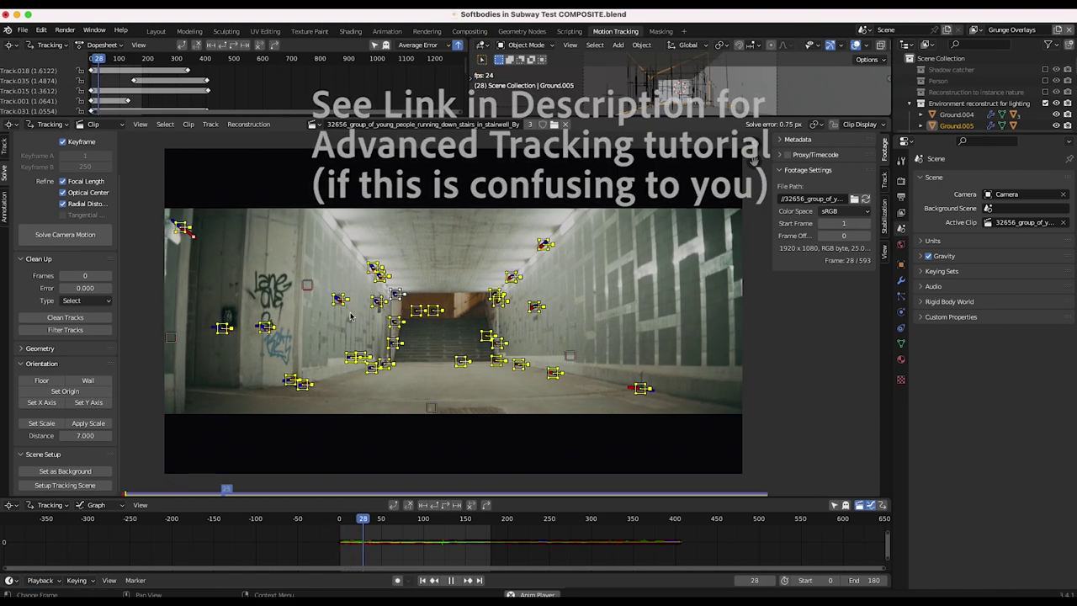
# - Stop the tracked footage playback, go to the Layout workspace and examine the animated camera with its track points
pyautogui.press('space')
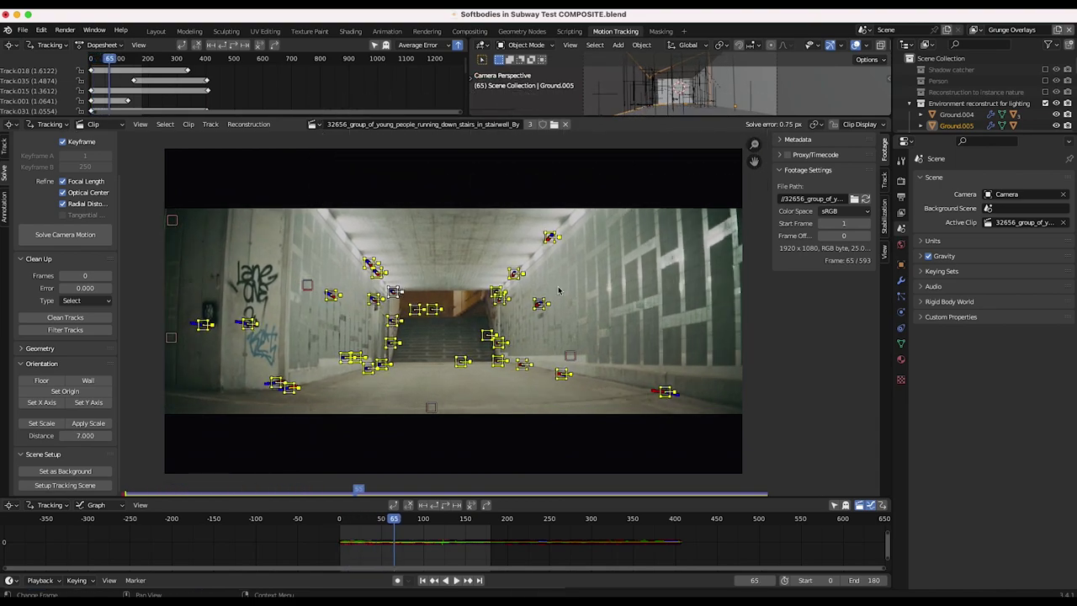
pyautogui.click(160, 32)
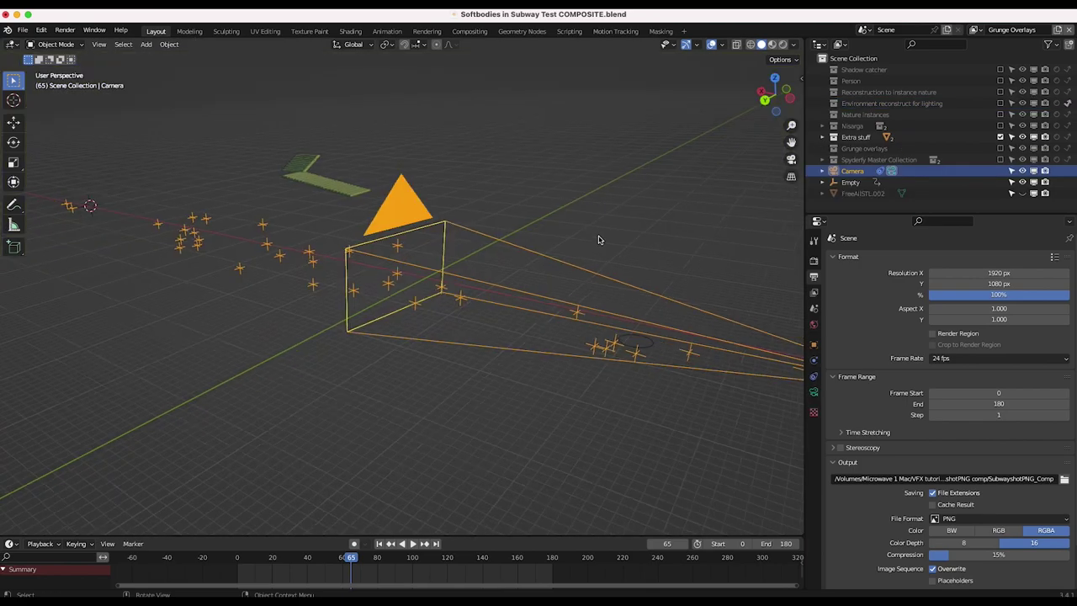
pyautogui.scroll(-3, 599, 239)
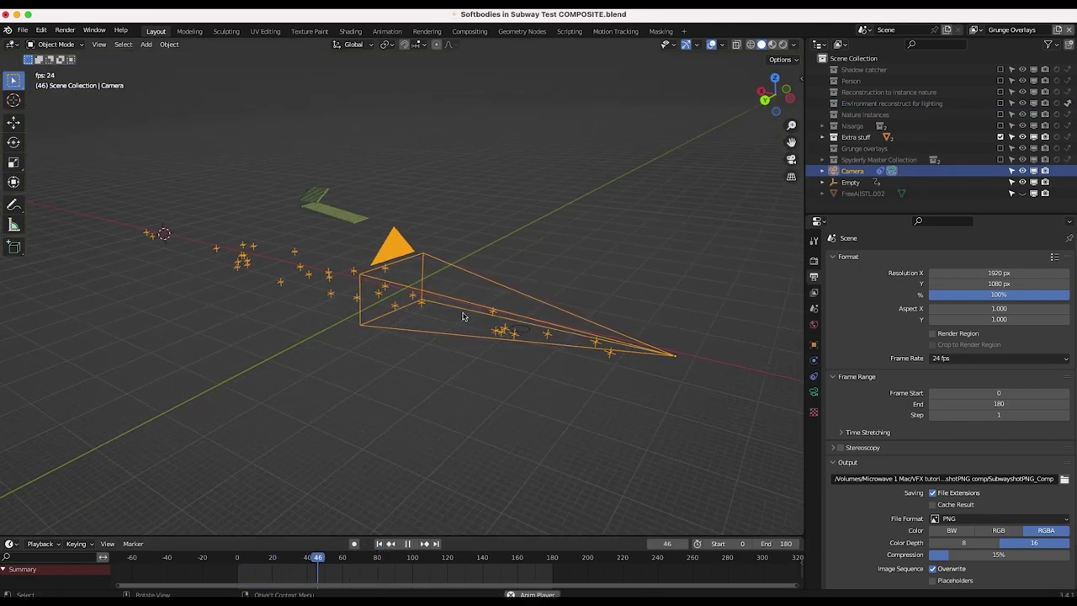
pyautogui.keyDown('shift'); pyautogui.moveTo(342, 284); pyautogui.dragTo(400, 302, button='middle'); pyautogui.keyUp('shift')
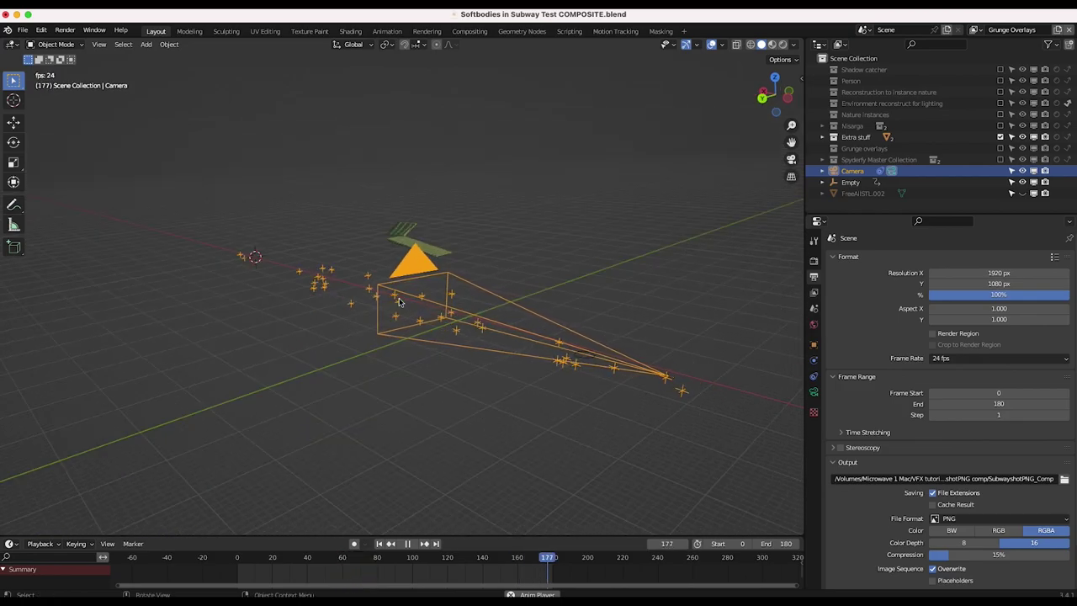
pyautogui.moveTo(545, 317); pyautogui.dragTo(504, 313, button='middle')
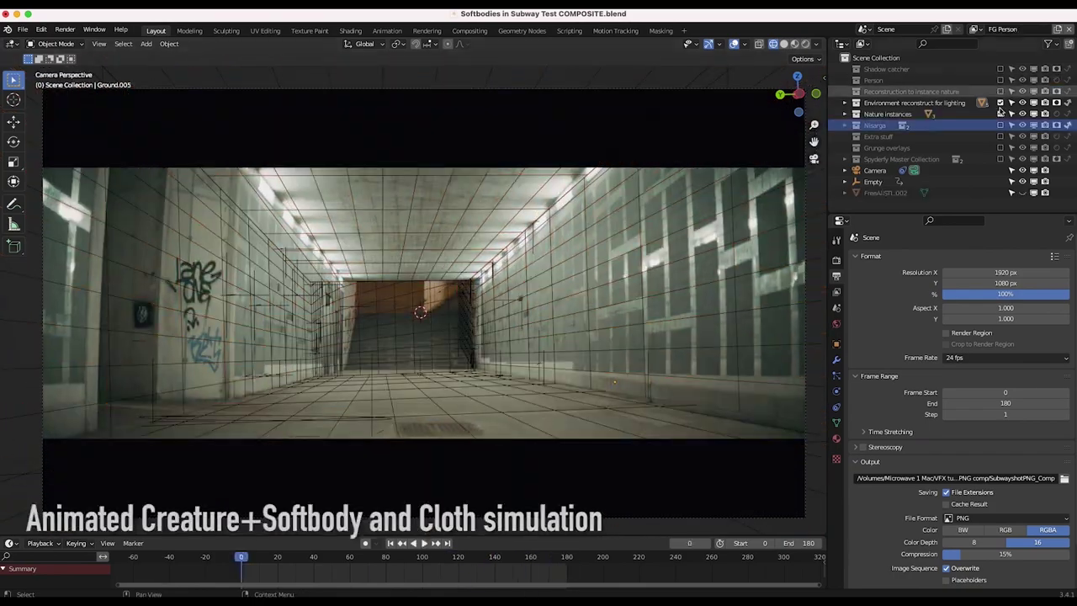
# - Enable the Person collection in the FG Person view layer and set the viewport to solid shading
pyautogui.click(1001, 80)
pyautogui.click(784, 44)
pyautogui.click(1022, 170)
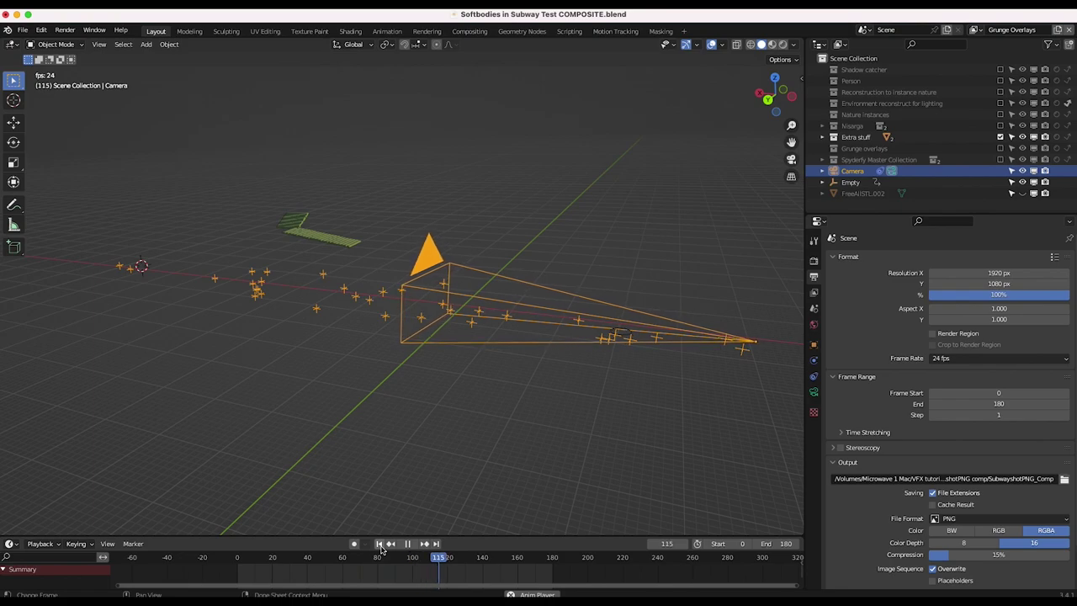
# - Stop playback, enable the Shadow catcher and Environment reconstruct for lighting collections, and view the scene through the camera
pyautogui.press('Escape')
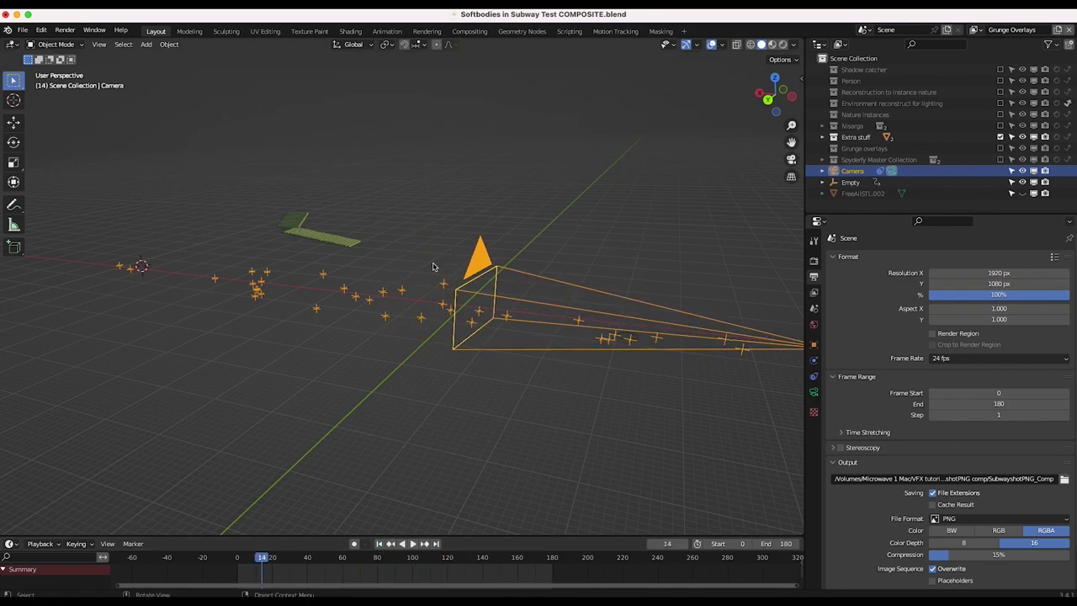
pyautogui.hscroll(10, 566, 328)
pyautogui.hscroll(-10, 566, 328)
pyautogui.hscroll(3, 566, 328)
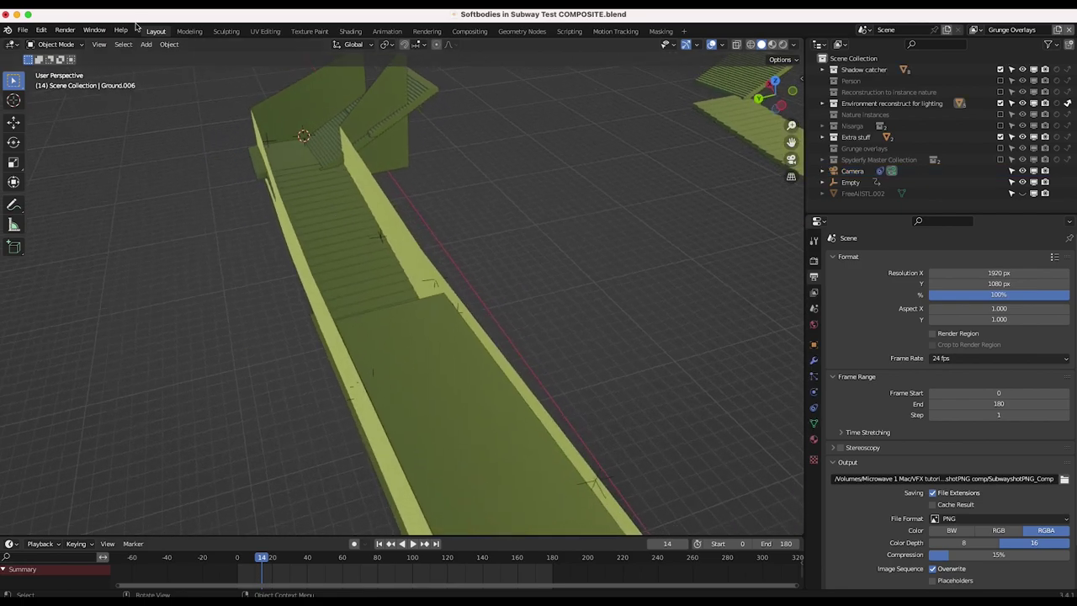
pyautogui.click(99, 43)
pyautogui.moveTo(119, 188)
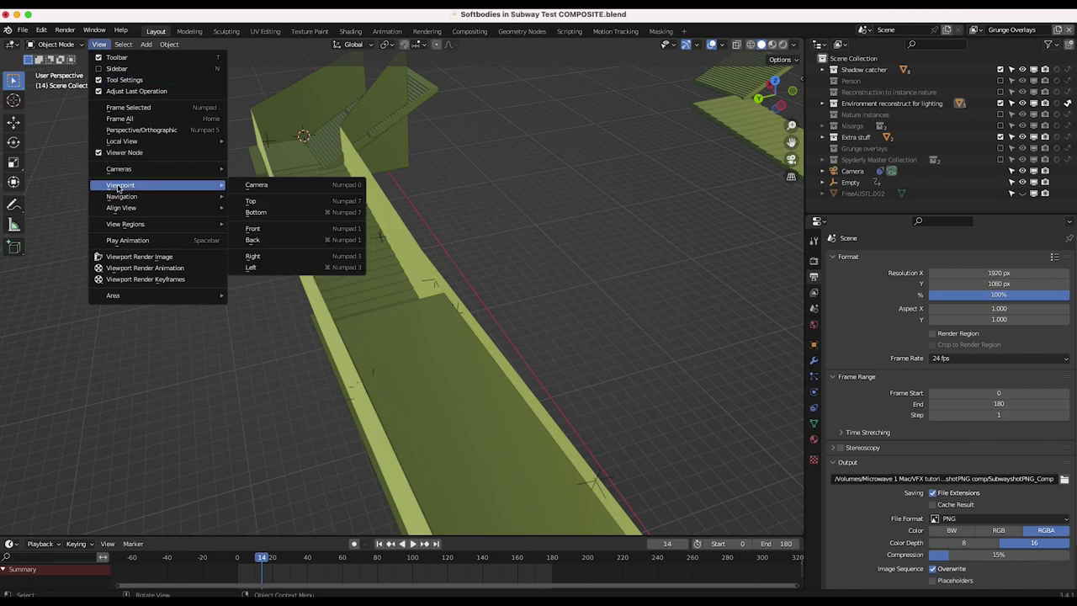
pyautogui.click(256, 185)
# - Select the tunnel geometry, the staircase and the side railing in turn to inspect how they match the footage
pyautogui.moveTo(358, 178); pyautogui.dragTo(558, 243)
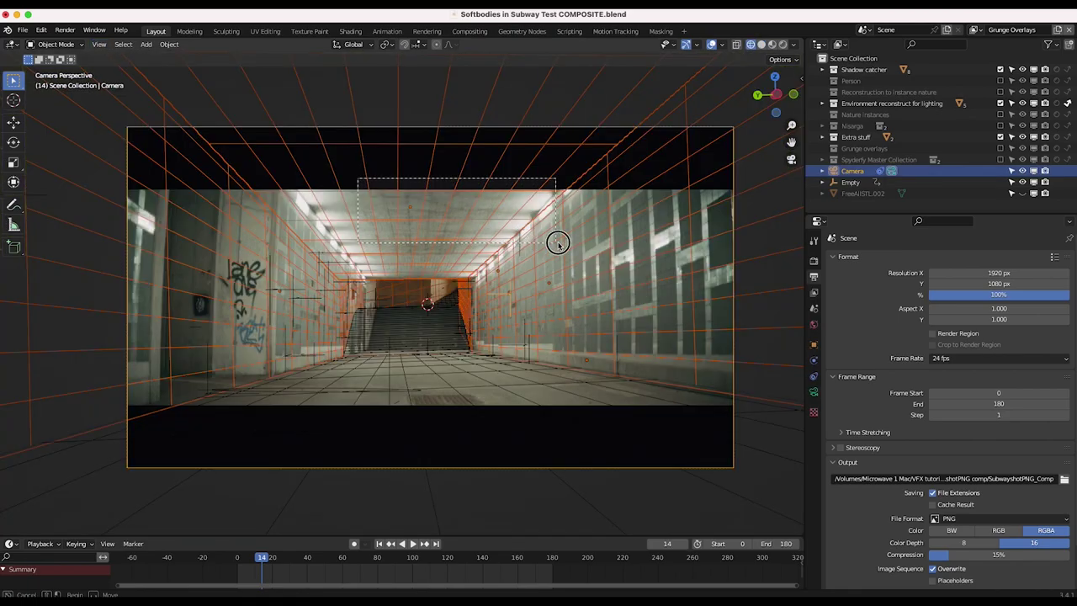
pyautogui.click(376, 312)
pyautogui.scroll(3, 401, 322)
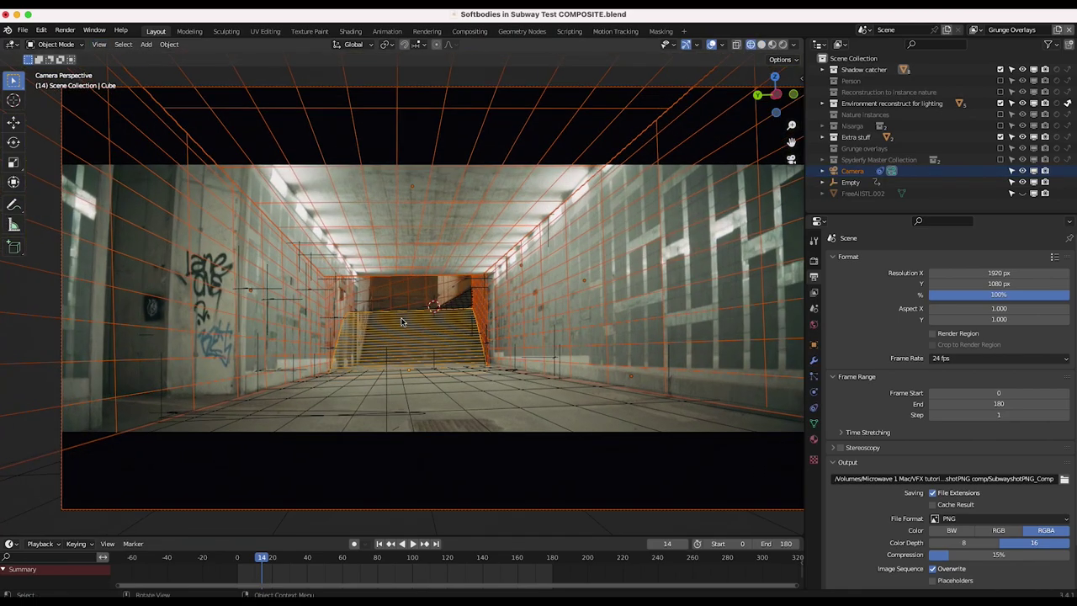
pyautogui.click(489, 294)
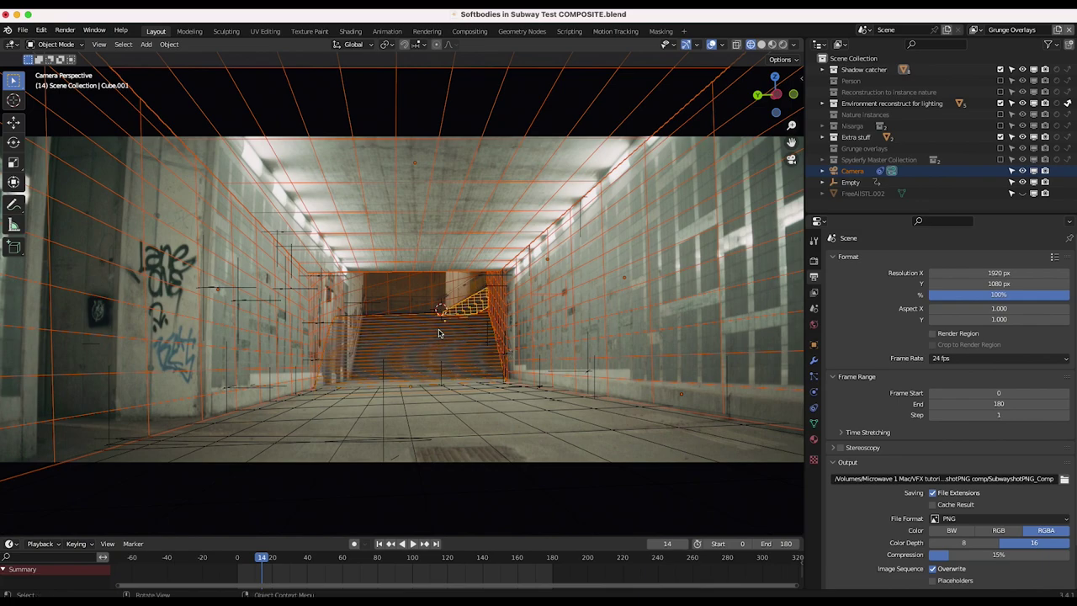
# - Play the animation through the camera to check the reconstructed geometry against the footage, select the ground plane, and return to frame 0
pyautogui.press('Home')
pyautogui.press('space')
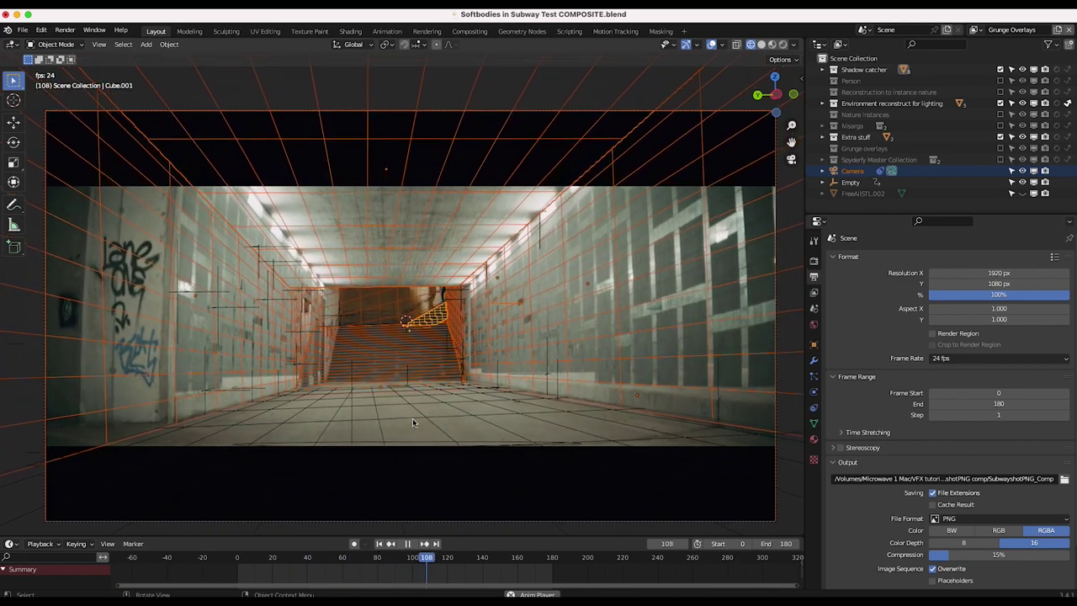
pyautogui.click(431, 401)
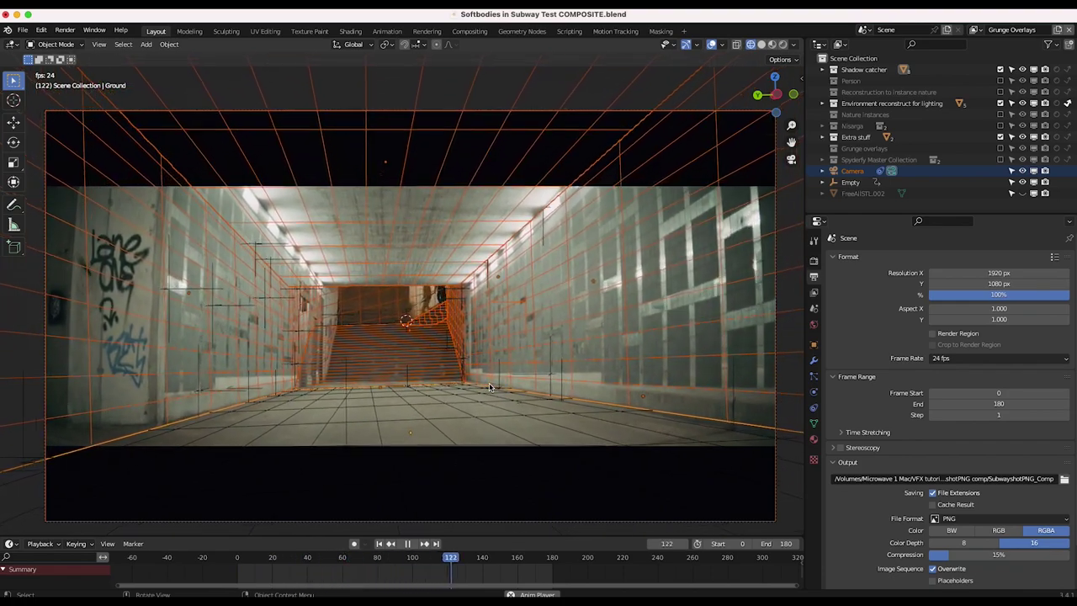
pyautogui.press('space')
pyautogui.click(379, 544)
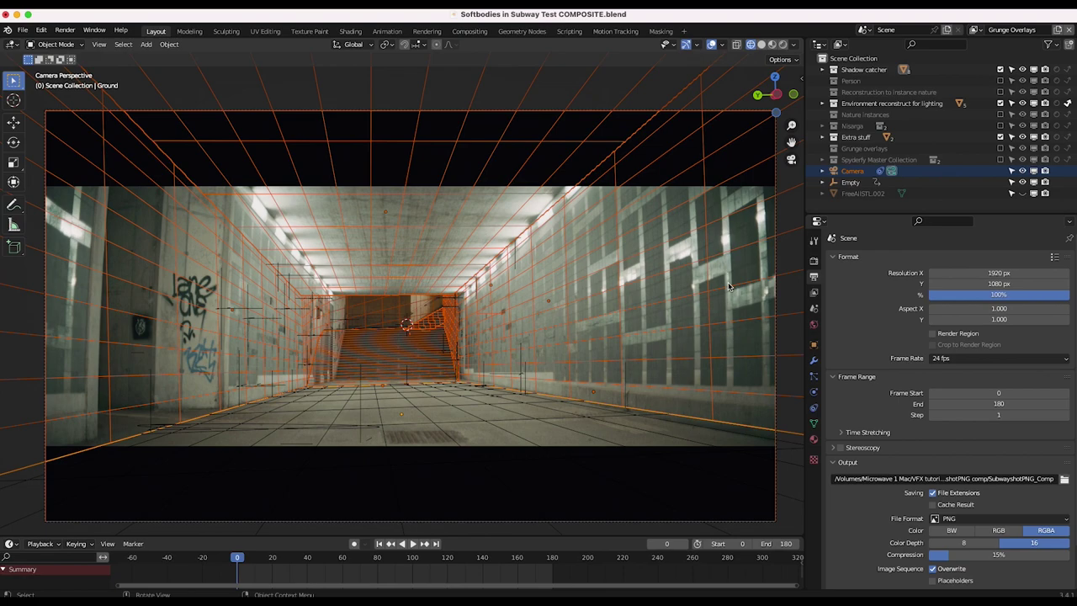
# - Switch to the FG Person view layer and show the camera view in solid shading
pyautogui.click(978, 29)
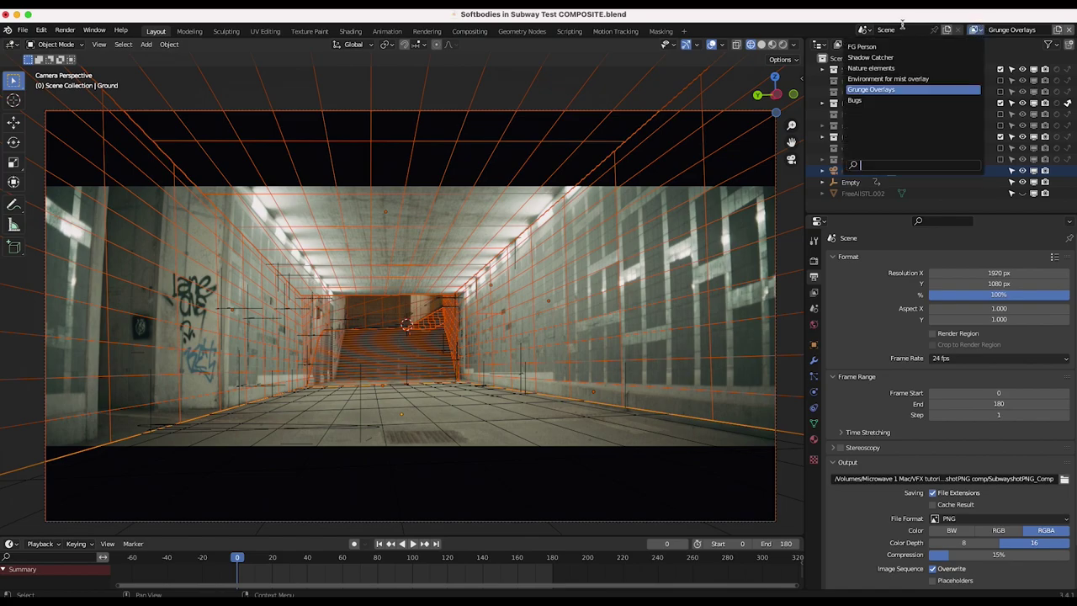
pyautogui.click(969, 30)
pyautogui.click(969, 30)
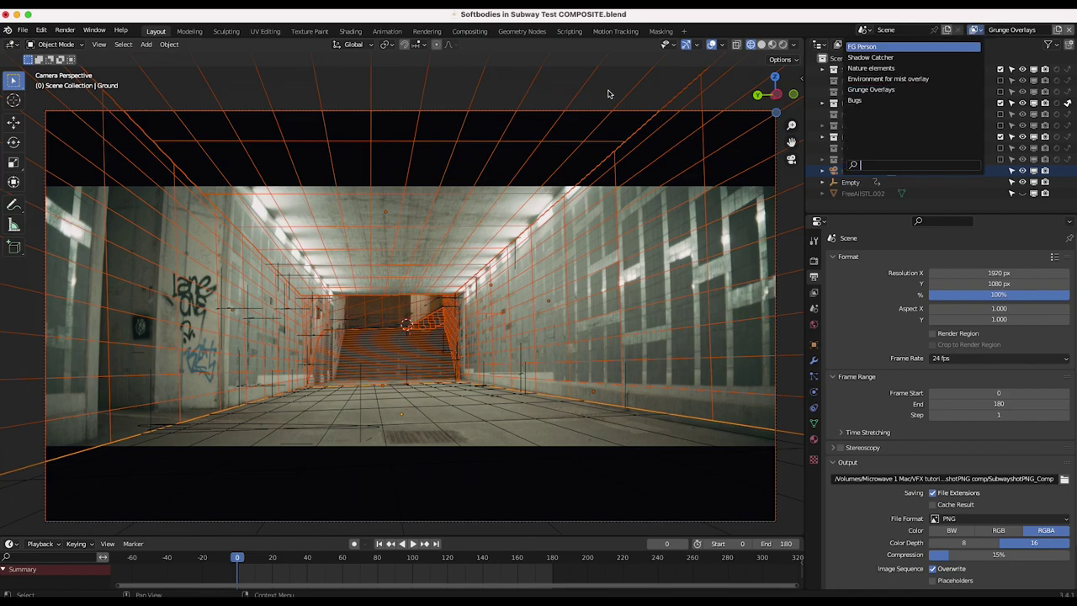
pyautogui.press('Return')
pyautogui.press('z')
pyautogui.click(401, 307)
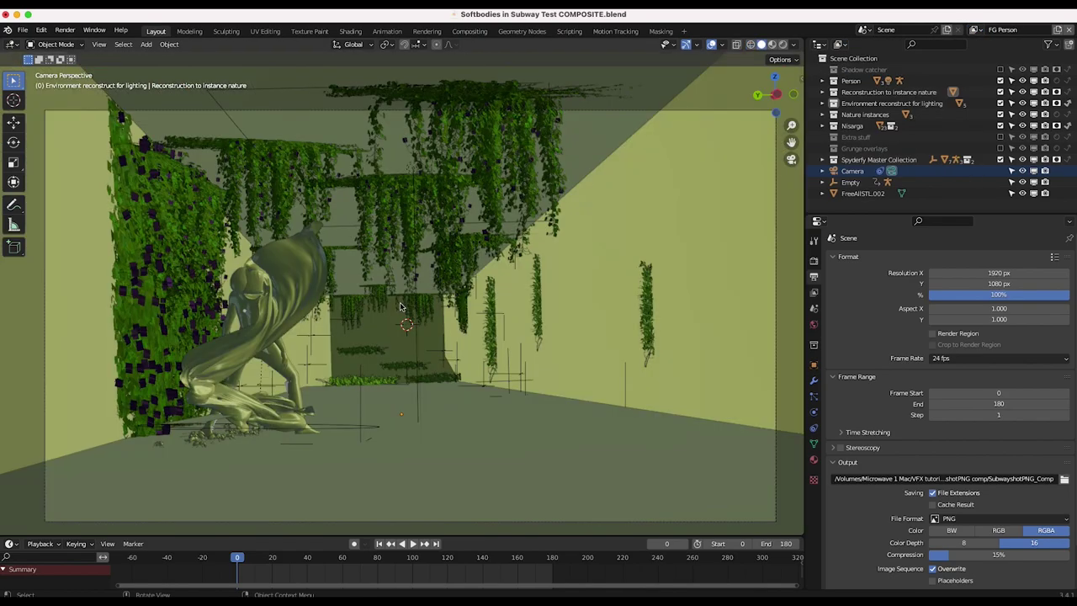
# - Select the figure's body mesh and exclude the Reconstruction to instance nature and Nisarga collections from the view layer
pyautogui.click(241, 304)
pyautogui.click(234, 279)
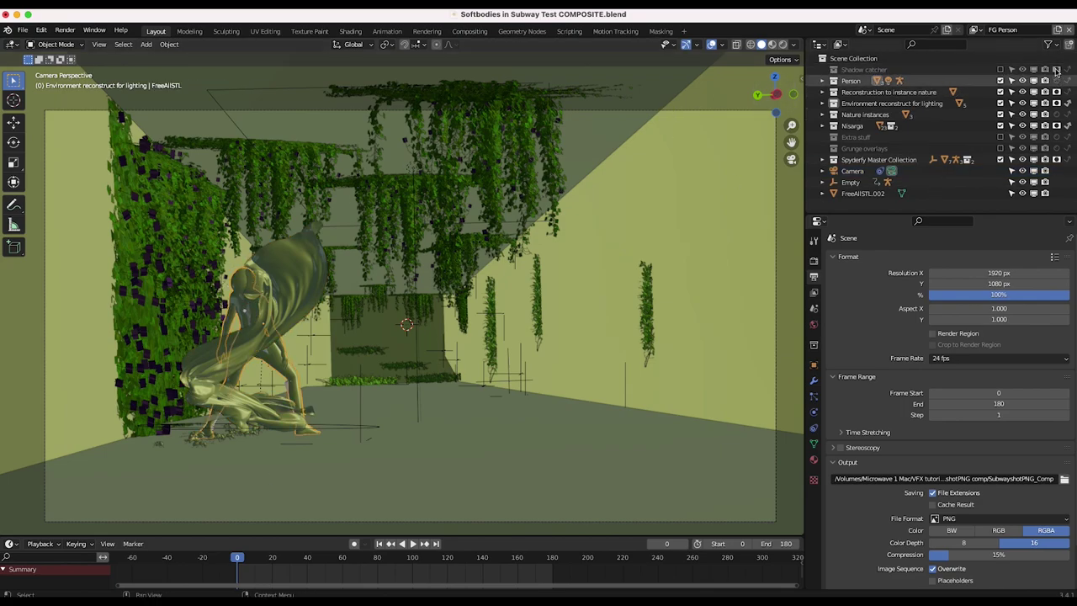
pyautogui.click(1000, 91)
pyautogui.click(1000, 125)
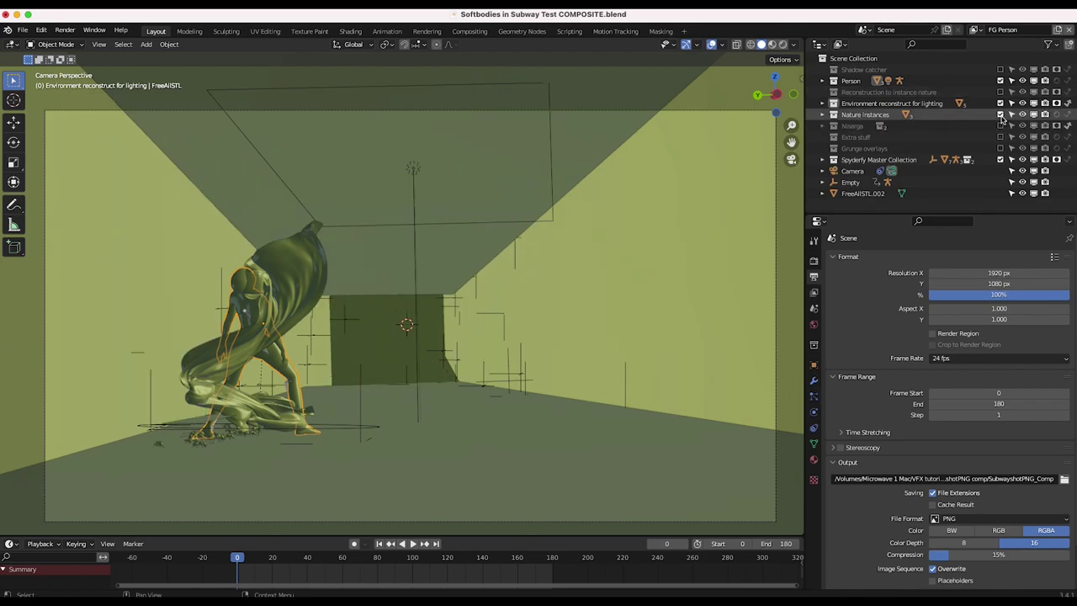
# - Expand the Person collection and hide Sheet, FreeAllSTL.001 and FreeAllSTL to isolate the armature
pyautogui.click(823, 82)
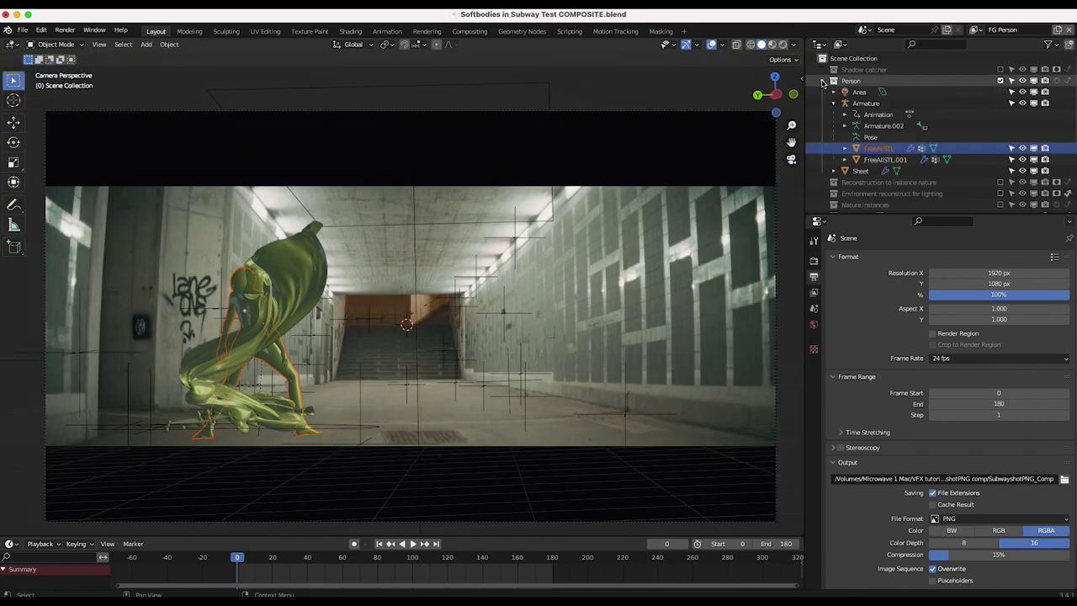
pyautogui.click(851, 82)
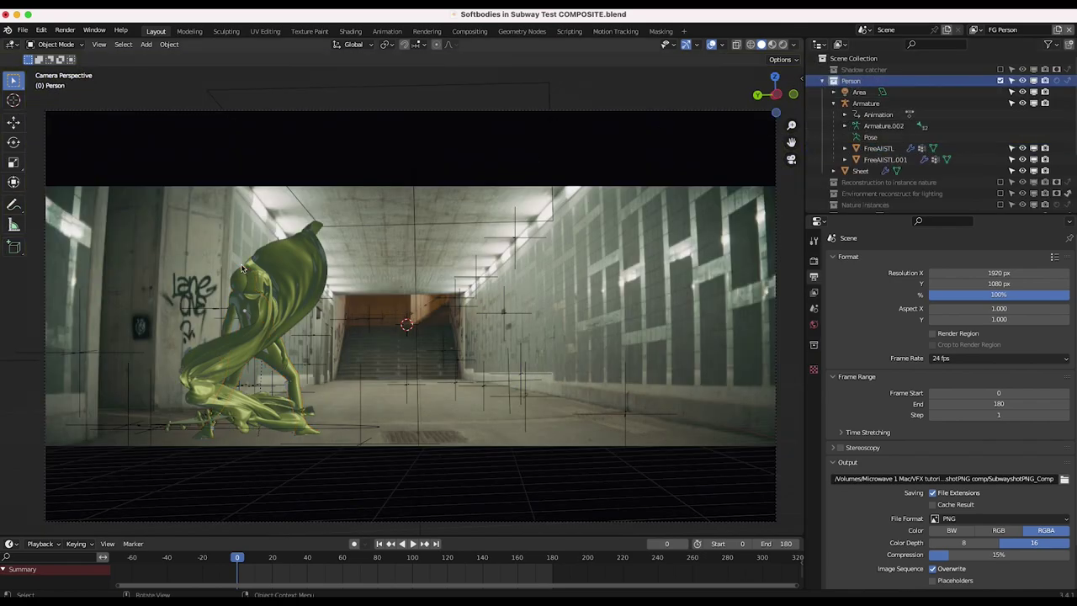
pyautogui.click(1022, 170)
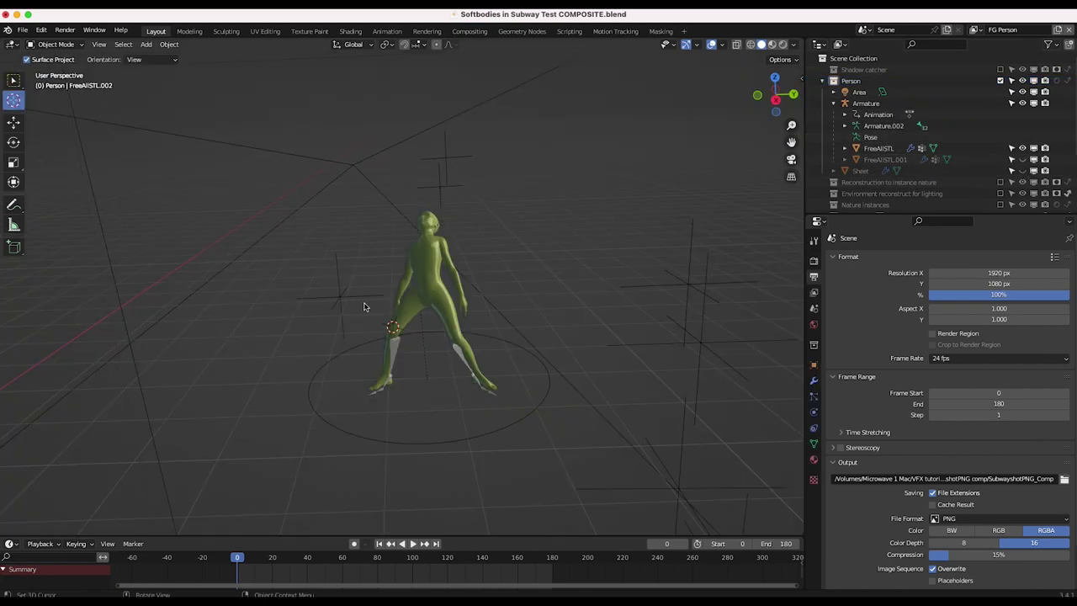
pyautogui.hscroll(10, 364, 307)
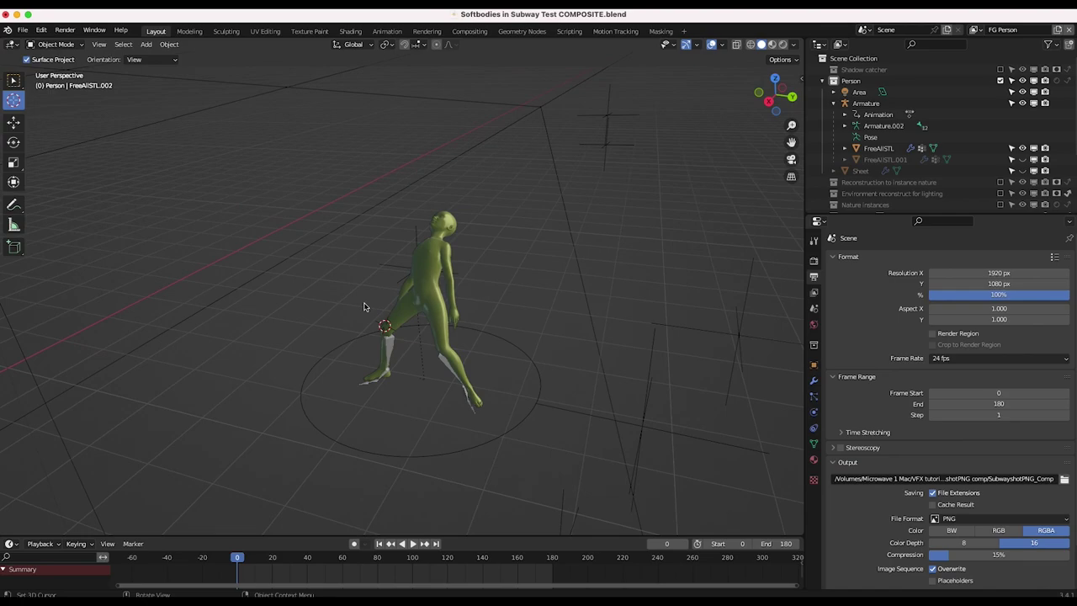
pyautogui.hscroll(20, 364, 307)
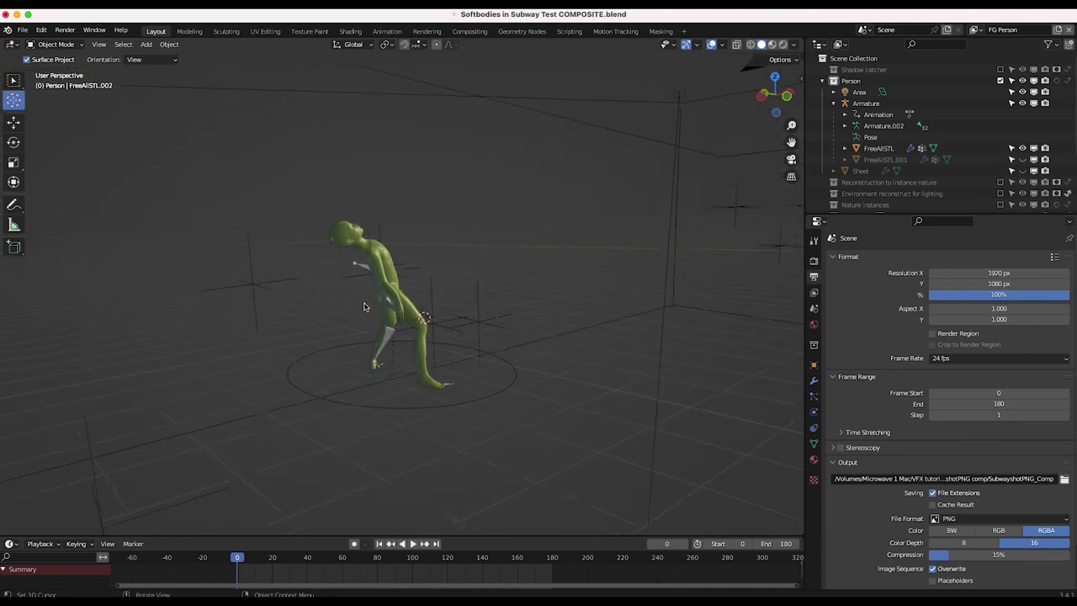
pyautogui.press('h')
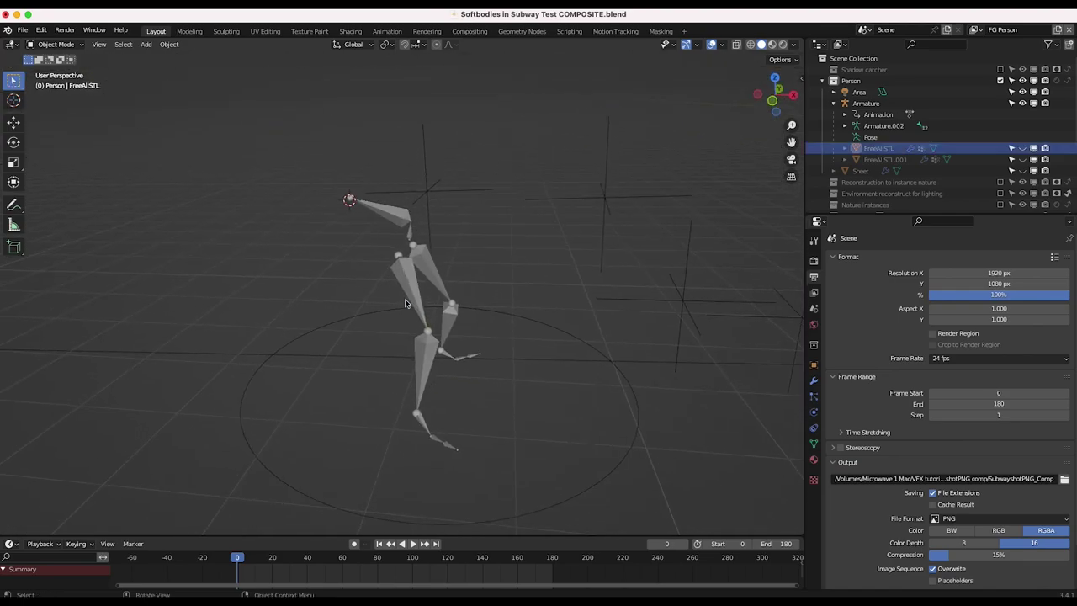
# - Select the armature, play its walk animation, and stop to examine the bone structure from several angles
pyautogui.click(410, 292)
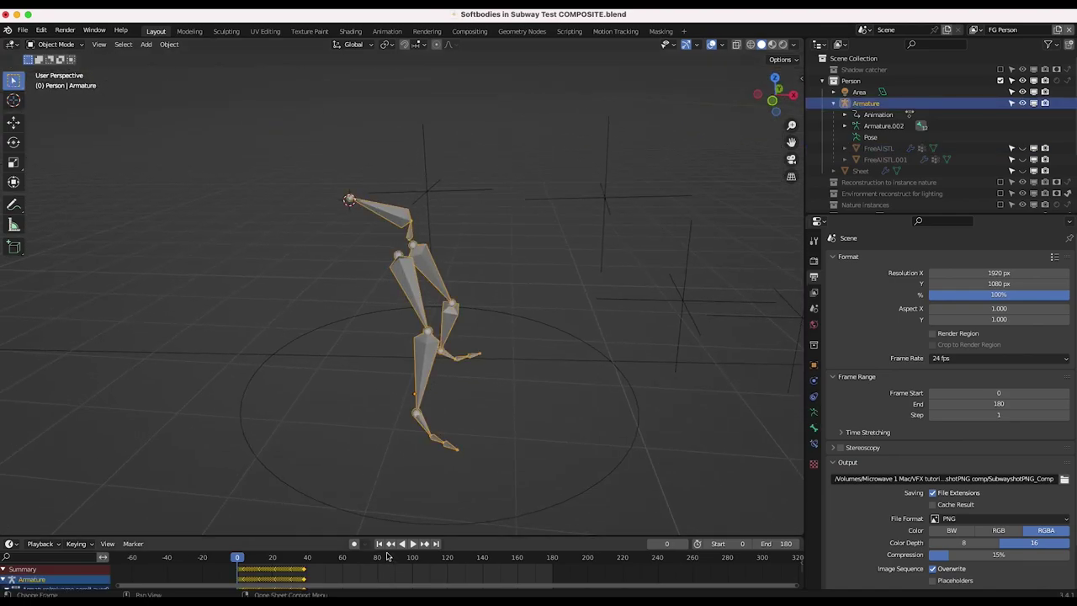
pyautogui.press('space')
pyautogui.scroll(-3, 590, 274)
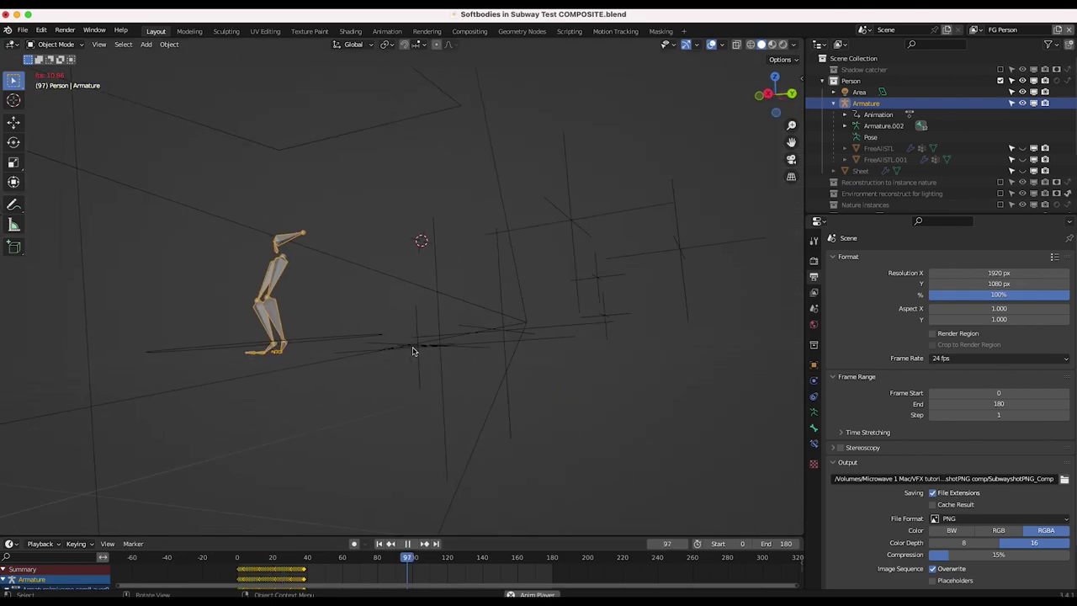
pyautogui.hscroll(-10, 413, 352)
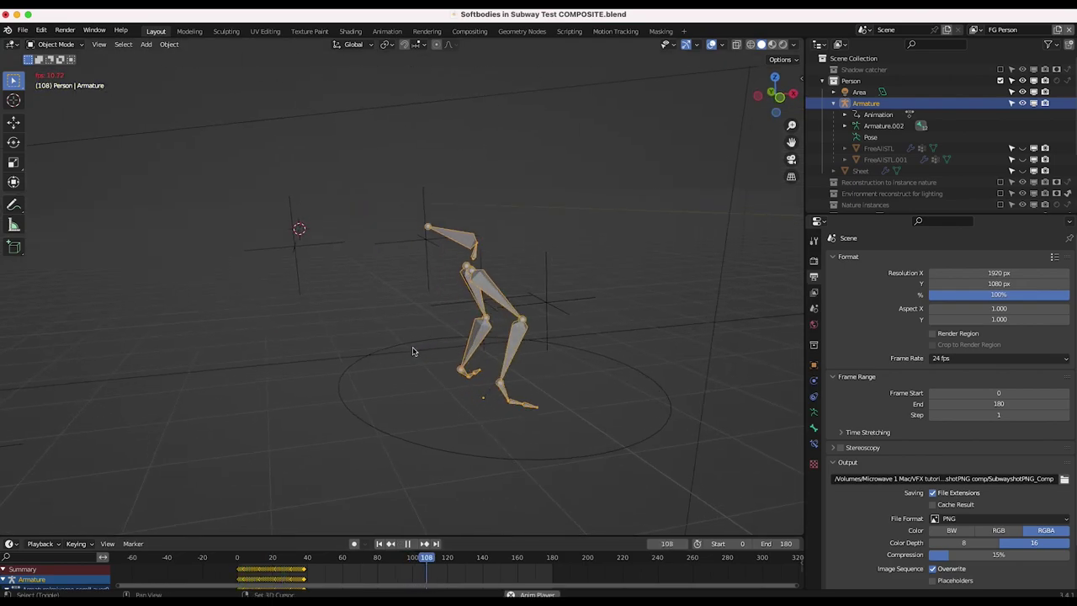
pyautogui.keyDown('shift'); pyautogui.hscroll(5, 413, 352); pyautogui.keyUp('shift')
pyautogui.hscroll(3, 413, 351)
pyautogui.press('space')
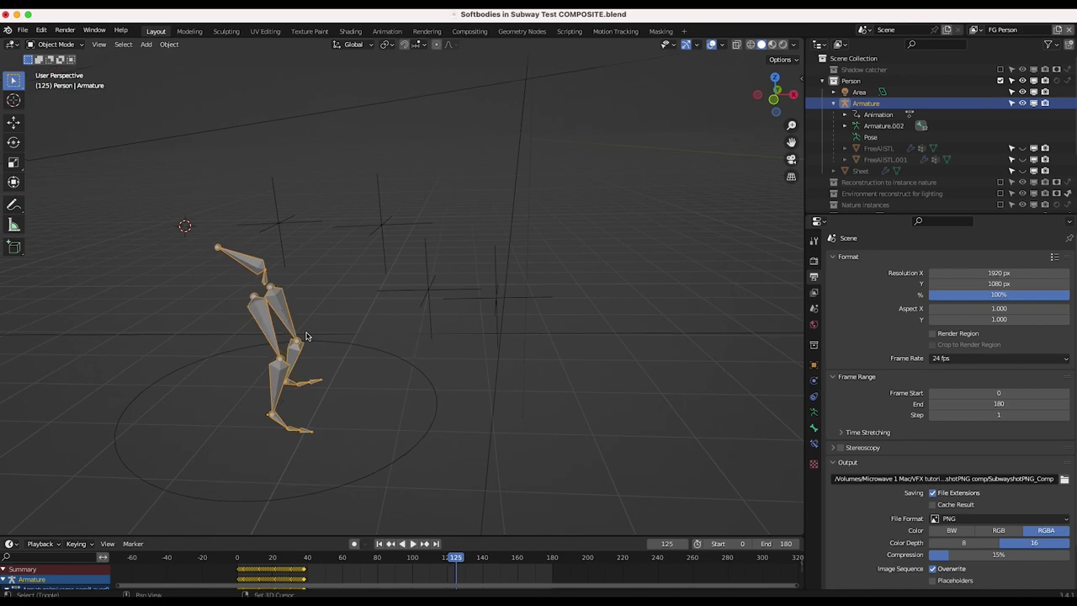
pyautogui.hscroll(3, 305, 334)
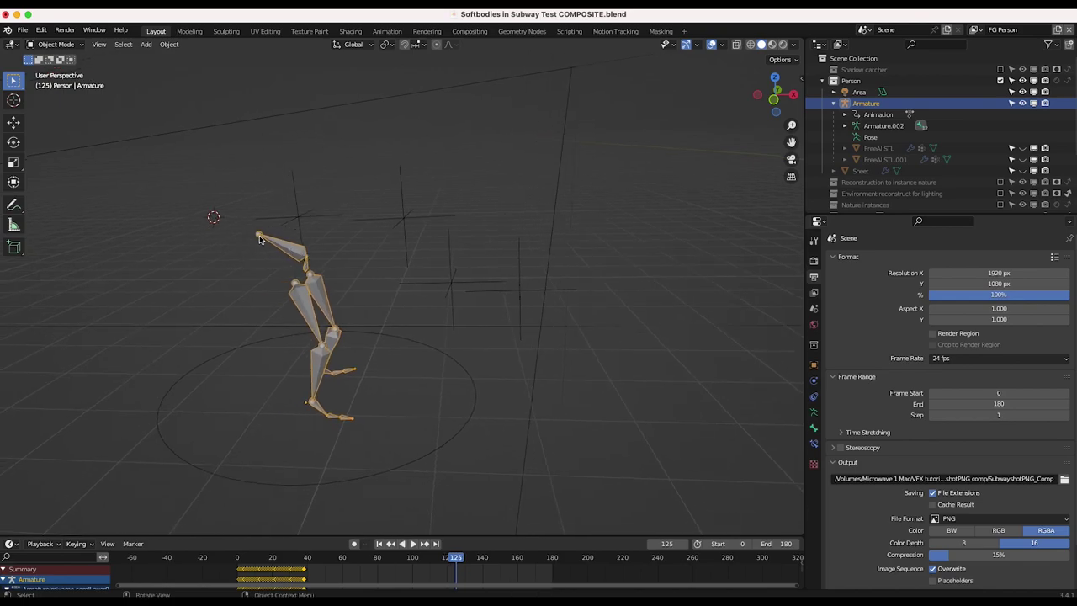
pyautogui.hscroll(3, 253, 240)
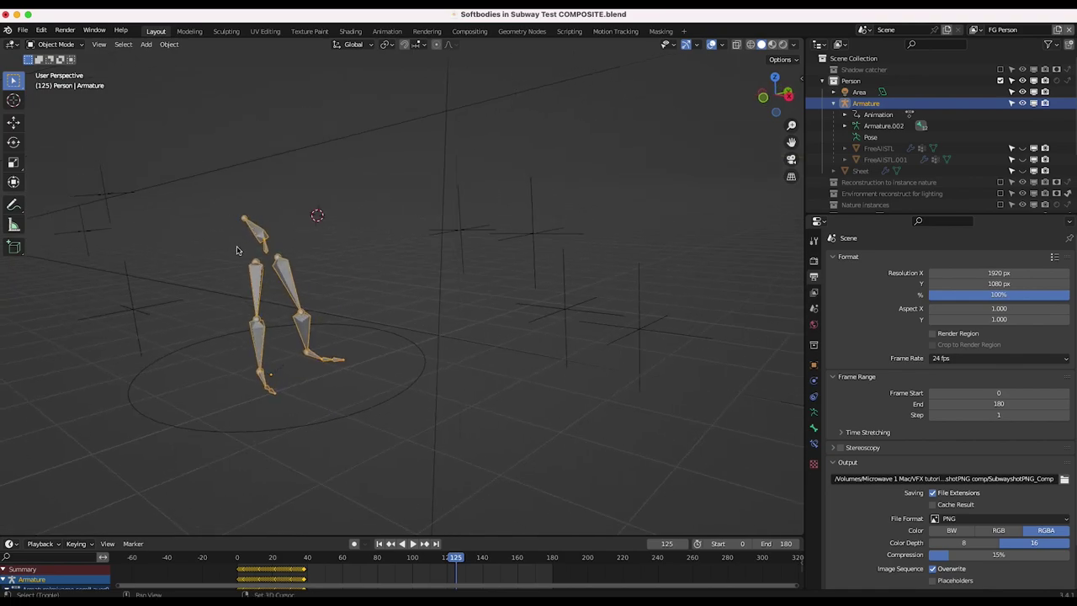
pyautogui.keyDown('shift'); pyautogui.hscroll(-5, 237, 250); pyautogui.keyUp('shift')
pyautogui.hscroll(3, 383, 347)
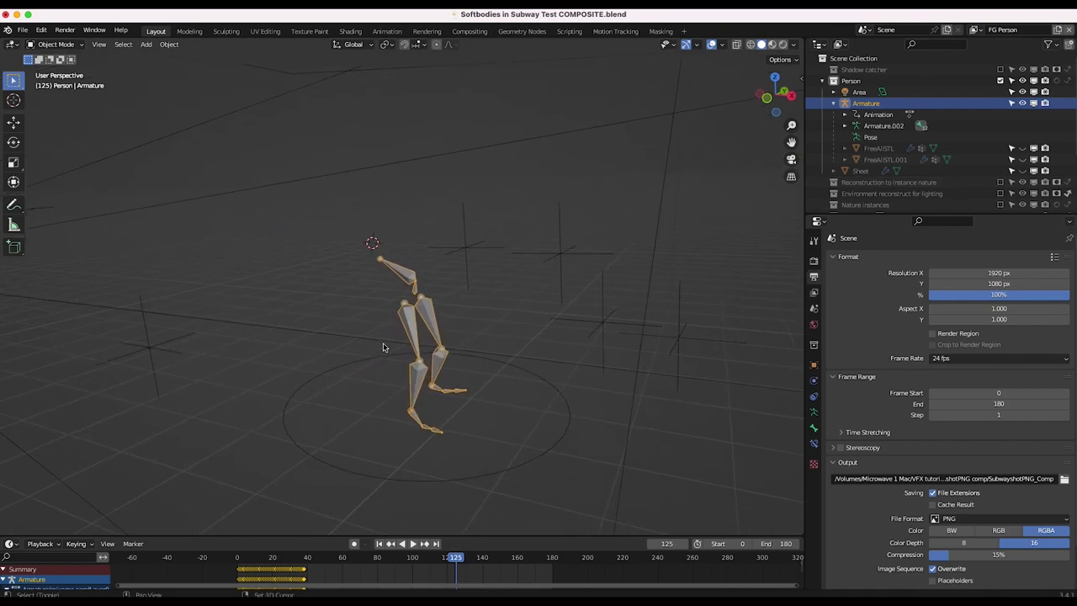
# - Unhide the FreeAllSTL body mesh, select it and display it in wireframe
pyautogui.click(1023, 148)
pyautogui.click(450, 284)
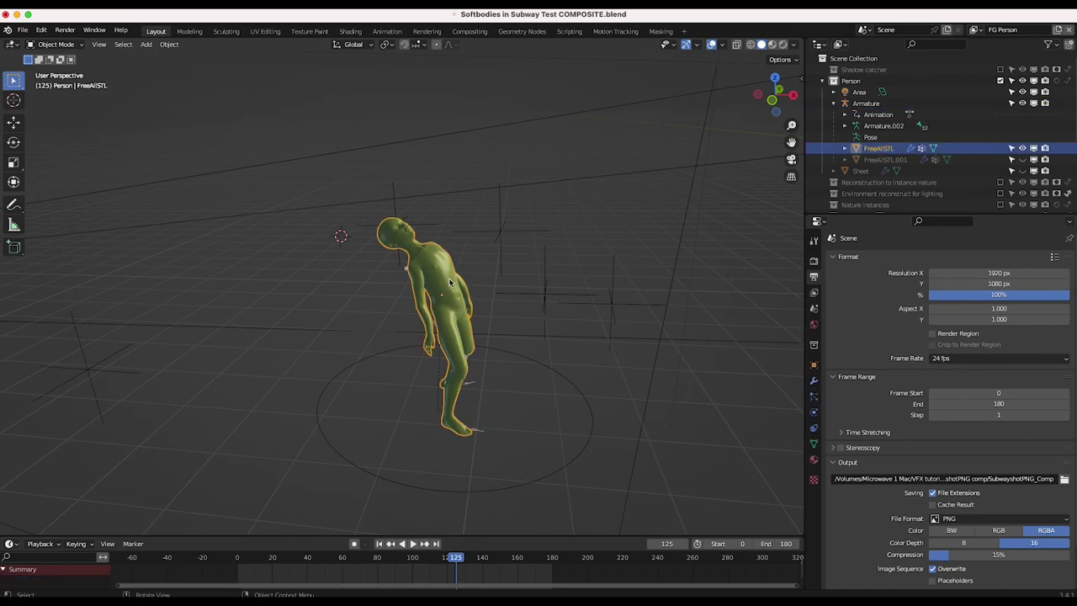
pyautogui.press('z')
pyautogui.click(387, 301)
pyautogui.scroll(4, 371, 249)
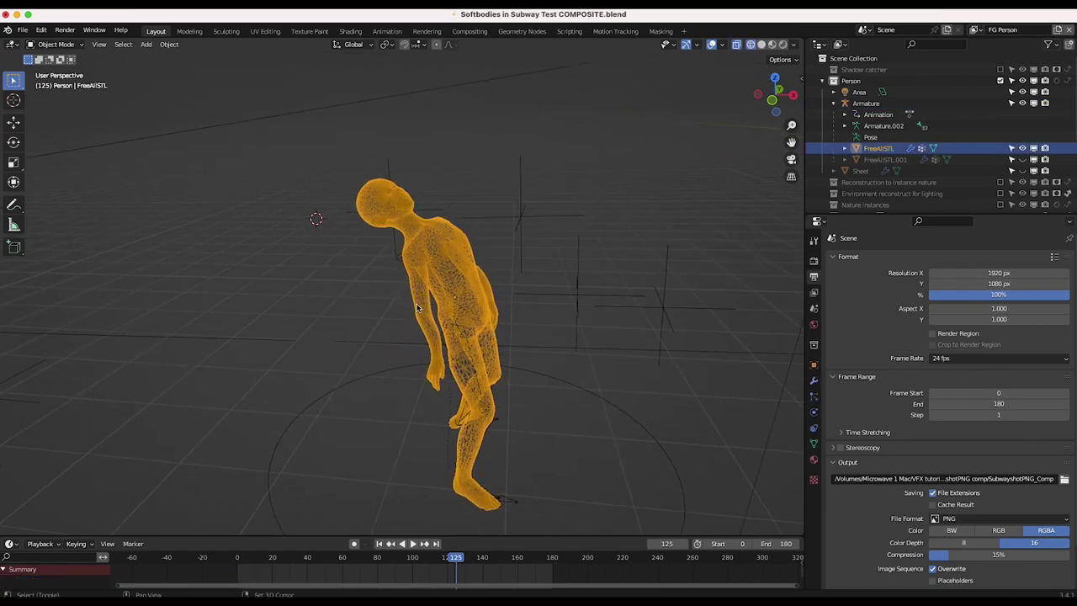
# - Select the armature and the FreeAllSTL body mesh in turn to compare the rig with the body
pyautogui.click(355, 251)
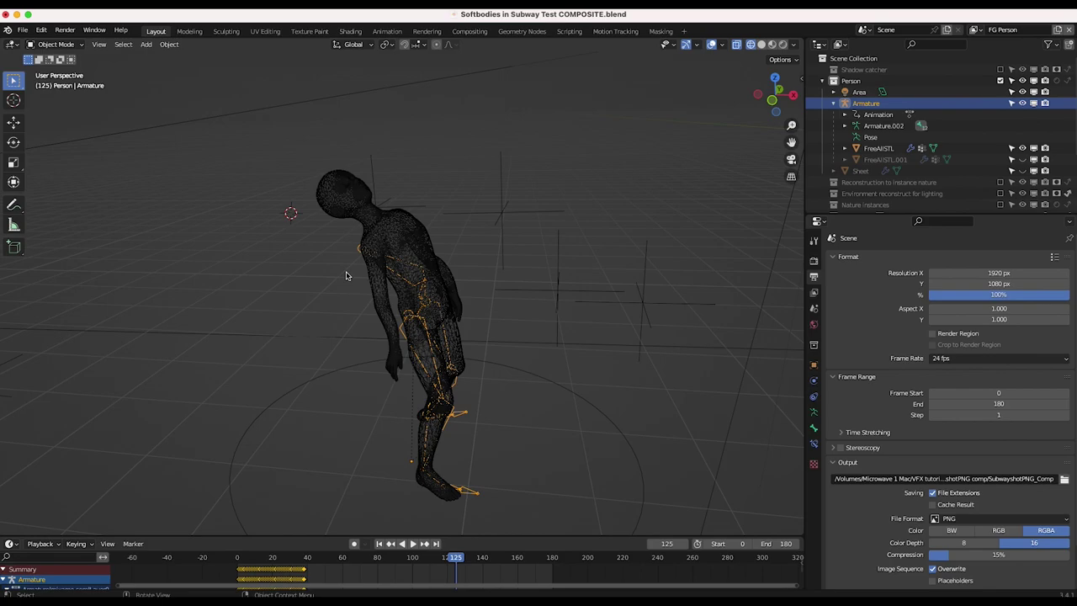
pyautogui.click(377, 216)
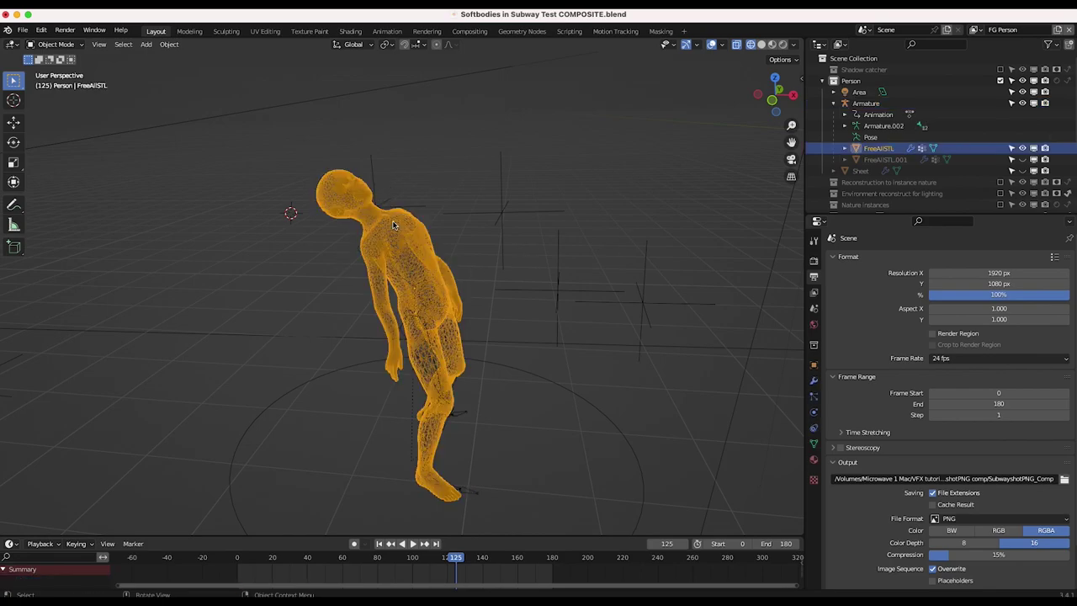
pyautogui.hotkey('ctrl', 'z')
pyautogui.click(365, 273)
pyautogui.click(360, 248)
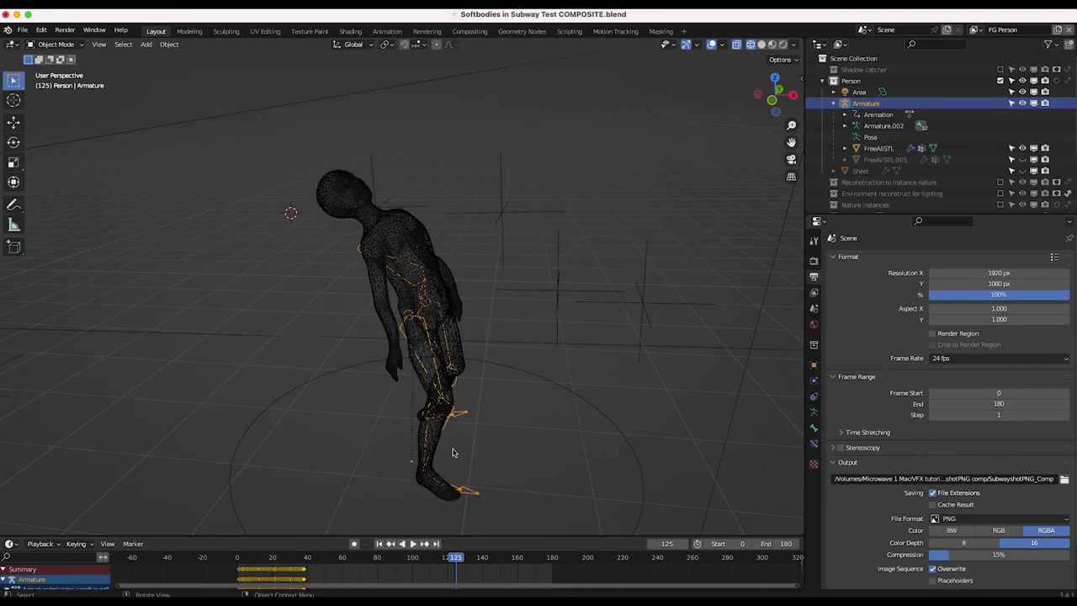
# - Parent the FreeAllSTL body mesh to the armature with automatic weights
pyautogui.click(390, 241)
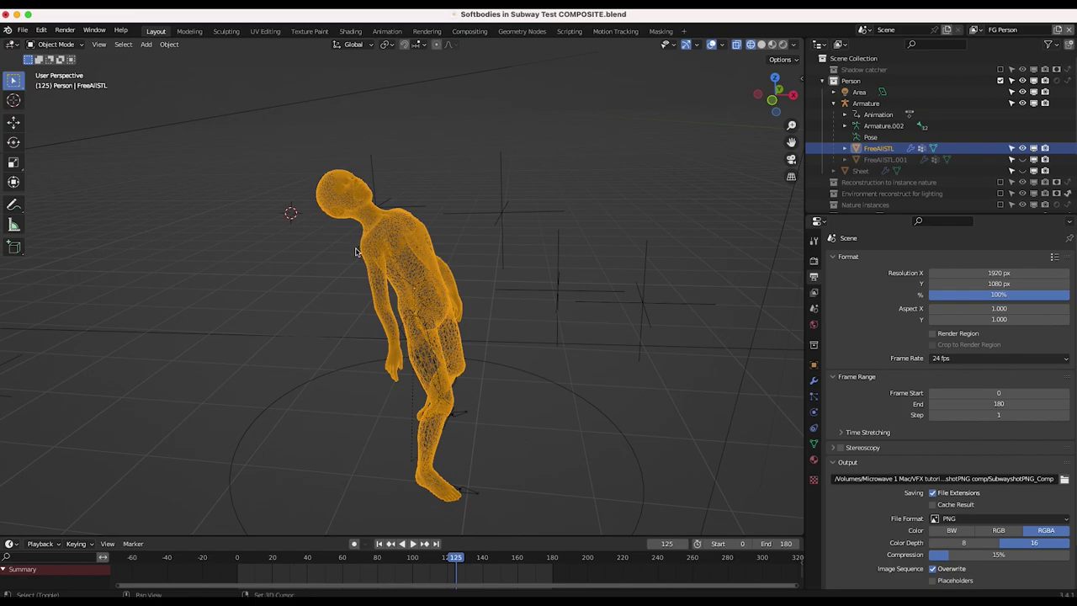
pyautogui.keyDown('shift'); pyautogui.click(360, 250); pyautogui.keyUp('shift')
pyautogui.hotkey('ctrl', 'p')
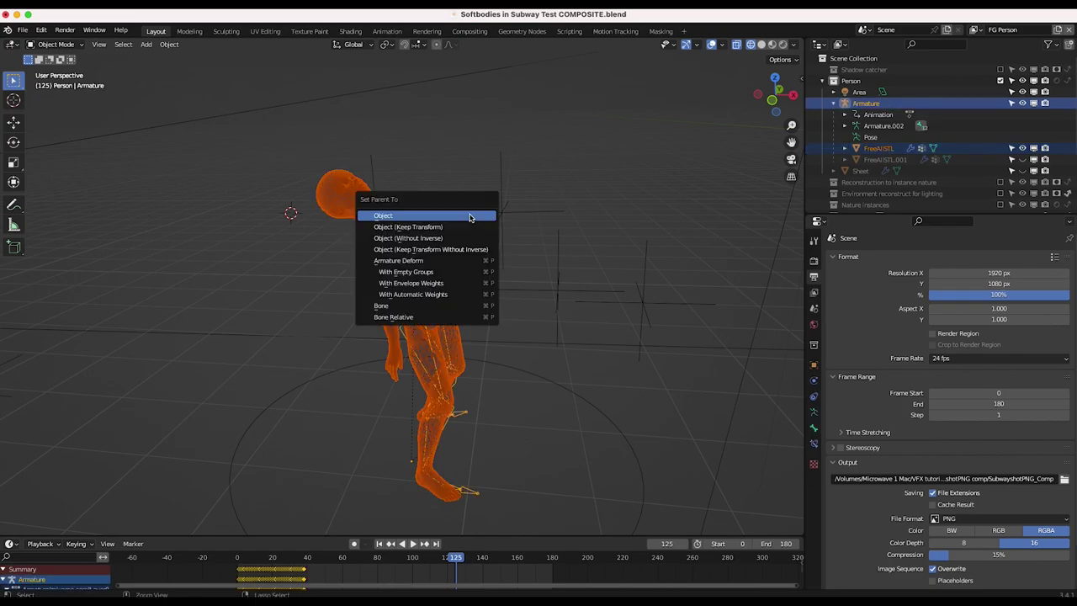
pyautogui.click(415, 294)
# - Select the body mesh, examine it in wireframe, and play the walk animation from frame 0 to see how it follows the rig
pyautogui.click(325, 188)
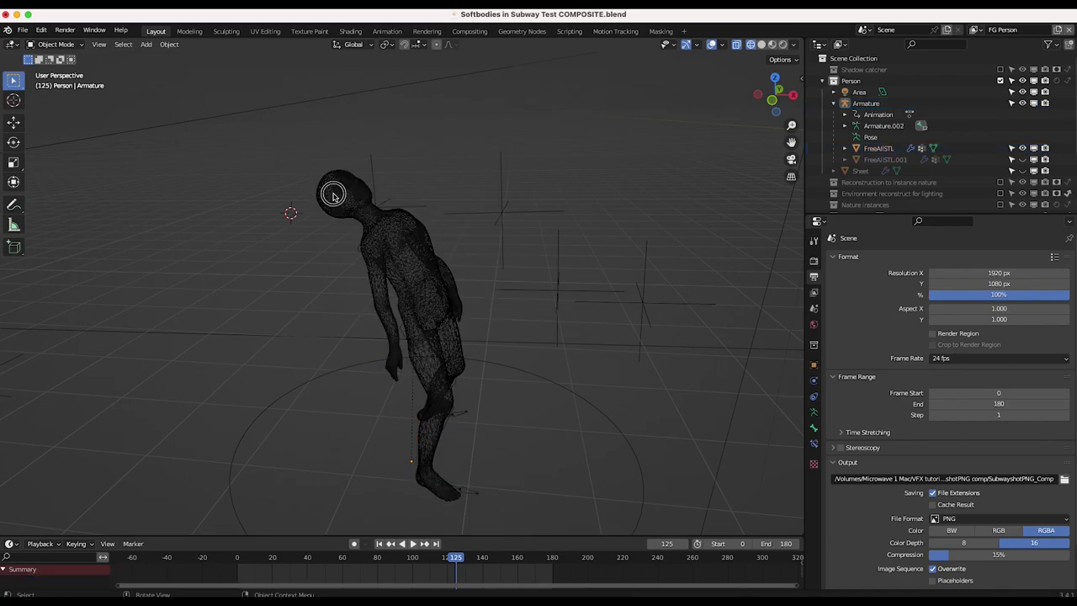
pyautogui.click(315, 182)
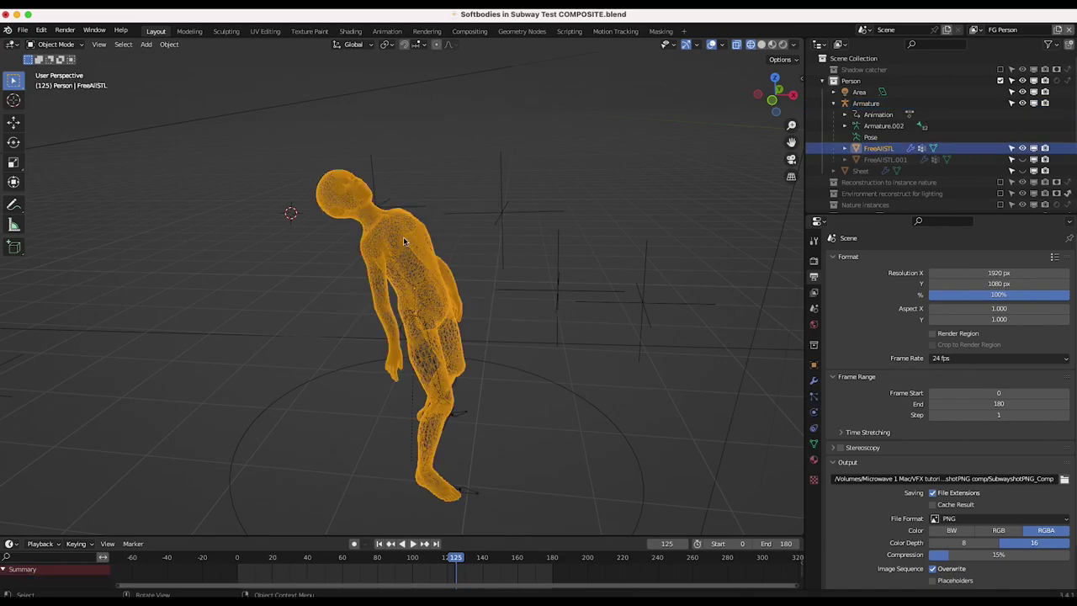
pyautogui.moveTo(469, 359); pyautogui.dragTo(469, 354, button='middle')
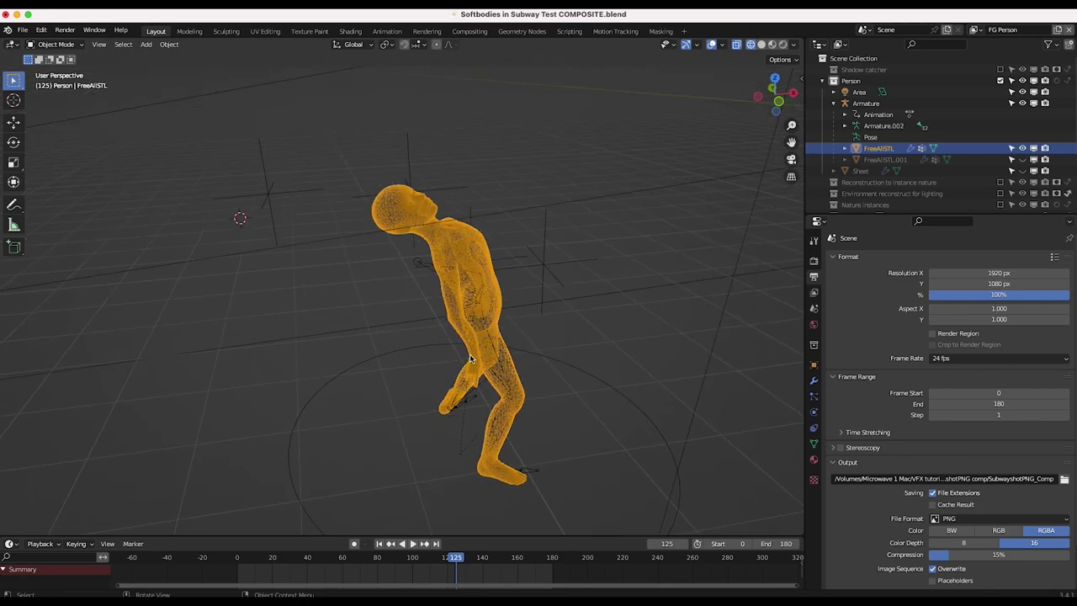
pyautogui.press('z')
pyautogui.click(367, 357)
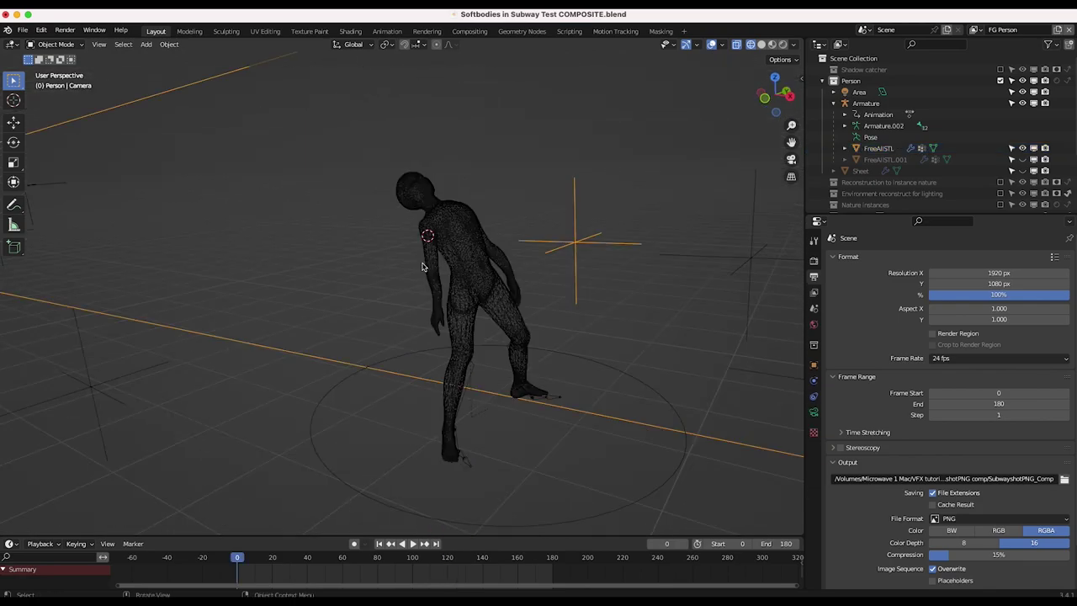
pyautogui.moveTo(423, 267); pyautogui.dragTo(428, 261, button='middle')
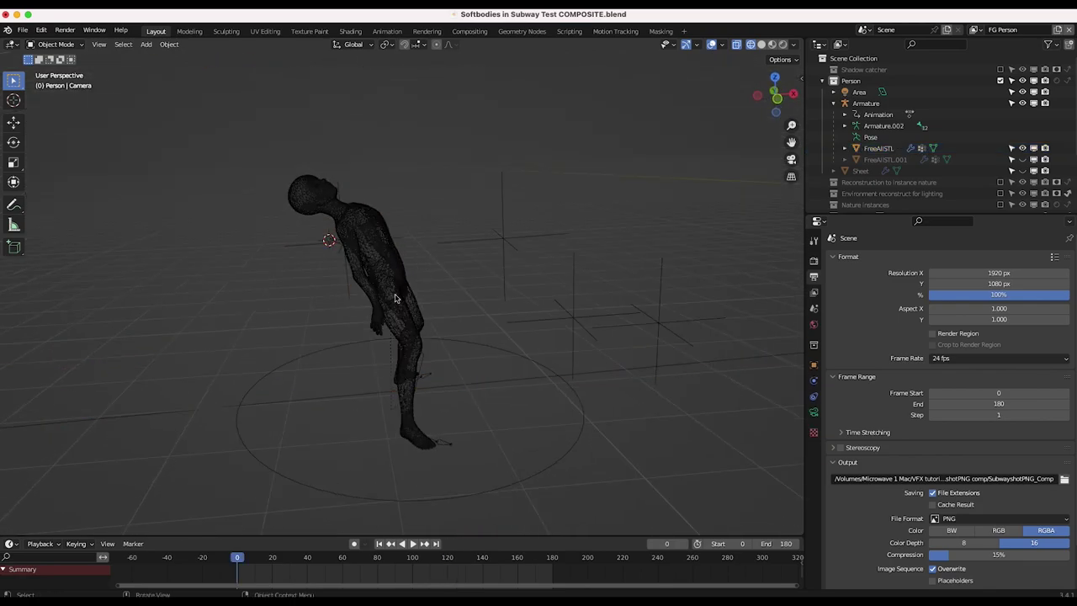
pyautogui.moveTo(395, 298); pyautogui.dragTo(445, 185, button='middle')
pyautogui.press('space')
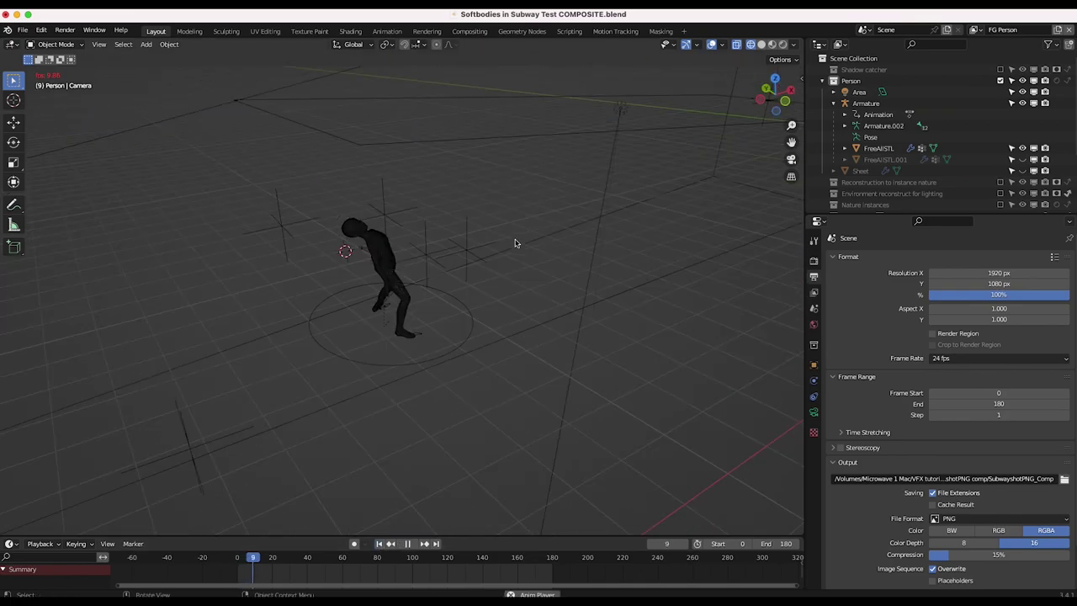
pyautogui.moveTo(516, 243); pyautogui.dragTo(670, 167, button='middle')
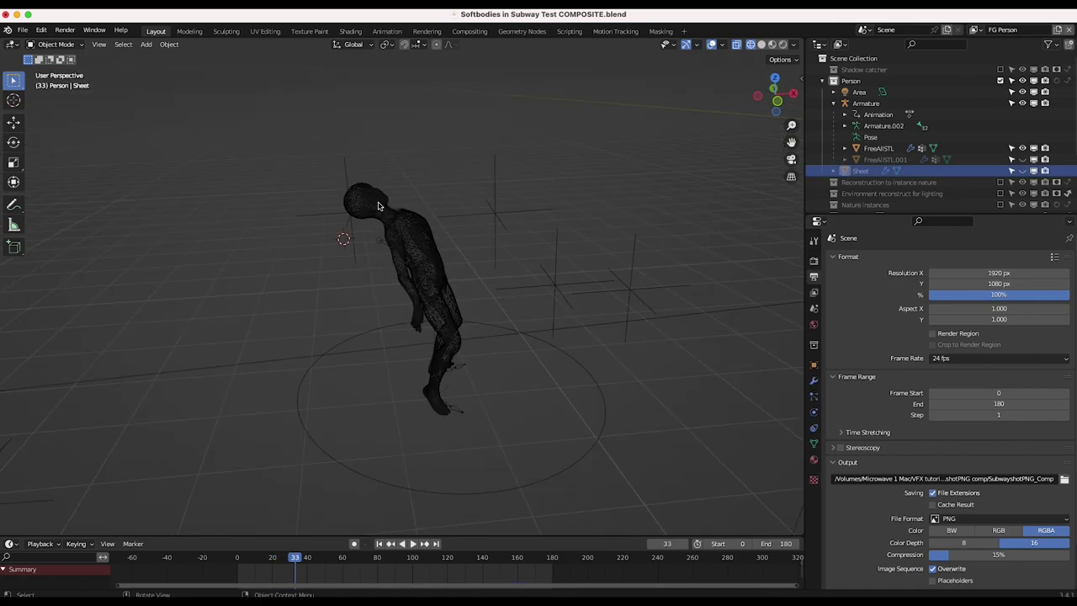
# - Unhide the Sheet object draped over the body mesh, select it and go to frame 0
pyautogui.click(378, 200)
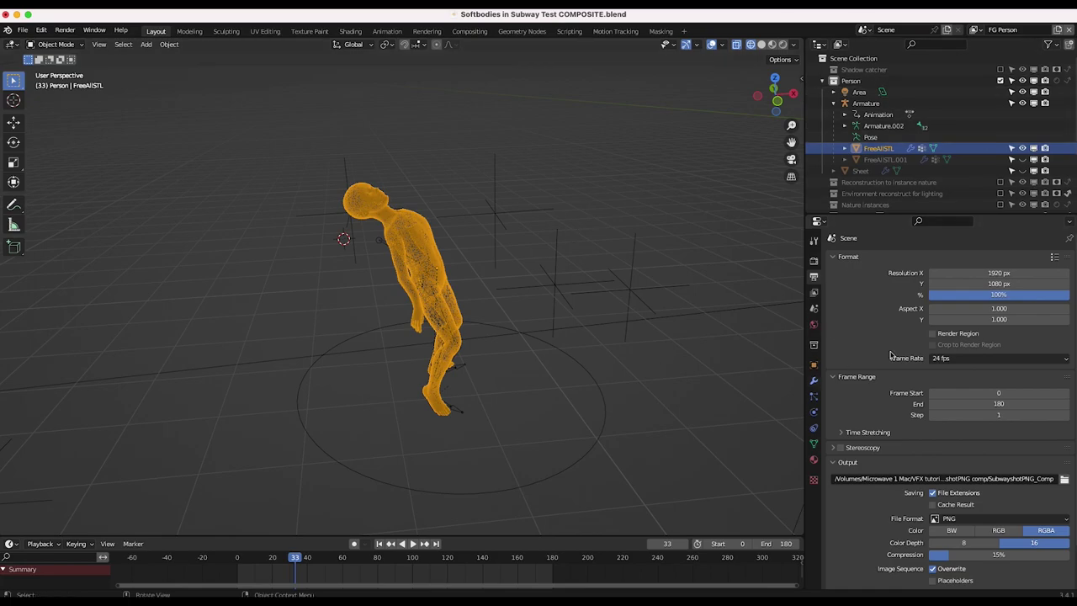
pyautogui.click(1022, 171)
pyautogui.click(461, 266)
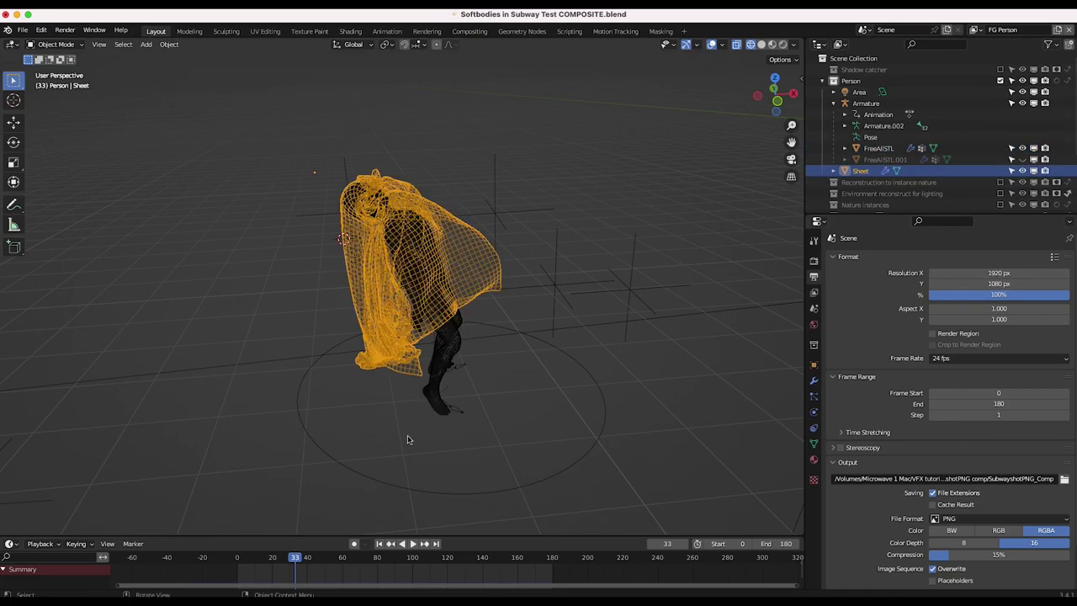
pyautogui.moveTo(282, 351); pyautogui.dragTo(309, 329, button='middle')
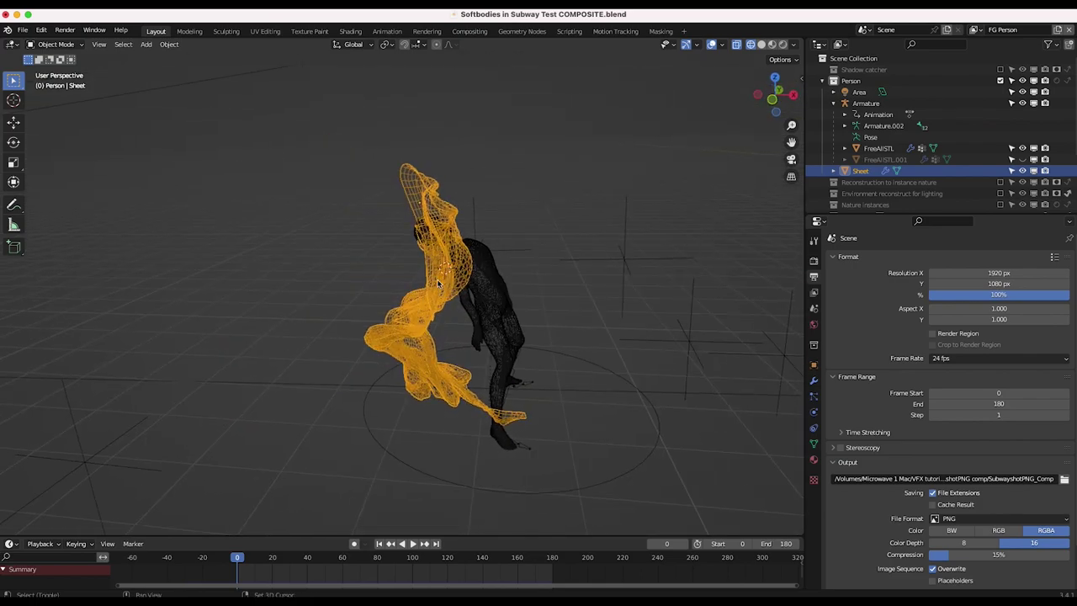
# - Turn off the Sheet's Cloth modifier in the viewport, examine the flat plane above the figure, and turn the modifier on again
pyautogui.scroll(-2, 437, 284)
pyautogui.click(814, 428)
pyautogui.click(814, 383)
pyautogui.click(1019, 276)
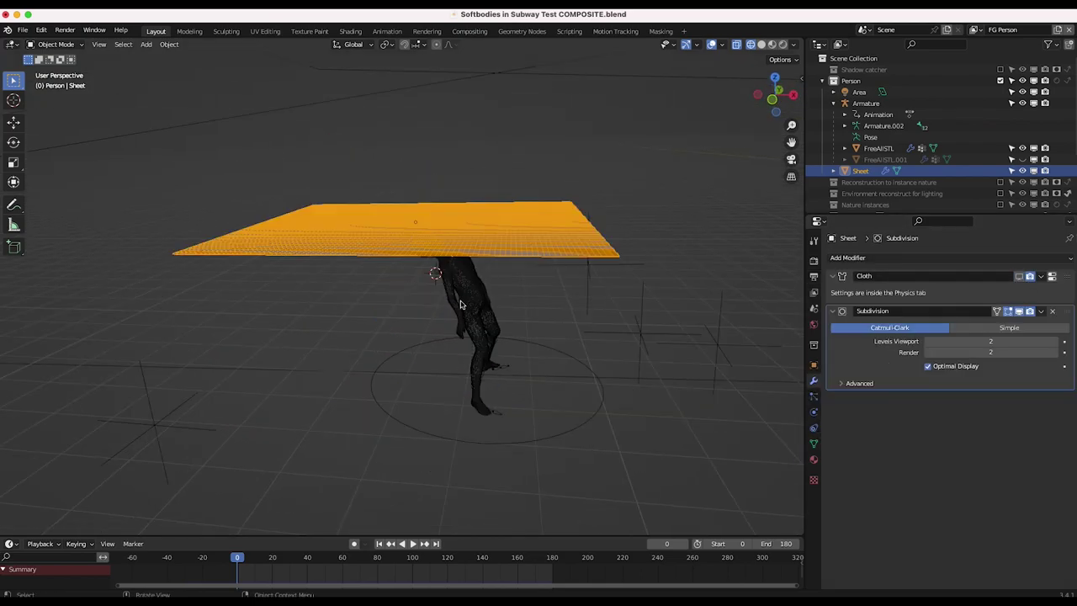
pyautogui.moveTo(462, 306); pyautogui.dragTo(445, 305, button='middle')
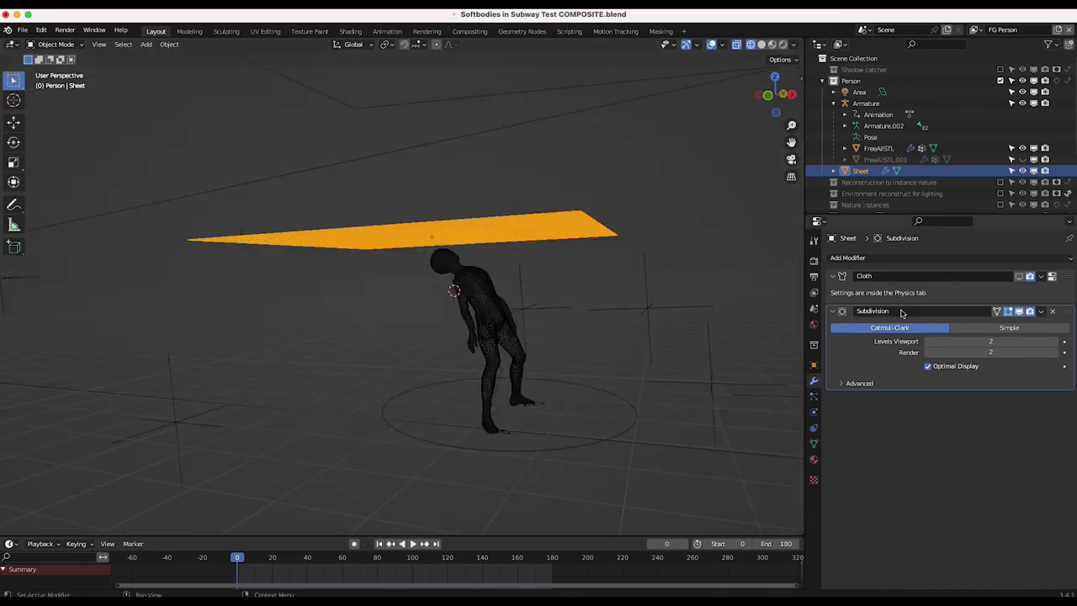
pyautogui.click(1019, 276)
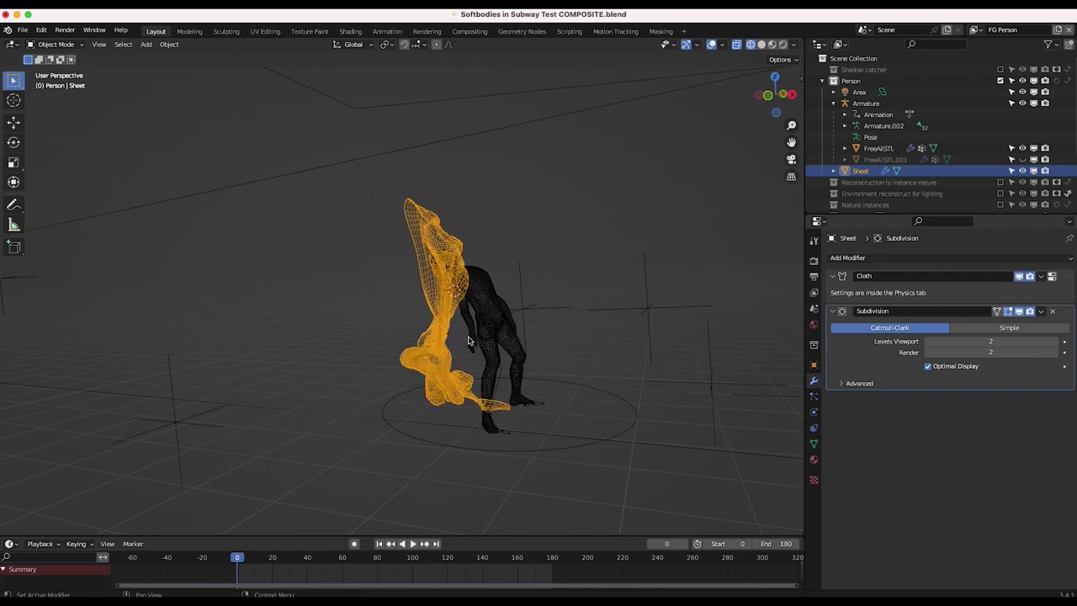
# - Examine the Sheet's cloth physics settings from Quality Steps down to Cache
pyautogui.moveTo(474, 365); pyautogui.dragTo(474, 366, button='middle')
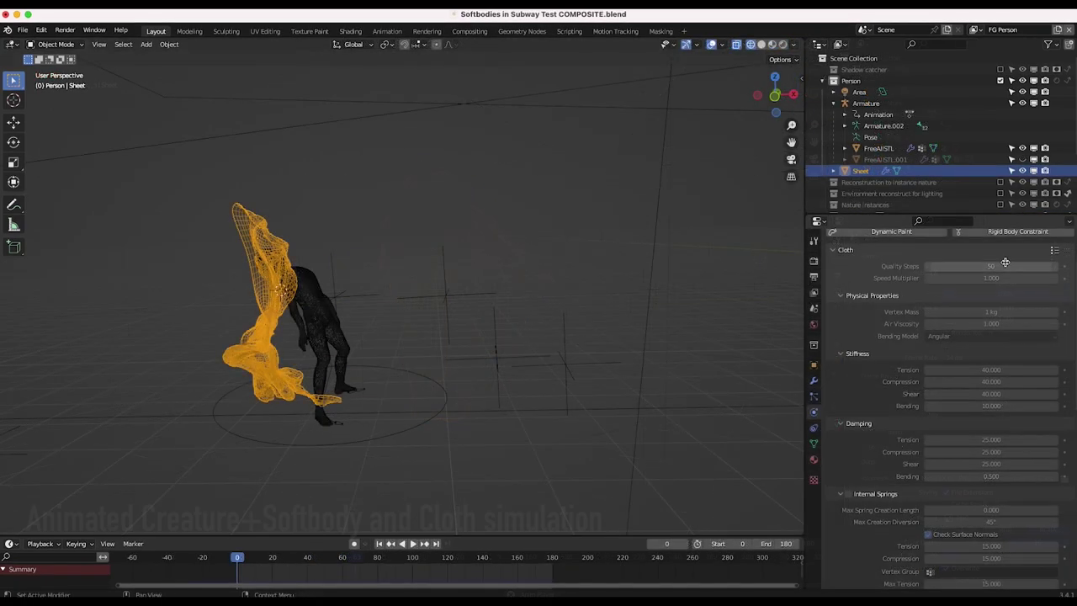
pyautogui.click(1054, 252)
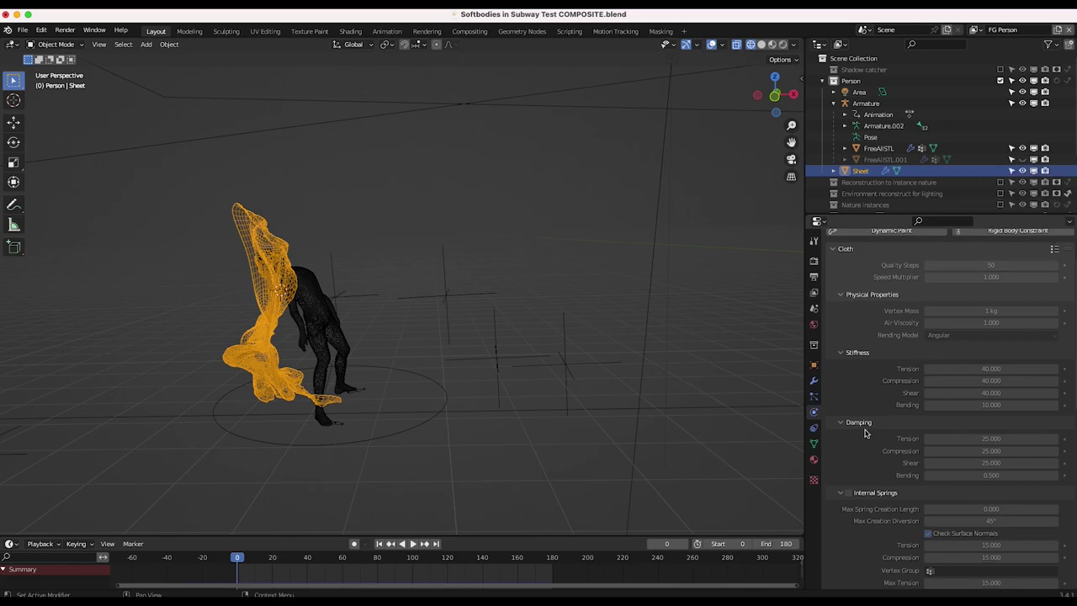
pyautogui.scroll(-8, 924, 404)
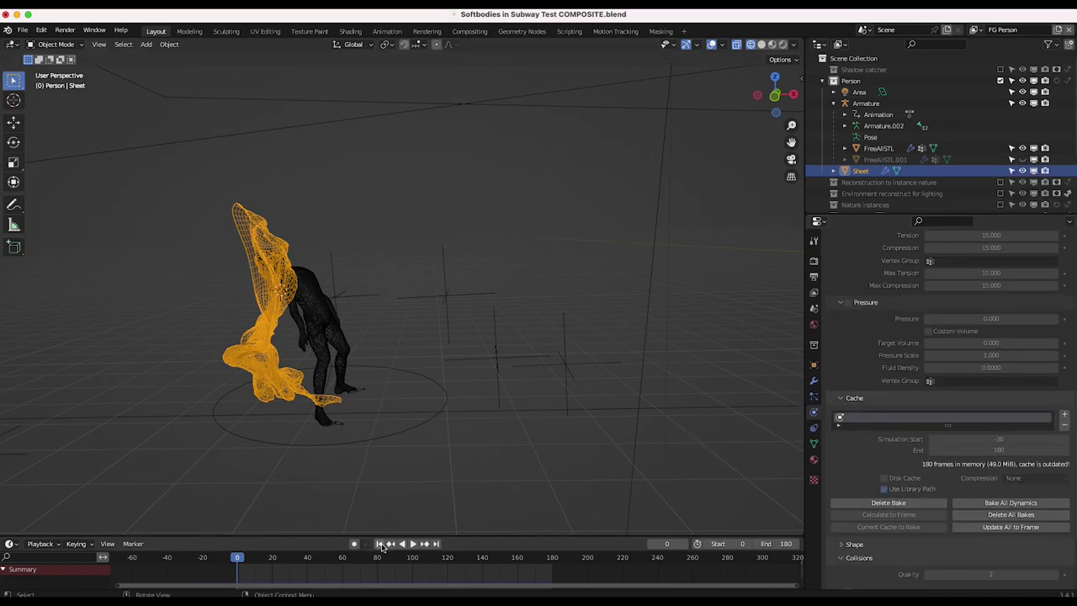
# - Go to frame 45, deselect the Sheet and switch the viewport to solid shading to show the draped cloth
pyautogui.click(316, 564)
pyautogui.hscroll(-10, 361, 339)
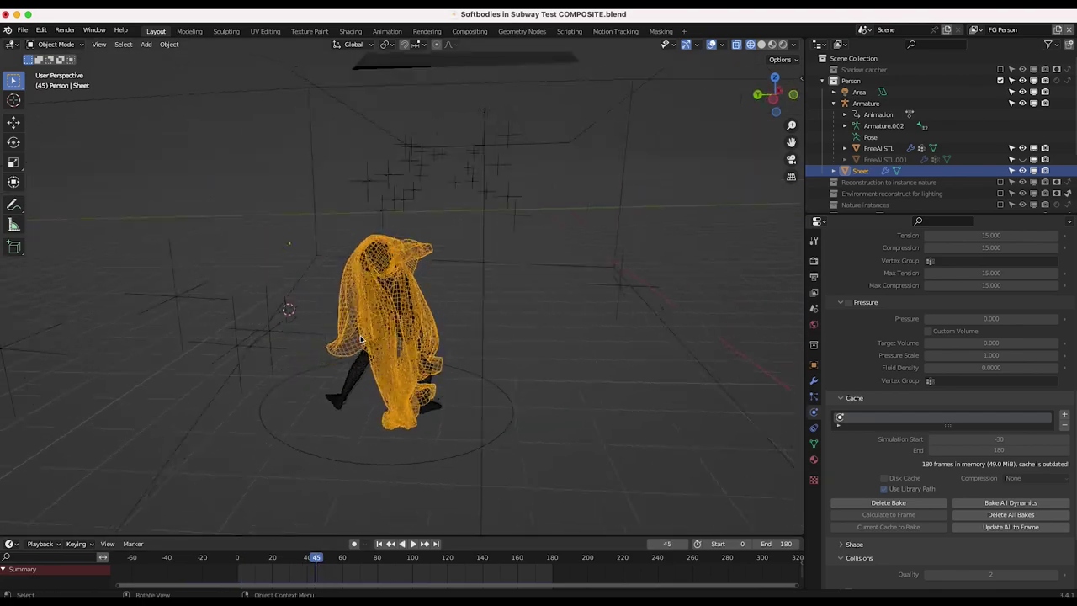
pyautogui.click(576, 240)
pyautogui.hscroll(10, 399, 309)
pyautogui.hscroll(-10, 399, 309)
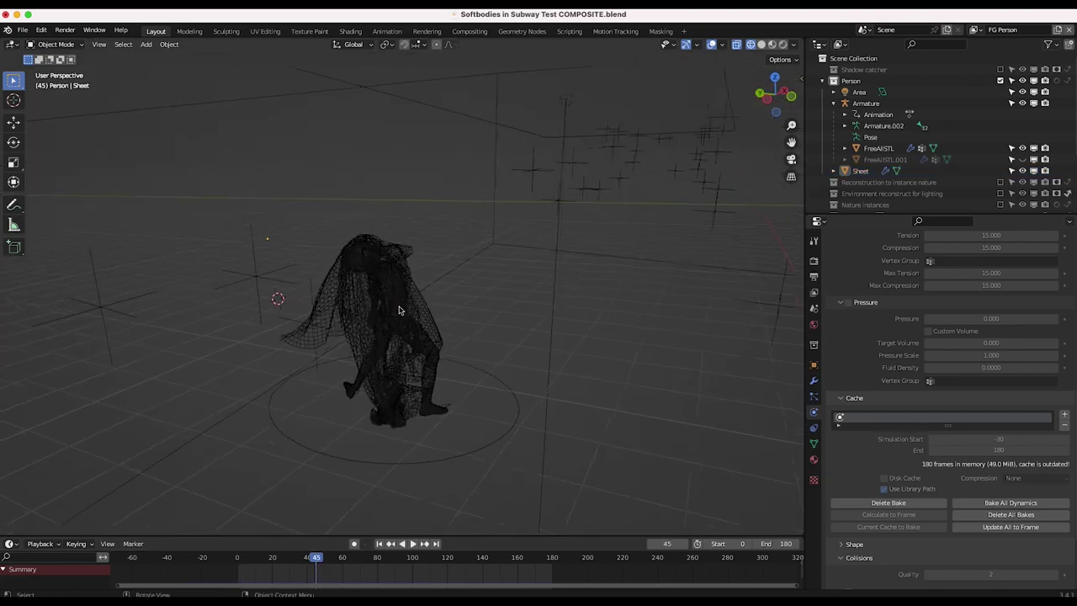
pyautogui.press('z')
pyautogui.click(464, 309)
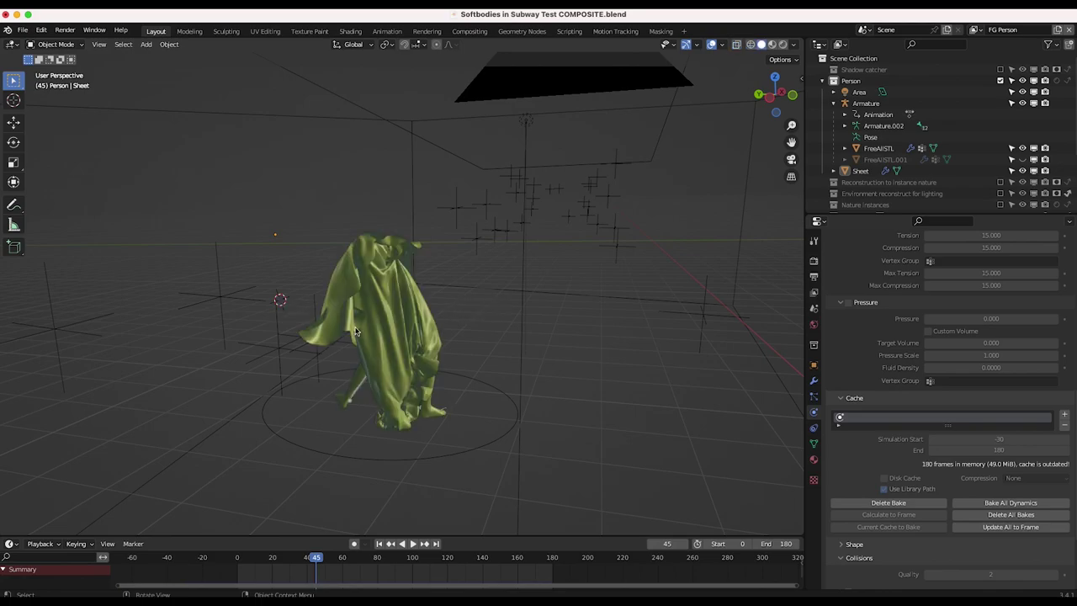
# - Go to frame 32 and select the body mesh under the sheet to examine its Collision physics settings
pyautogui.moveTo(357, 332); pyautogui.dragTo(371, 320, button='middle')
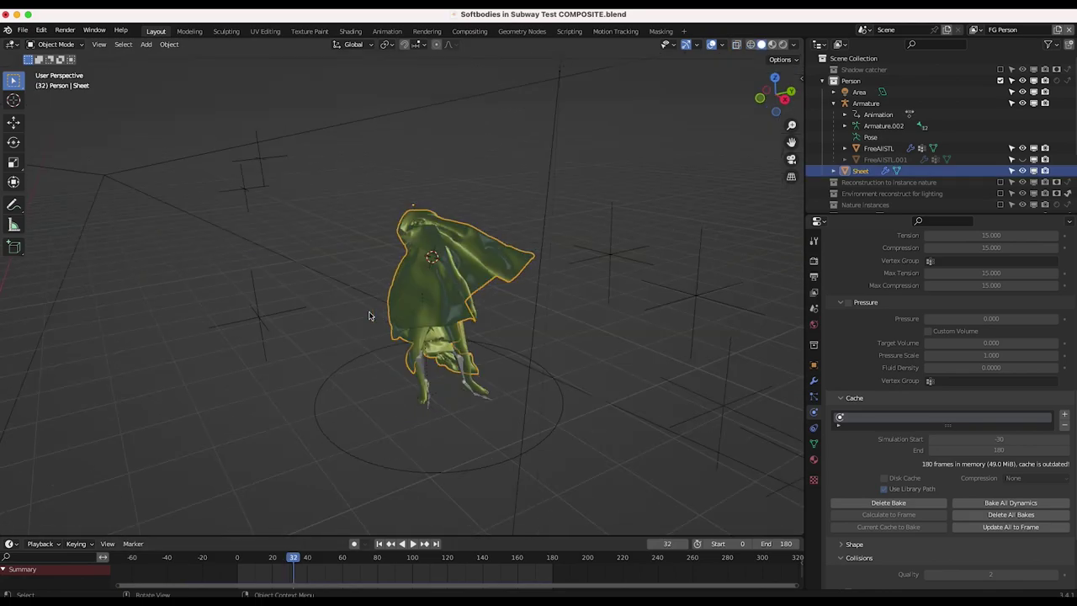
pyautogui.moveTo(369, 315); pyautogui.dragTo(446, 319, button='middle')
pyautogui.click(419, 353)
pyautogui.moveTo(418, 353); pyautogui.dragTo(454, 350, button='middle')
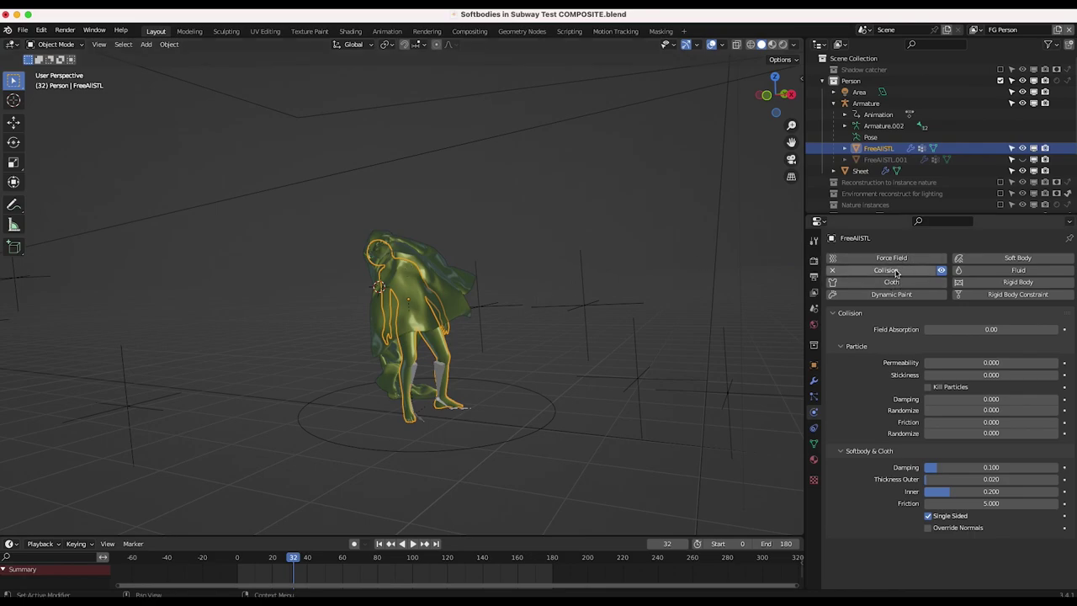
# - Select the Sheet, examine its draping from several angles, and run the cloth simulation from the start to frame 47
pyautogui.click(437, 265)
pyautogui.moveTo(344, 223); pyautogui.dragTo(402, 238, button='middle')
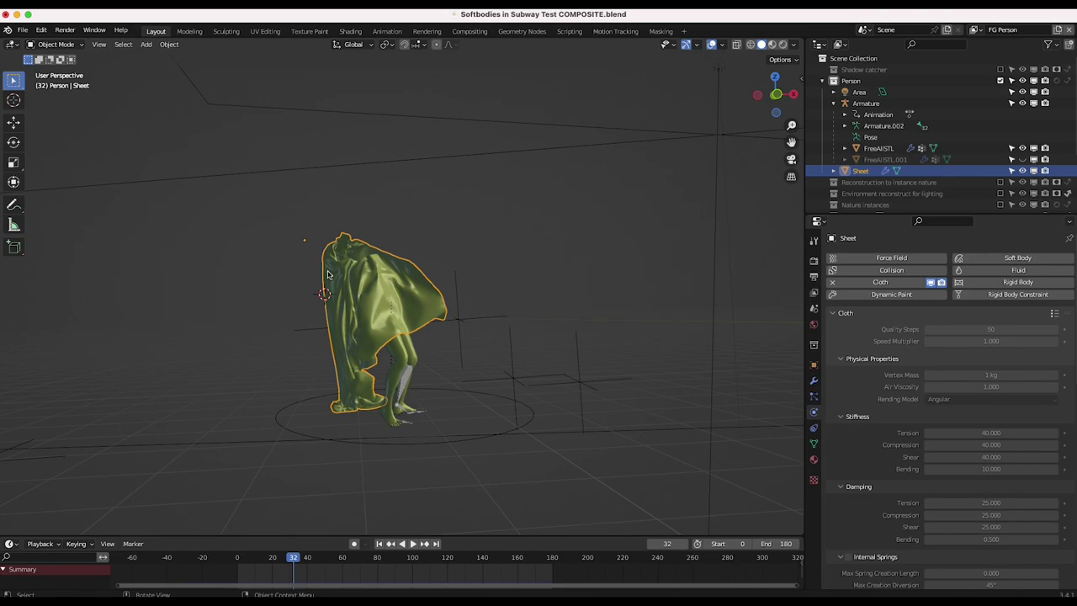
pyautogui.moveTo(357, 414); pyautogui.dragTo(444, 298, button='middle')
pyautogui.moveTo(380, 380); pyautogui.dragTo(338, 378, button='middle')
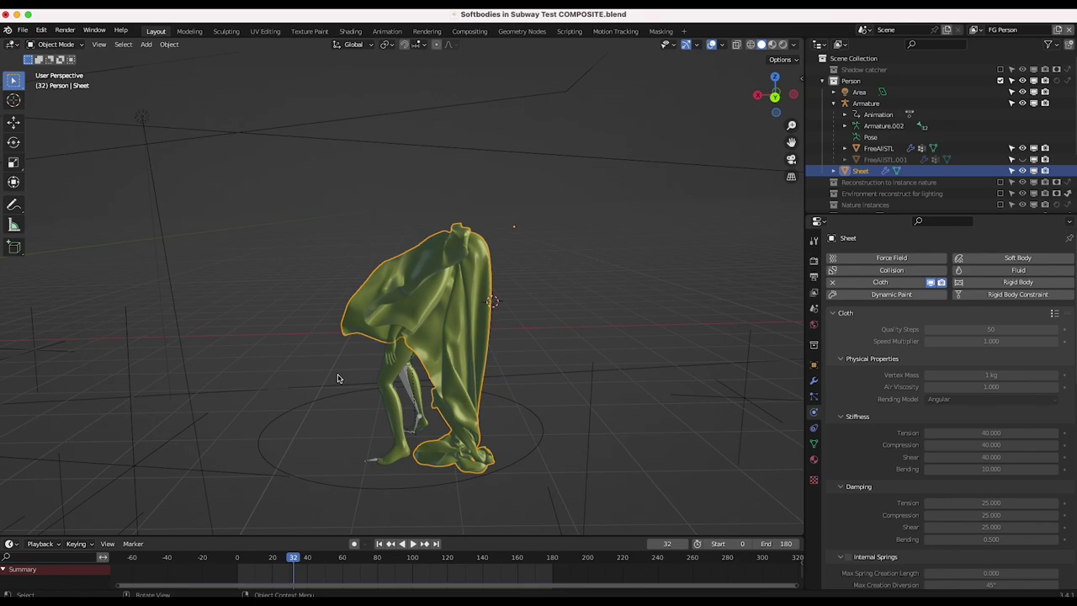
pyautogui.moveTo(338, 379); pyautogui.dragTo(428, 180, button='middle')
pyautogui.hotkey('shift', 'Left')
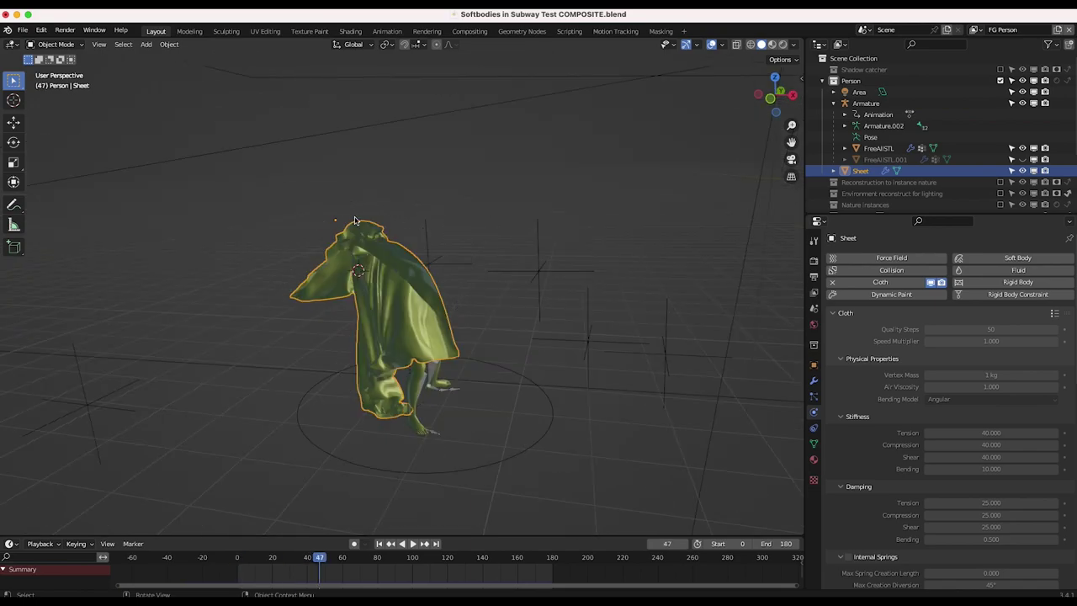
pyautogui.moveTo(455, 343); pyautogui.dragTo(466, 424, button='middle')
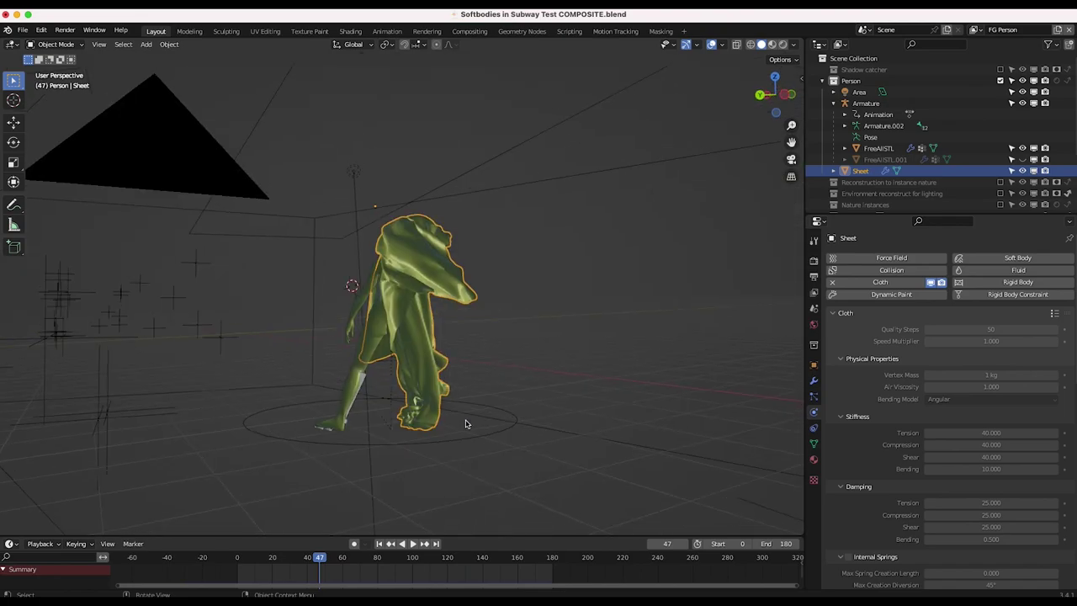
# - Select the body mesh to view its collision settings and return the animation to frame 0
pyautogui.click(364, 361)
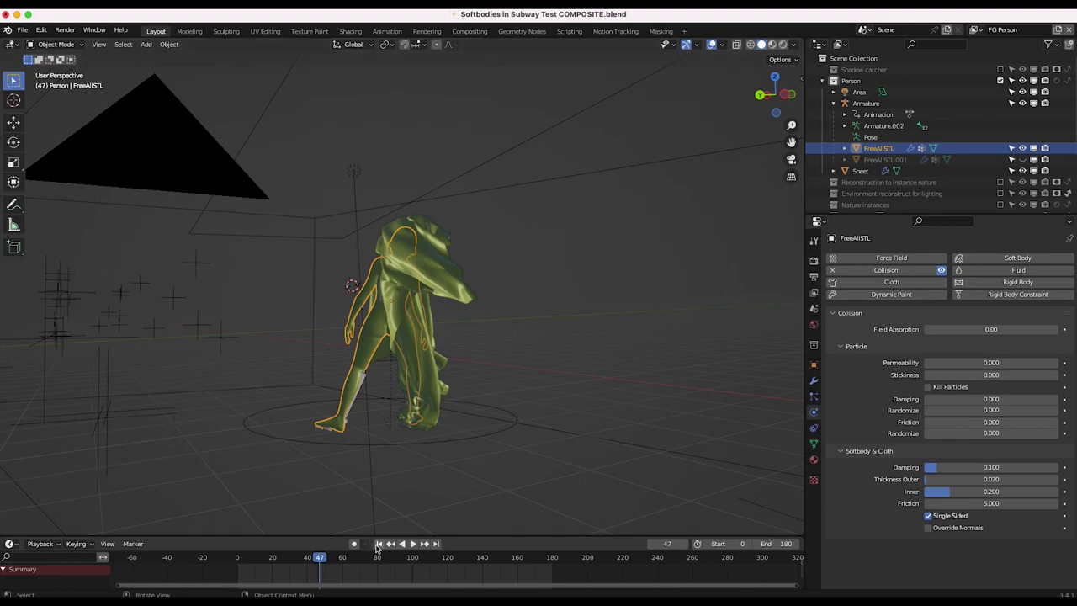
pyautogui.click(381, 544)
pyautogui.moveTo(230, 355); pyautogui.dragTo(422, 303, button='middle')
# - Turn off the Sheet's Subdivision modifier in the viewport, examine the faceted cloth up close, and turn the modifier on again
pyautogui.click(490, 200)
pyautogui.click(813, 380)
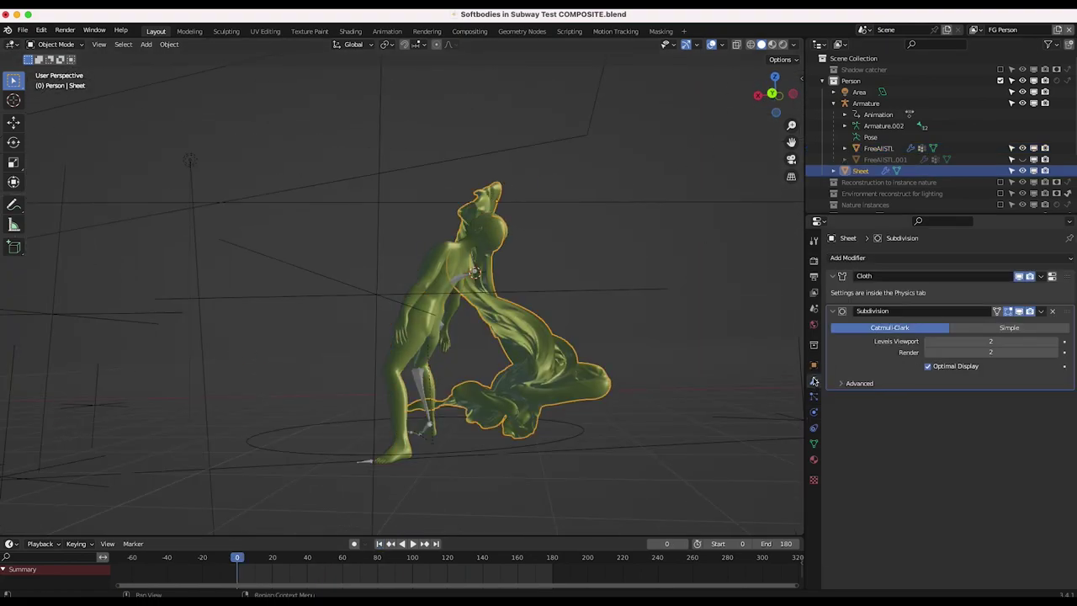
pyautogui.click(1019, 312)
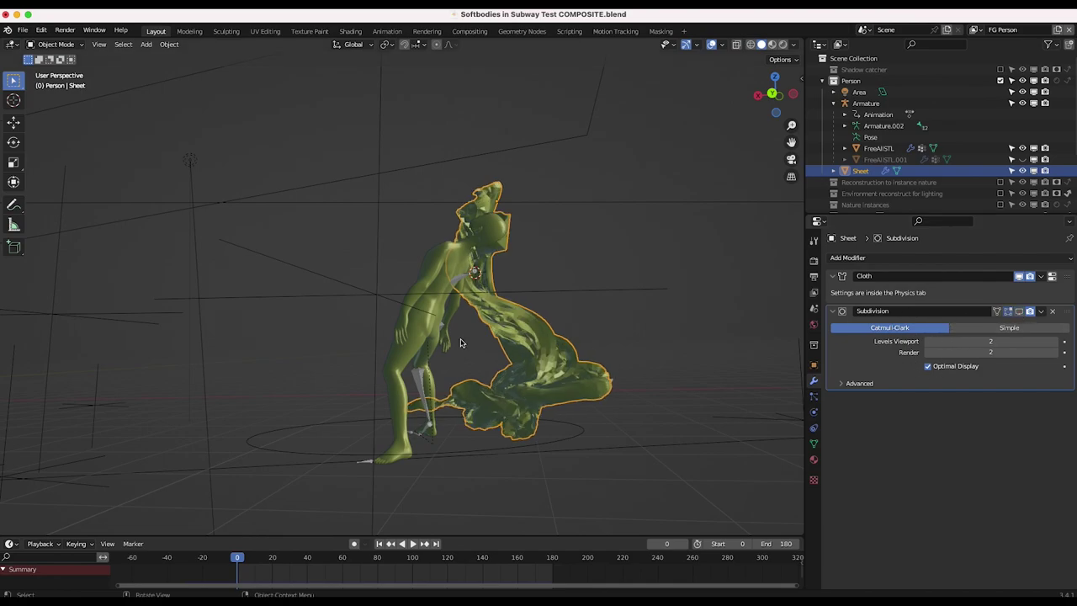
pyautogui.moveTo(661, 337); pyautogui.dragTo(531, 91, button='middle')
pyautogui.scroll(3, 460, 342)
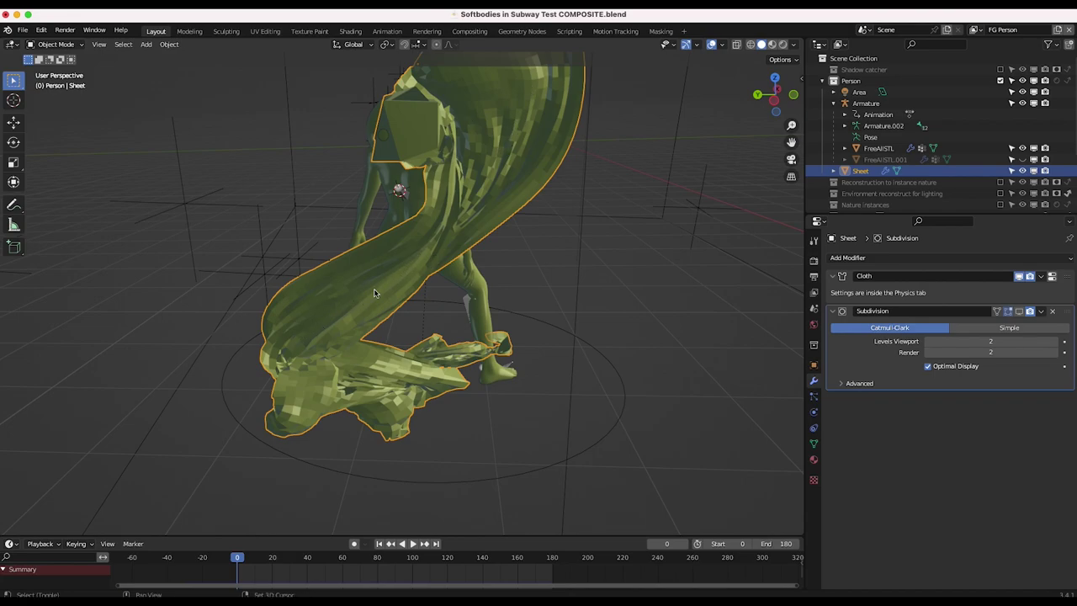
pyautogui.moveTo(377, 290); pyautogui.dragTo(396, 277, button='middle')
pyautogui.click(1020, 312)
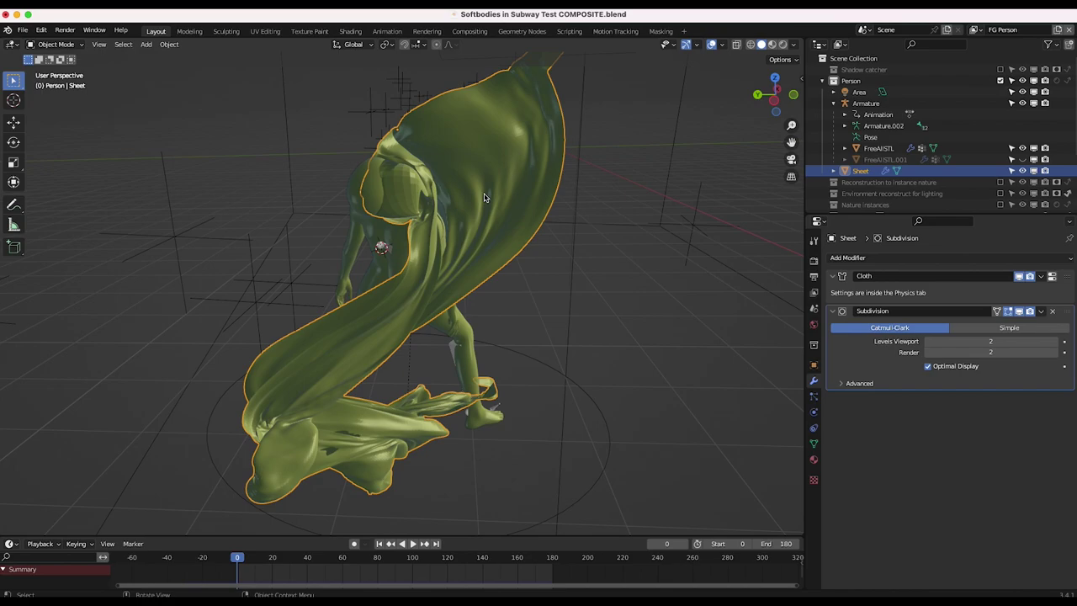
# - Play the cloth simulation to frame 27 and compare the Sheet with its Subdivision modifier off and on in the viewport
pyautogui.press('space')
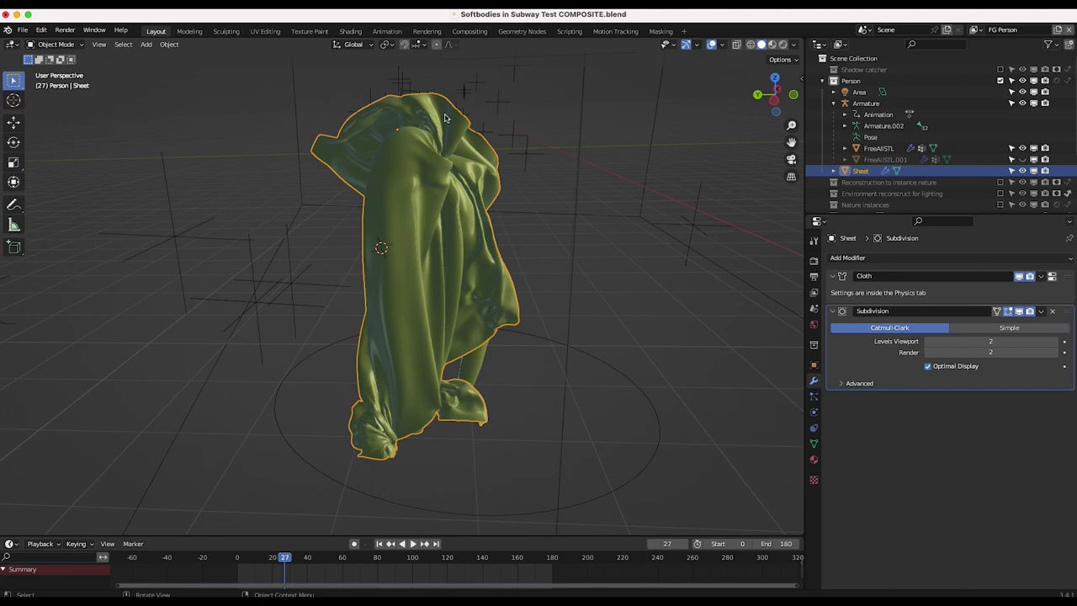
pyautogui.click(1019, 312)
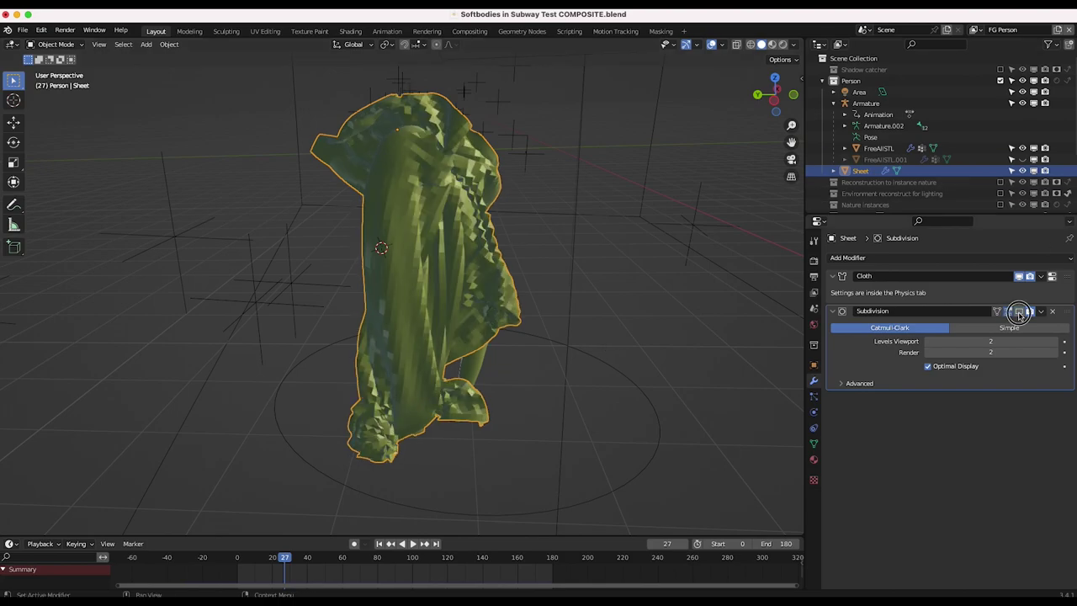
pyautogui.click(1020, 315)
pyautogui.click(1019, 315)
pyautogui.click(1018, 311)
pyautogui.click(1019, 312)
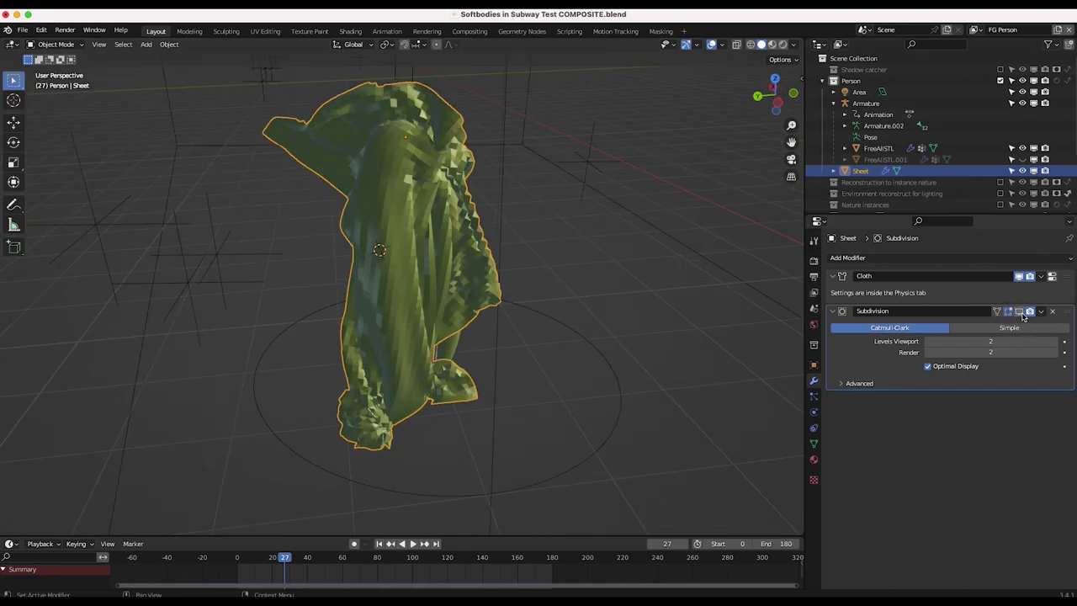
pyautogui.click(1019, 311)
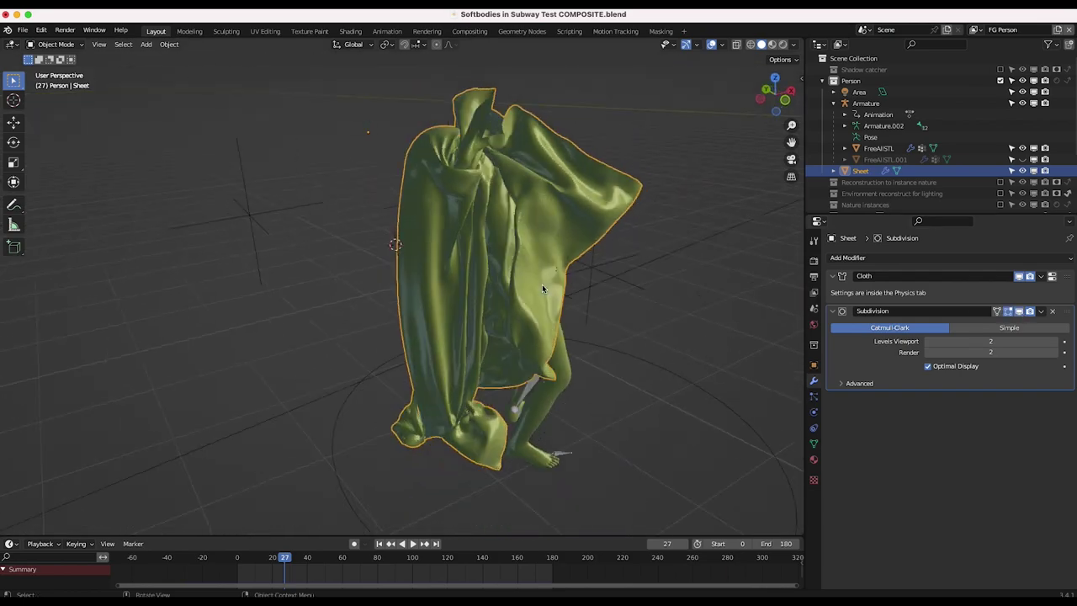
# - Hide the Sheet and select the body mesh beneath it, examining the bare figure from several sides
pyautogui.hscroll(12, 543, 288)
pyautogui.scroll(-5, 548, 318)
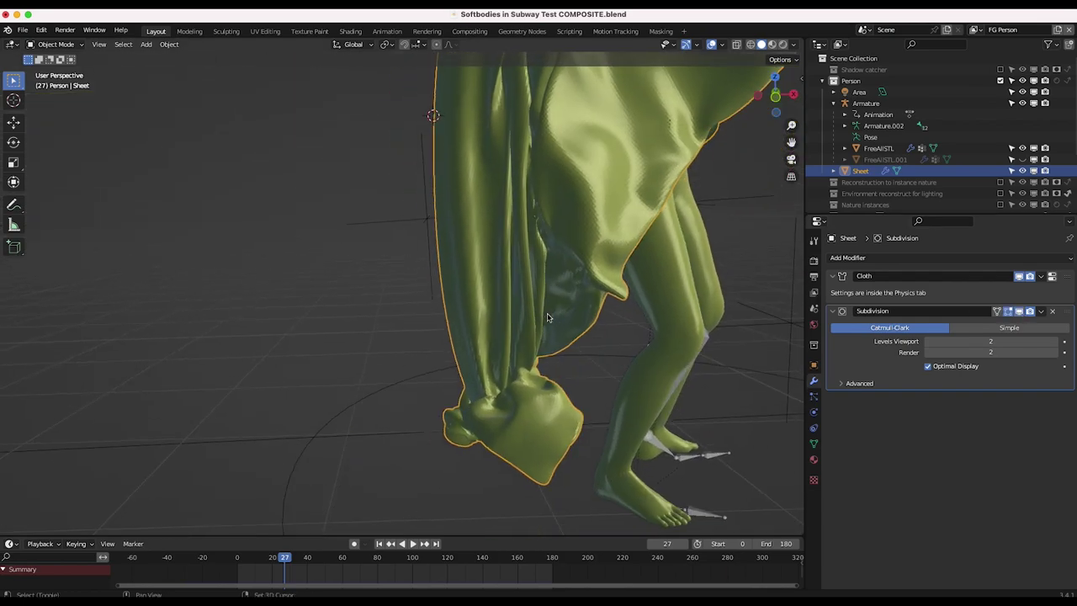
pyautogui.scroll(-5, 548, 317)
pyautogui.press('h')
pyautogui.hscroll(-8, 545, 318)
pyautogui.click(514, 296)
pyautogui.scroll(3, 508, 337)
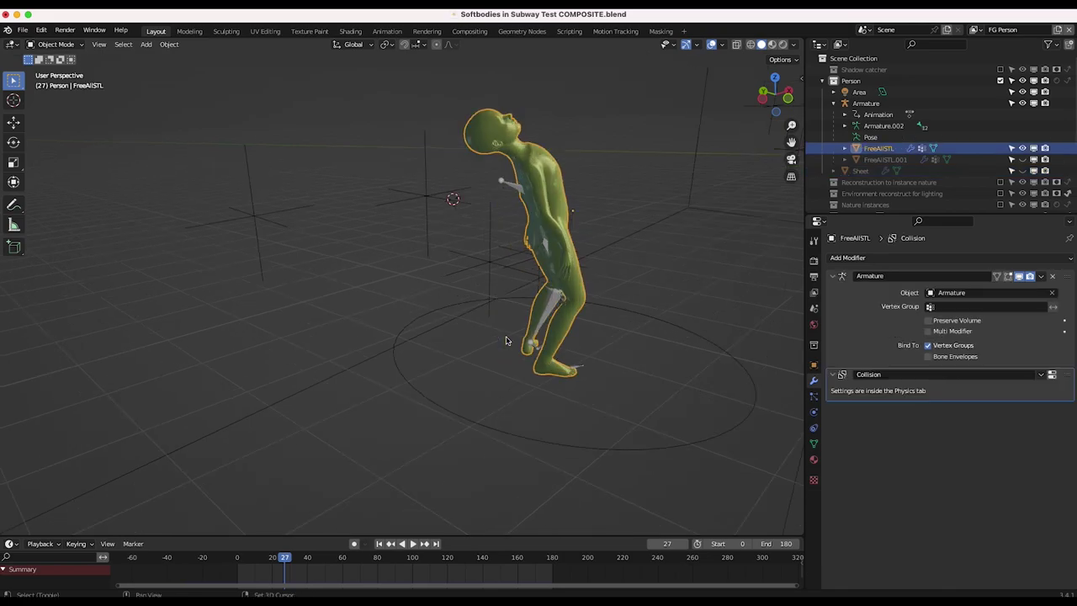
pyautogui.keyDown('shift'); pyautogui.hscroll(5, 496, 341); pyautogui.keyUp('shift')
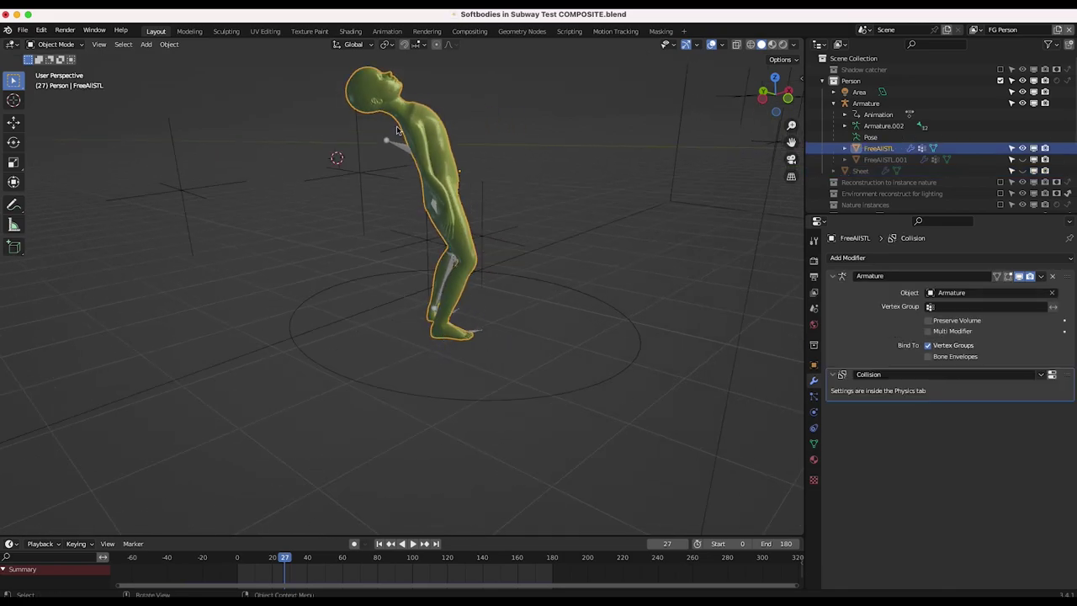
pyautogui.hscroll(-8, 496, 290)
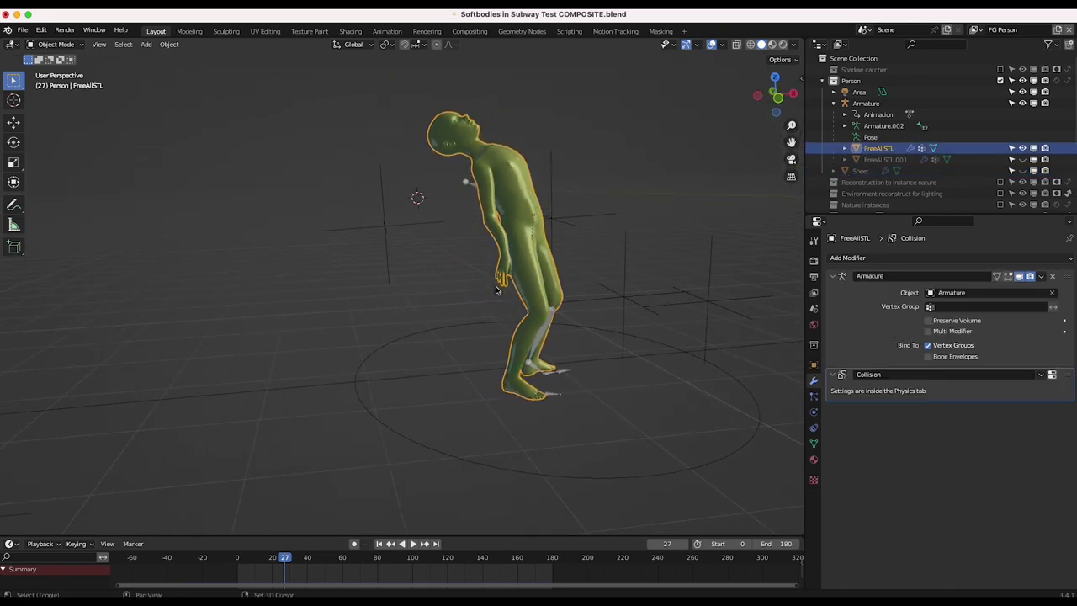
pyautogui.hscroll(-8, 496, 290)
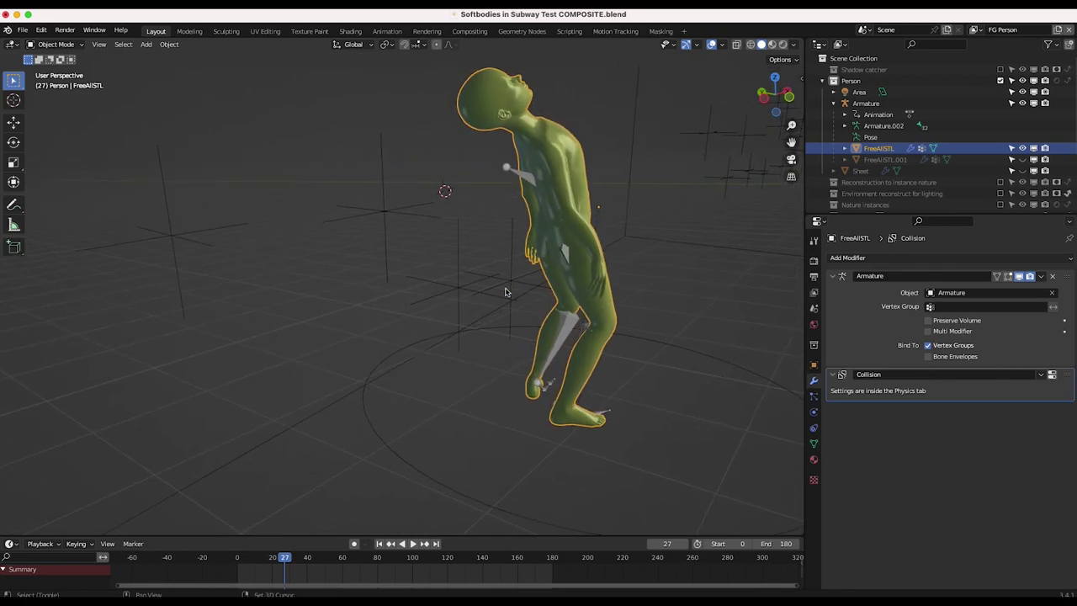
# - Unhide FreeAllSTL.001, select this detached arm mesh, and return the animation to frame 0
pyautogui.click(1022, 160)
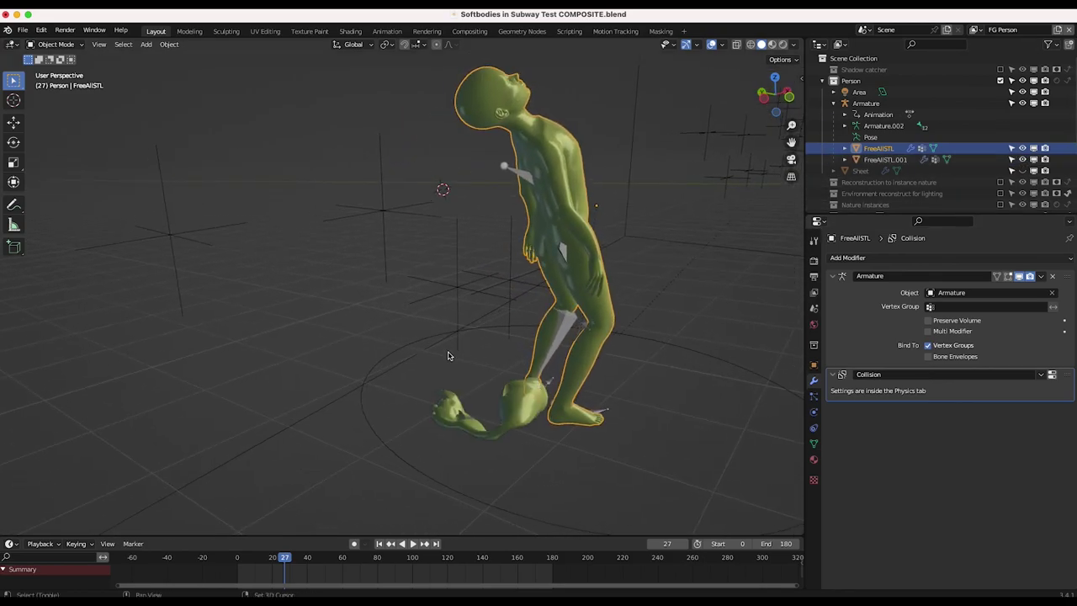
pyautogui.keyDown('shift'); pyautogui.hscroll(5, 480, 370); pyautogui.keyUp('shift')
pyautogui.click(481, 370)
pyautogui.hotkey('shift', 'Left')
pyautogui.hscroll(-5, 461, 171)
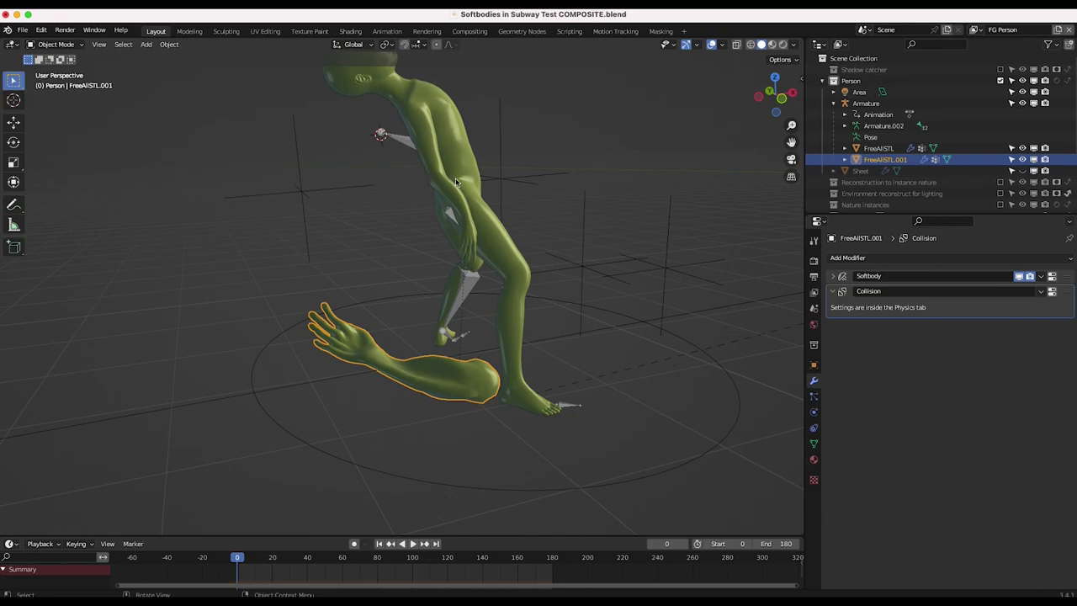
# - Examine the detached arm beside the leg from several angles and expand its Soft Body physics settings
pyautogui.hscroll(-10, 406, 378)
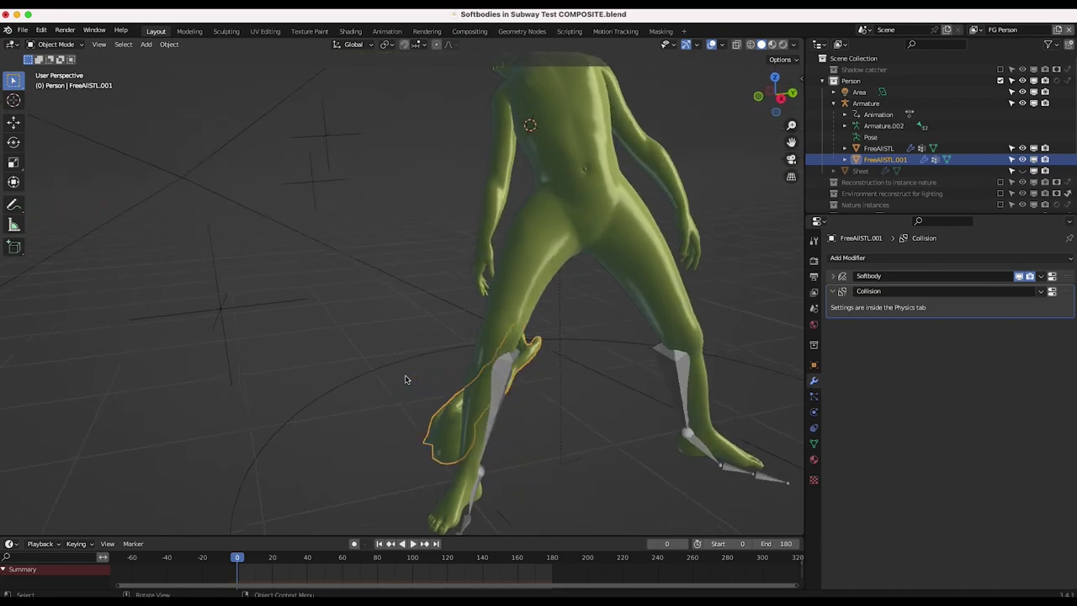
pyautogui.hscroll(10, 406, 377)
pyautogui.hscroll(-6, 407, 378)
pyautogui.hscroll(-10, 496, 354)
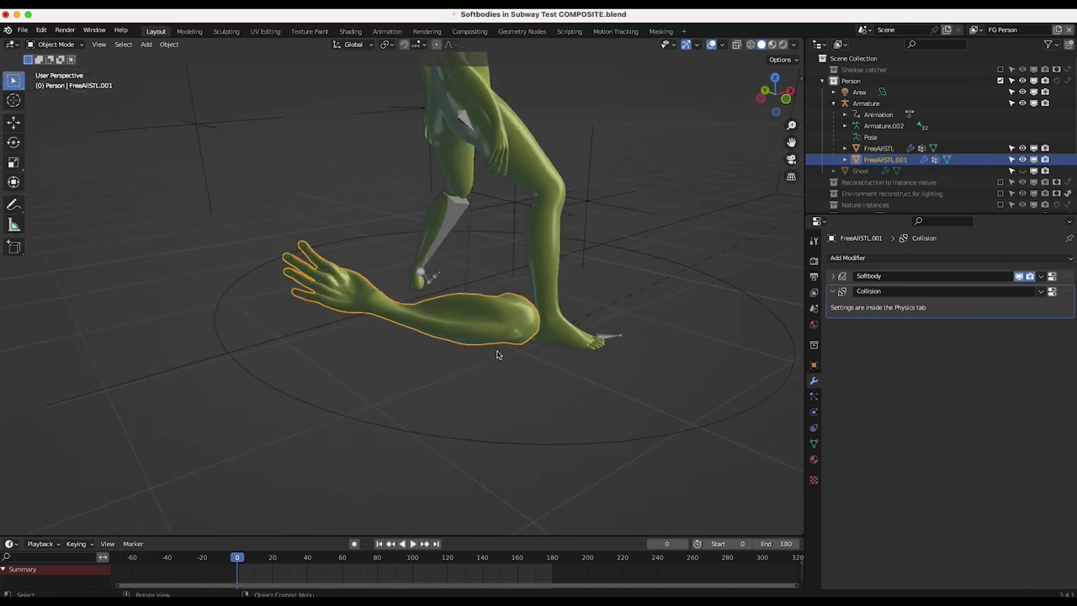
pyautogui.hscroll(-3, 496, 354)
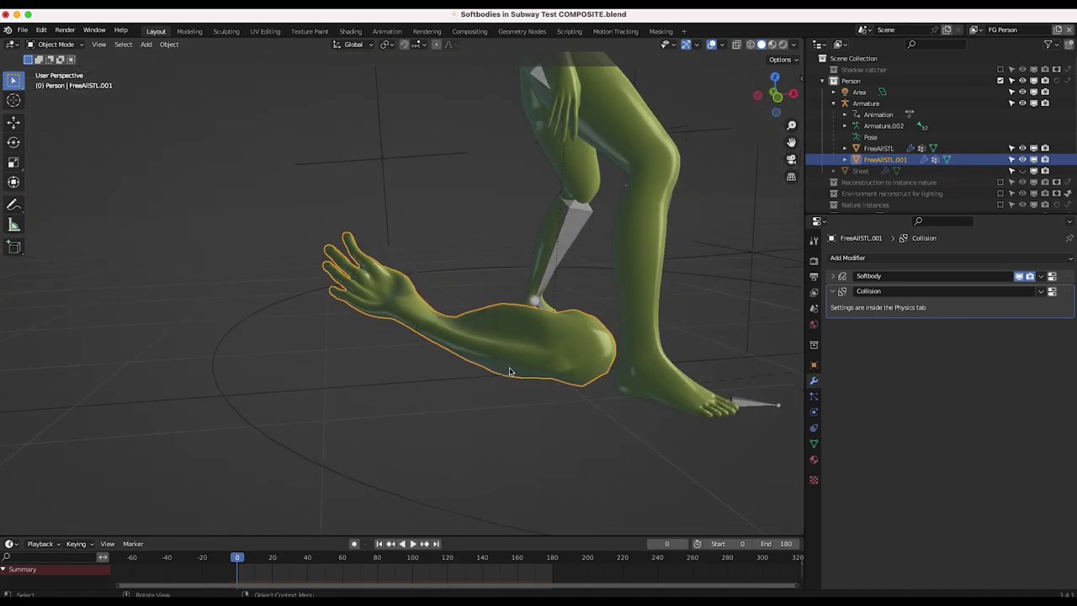
pyautogui.hscroll(-5, 648, 306)
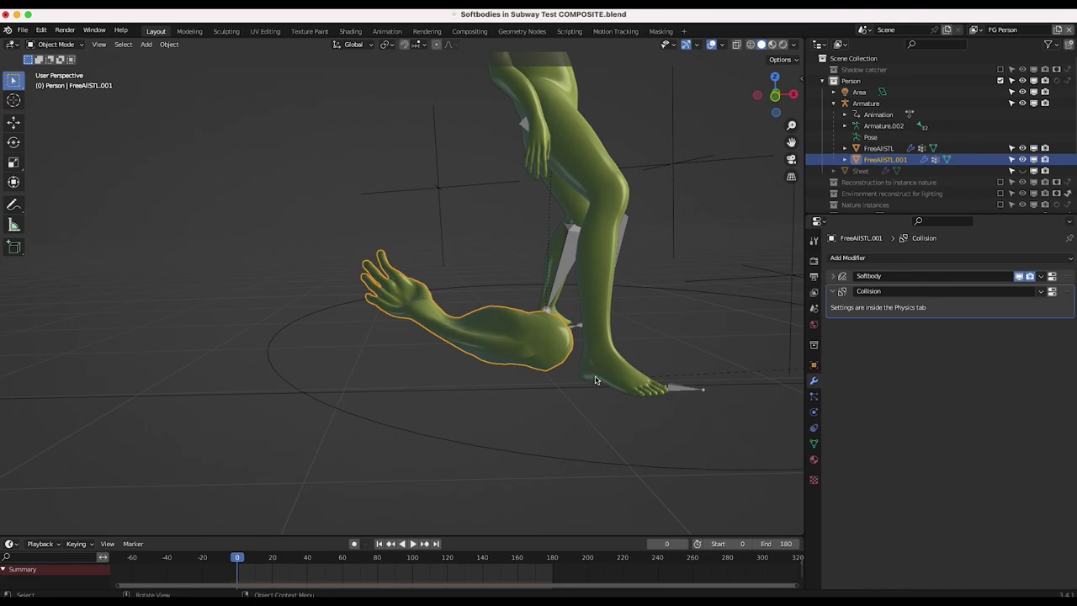
pyautogui.click(814, 412)
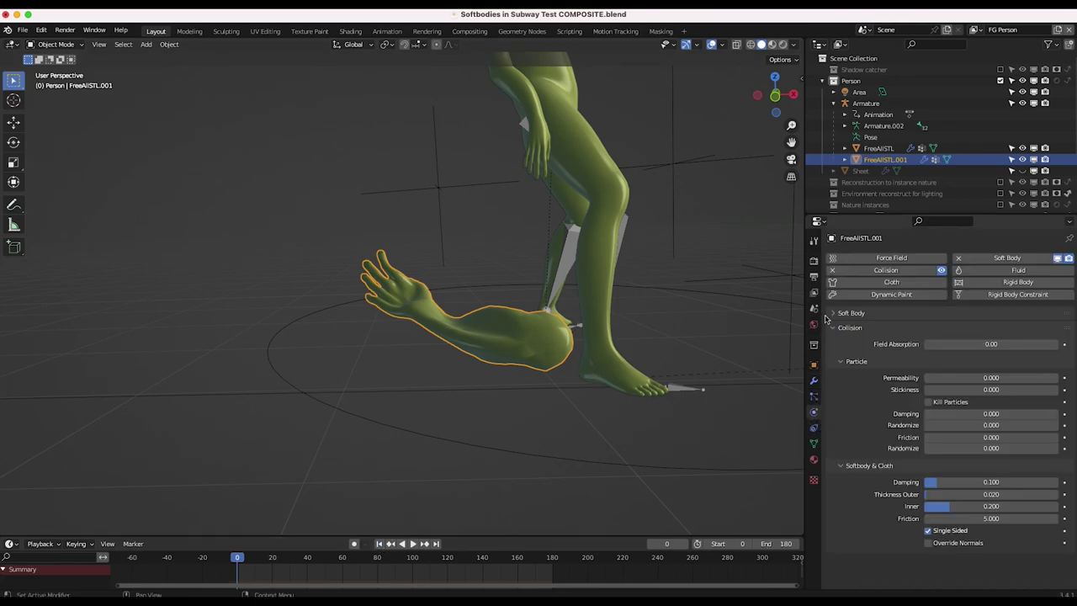
pyautogui.click(850, 313)
pyautogui.click(836, 315)
pyautogui.click(835, 315)
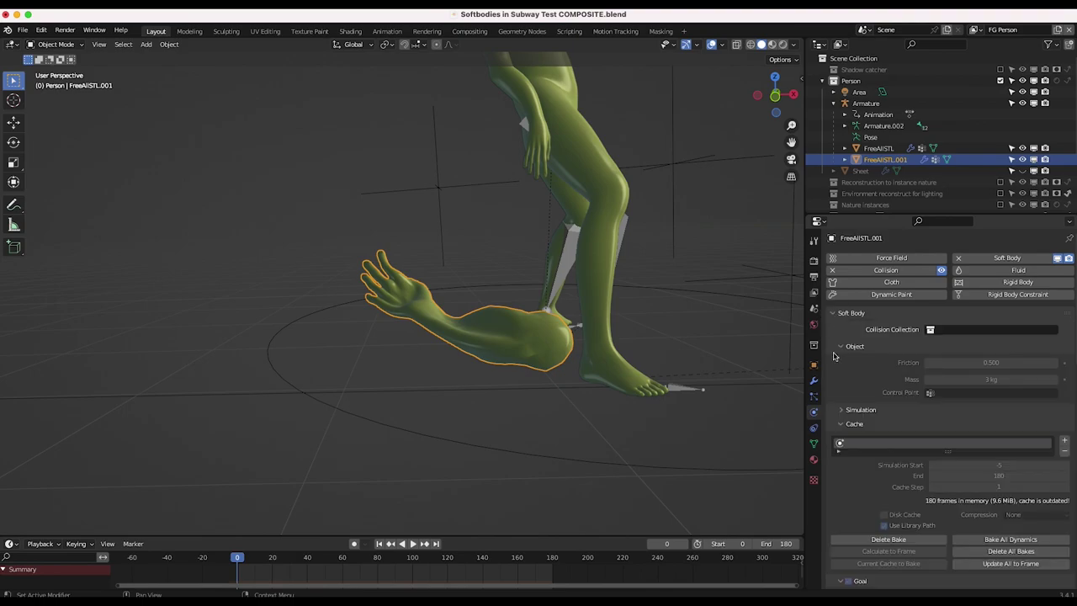
# - Look through the arm's Soft Body settings, from the cache and Goal down to Self Collision, Solver and Helpers
pyautogui.scroll(-6, 885, 417)
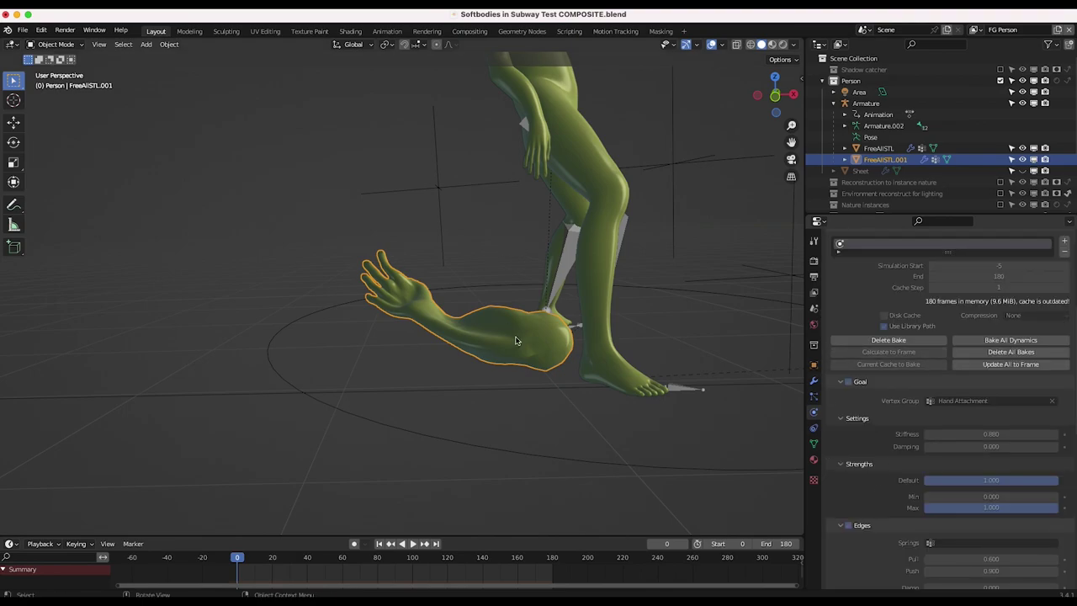
pyautogui.keyDown('shift'); pyautogui.moveTo(631, 362); pyautogui.dragTo(602, 326, button='middle'); pyautogui.keyUp('shift')
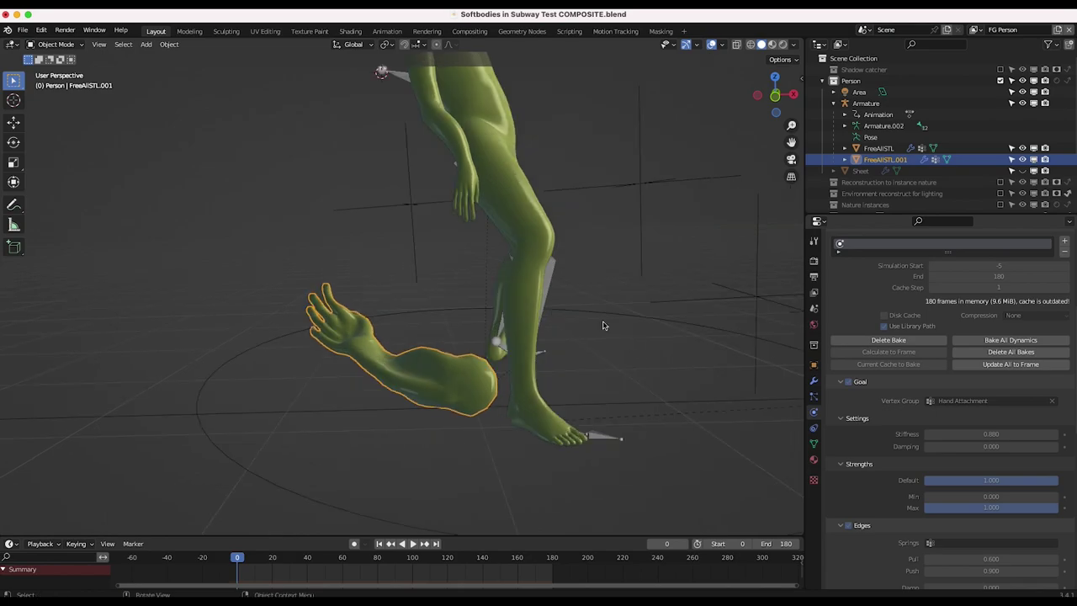
pyautogui.moveTo(620, 381); pyautogui.dragTo(620, 378, button='middle')
pyautogui.scroll(-4, 620, 378)
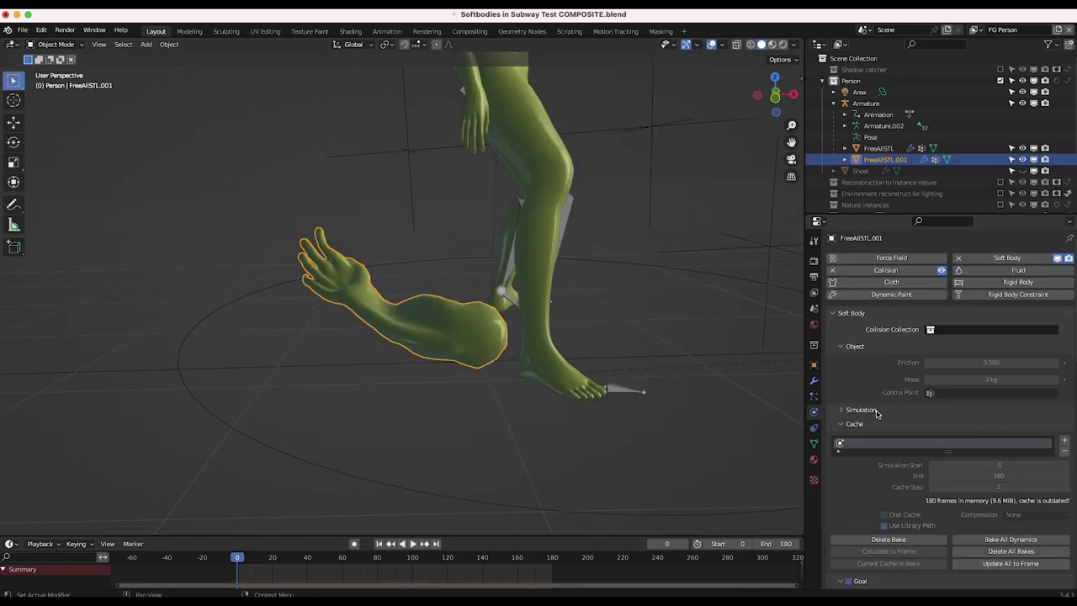
pyautogui.scroll(-12, 907, 471)
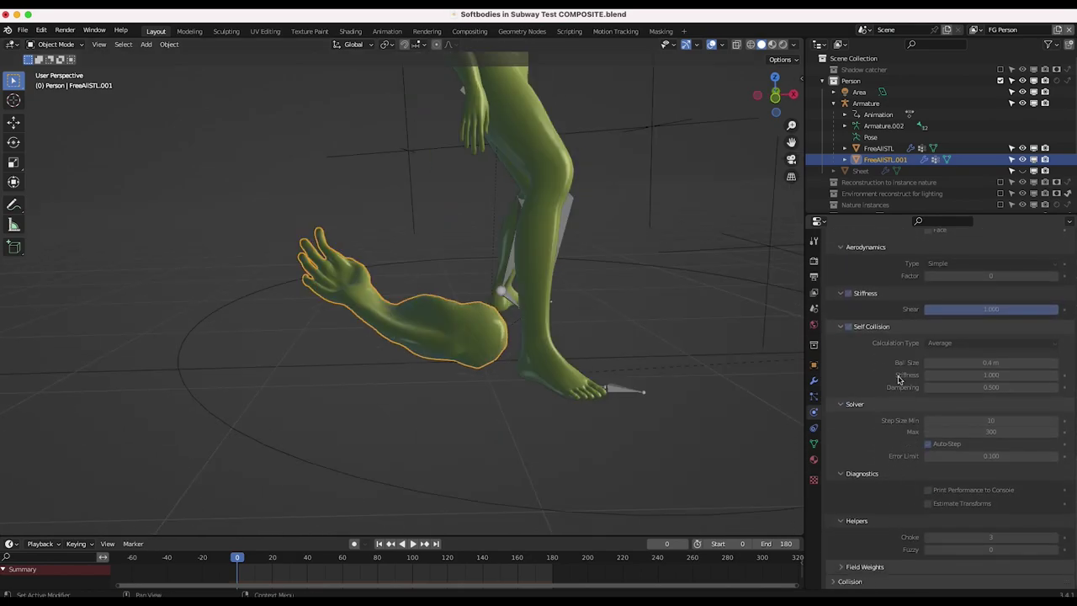
pyautogui.scroll(12, 894, 413)
# - Inspect the arm's attachment end near the leg and review its Soft Body Goal vertex group, Strengths and Edges settings
pyautogui.moveTo(589, 396); pyautogui.dragTo(392, 356, button='middle')
pyautogui.moveTo(467, 421); pyautogui.dragTo(244, 210, button='middle')
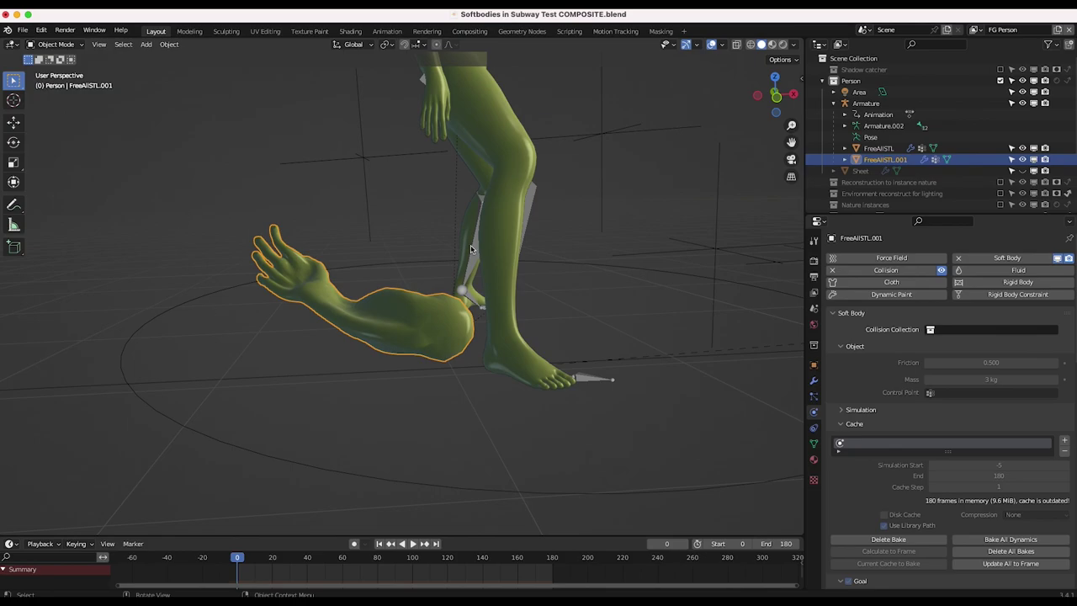
pyautogui.moveTo(470, 249); pyautogui.dragTo(359, 289, button='middle')
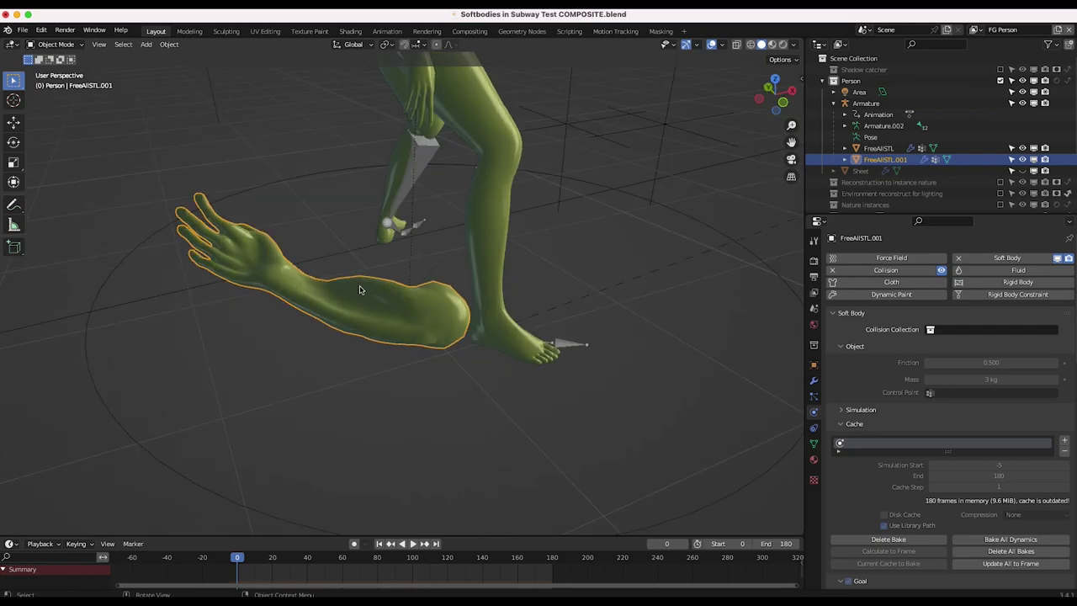
pyautogui.moveTo(415, 324); pyautogui.dragTo(414, 324, button='middle')
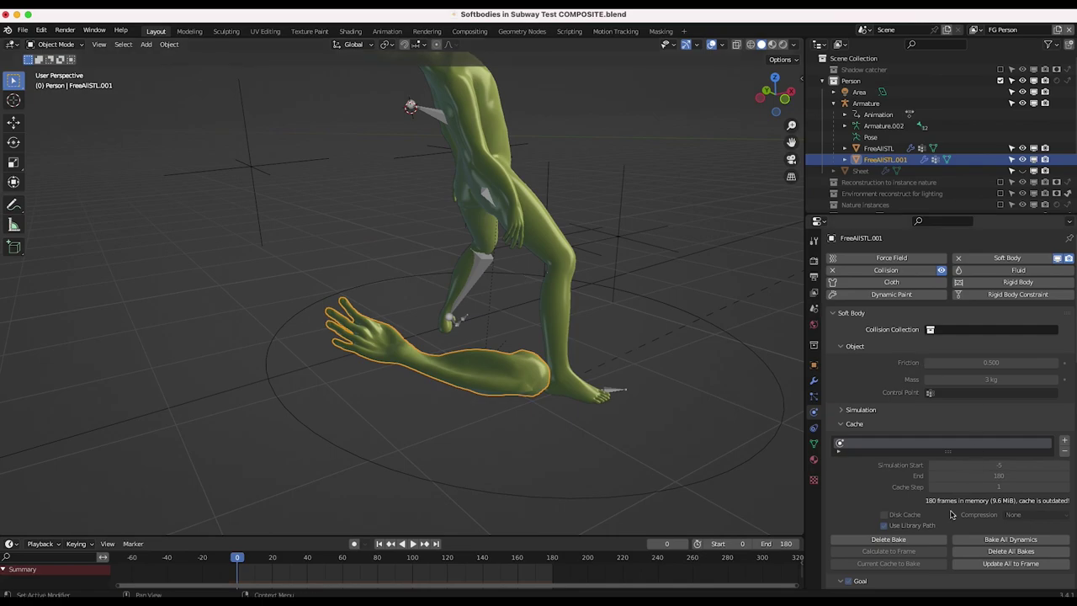
pyautogui.scroll(-8, 950, 511)
pyautogui.scroll(-2, 950, 511)
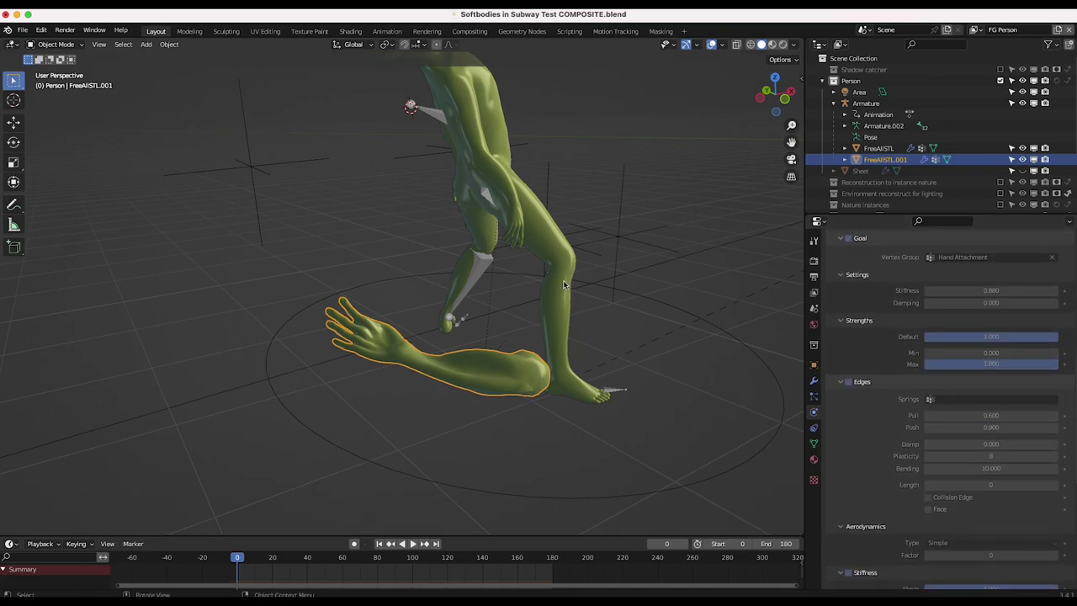
pyautogui.moveTo(721, 321); pyautogui.dragTo(721, 321, button='middle')
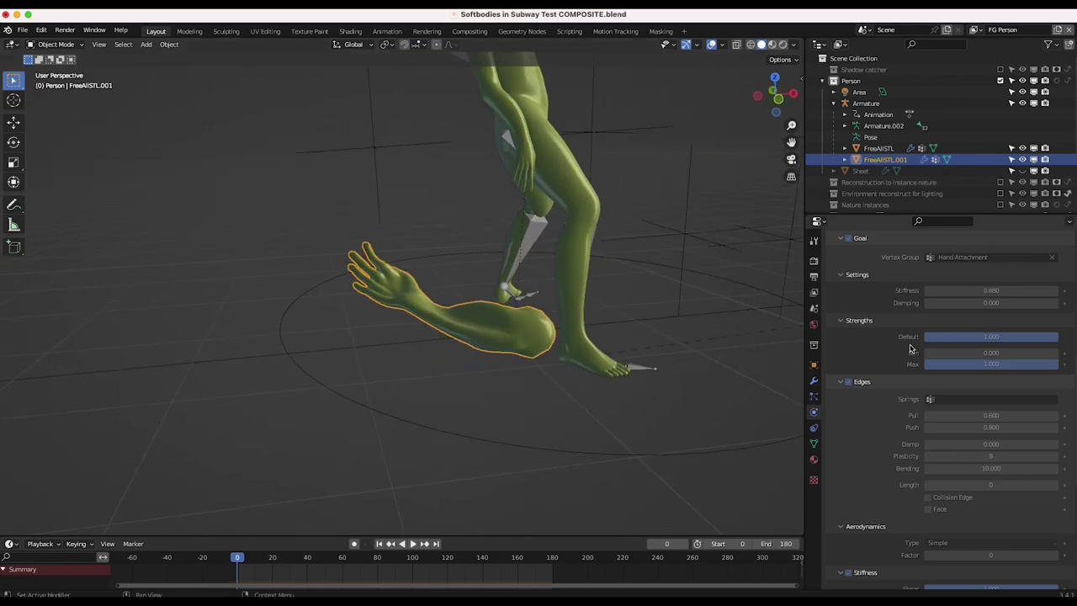
pyautogui.scroll(5, 953, 330)
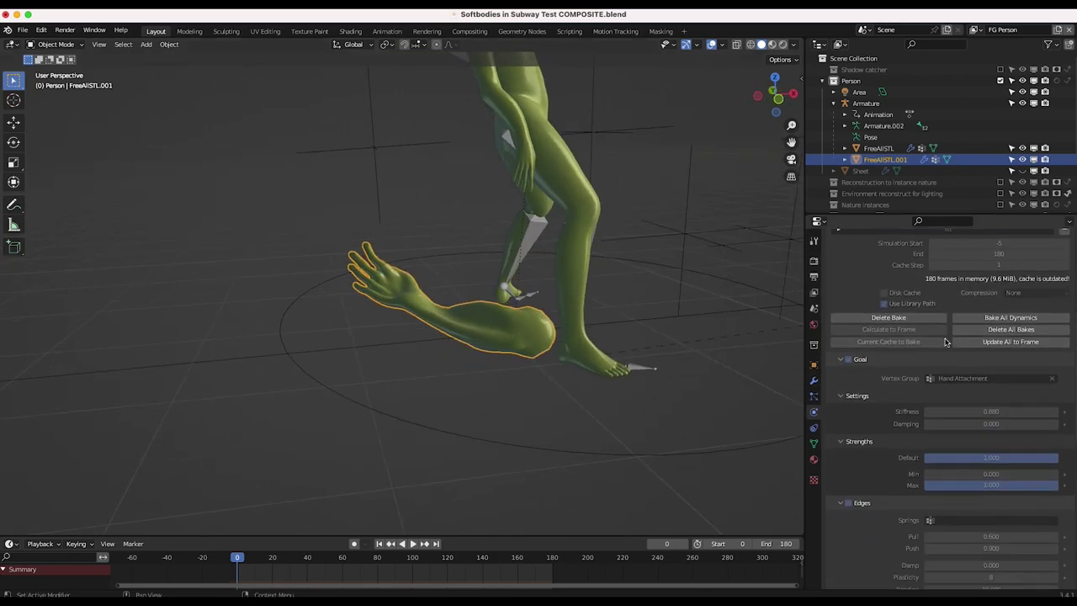
# - Switch the arm to Weight Paint mode to examine its attachment weights from both sides, and return to Object Mode
pyautogui.click(56, 44)
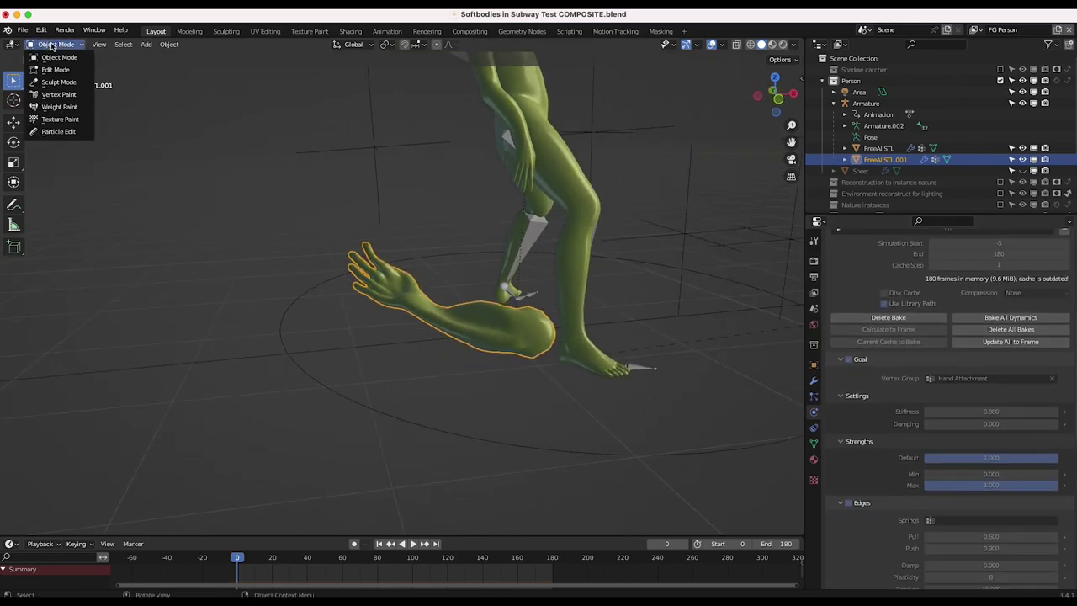
pyautogui.click(52, 110)
pyautogui.hscroll(10, 532, 320)
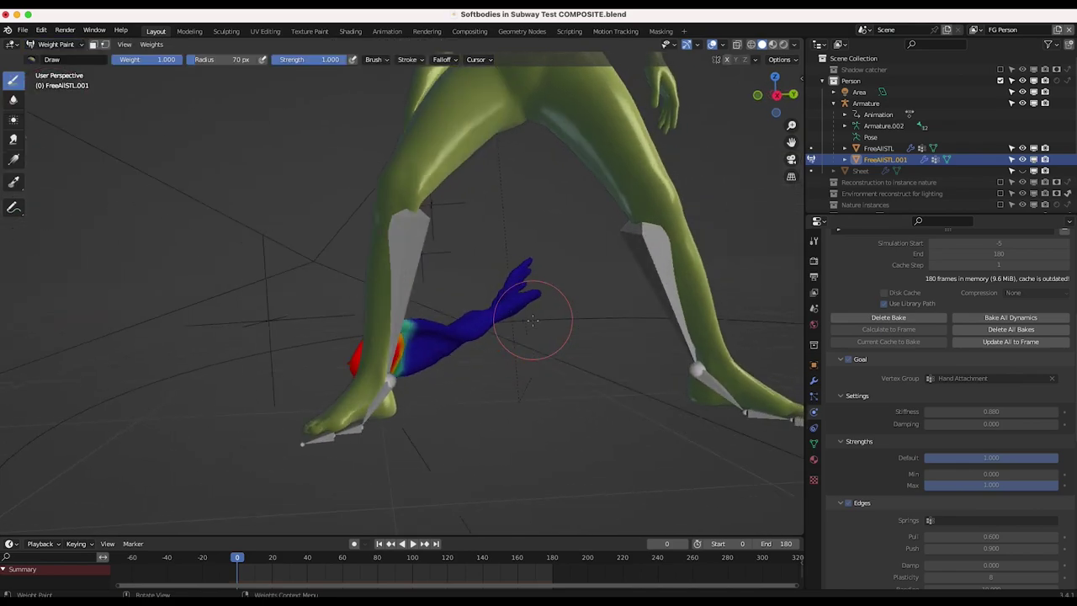
pyautogui.moveTo(533, 320)
pyautogui.mouseDown(button='middle')
pyautogui.moveTo(525, 392)
pyautogui.moveTo(471, 290)
pyautogui.mouseUp(button='middle')
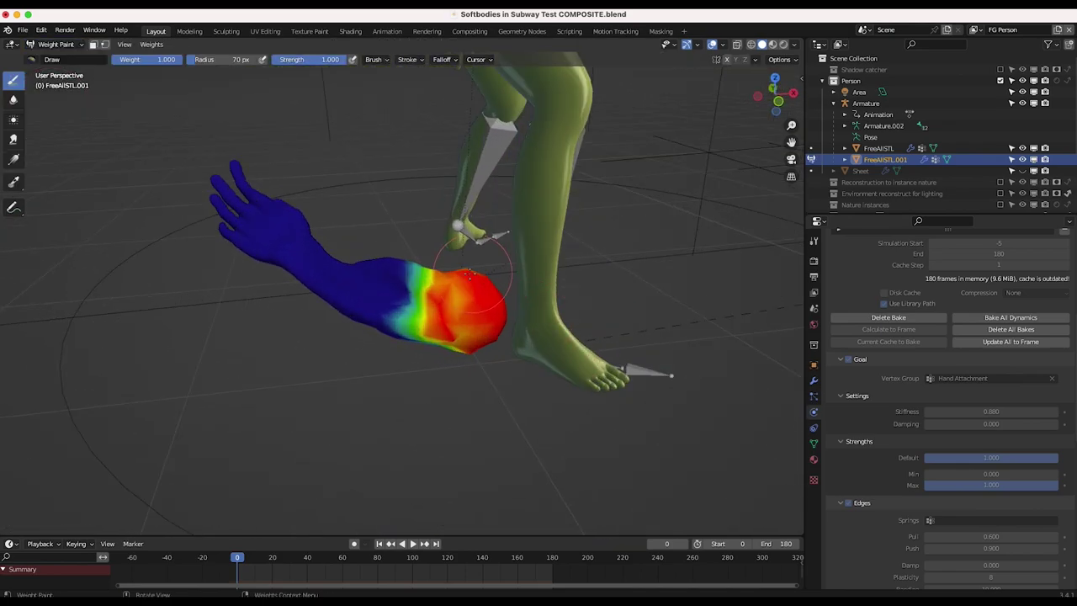
pyautogui.click(50, 45)
pyautogui.press('Return')
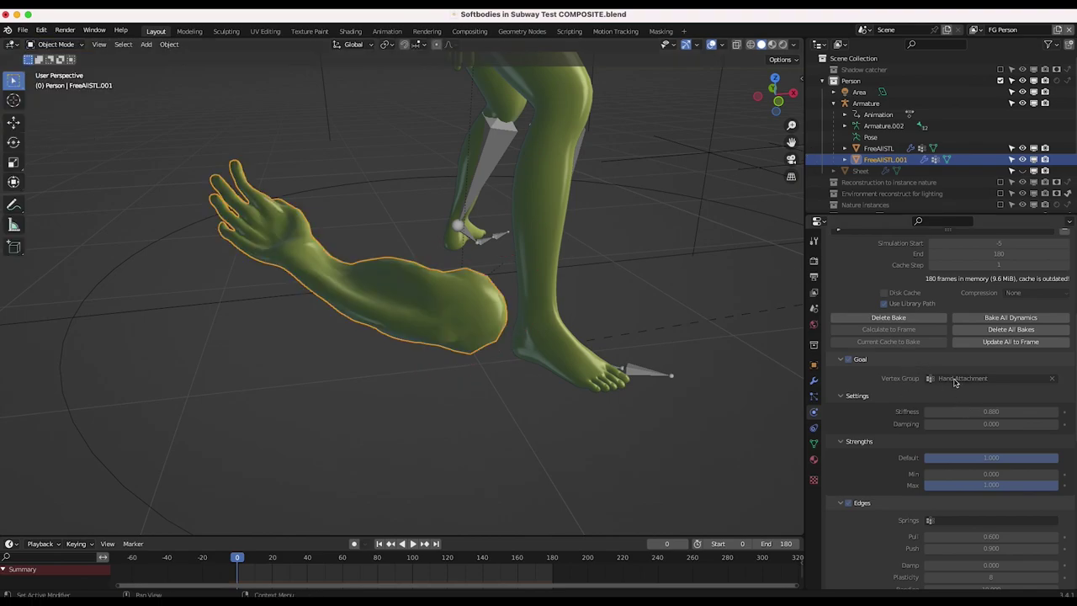
# - Review the Goal section's Hand Attachment vertex group, Stiffness and Damping, along with the Edges settings of the arm's soft body
pyautogui.scroll(5, 951, 380)
pyautogui.scroll(-6, 954, 385)
pyautogui.scroll(-2, 954, 385)
pyautogui.scroll(3, 954, 385)
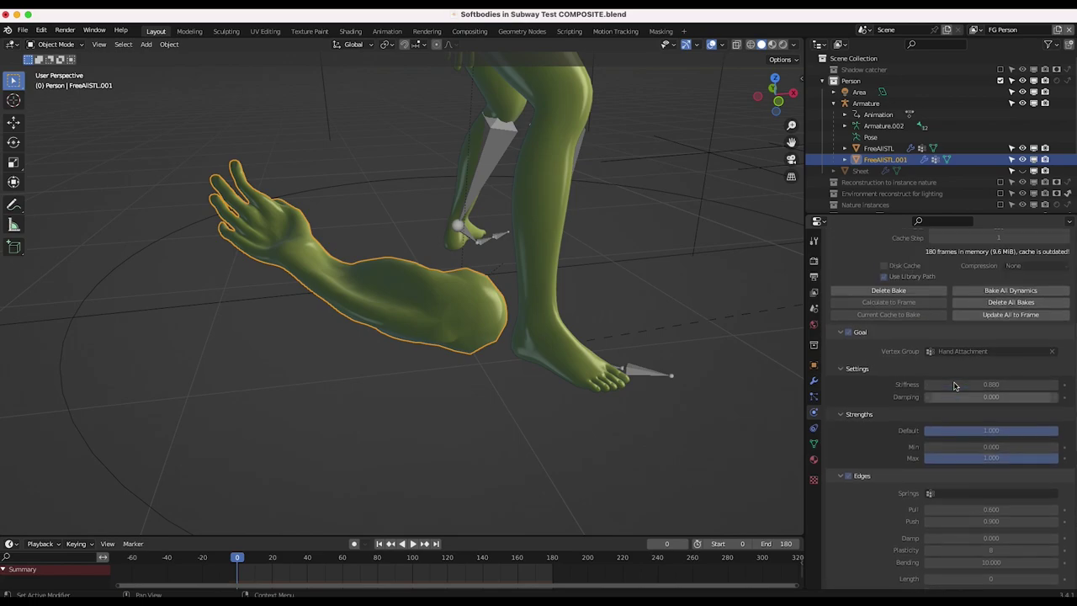
pyautogui.scroll(-5, 437, 311)
pyautogui.scroll(2, 436, 298)
# - Play the arm's softbody simulation to frame 67 and examine its motion from the side and front of the body
pyautogui.moveTo(437, 324); pyautogui.dragTo(436, 296, button='middle')
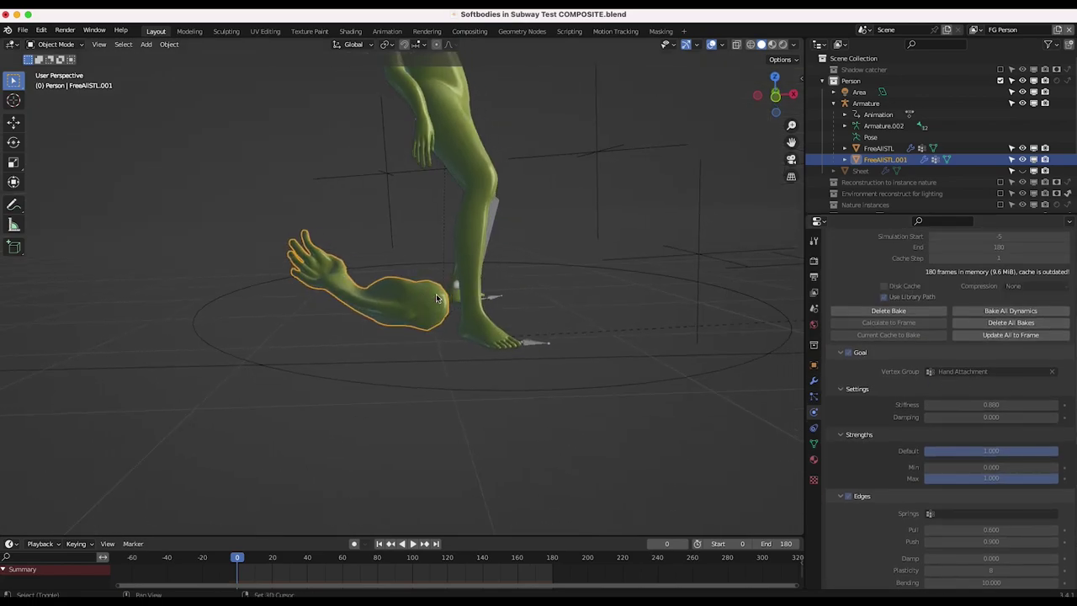
pyautogui.scroll(4, 436, 296)
pyautogui.click(393, 352)
pyautogui.moveTo(394, 352); pyautogui.dragTo(393, 353, button='middle')
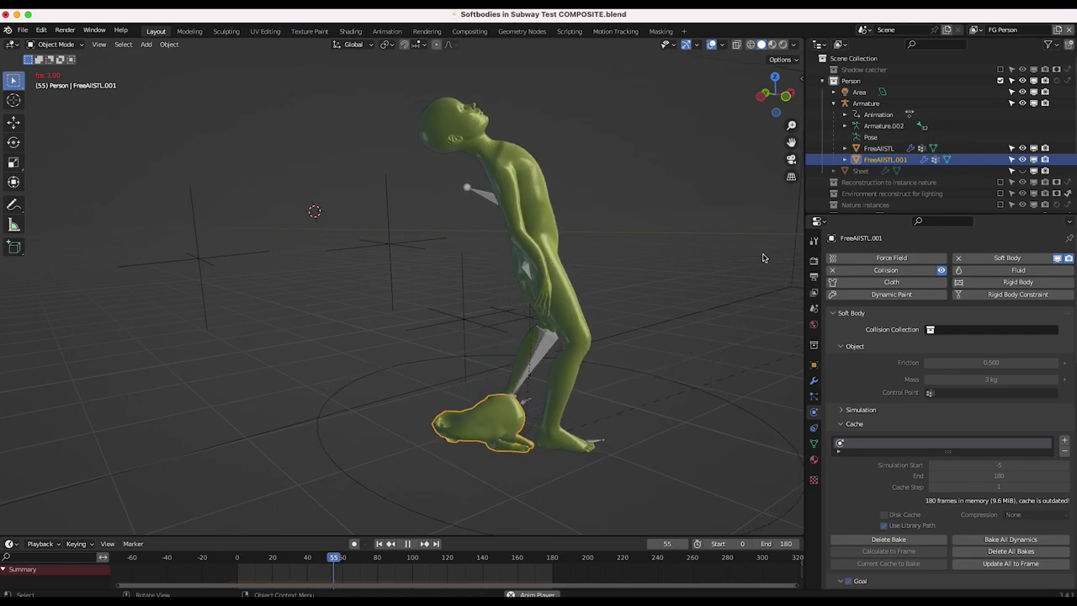
pyautogui.moveTo(451, 387); pyautogui.dragTo(599, 460, button='middle')
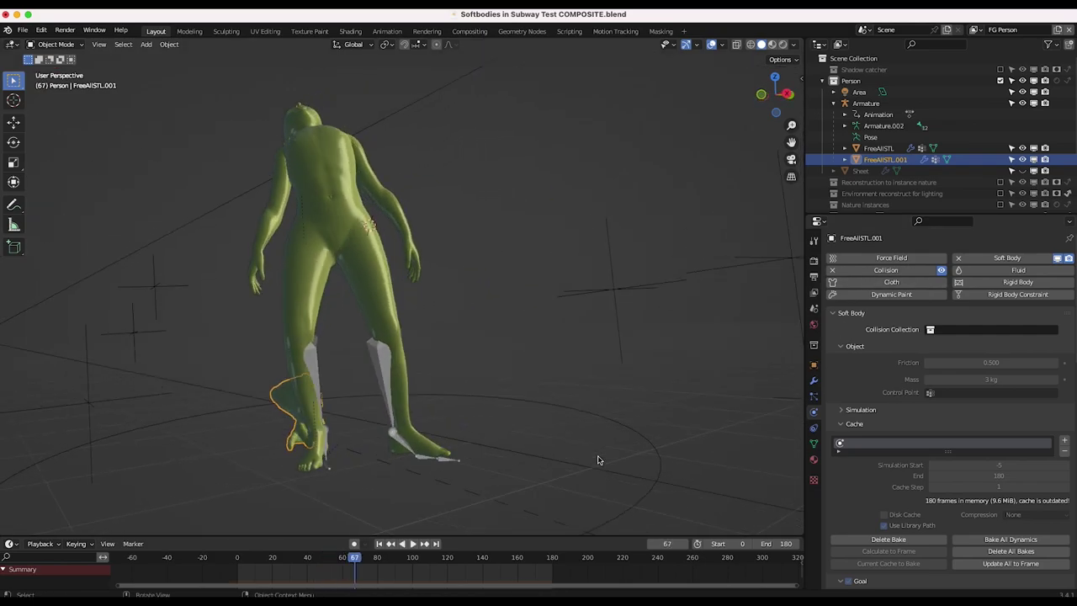
# - Examine the softbody arm beside the creature's foot at frame 67 from the side and up close
pyautogui.press('space')
pyautogui.hscroll(-10, 598, 460)
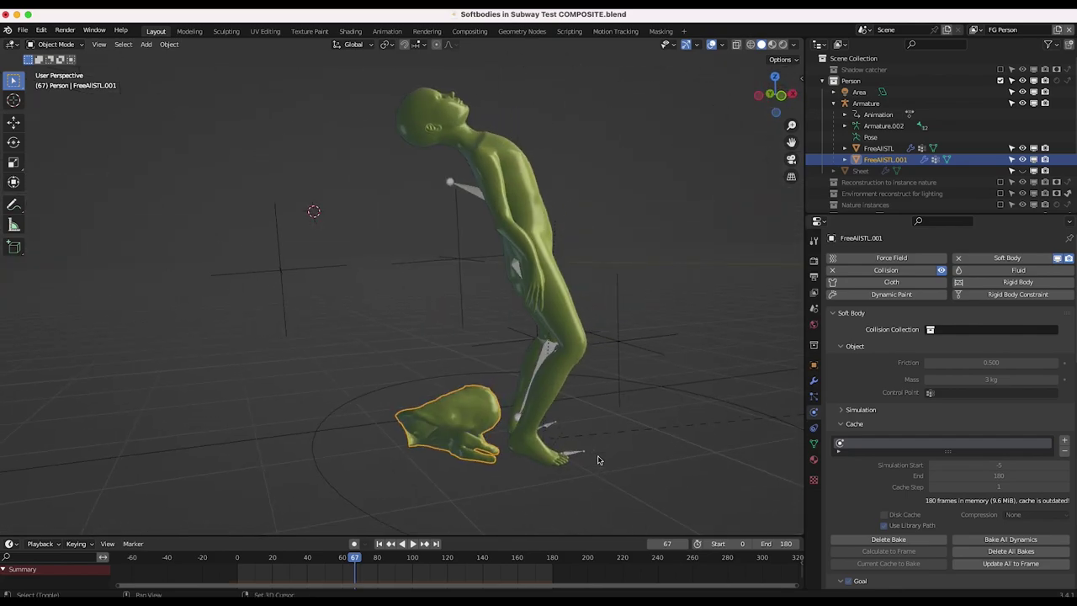
pyautogui.keyDown('shift'); pyautogui.scroll(-5, 599, 460); pyautogui.keyUp('shift')
pyautogui.hscroll(5, 598, 459)
pyautogui.hscroll(-5, 598, 459)
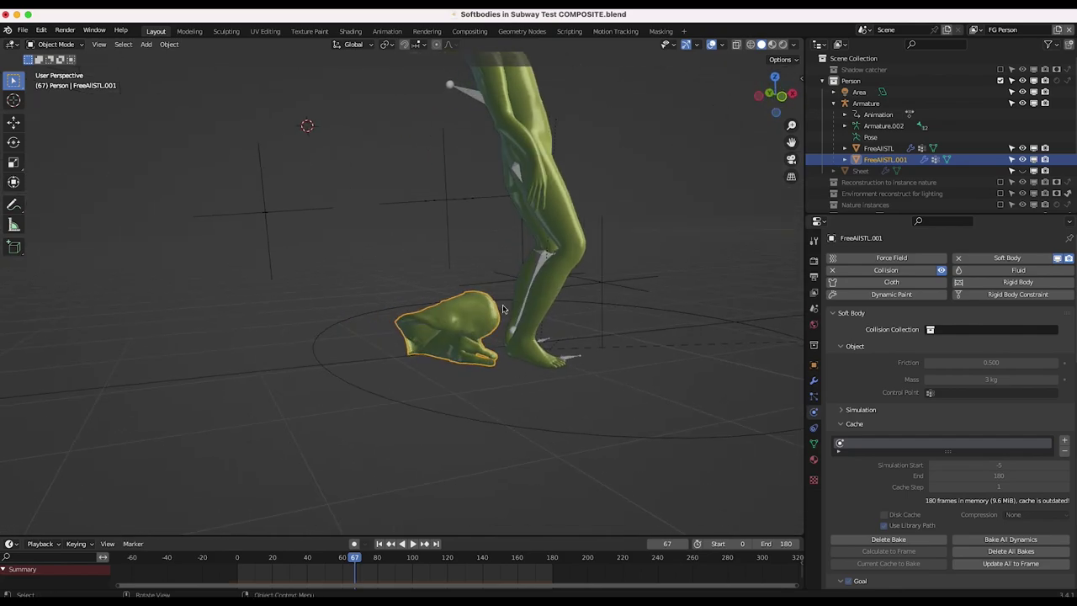
pyautogui.scroll(4, 504, 309)
pyautogui.hscroll(5, 557, 375)
pyautogui.hscroll(-5, 557, 375)
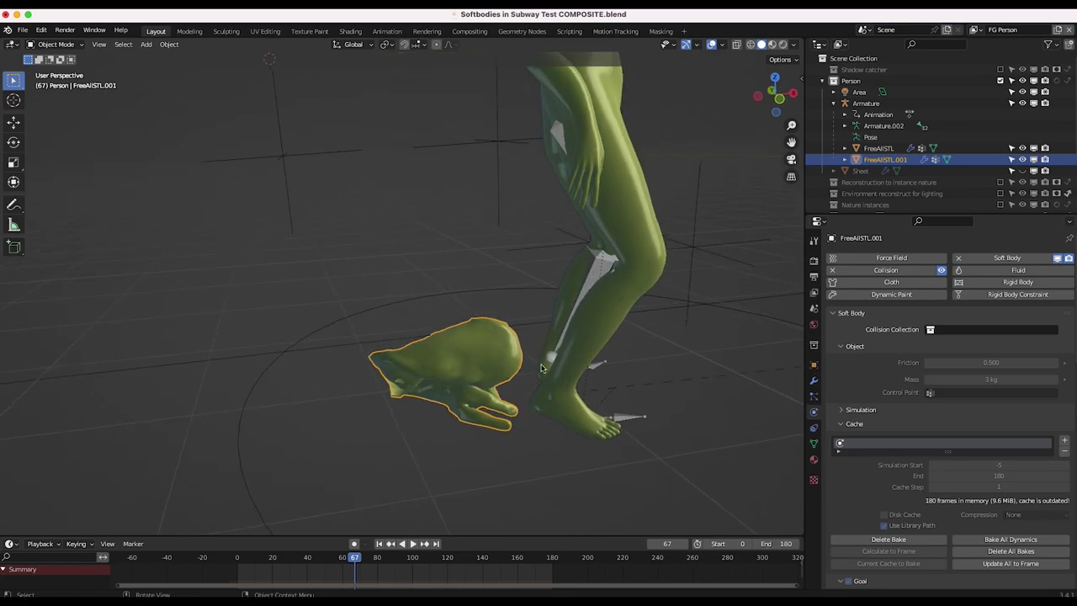
pyautogui.click(453, 373)
# - Return to frame 0 and turn off the viewport display of the arm's Soft Body simulation
pyautogui.click(380, 544)
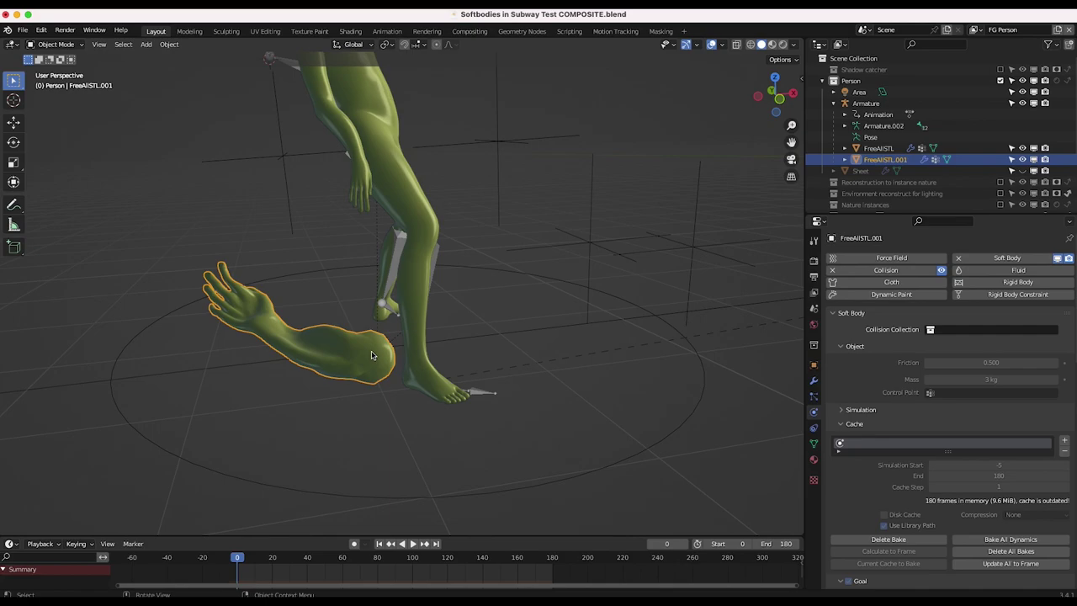
pyautogui.click(1057, 258)
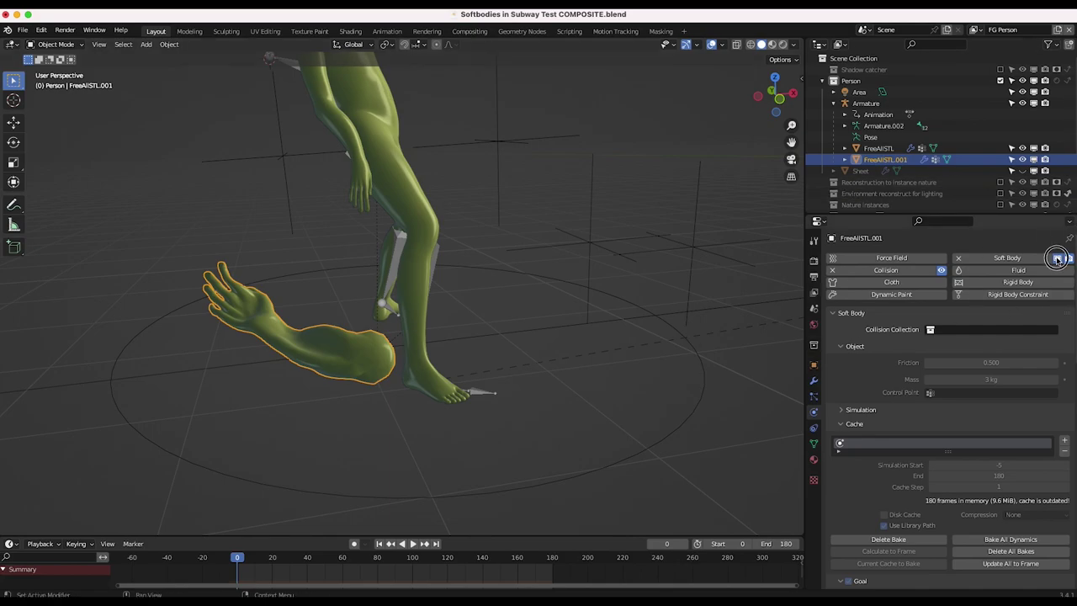
pyautogui.scroll(-2, 421, 368)
pyautogui.scroll(1, 488, 363)
pyautogui.scroll(-2, 488, 363)
pyautogui.keyDown('shift'); pyautogui.hscroll(-2, 487, 363); pyautogui.keyUp('shift')
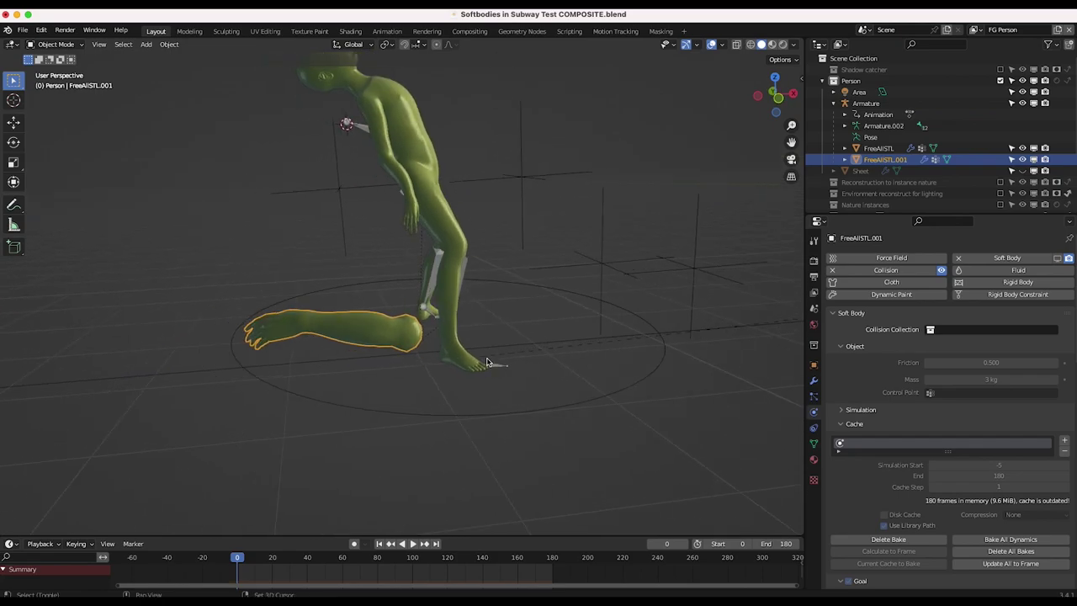
# - Play the animation to frame 41 and examine how the arm moves with the leg without soft body
pyautogui.moveTo(486, 361); pyautogui.dragTo(438, 445, button='middle')
pyautogui.press('space')
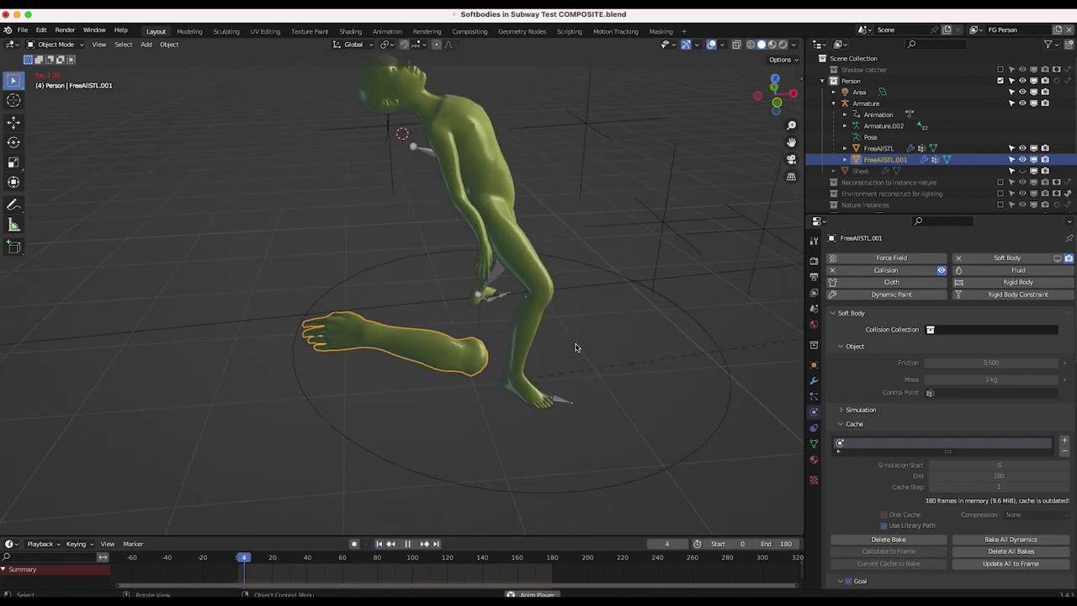
pyautogui.scroll(-1, 659, 413)
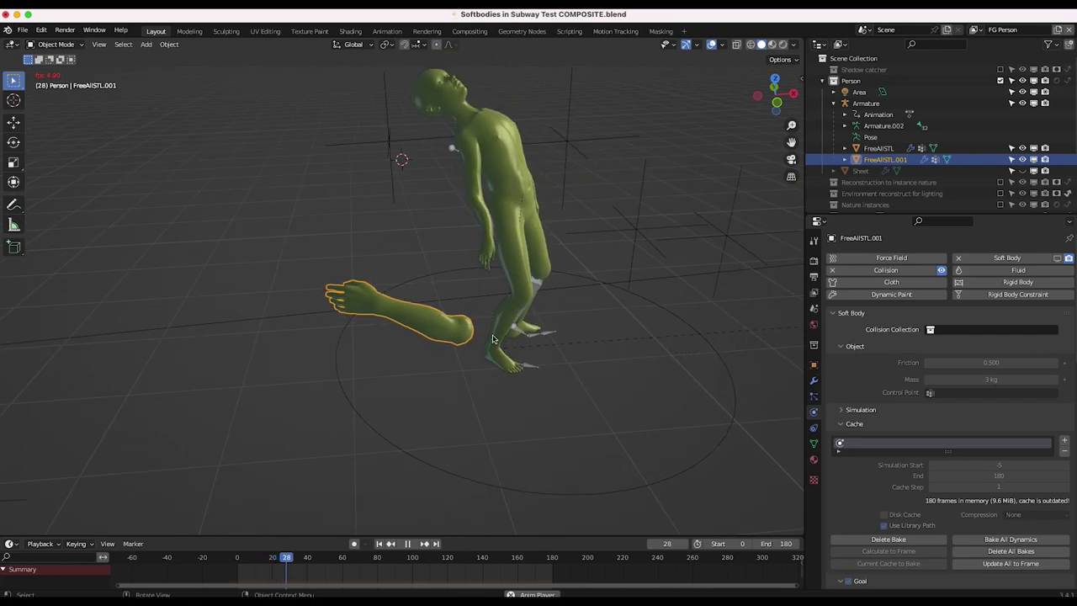
pyautogui.press('space')
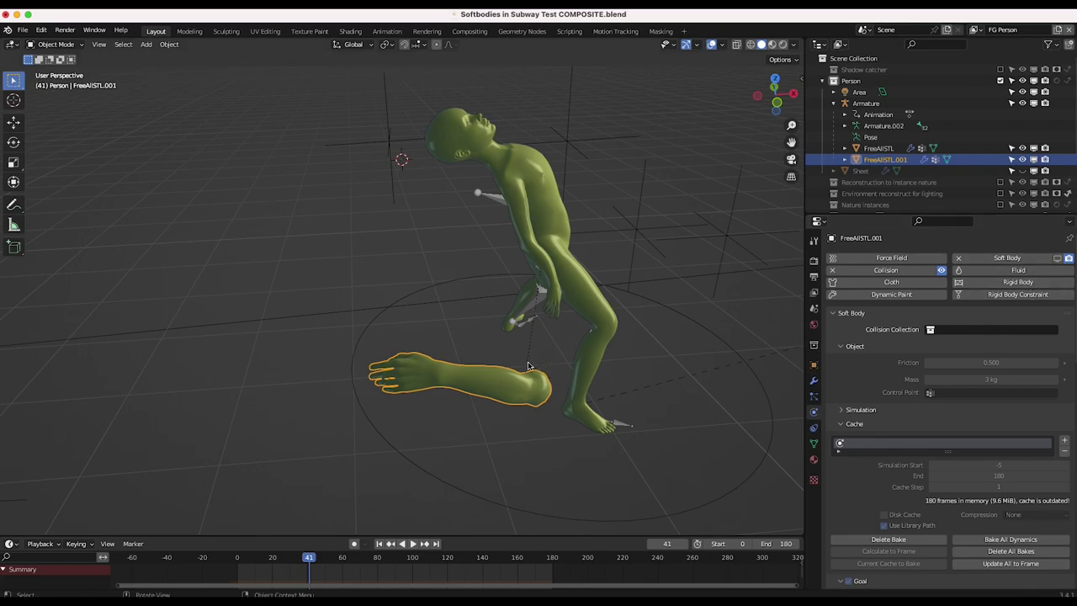
pyautogui.moveTo(504, 401); pyautogui.dragTo(495, 418, button='middle')
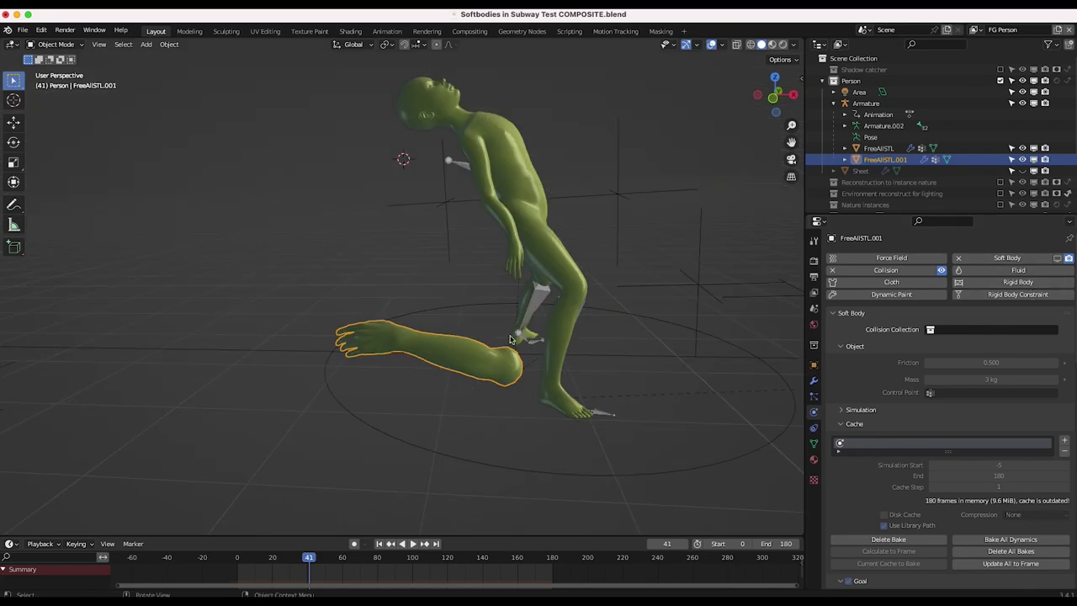
# - Turn the arm's Soft Body viewport display back on and unhide the Sheet cloth object
pyautogui.click(1058, 258)
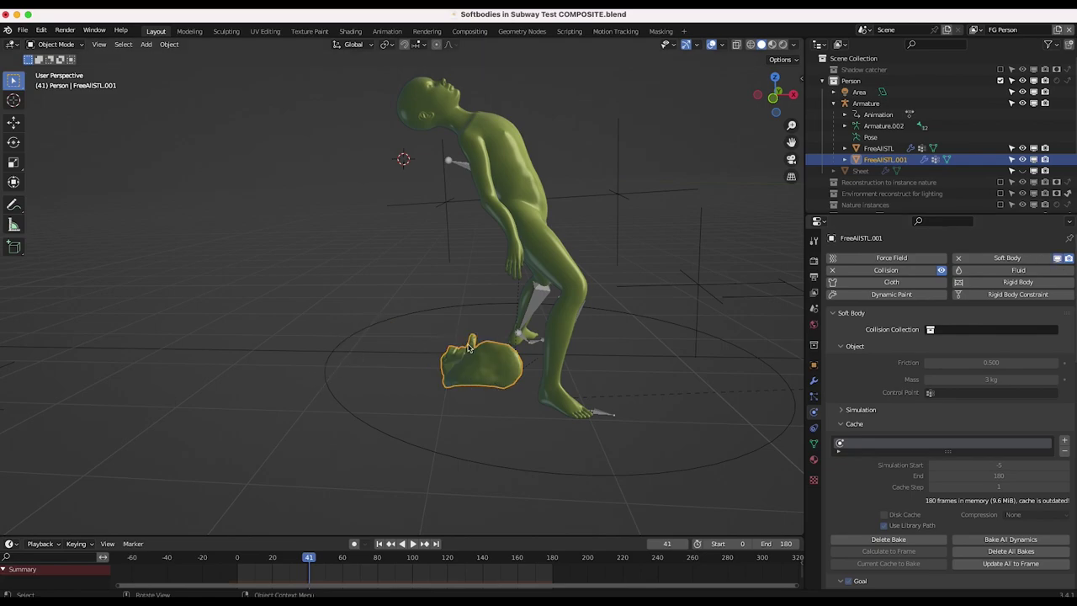
pyautogui.moveTo(482, 365); pyautogui.dragTo(669, 288, button='middle')
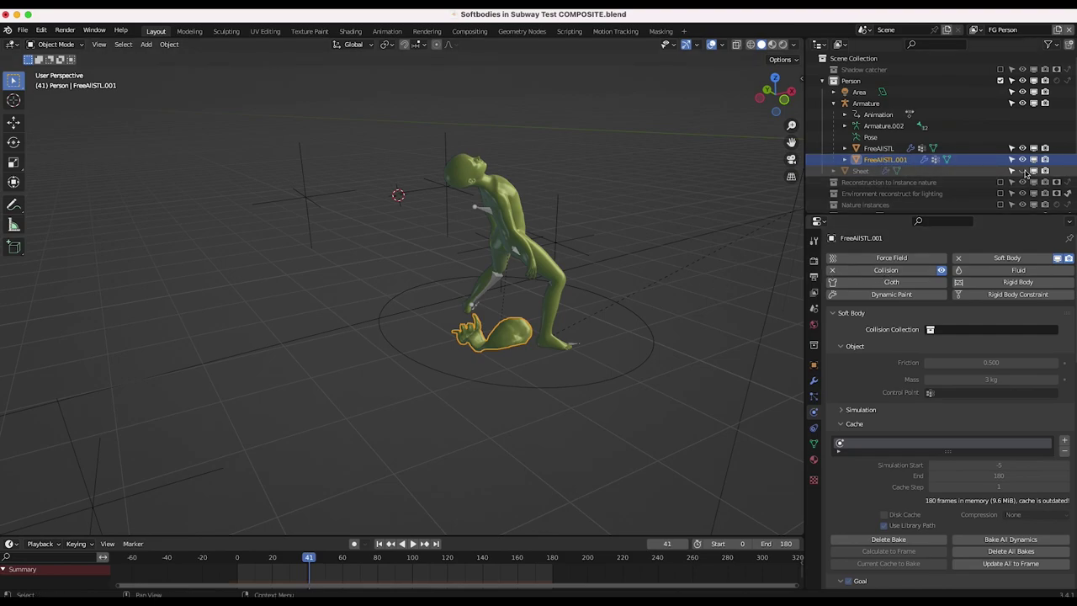
pyautogui.click(1023, 172)
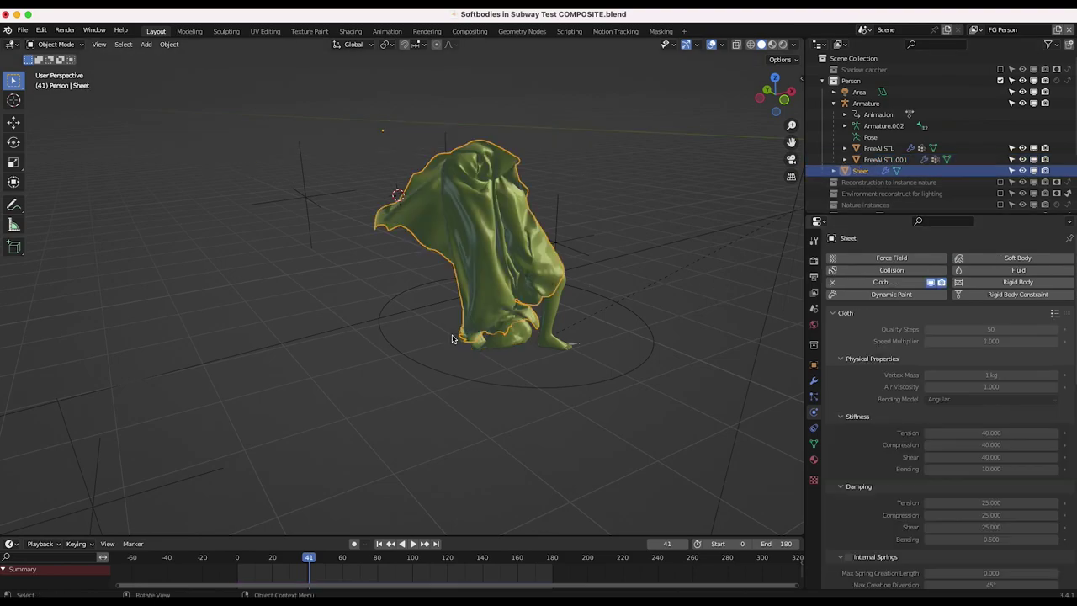
# - Examine how the Sheet cloth drapes over the creature's body and arm at frame 41 from several sides
pyautogui.moveTo(479, 251); pyautogui.dragTo(489, 330, button='middle')
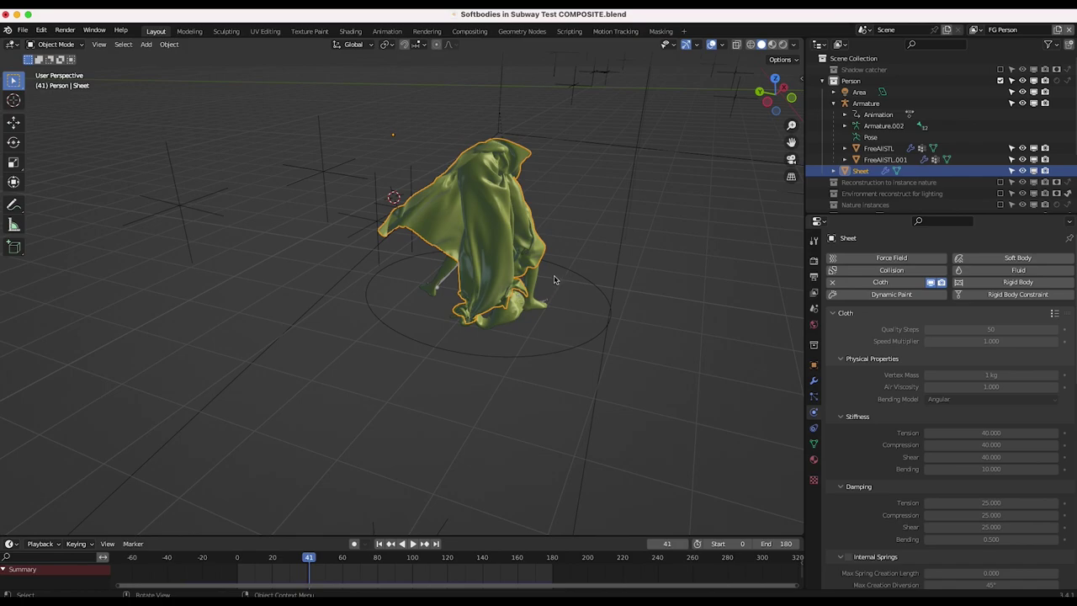
pyautogui.moveTo(574, 300); pyautogui.dragTo(538, 370, button='middle')
pyautogui.hscroll(-15, 459, 364)
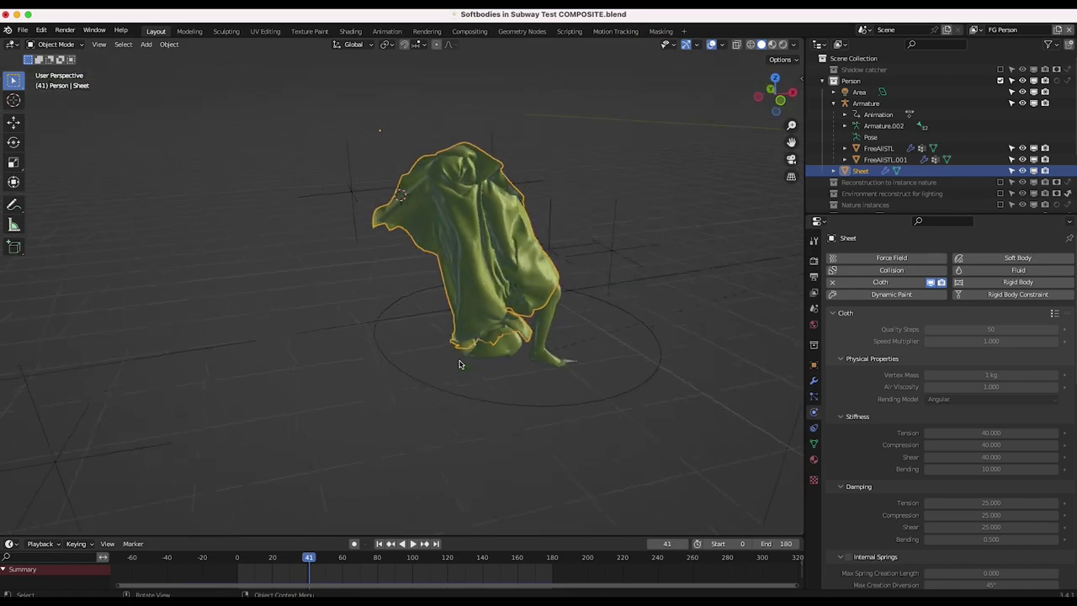
pyautogui.hscroll(-15, 459, 364)
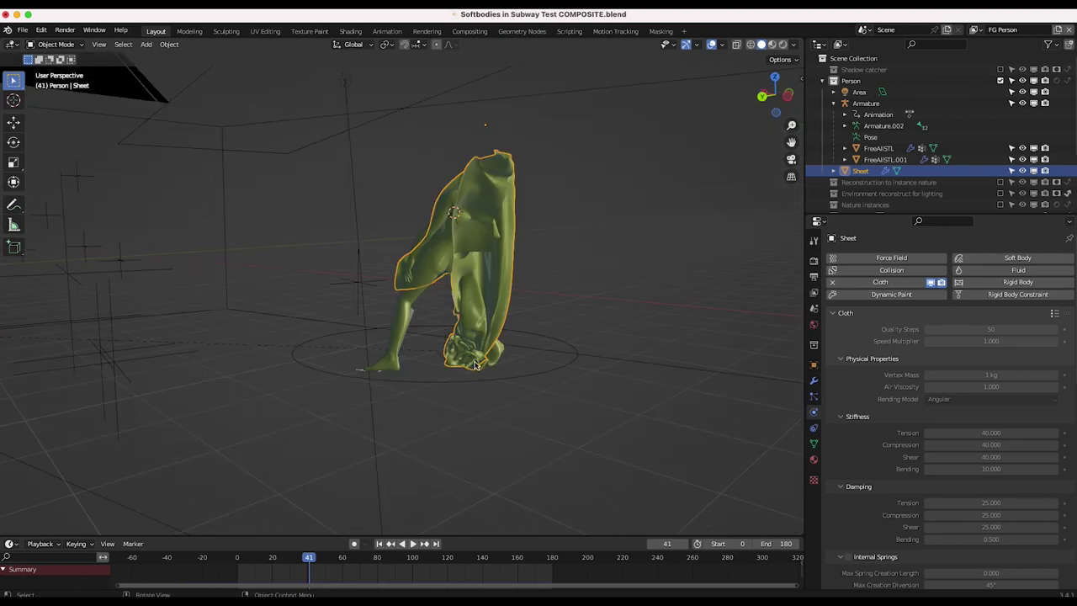
pyautogui.hscroll(-3, 471, 366)
# - Select the softbody arm beneath the sheet and inspect it together with the draped creature from all around
pyautogui.click(461, 371)
pyautogui.hscroll(-8, 447, 376)
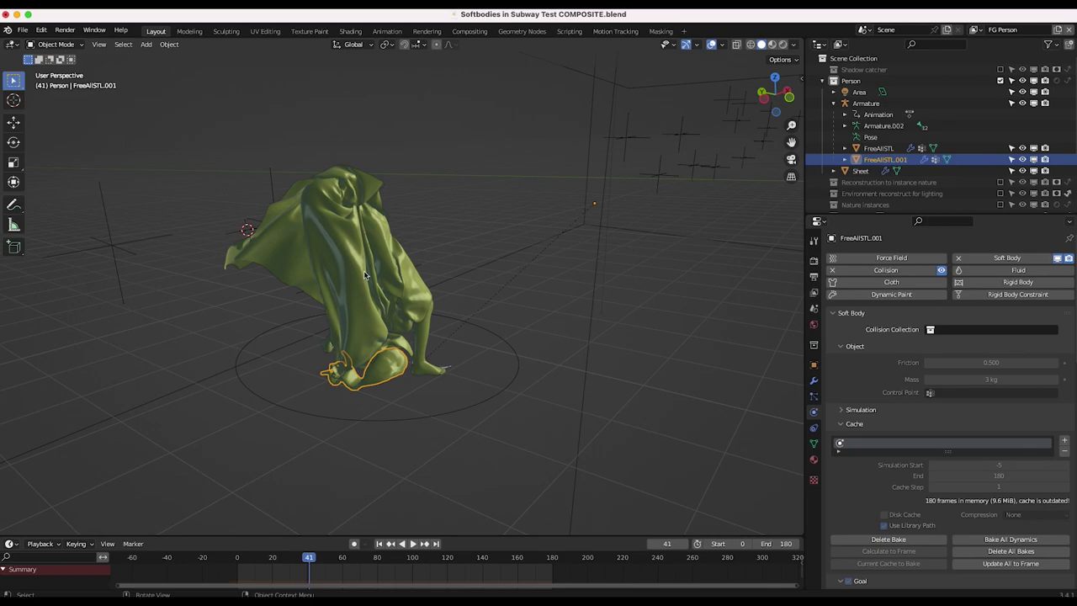
pyautogui.hscroll(-15, 577, 292)
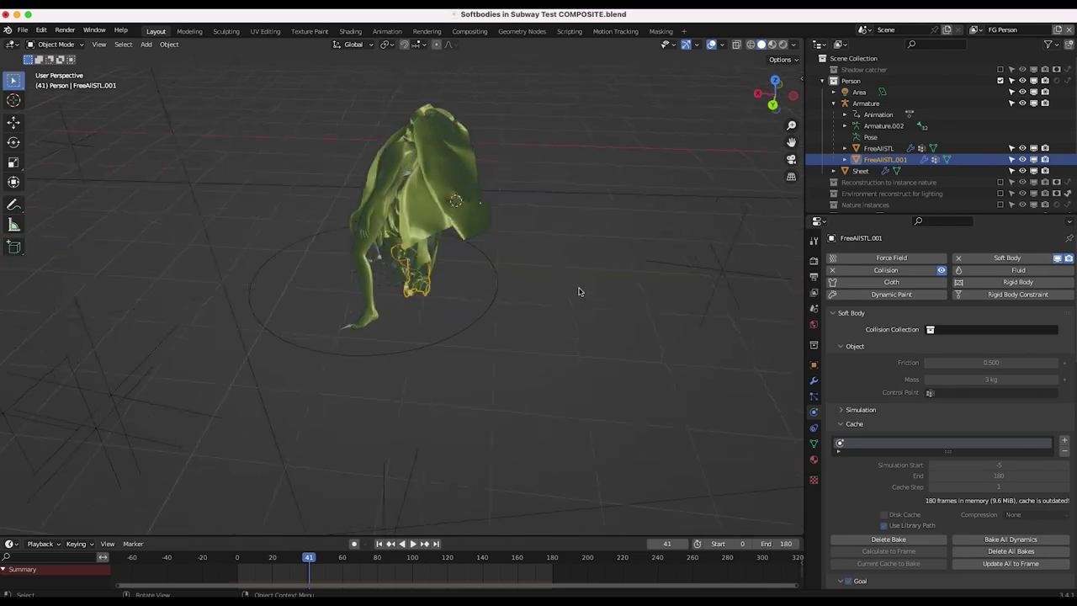
pyautogui.hscroll(-3, 579, 292)
pyautogui.hscroll(-5, 452, 268)
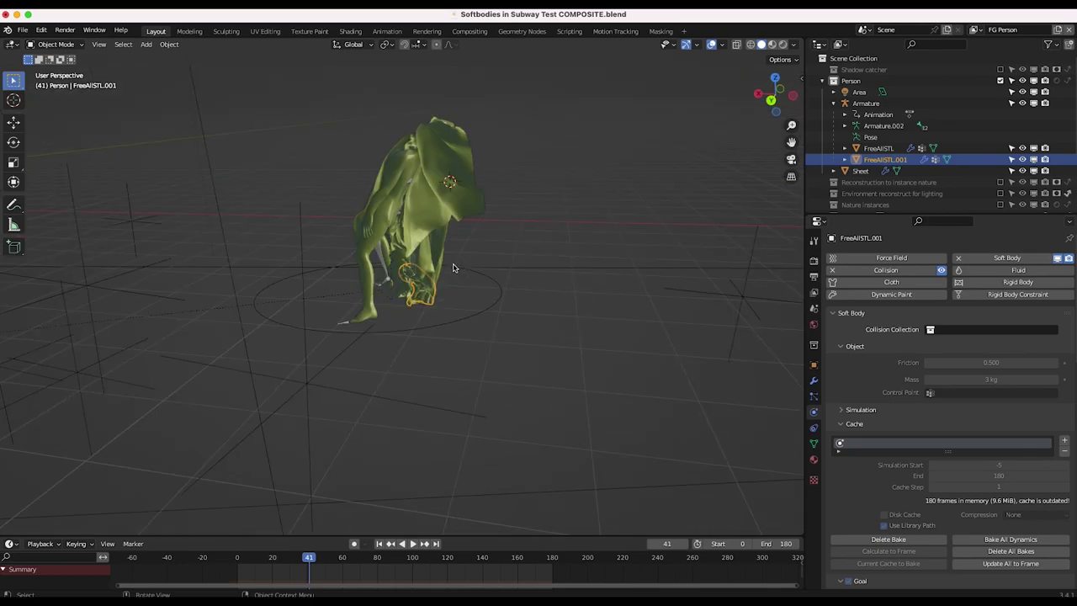
pyautogui.scroll(-2, 442, 260)
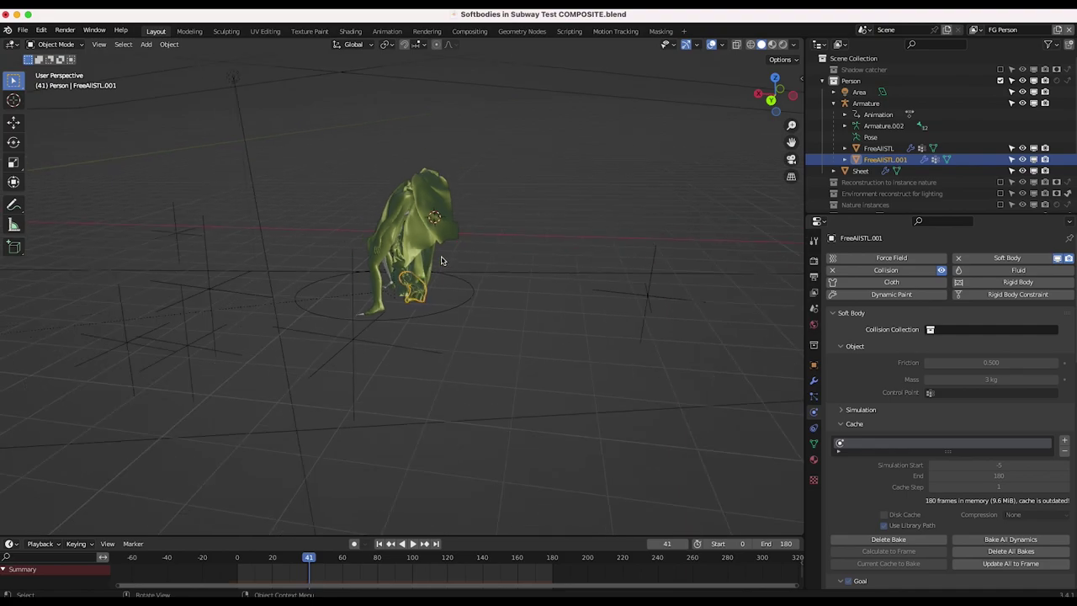
pyautogui.keyDown('shift'); pyautogui.hscroll(-5, 442, 261); pyautogui.keyUp('shift')
# - Switch to the Nature elements view layer and view the overgrown subway environment through the camera
pyautogui.click(975, 30)
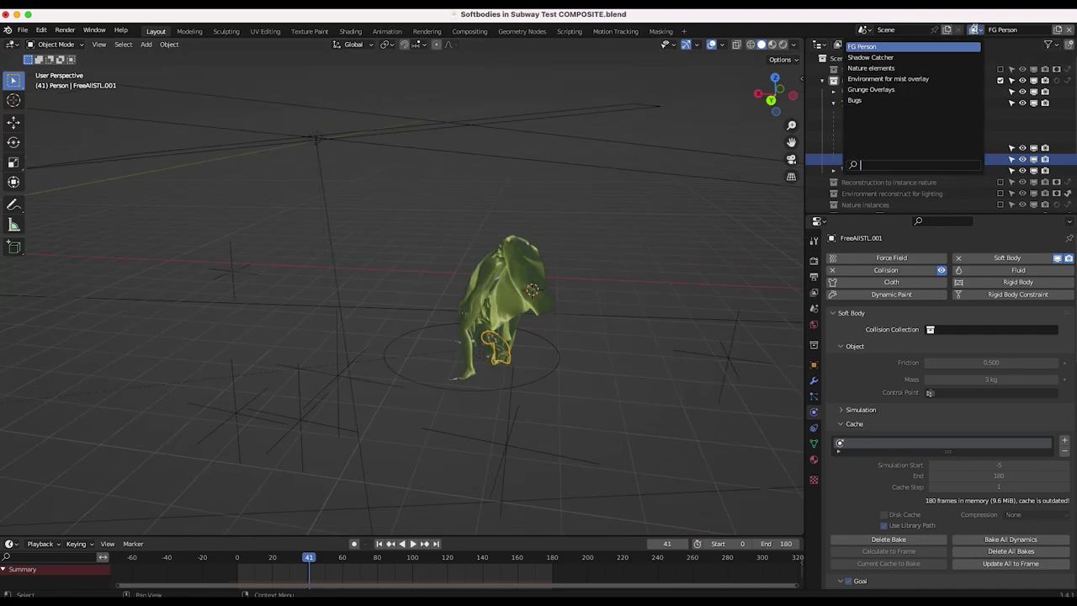
pyautogui.click(915, 69)
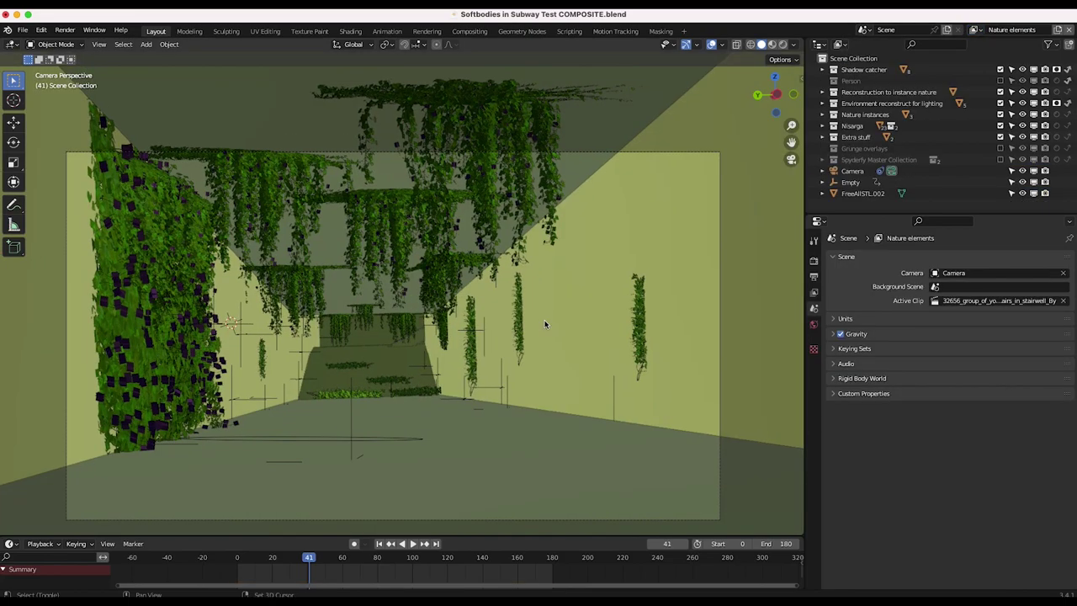
pyautogui.scroll(-4, 544, 320)
pyautogui.scroll(2, 311, 309)
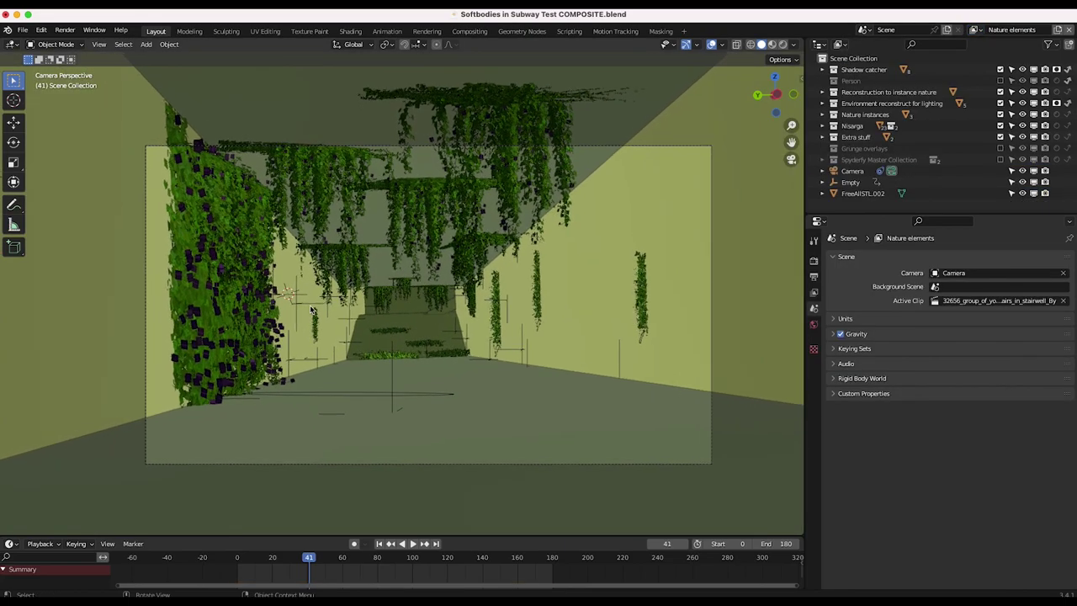
# - Select a hanging ceiling vine and review the Nisarga add-on's asset library, Transform and Asset Shader settings
pyautogui.click(429, 202)
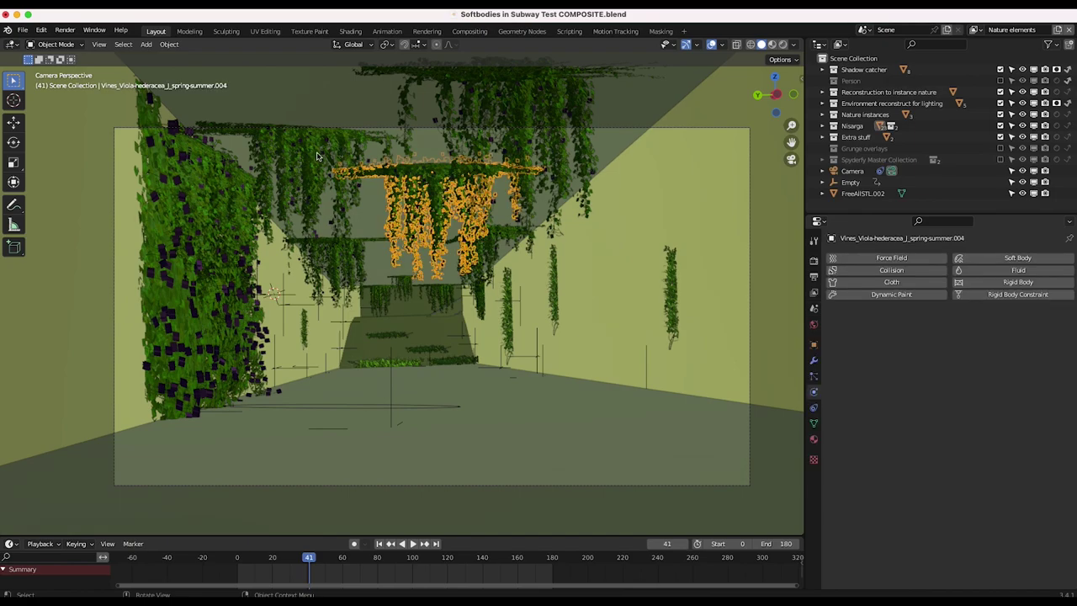
pyautogui.click(802, 77)
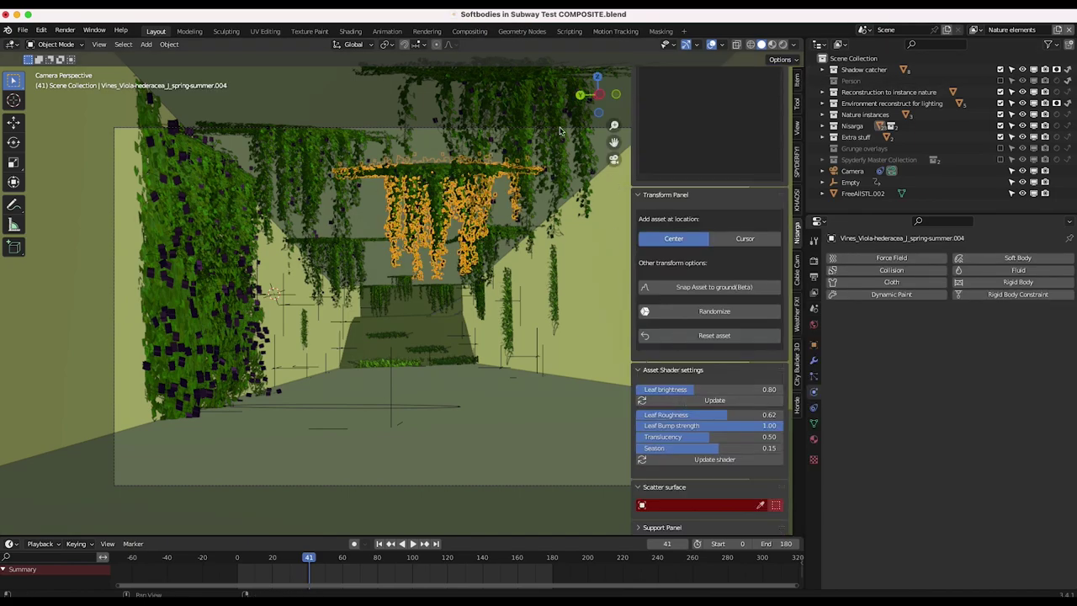
pyautogui.scroll(4, 762, 271)
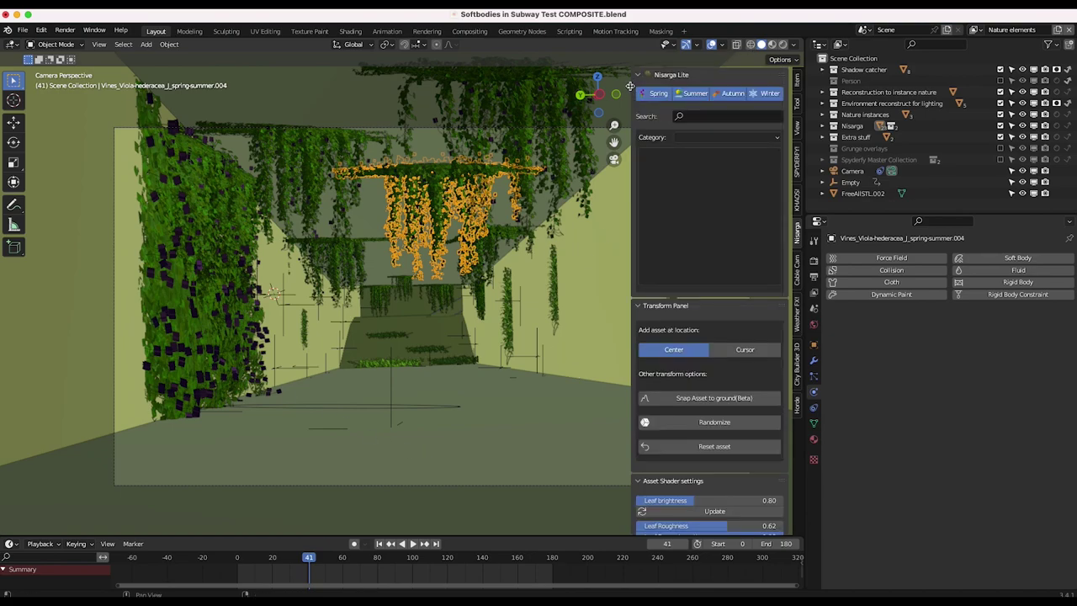
pyautogui.press('n')
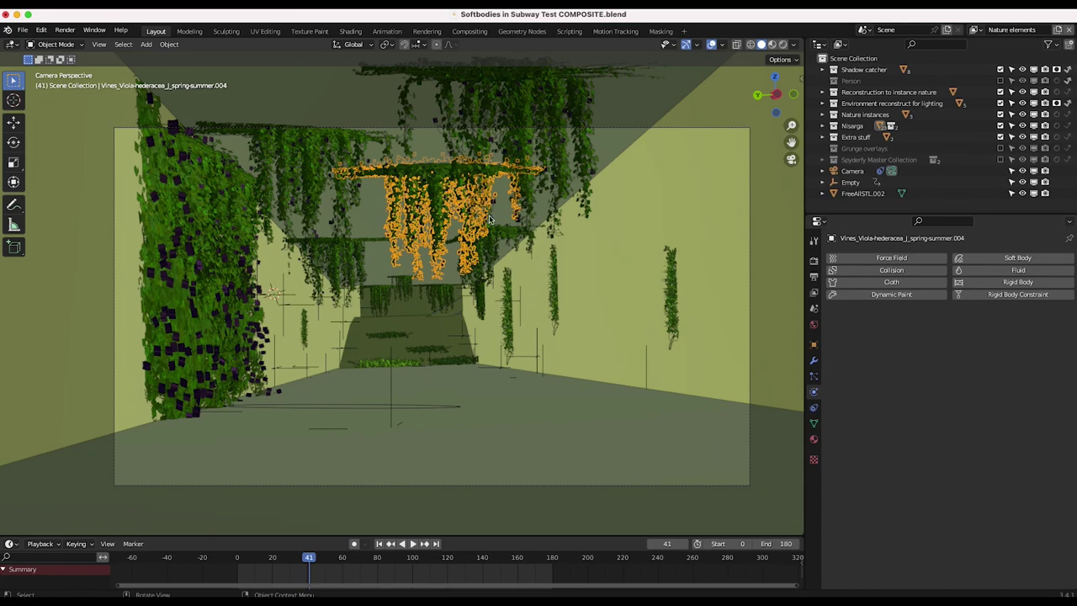
# - Select the ceiling, side wall and foreground vines one after another to inspect the individual Nisarga assets
pyautogui.click(496, 143)
pyautogui.click(304, 162)
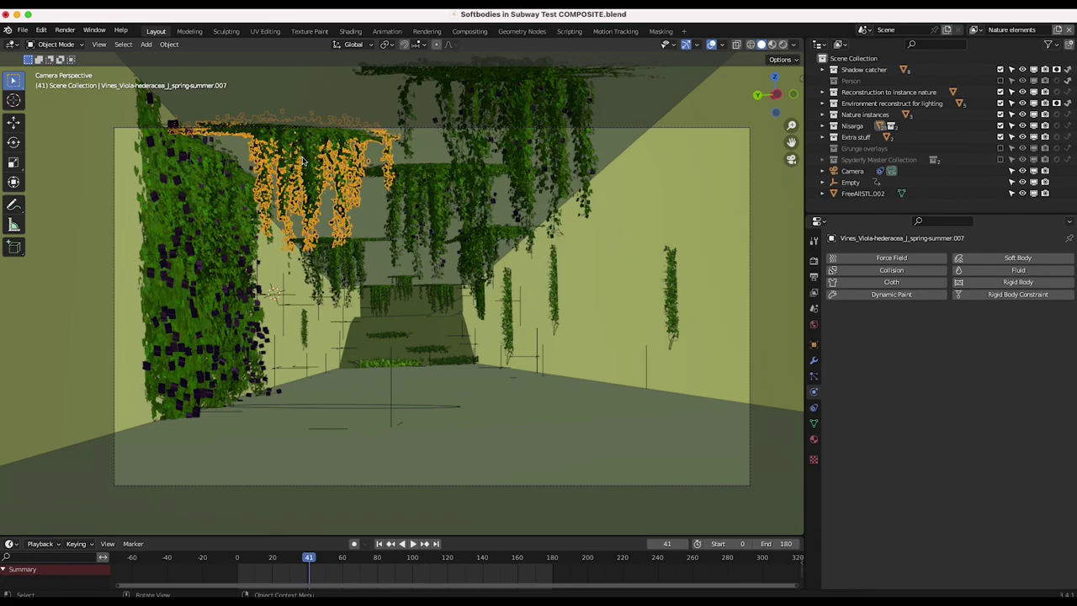
pyautogui.click(216, 223)
pyautogui.click(340, 267)
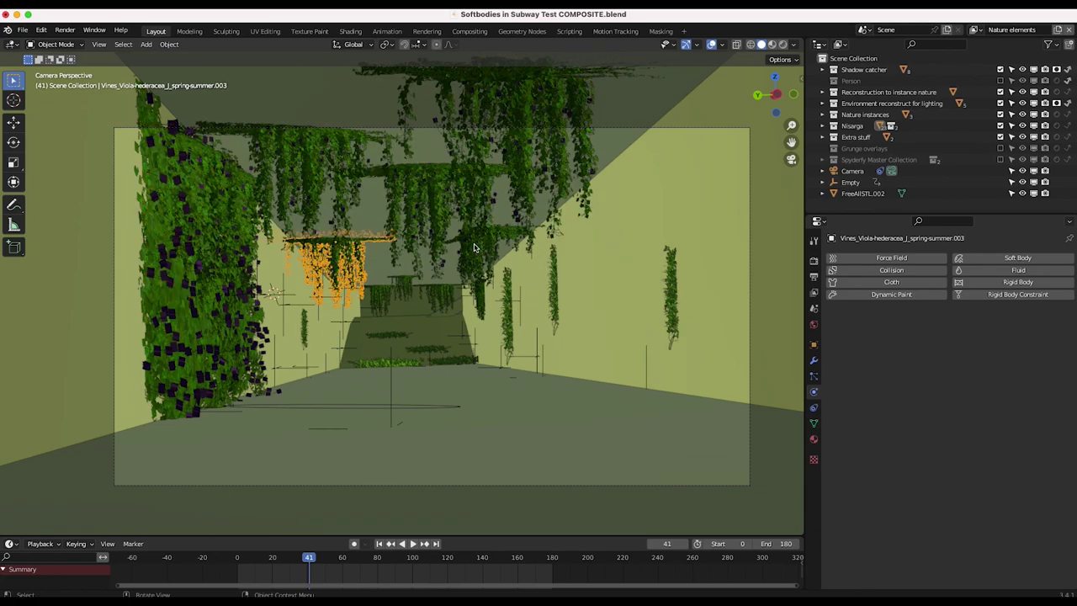
pyautogui.click(475, 249)
pyautogui.click(553, 279)
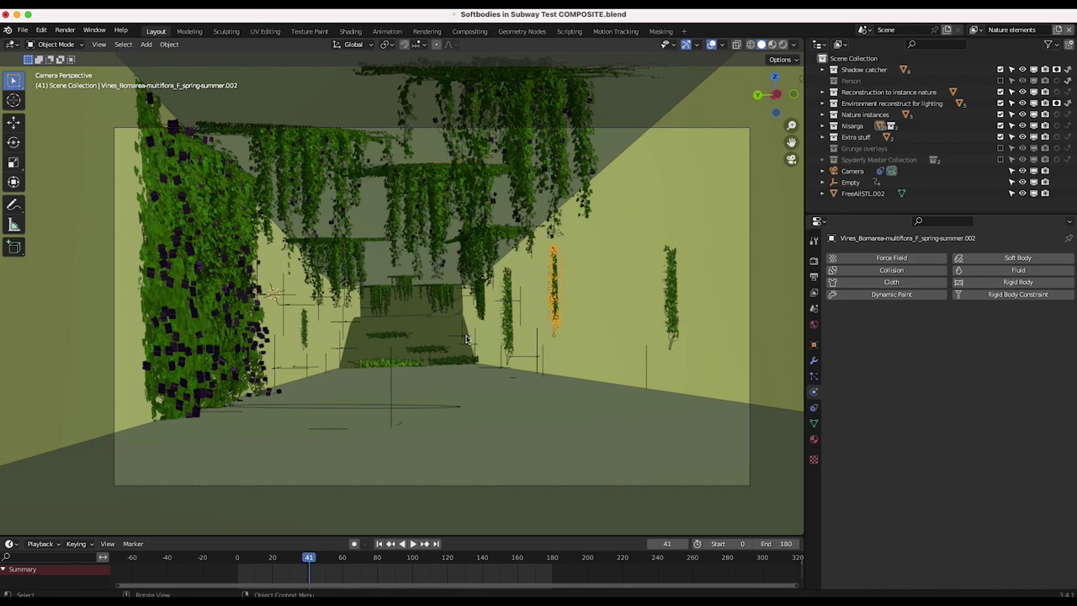
pyautogui.click(547, 125)
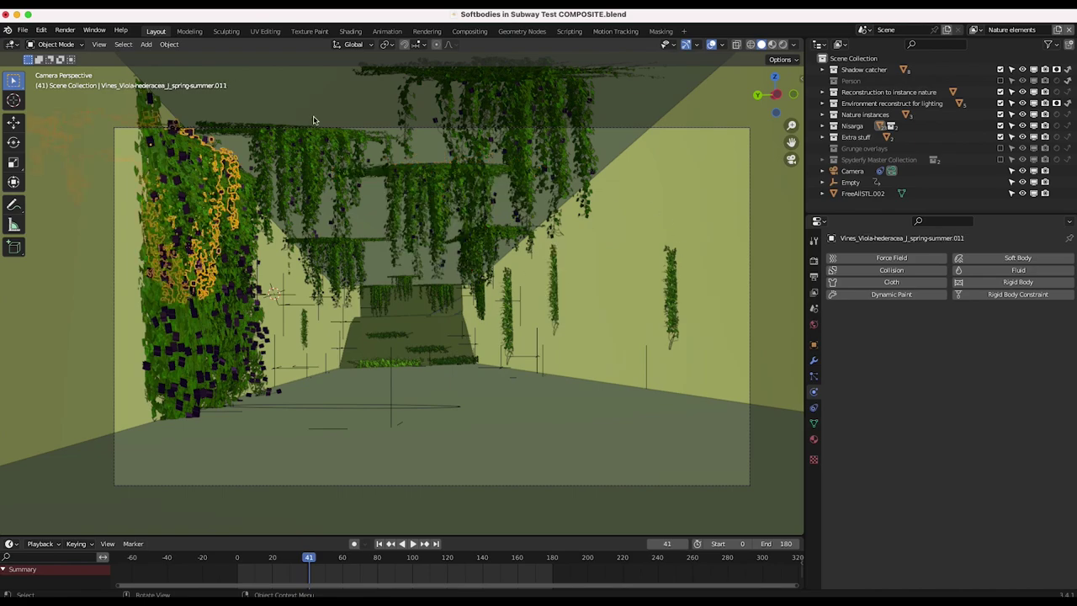
pyautogui.click(298, 149)
pyautogui.click(206, 208)
pyautogui.click(204, 310)
# - Review the hair ParticleSystem of Reconstruction to instance nature, toggling its viewport display and checking its Emission, Render and Collection settings
pyautogui.click(383, 270)
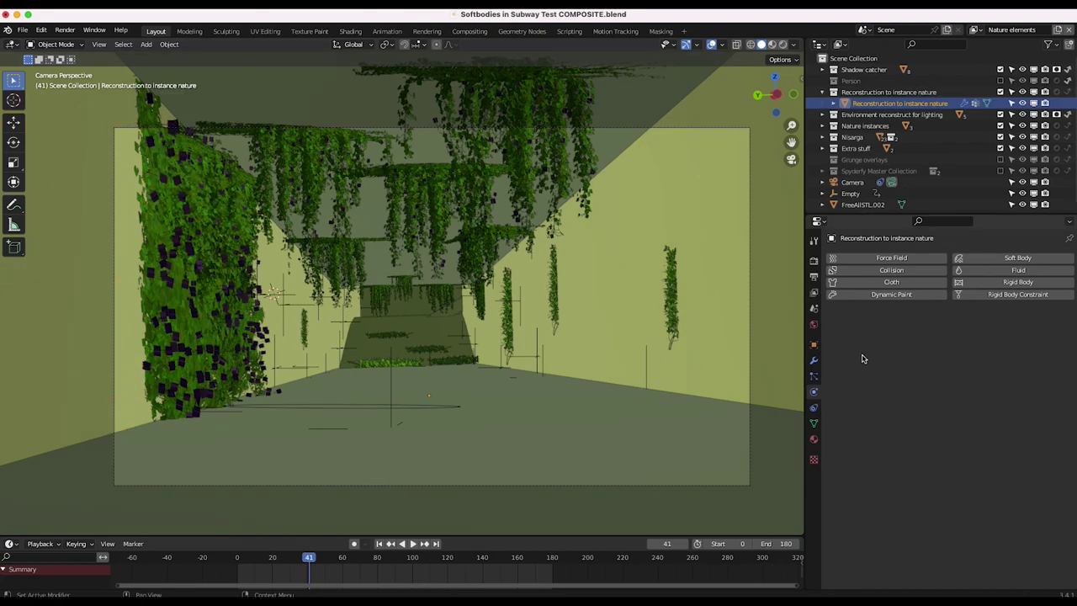
pyautogui.click(813, 376)
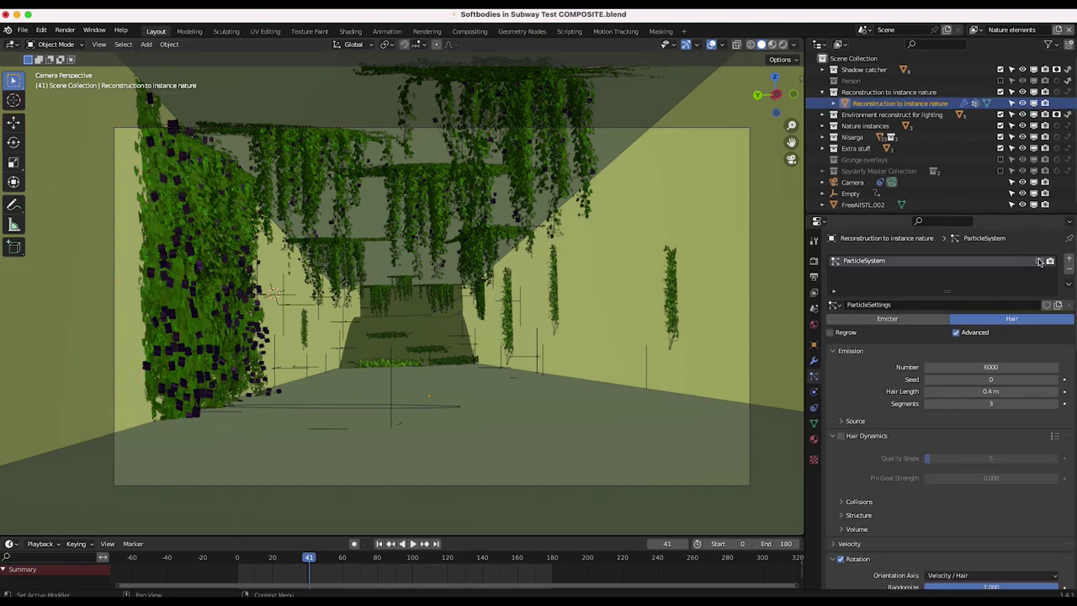
pyautogui.click(1040, 261)
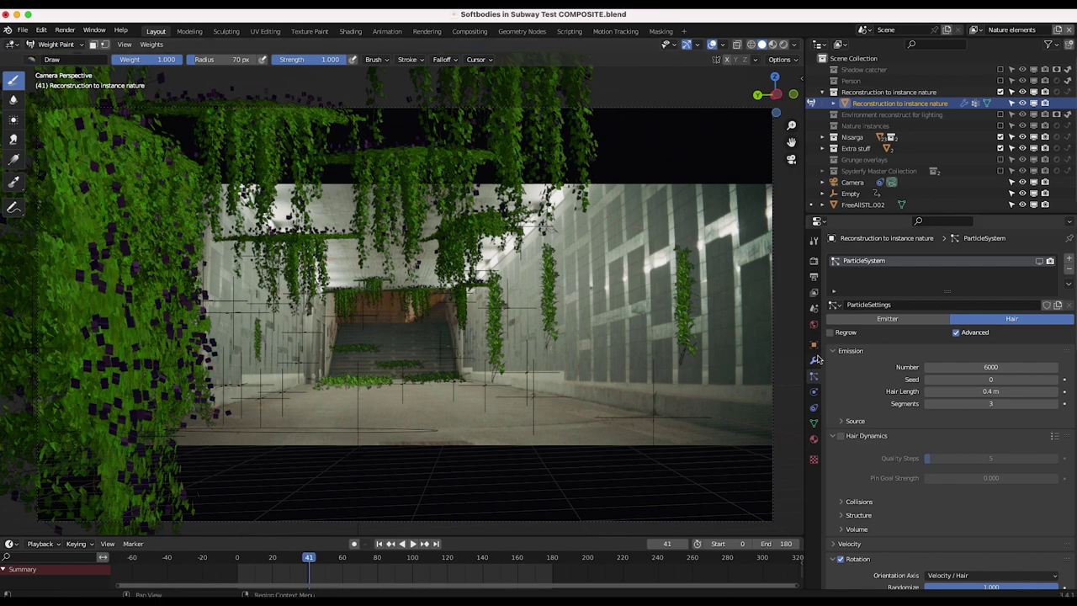
pyautogui.scroll(-20, 854, 478)
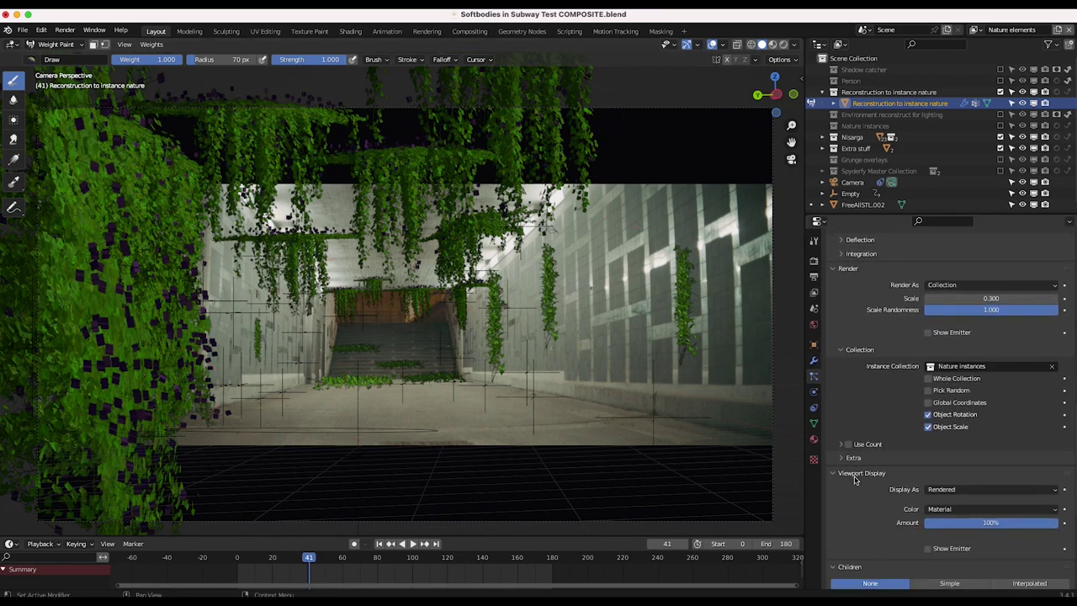
# - Turn on Show Emitter in the particle viewport display and show the nature particles over the weight-painted reconstruction mesh
pyautogui.scroll(-3, 855, 478)
pyautogui.click(928, 436)
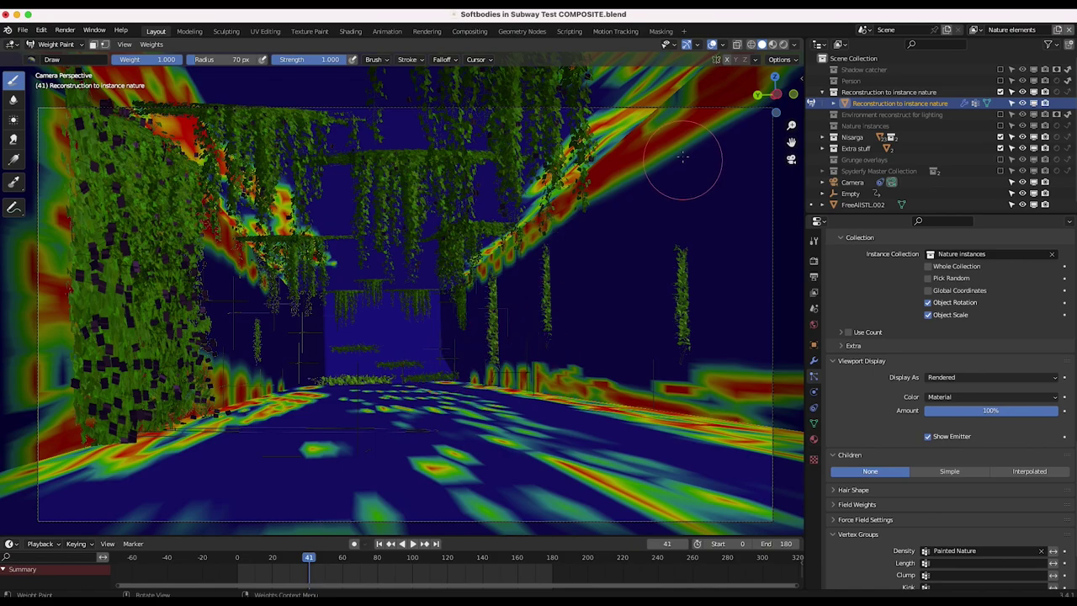
pyautogui.scroll(10, 841, 361)
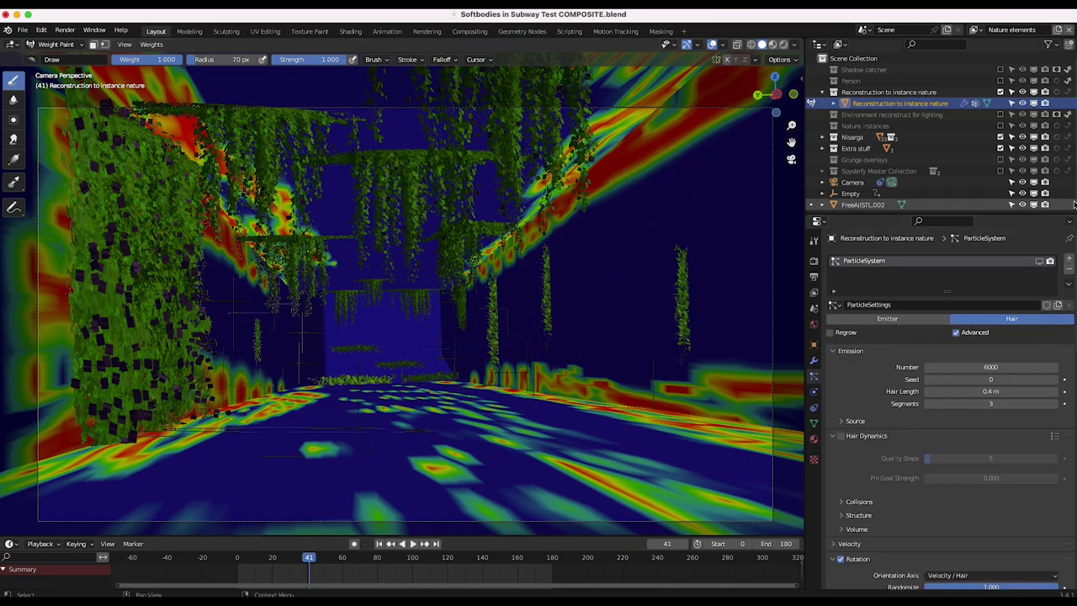
pyautogui.click(1040, 262)
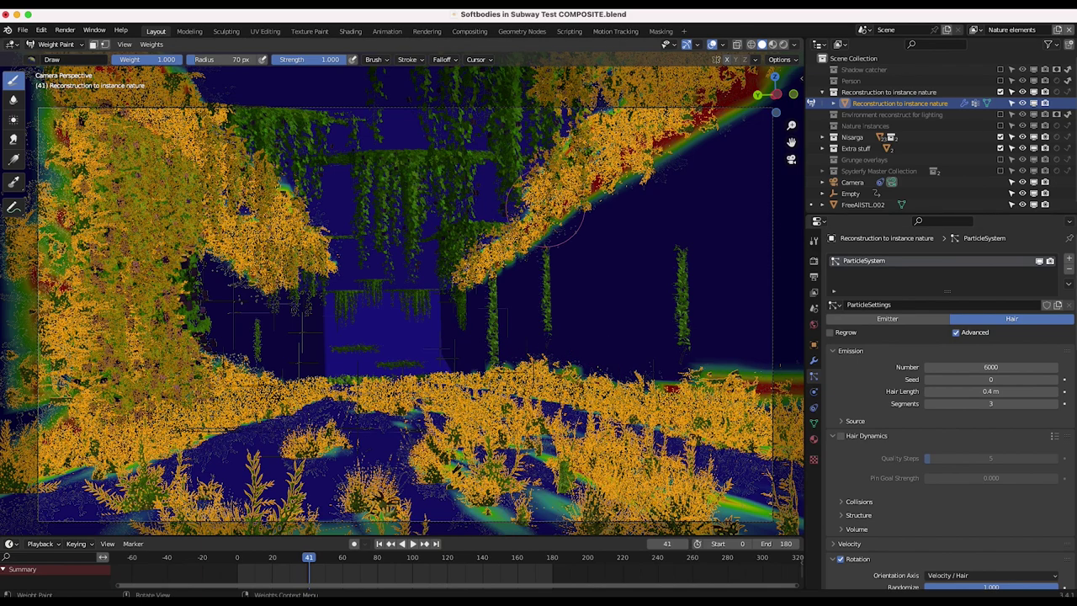
# - Switch to Object Mode and preview the scene in Rendered shading with the nature particles shown in the viewport
pyautogui.click(55, 44)
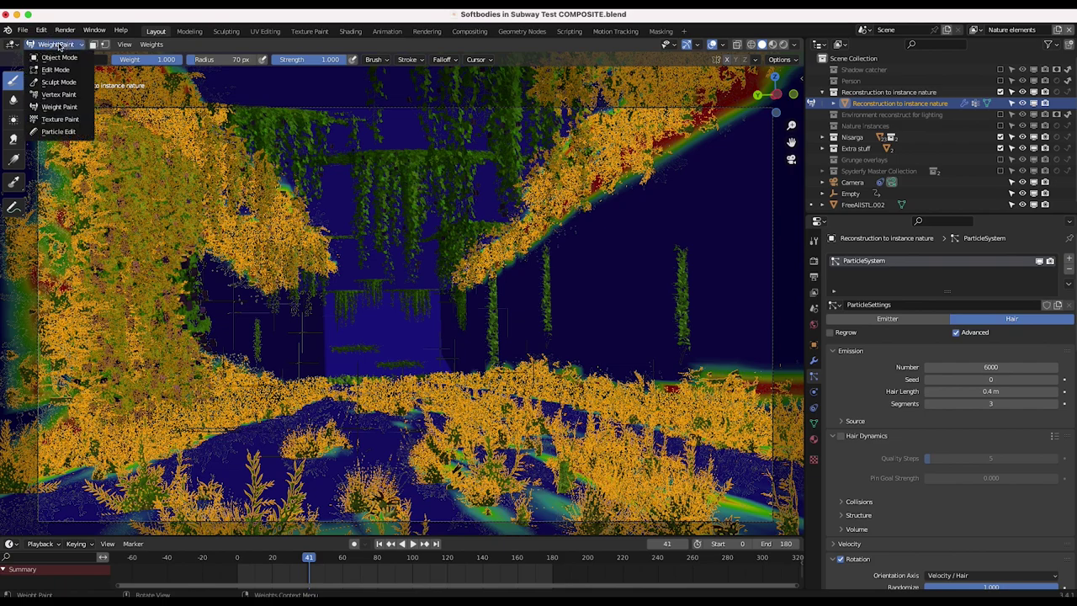
pyautogui.click(53, 56)
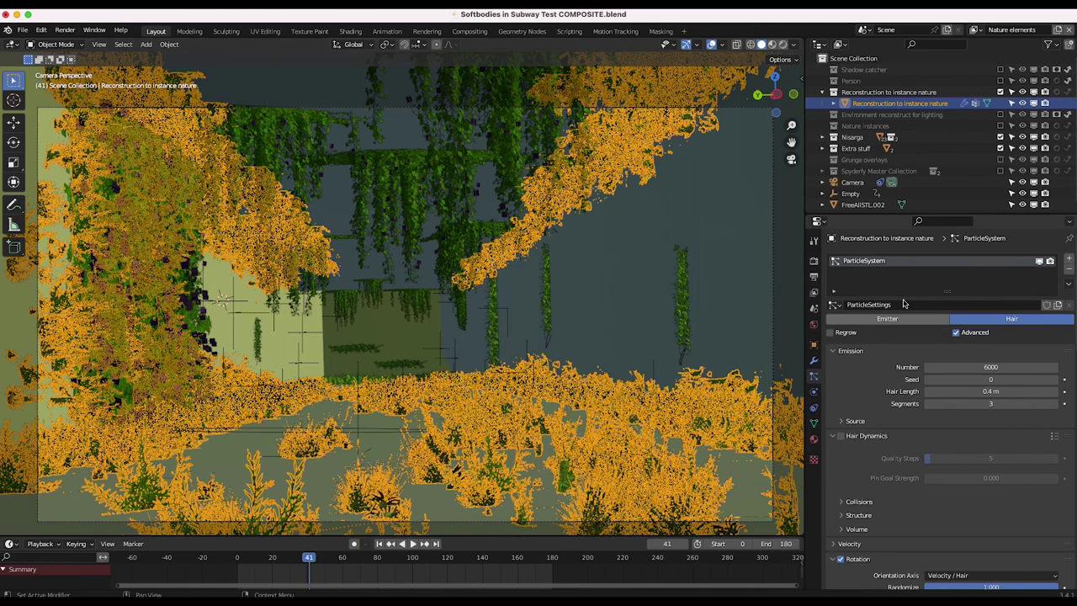
pyautogui.click(1039, 261)
pyautogui.press('z')
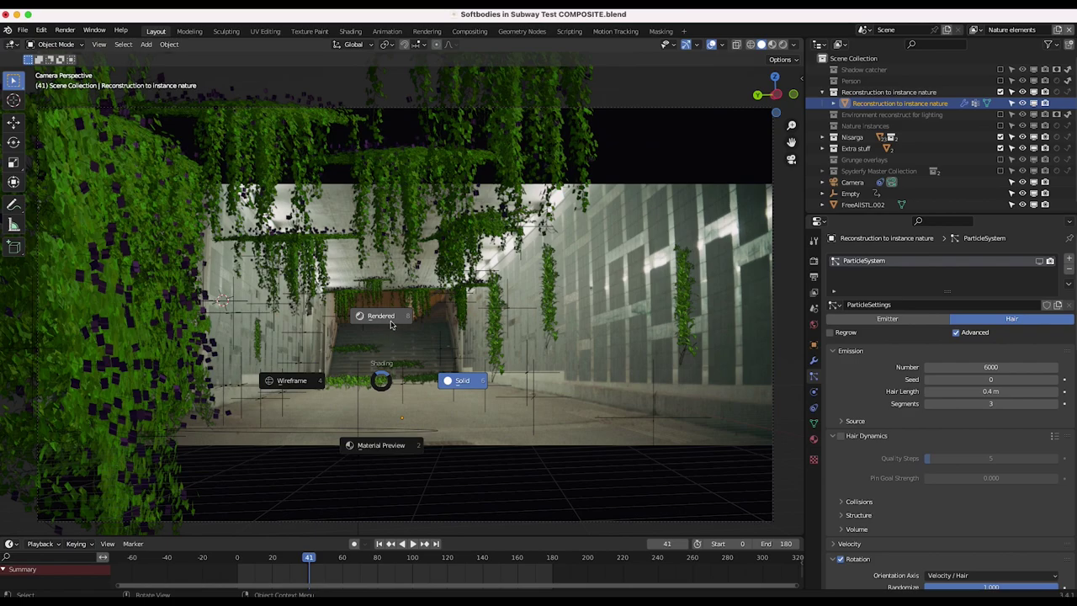
pyautogui.click(390, 324)
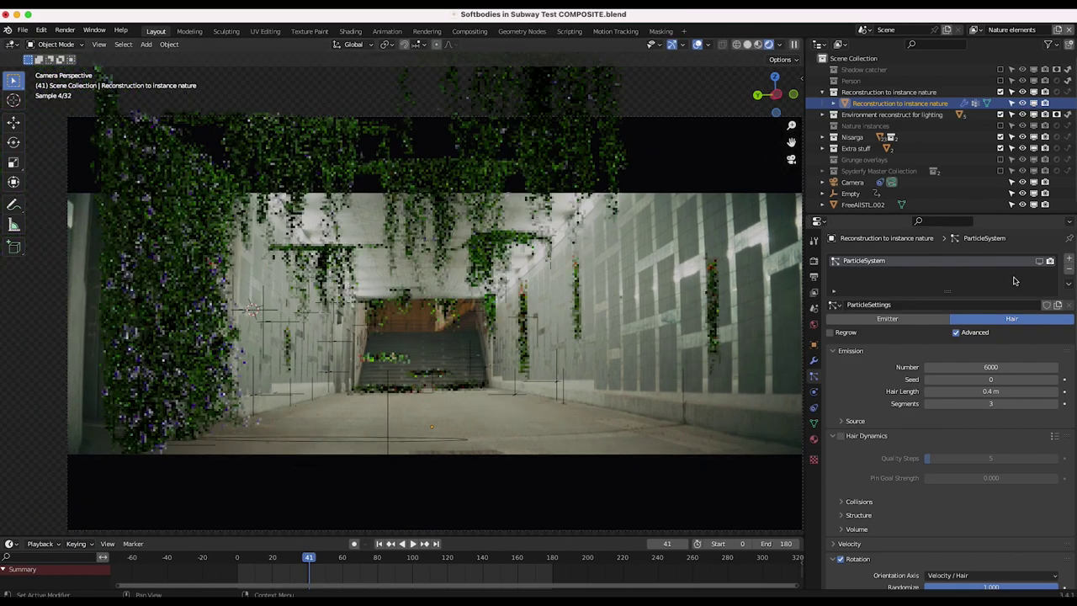
pyautogui.click(1040, 262)
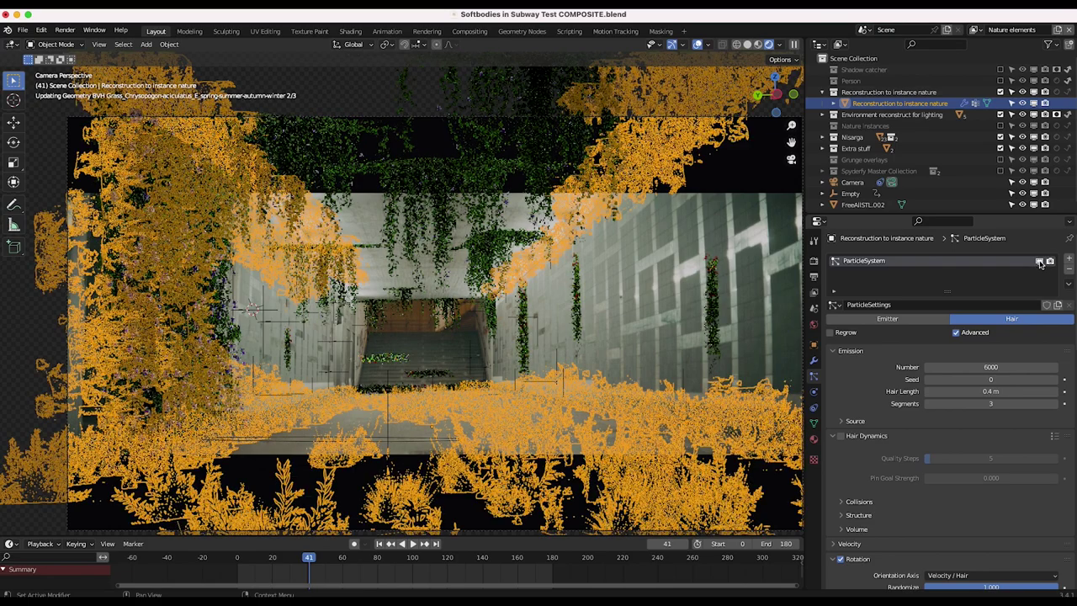
pyautogui.click(852, 183)
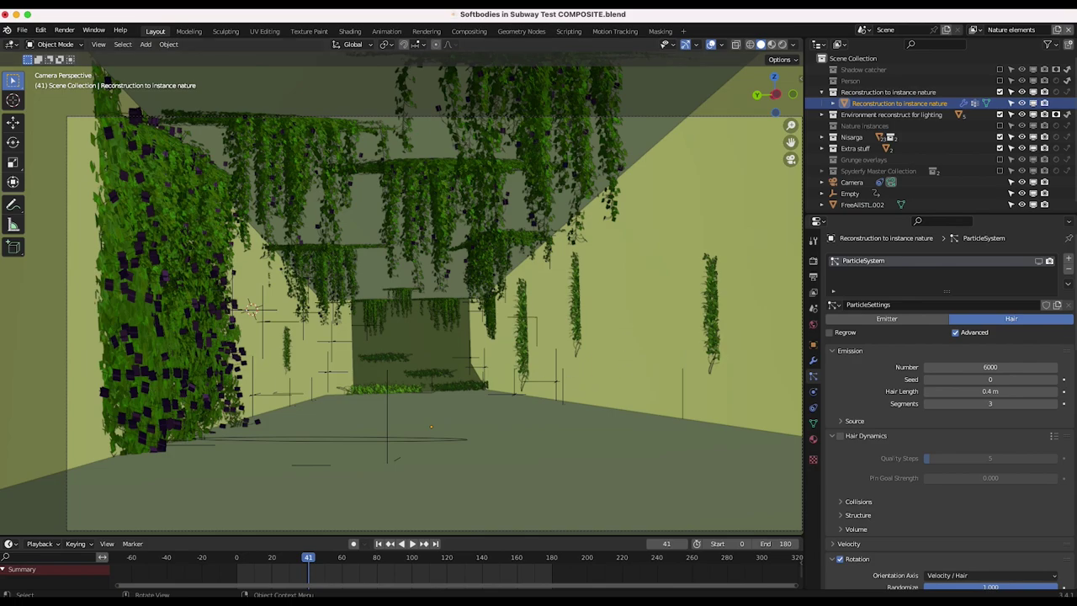
# - Switch to the Grunge Overlays view layer
pyautogui.click(974, 29)
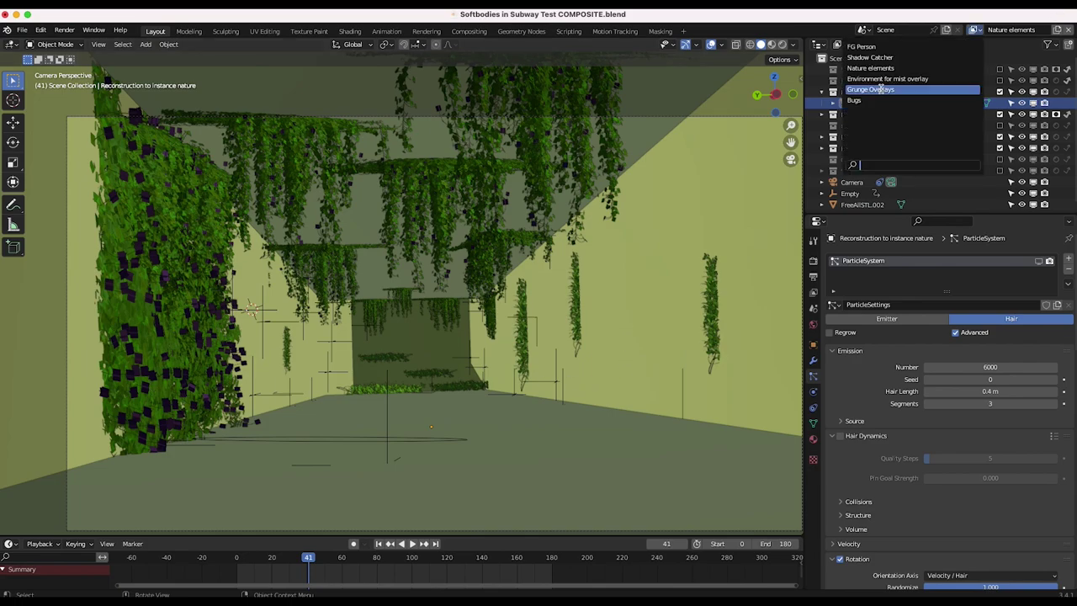
pyautogui.click(880, 90)
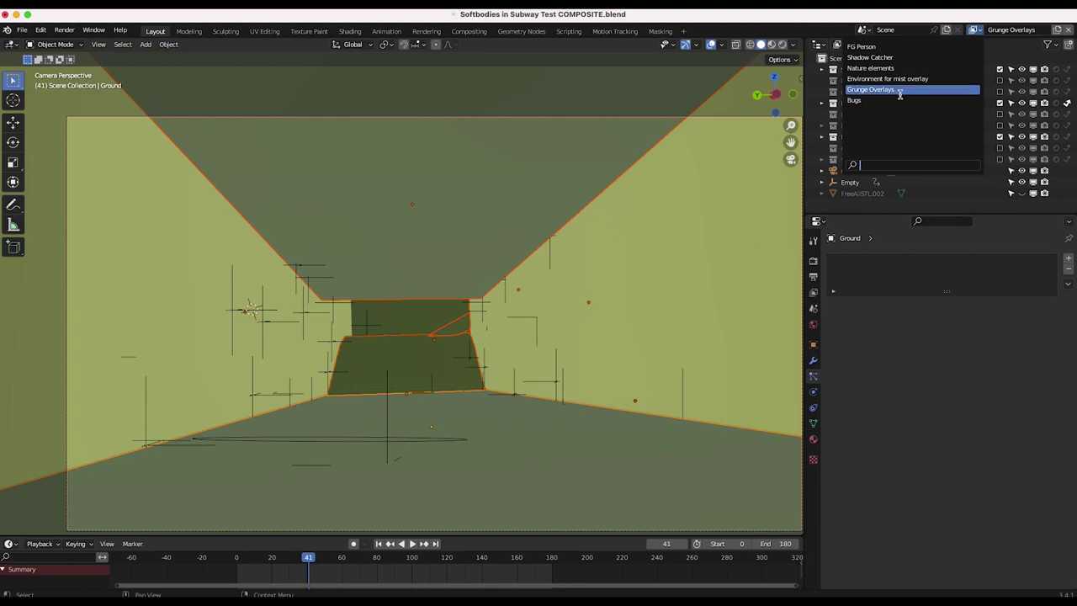
pyautogui.click(900, 90)
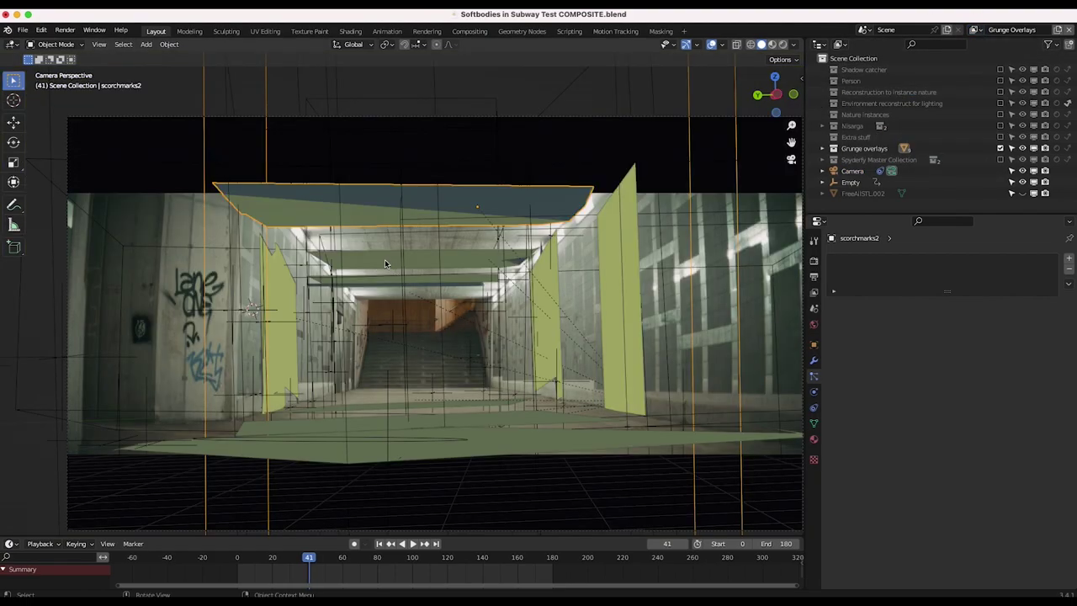
# - Select the ceiling and wall grunge planes in turn and view them in Rendered shading
pyautogui.click(296, 209)
pyautogui.click(280, 298)
pyautogui.click(555, 288)
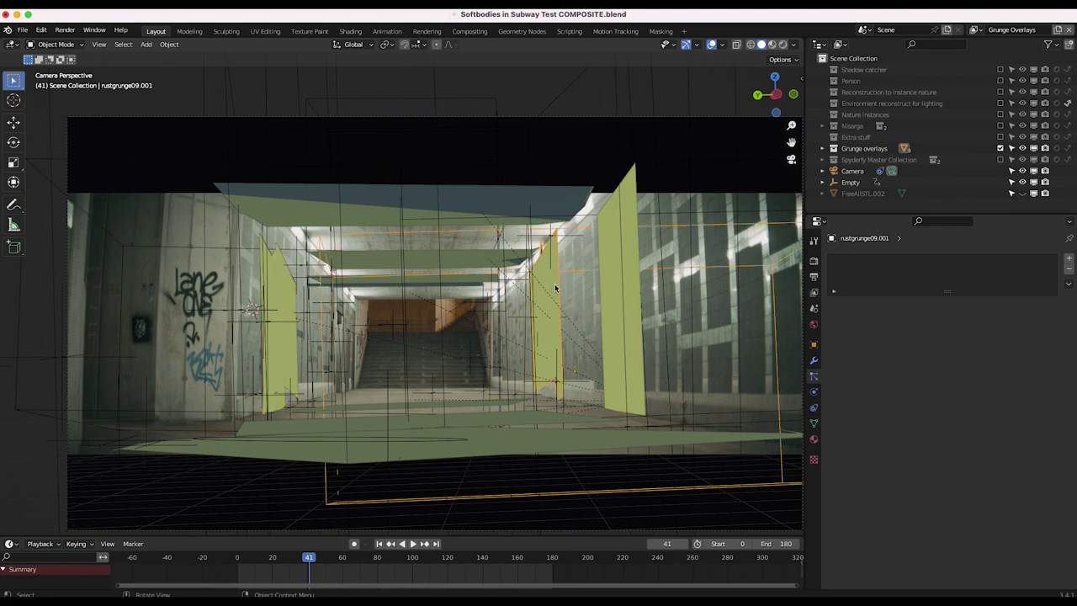
pyautogui.click(617, 292)
pyautogui.press('z')
pyautogui.click(268, 288)
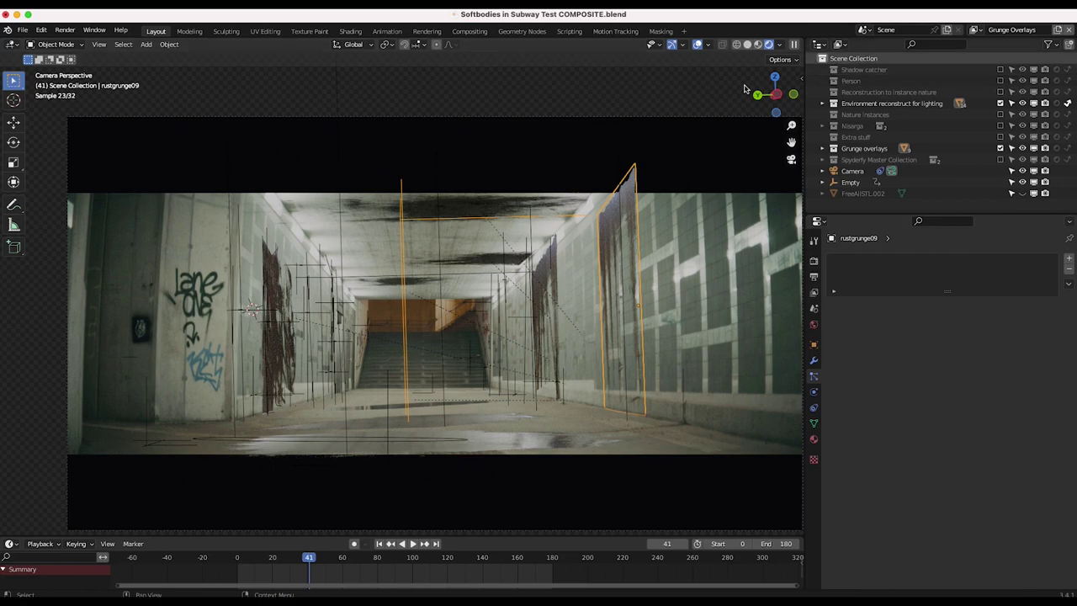
# - Open the Texture Stamps settings and browse the decals in the Nature folder
pyautogui.click(800, 77)
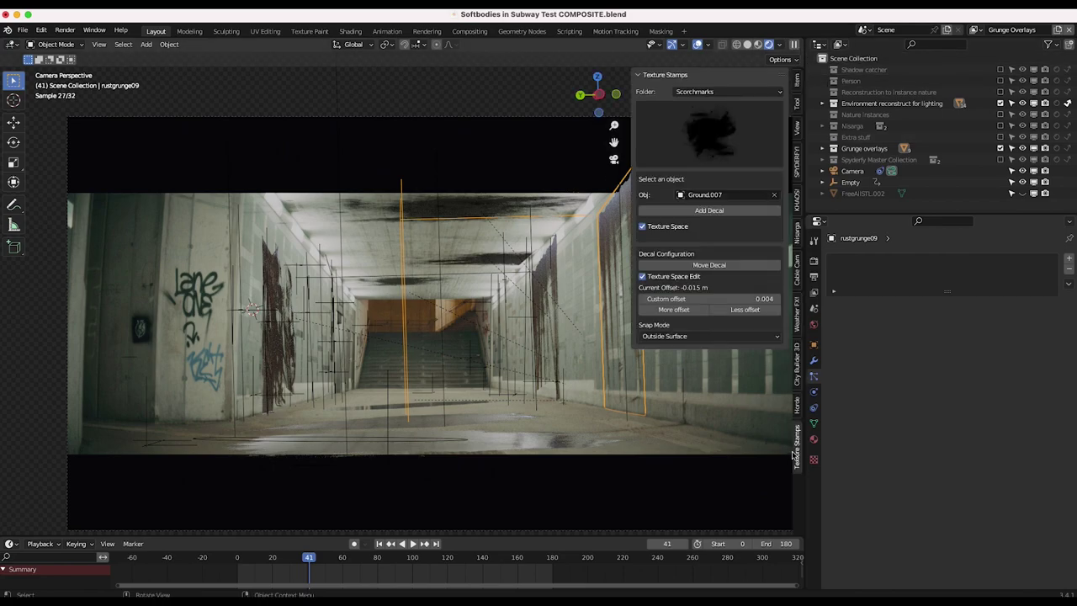
pyautogui.click(702, 150)
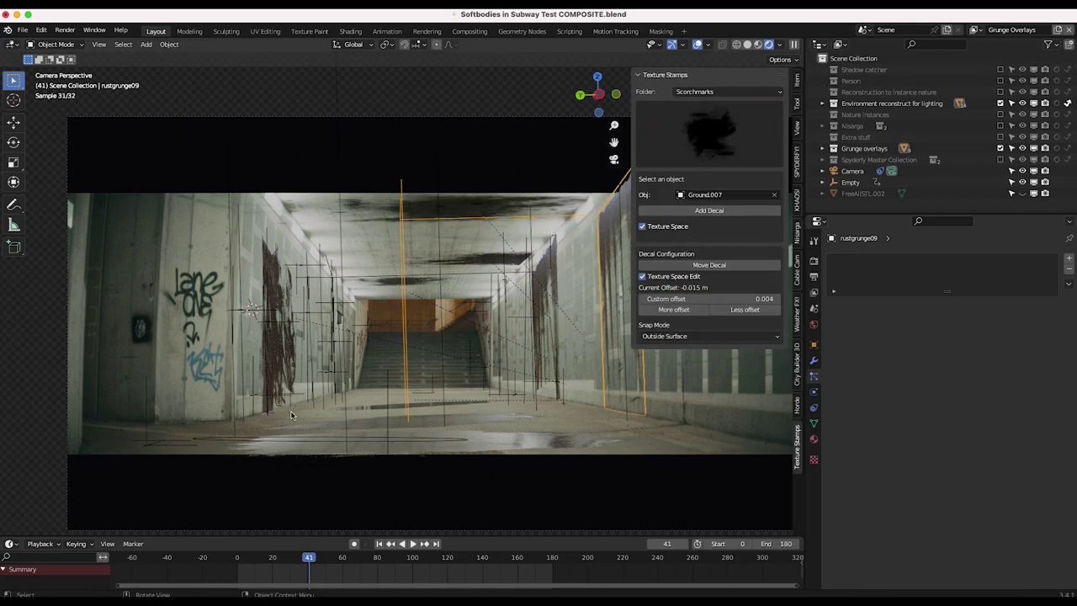
pyautogui.click(720, 91)
pyautogui.click(686, 155)
pyautogui.click(710, 130)
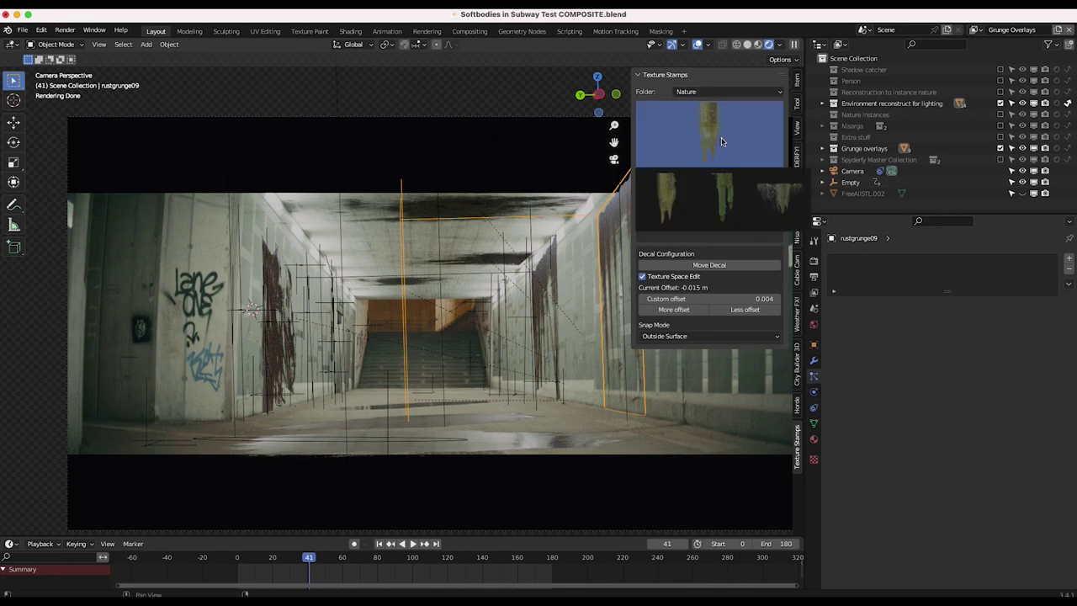
pyautogui.click(709, 128)
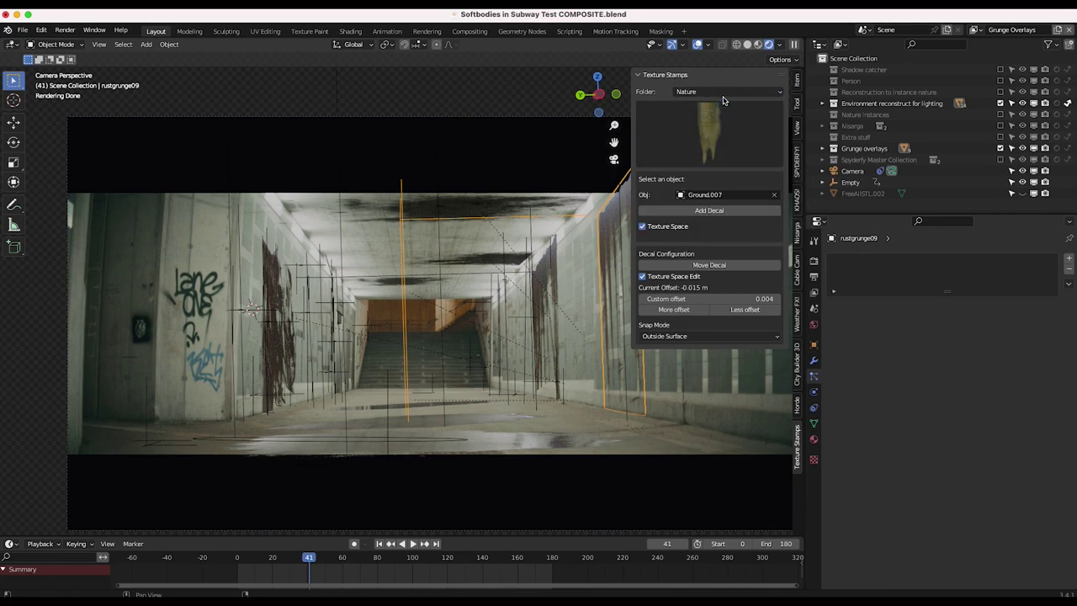
# - Set the Texture Stamps folder to Concrete Grunge Dirt Map, browse its decal thumbnails and close the settings
pyautogui.click(730, 92)
pyautogui.click(707, 141)
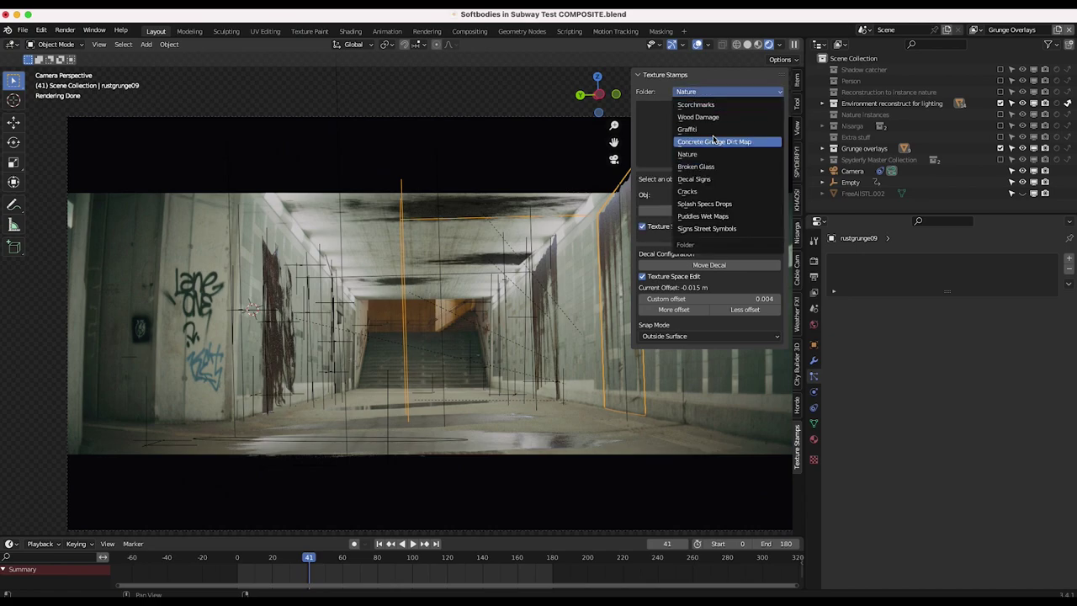
pyautogui.click(705, 142)
pyautogui.click(705, 143)
pyautogui.click(416, 318)
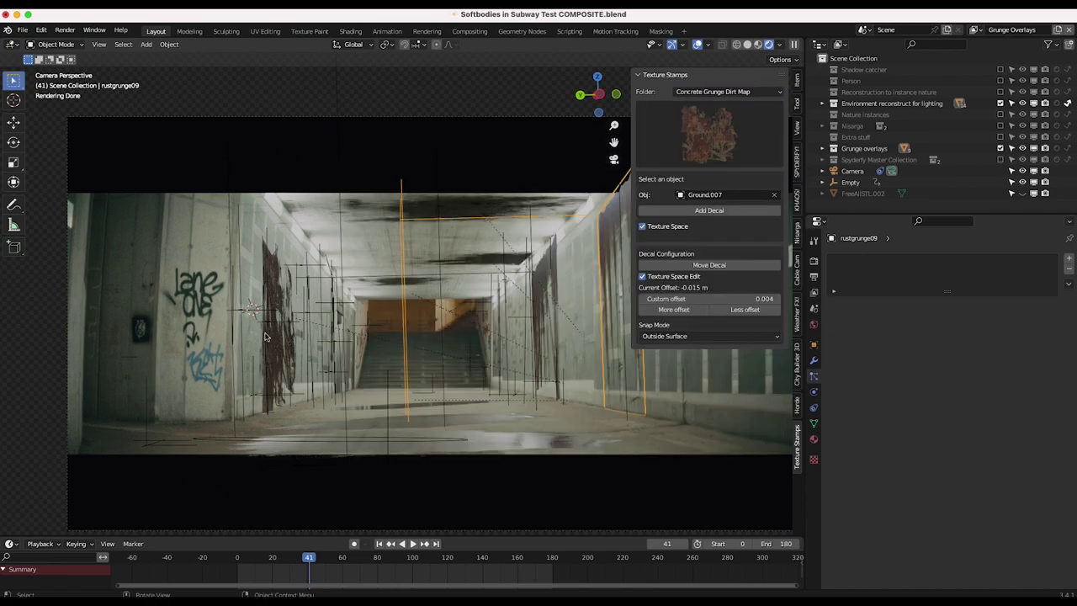
pyautogui.click(707, 127)
pyautogui.click(707, 127)
pyautogui.click(704, 120)
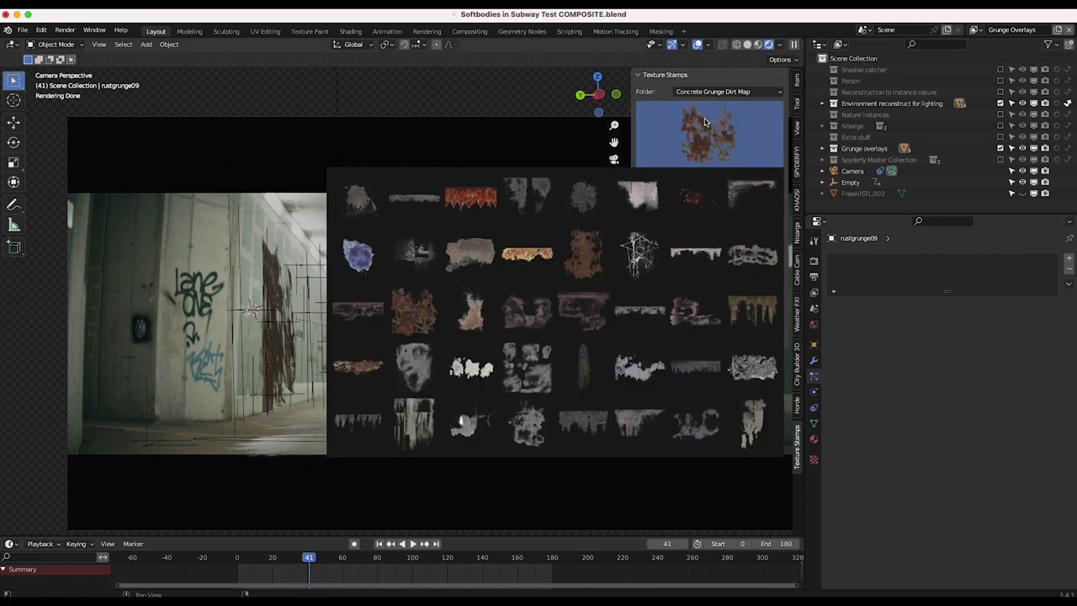
pyautogui.click(740, 134)
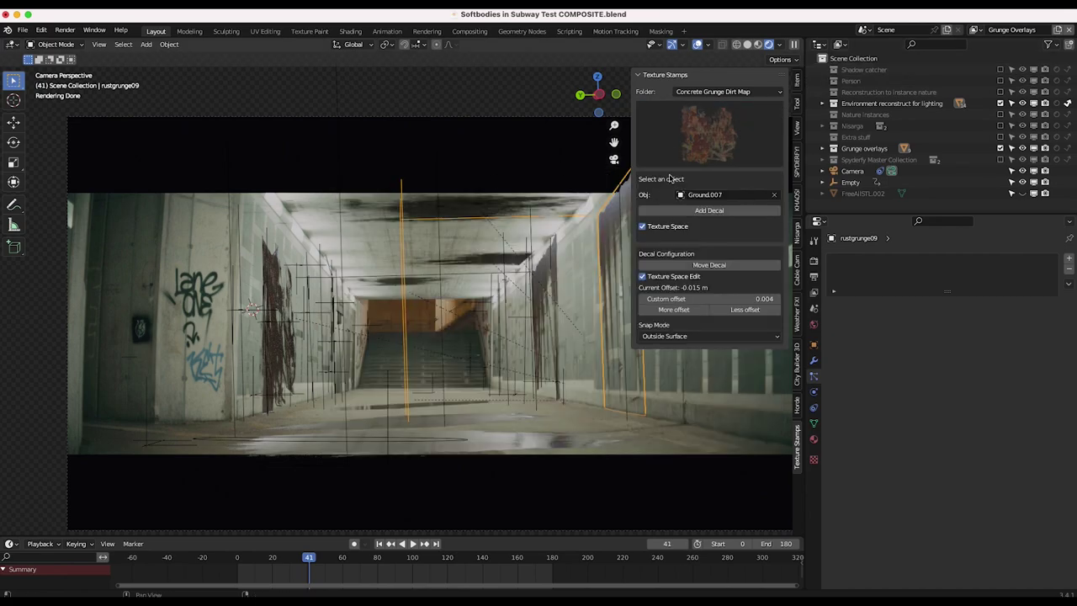
pyautogui.press('n')
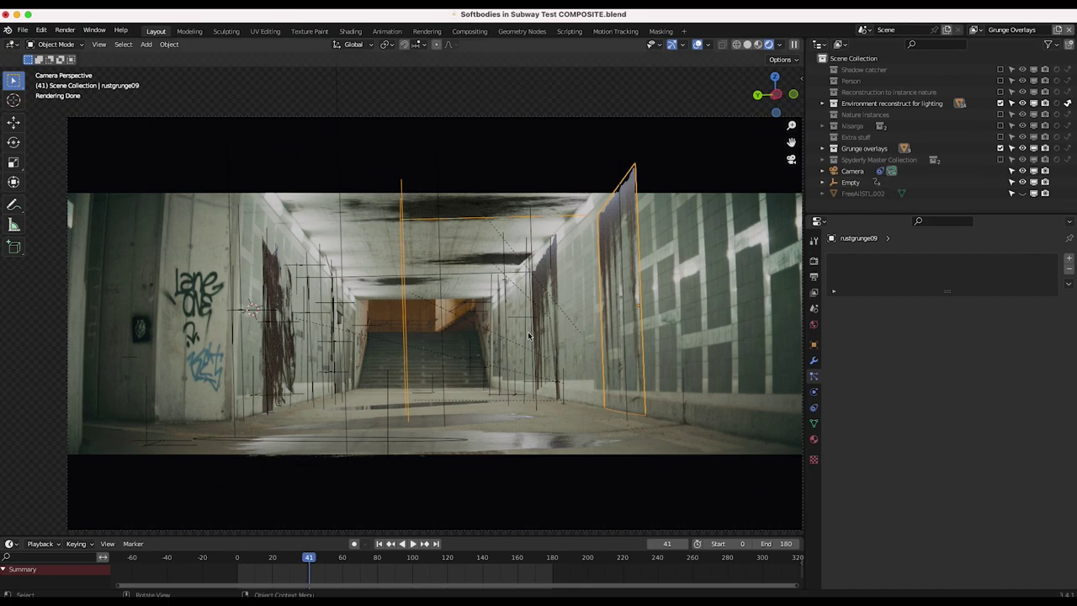
# - Select the rust decal on the wall and the scorch mark decal on the ceiling to inspect their placement
pyautogui.click(422, 313)
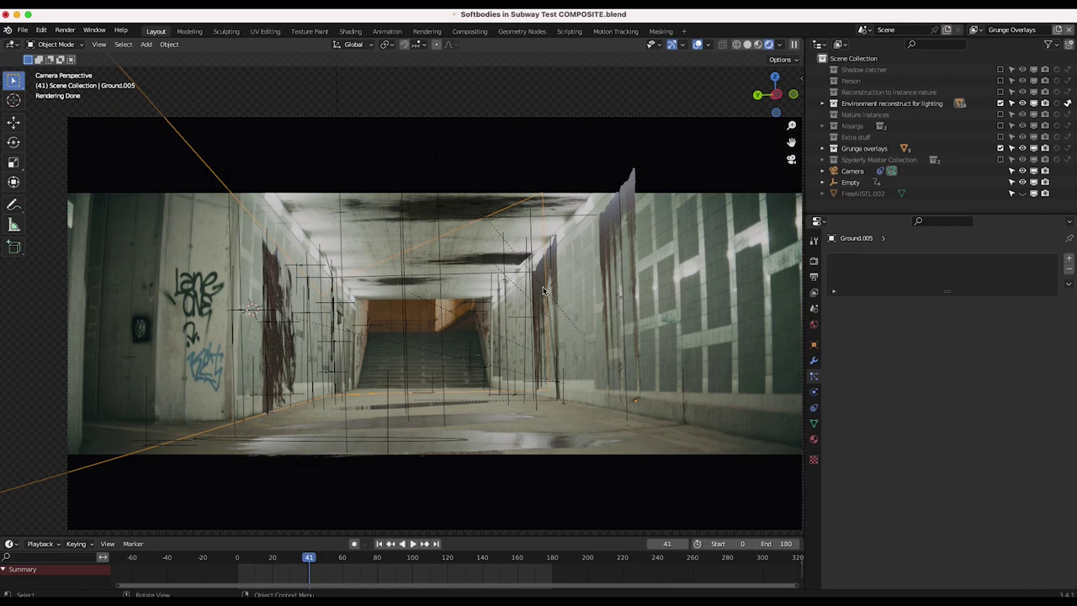
pyautogui.click(622, 216)
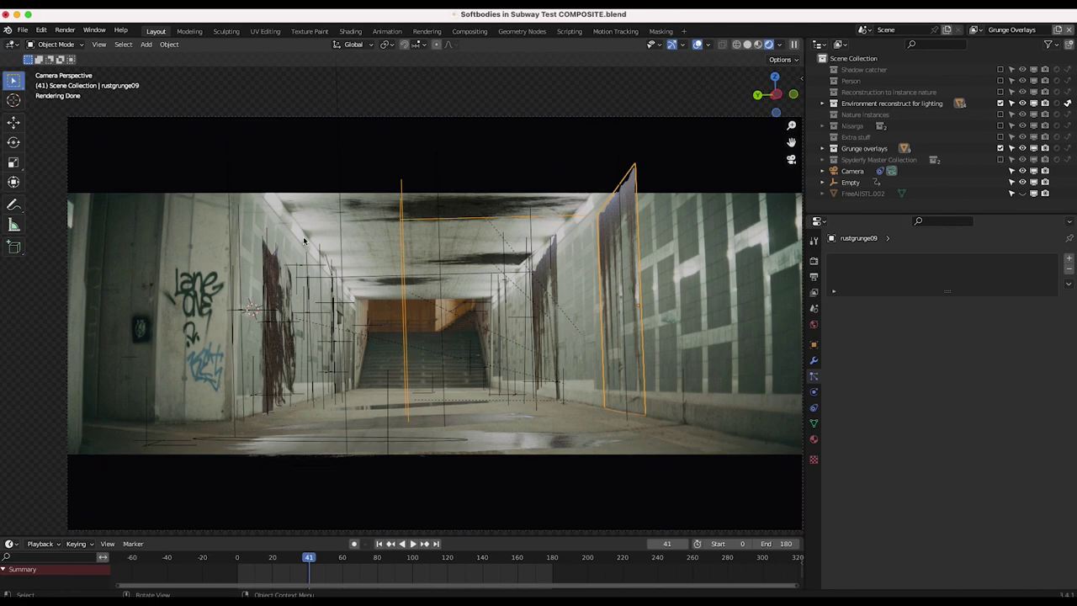
pyautogui.click(408, 222)
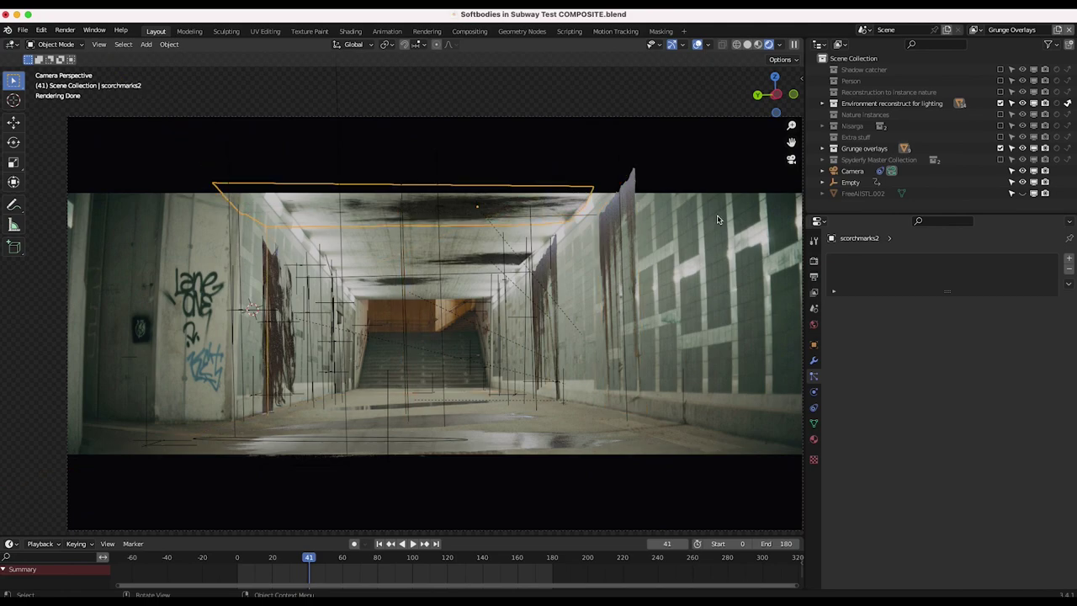
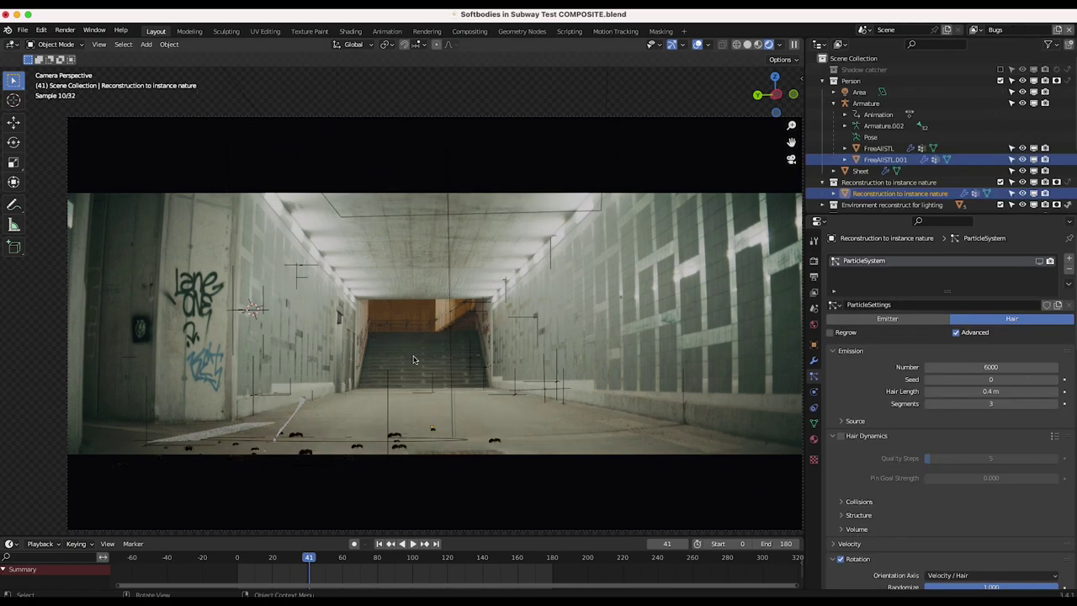
# - Select the Bug System on the subway floor in the Bugs view layer to review its particle settings
pyautogui.press('z')
pyautogui.press('Escape')
pyautogui.keyDown('shift'); pyautogui.hscroll(-3, 333, 447); pyautogui.keyUp('shift')
pyautogui.scroll(2, 334, 447)
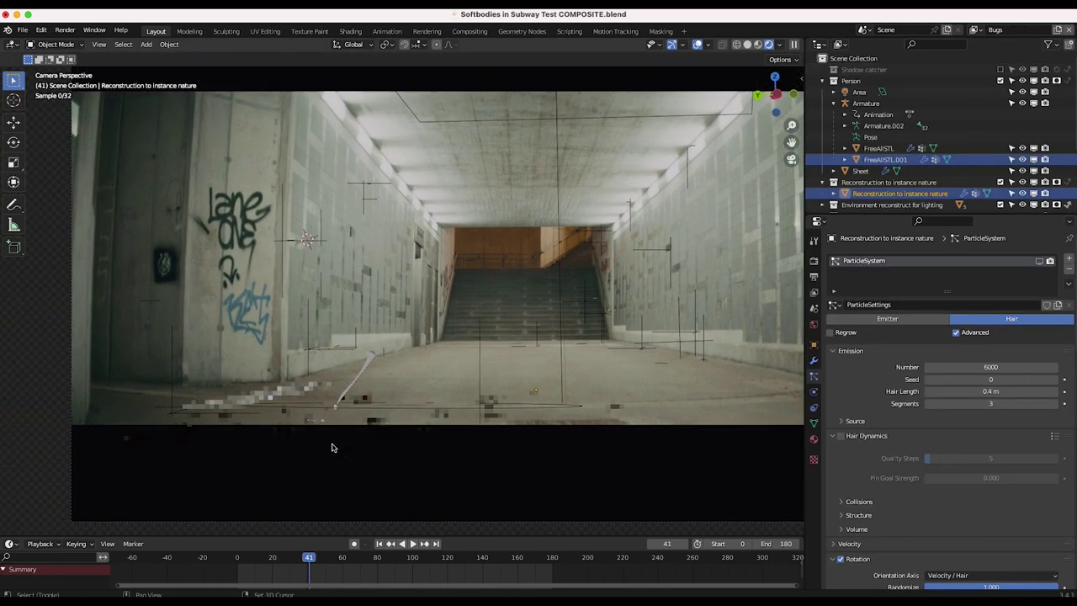
pyautogui.click(441, 414)
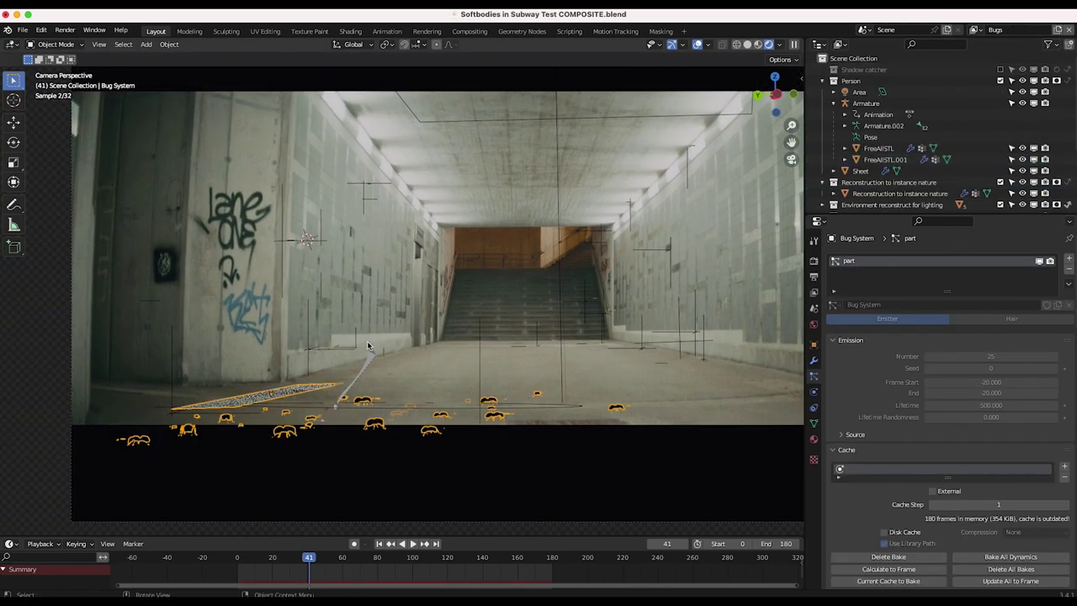
# - Review the SPYDERFY bug system options with Ants chosen and try moving the bugsystemgoal empty
pyautogui.press('n')
pyautogui.click(639, 334)
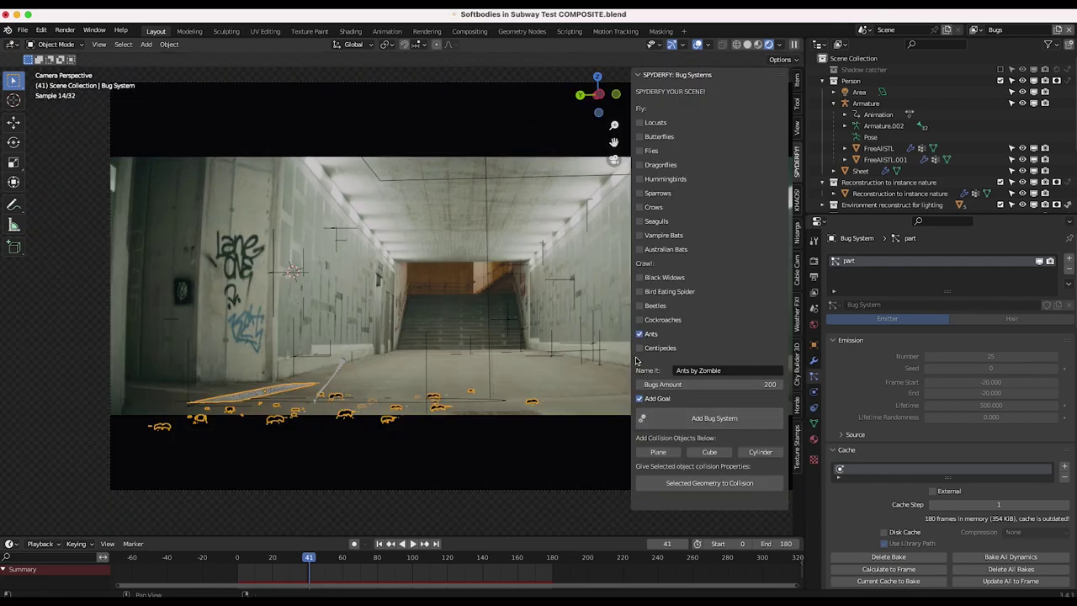
pyautogui.click(638, 417)
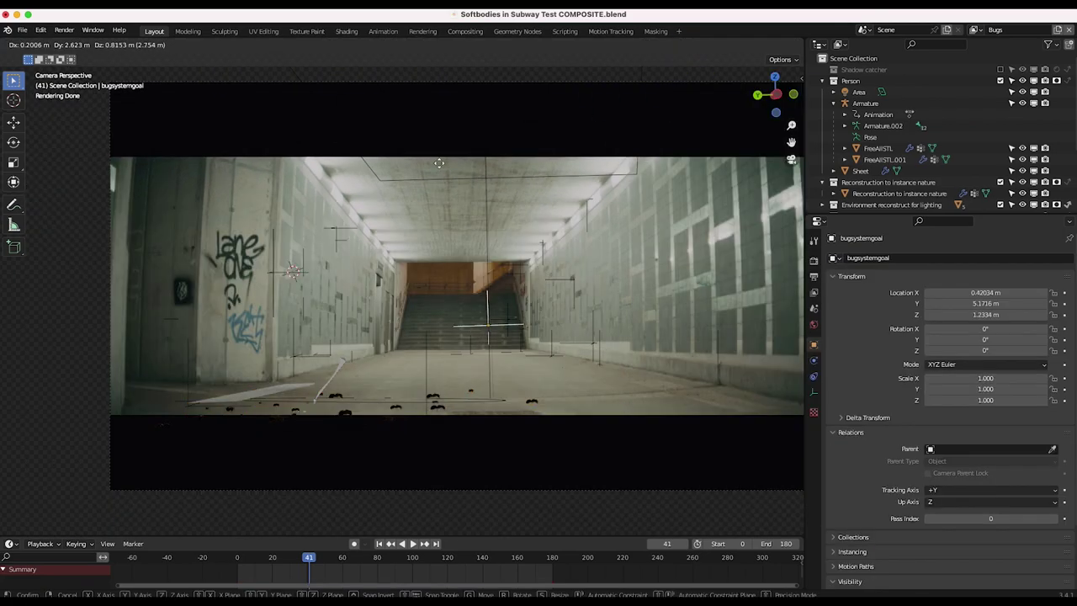
pyautogui.click(529, 142)
pyautogui.scroll(3, 459, 372)
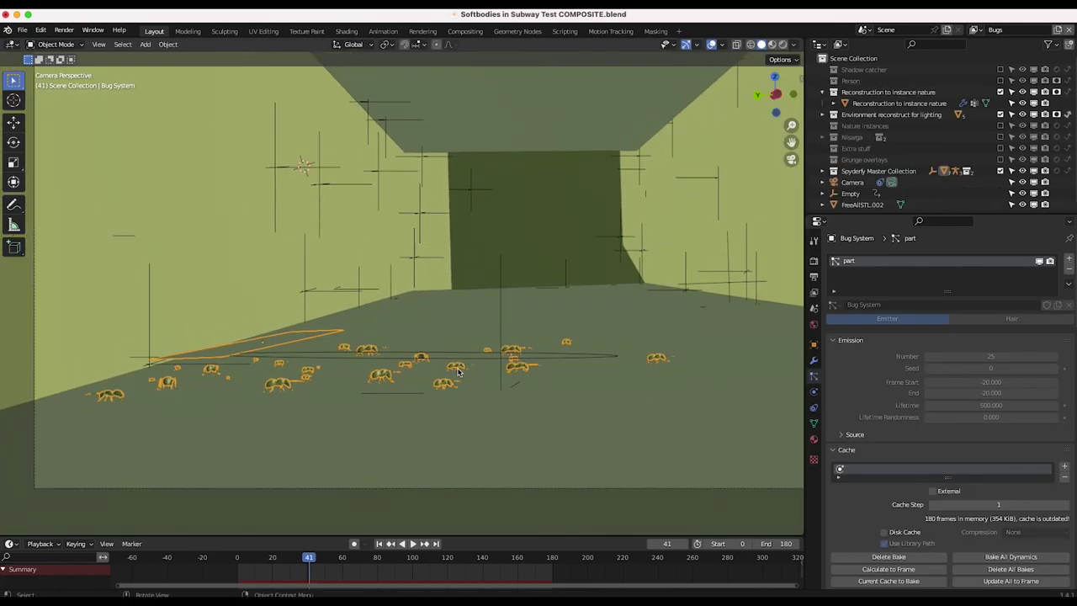
# - Select the ground plane and play the ant animation from frame 0 in Solid shading
pyautogui.click(464, 331)
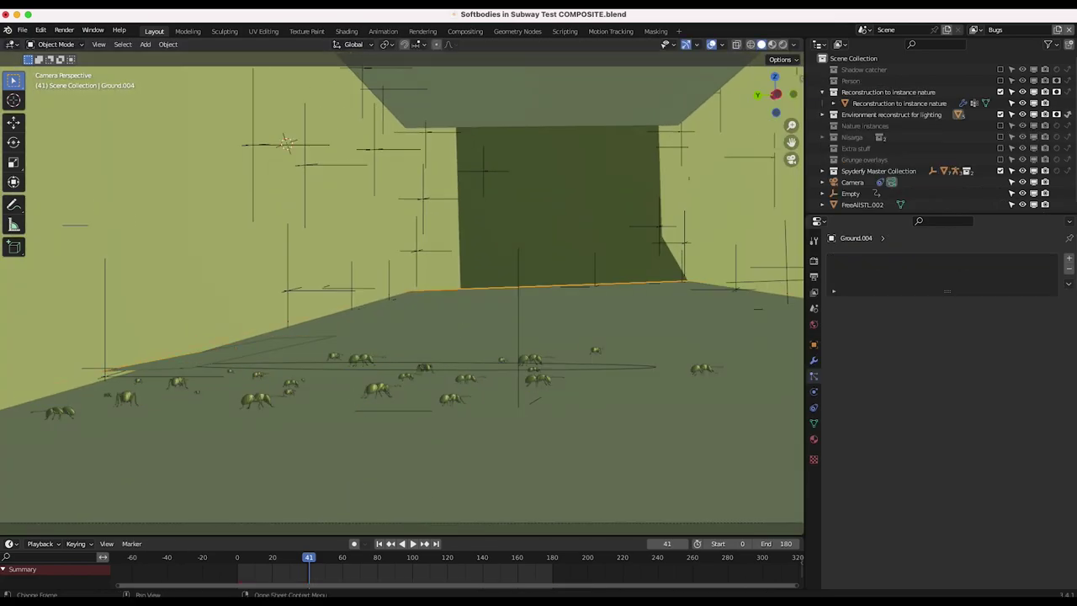
pyautogui.click(380, 544)
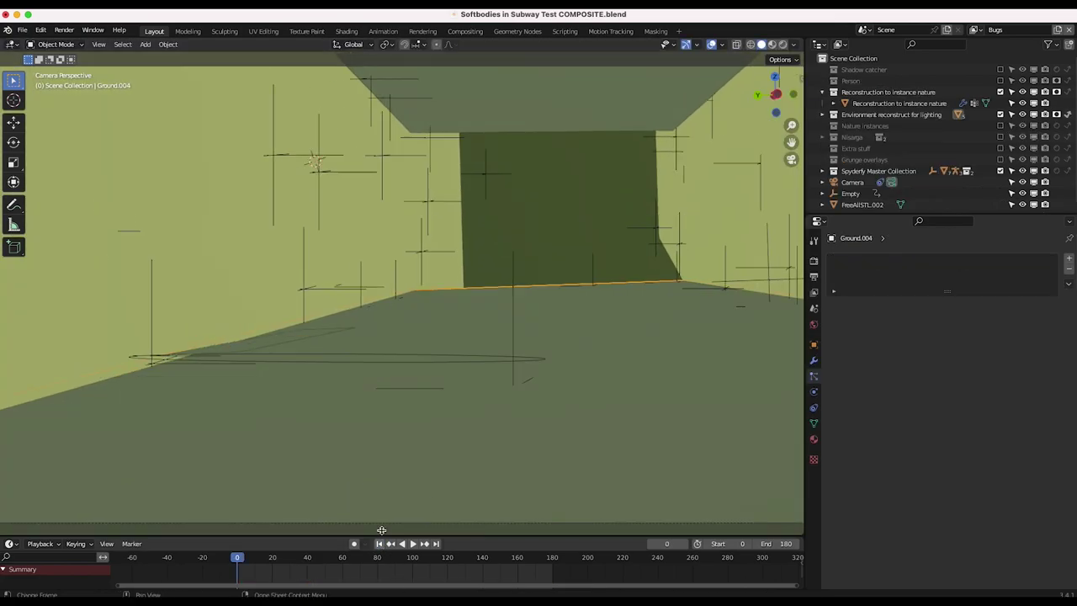
pyautogui.press('space')
pyautogui.scroll(-1, 401, 364)
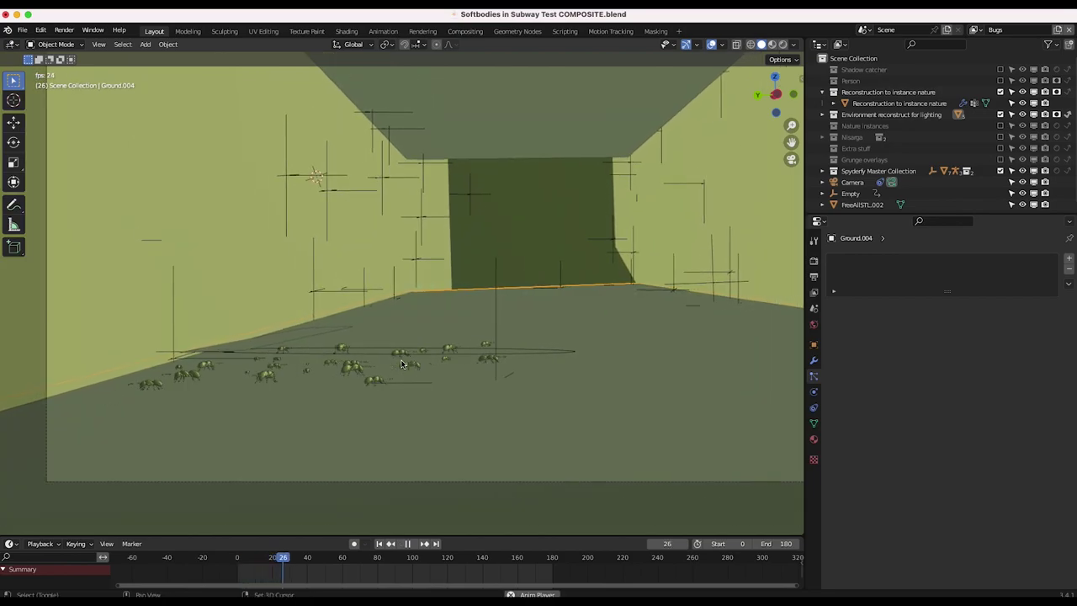
# - Replay the ant animation from frame 0, then select the Bug System in the camera view
pyautogui.keyDown('shift'); pyautogui.moveTo(401, 363); pyautogui.dragTo(365, 399, button='middle'); pyautogui.keyUp('shift')
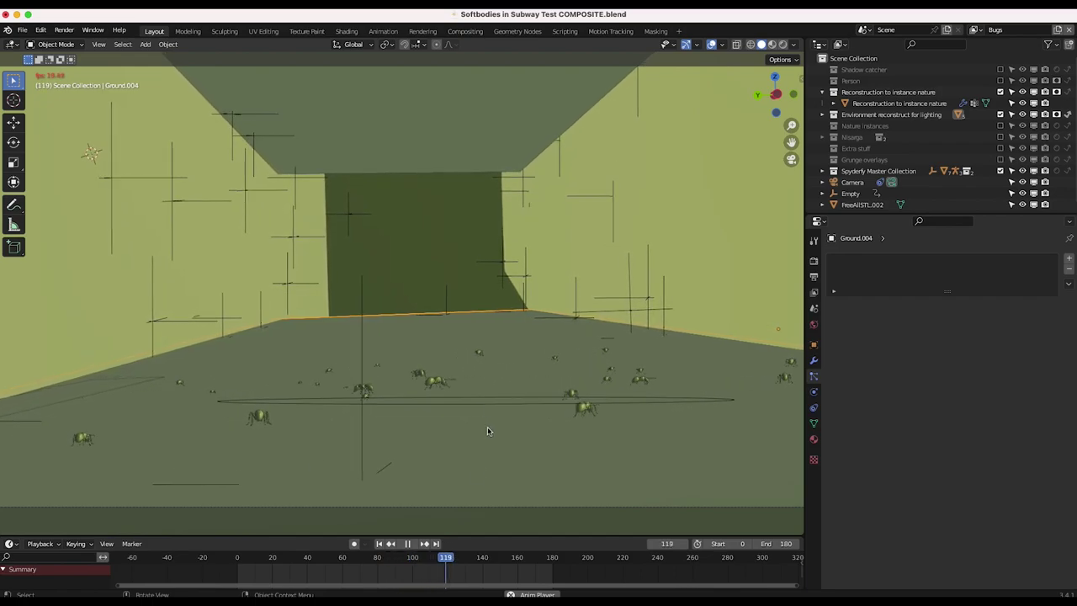
pyautogui.click(380, 545)
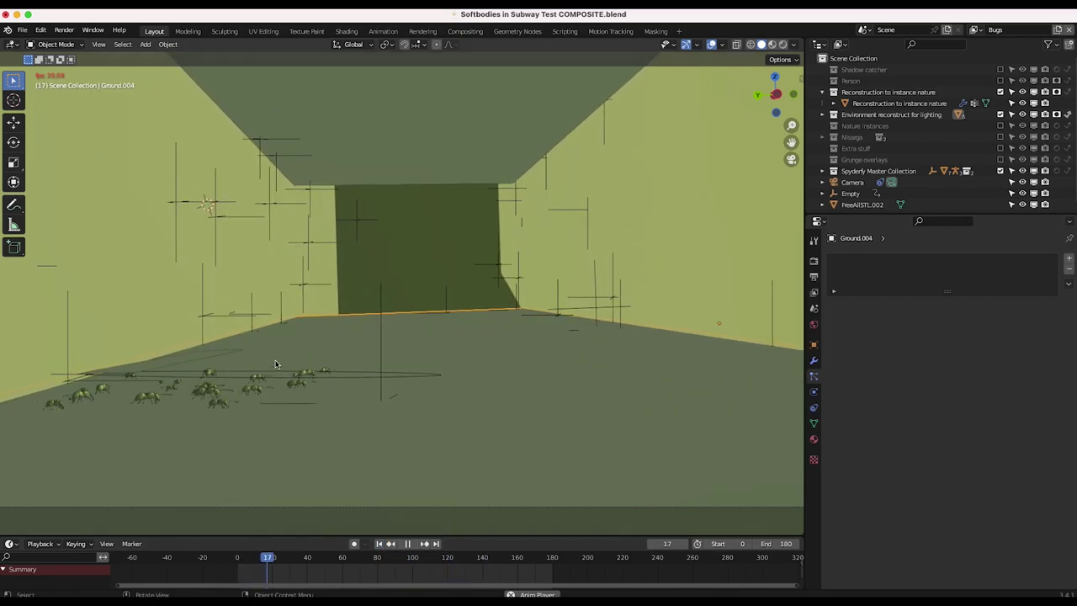
pyautogui.click(218, 391)
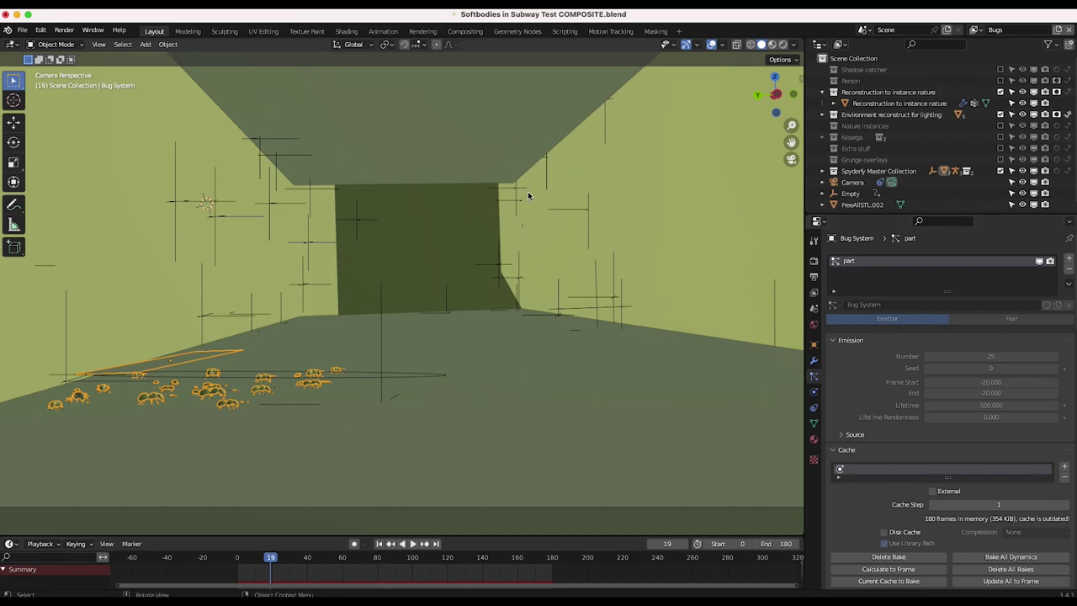
# - Try enabling the Person collection alongside the ants in the Bugs view layer, then undo it
pyautogui.click(1000, 81)
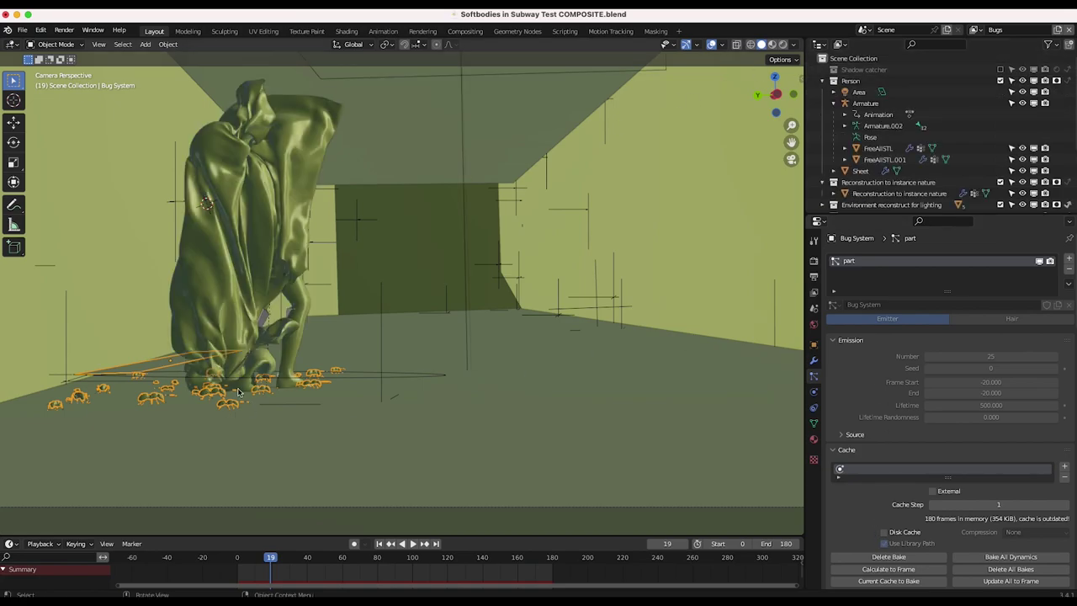
pyautogui.press('Home')
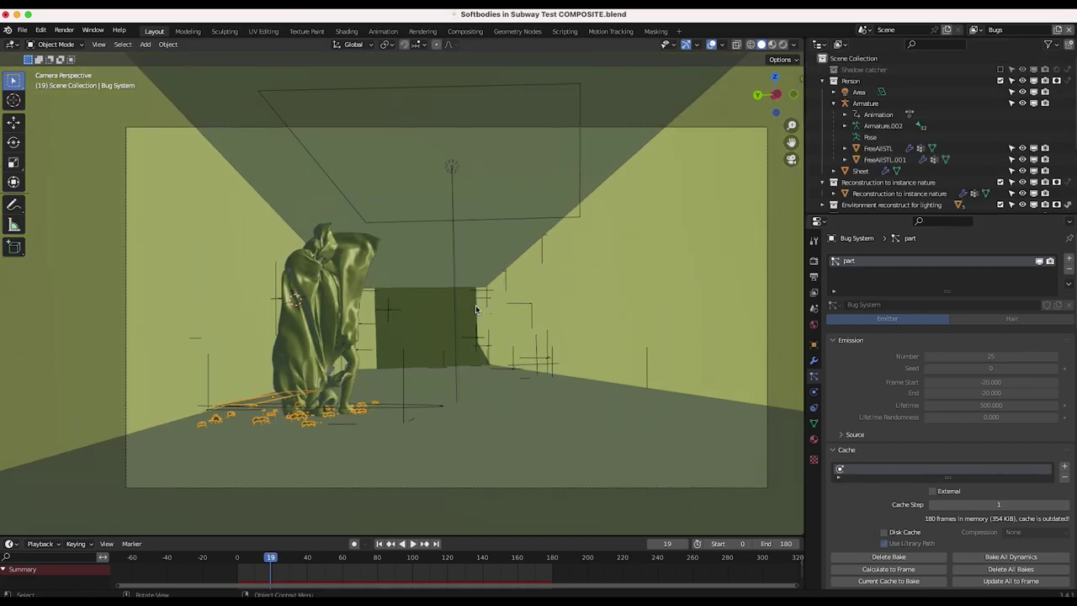
pyautogui.hotkey('ctrl', 'z')
# - Switch the viewport to Rendered shading to preview the Bugs view layer over the subway footage
pyautogui.press('z')
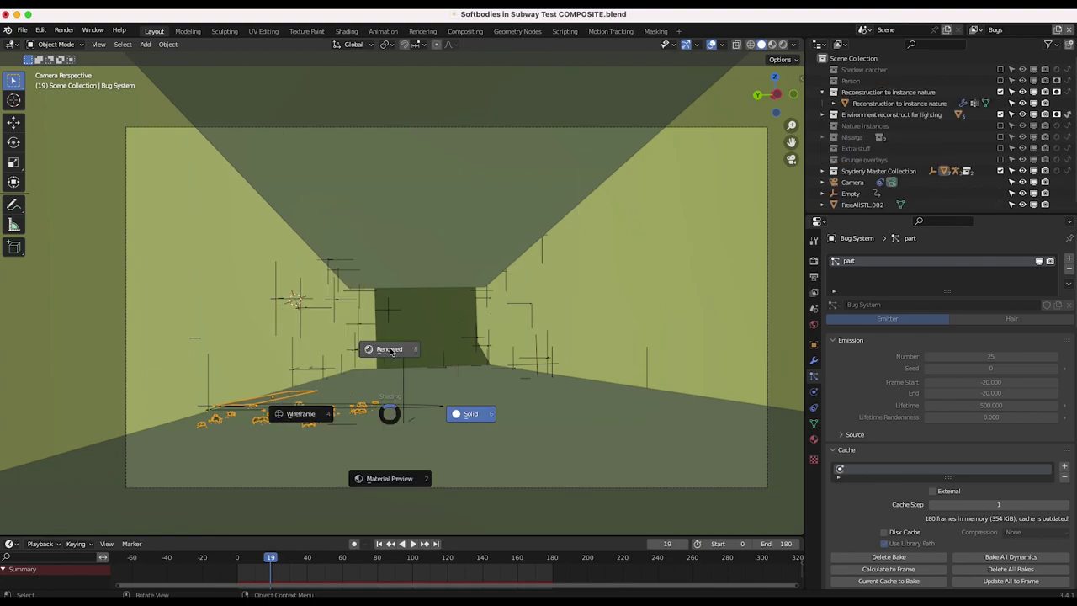
pyautogui.click(390, 351)
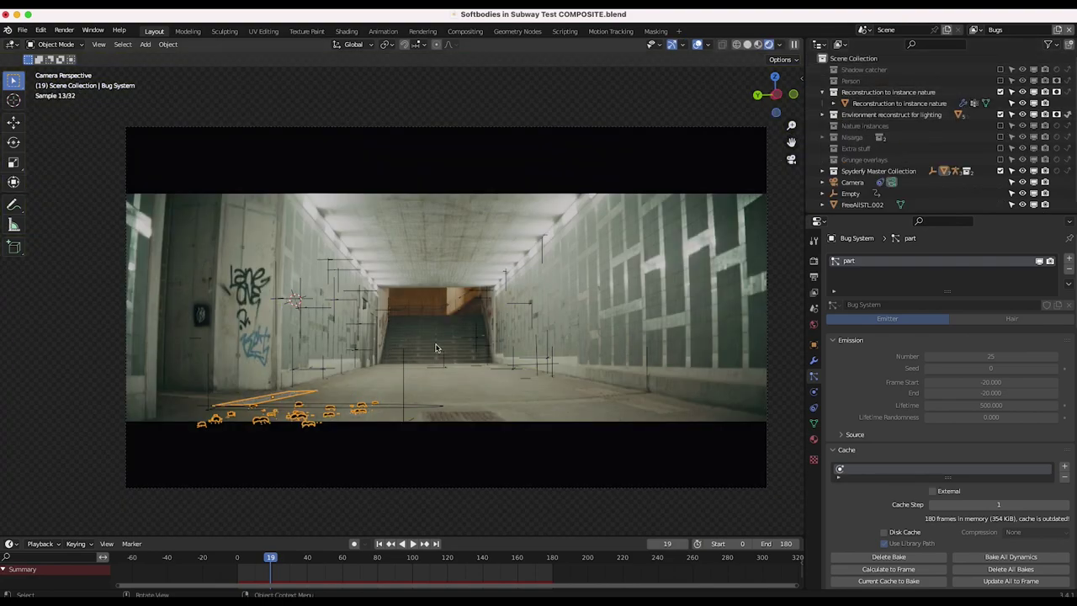
pyautogui.click(454, 399)
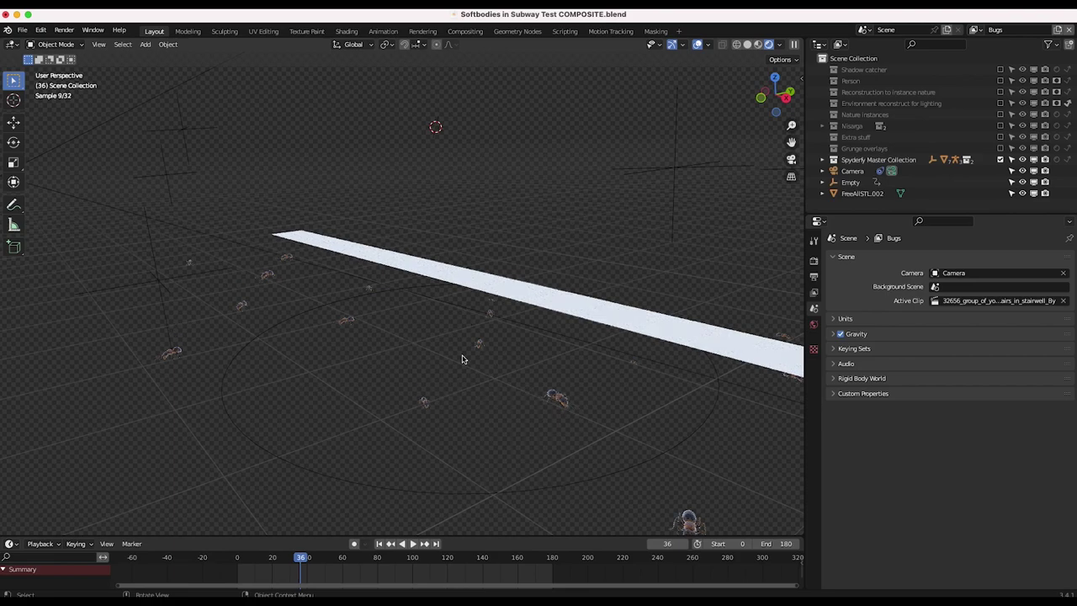
# - Select the Bug System emitter strip outside the camera view and review its particle emission, cache and boids physics settings
pyautogui.moveTo(429, 365); pyautogui.dragTo(419, 377, button='middle')
pyautogui.scroll(-3, 419, 377)
pyautogui.hscroll(-10, 420, 377)
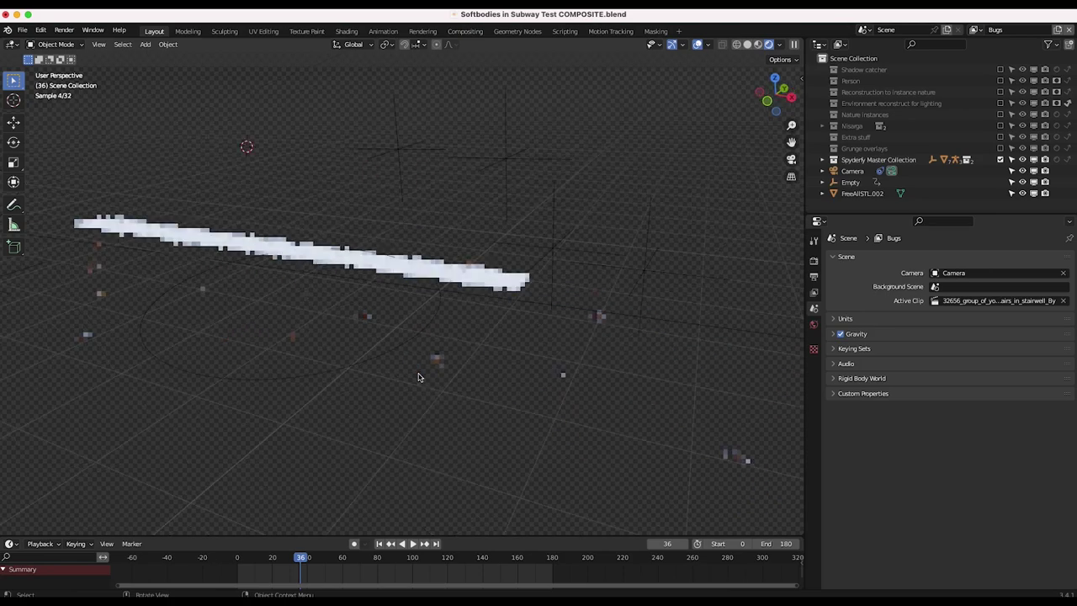
pyautogui.hscroll(-10, 418, 377)
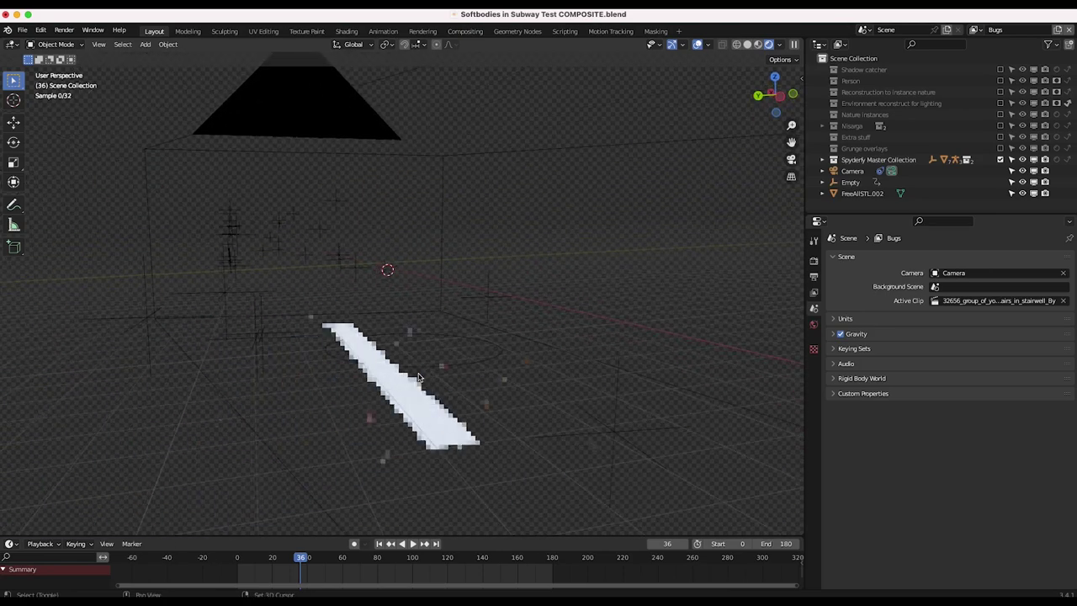
pyautogui.click(446, 413)
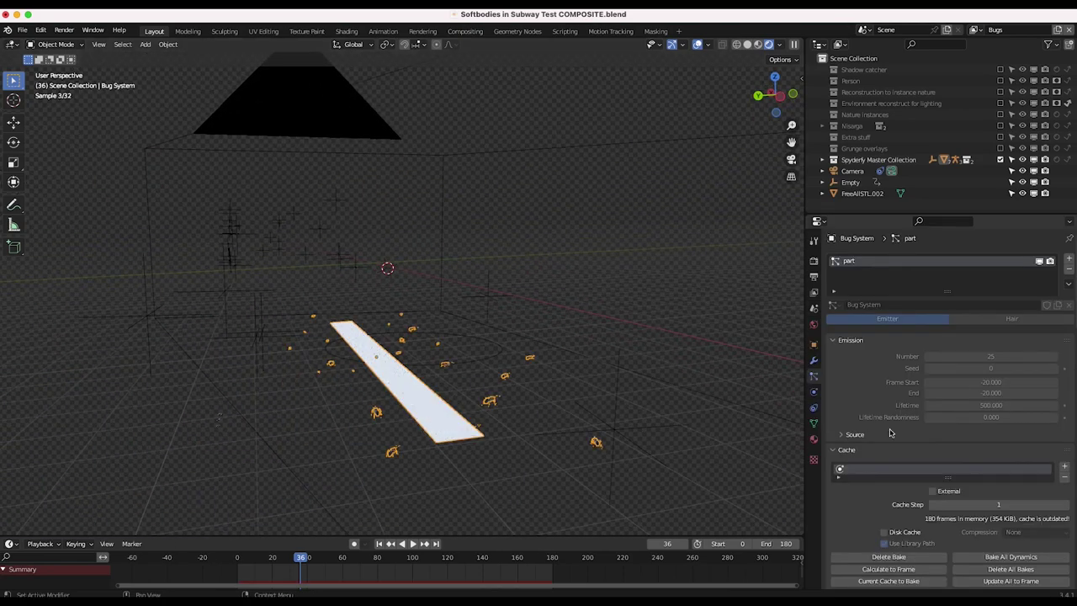
pyautogui.scroll(-8, 907, 433)
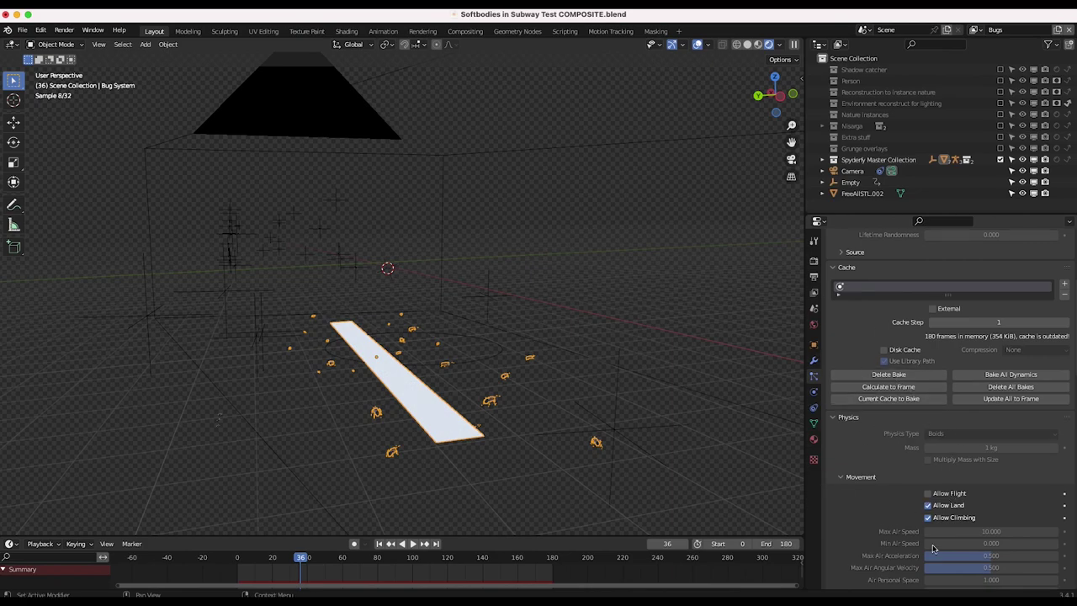
pyautogui.scroll(5, 939, 488)
# - Switch to Solid shading and play the ant simulation around the emitter, stopping at frame 116
pyautogui.press('z')
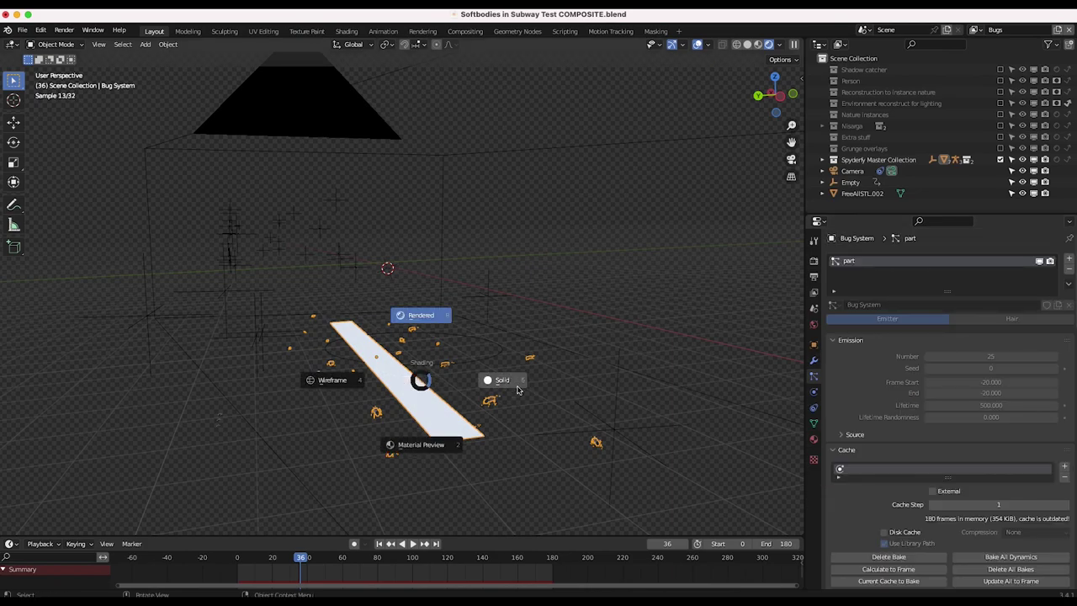
pyautogui.click(513, 388)
pyautogui.hscroll(10, 530, 374)
pyautogui.press('space')
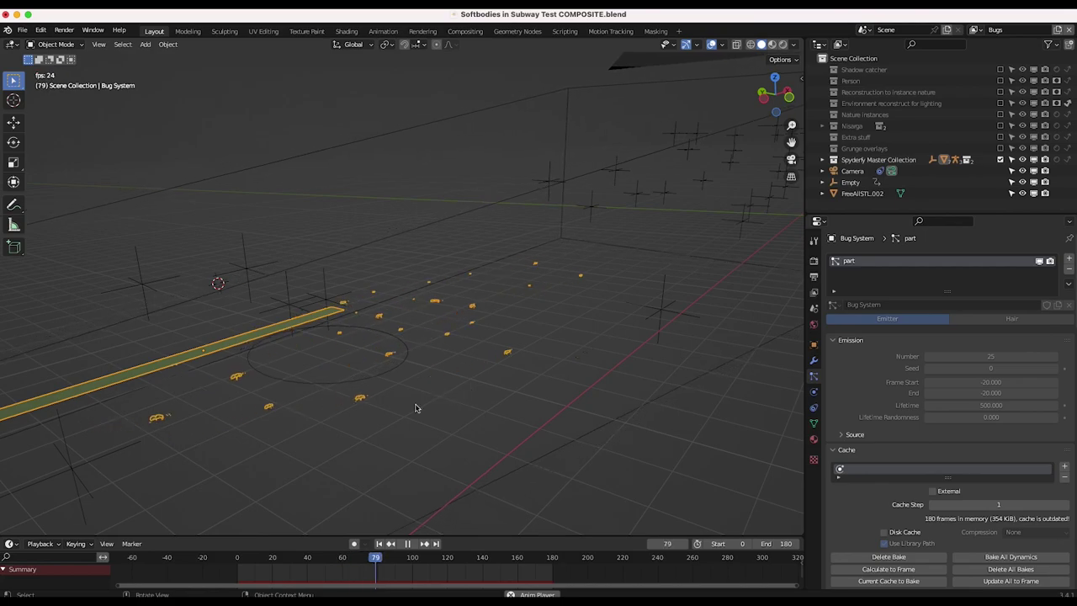
pyautogui.press('space')
pyautogui.moveTo(415, 408); pyautogui.dragTo(395, 396, button='middle')
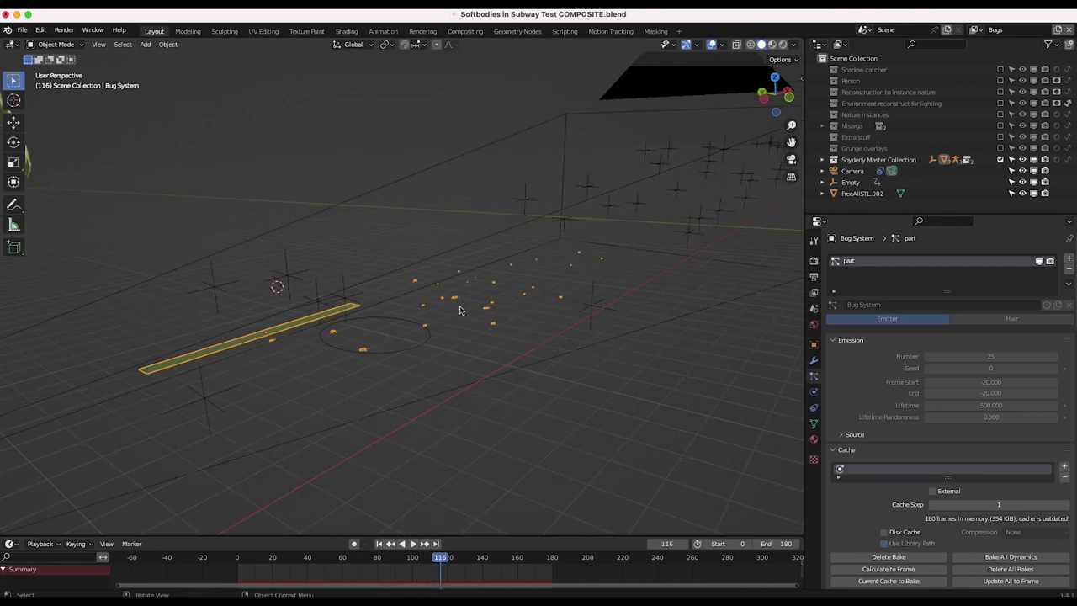
# - Return to the camera view, enable the Environment reconstruct for lighting collection and select its Ground.004 plane
pyautogui.click(98, 44)
pyautogui.moveTo(116, 185)
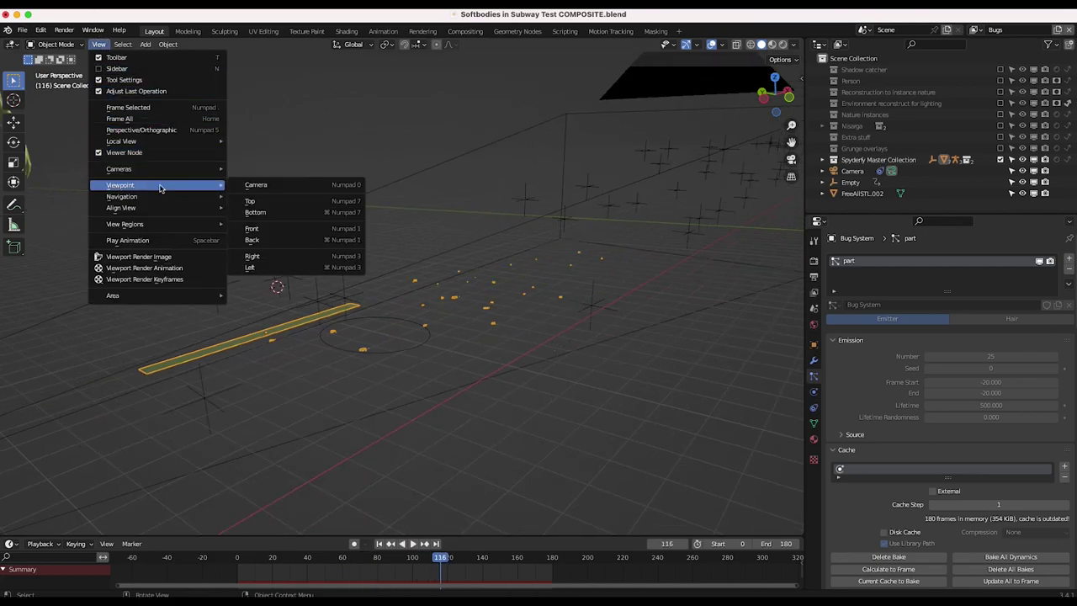
pyautogui.click(253, 184)
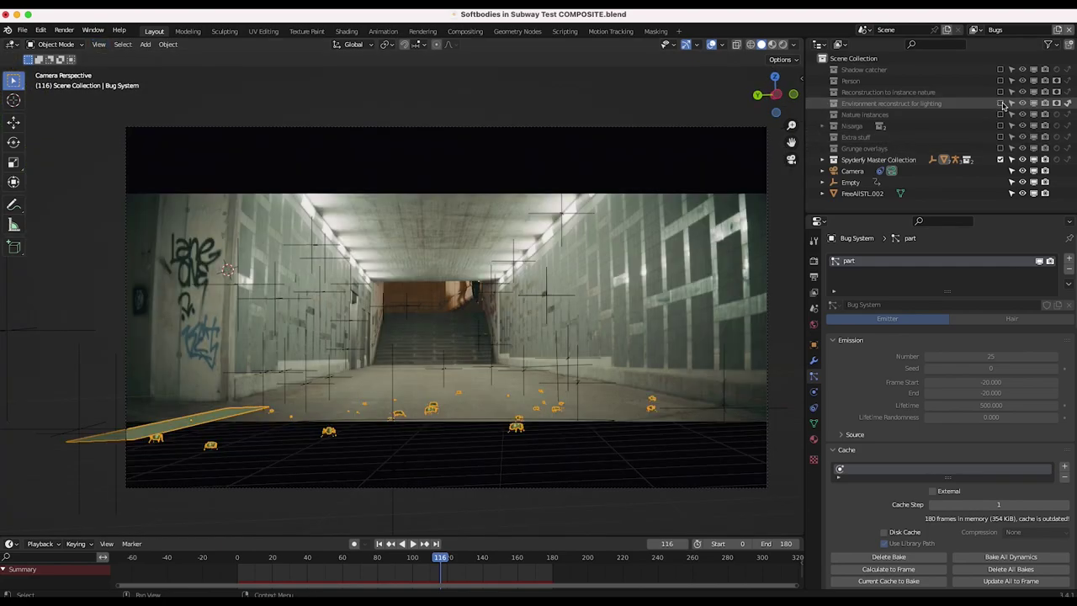
pyautogui.click(1001, 102)
pyautogui.click(822, 102)
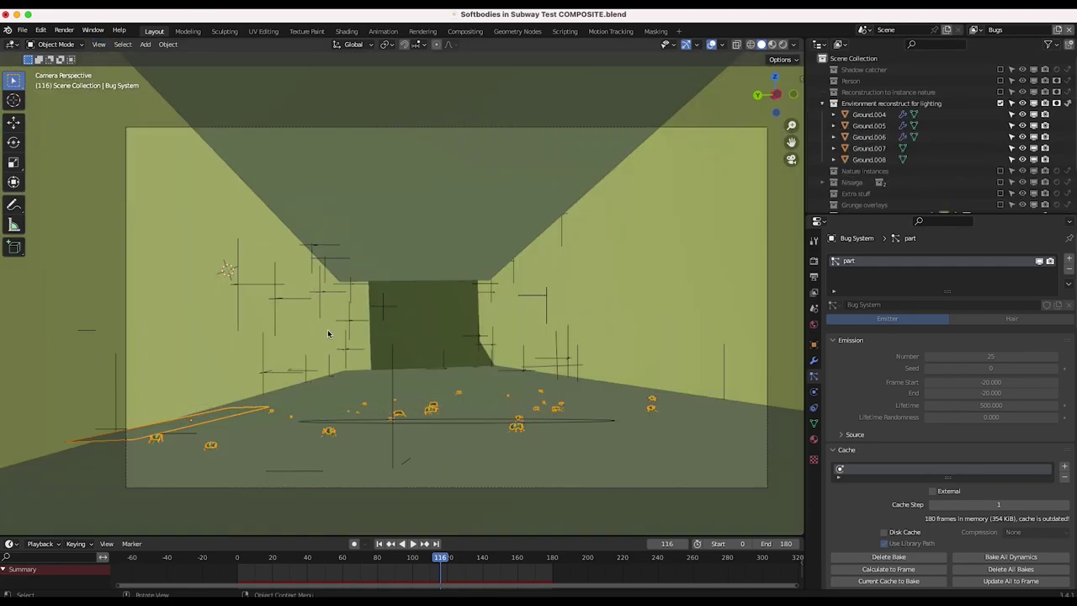
pyautogui.click(870, 115)
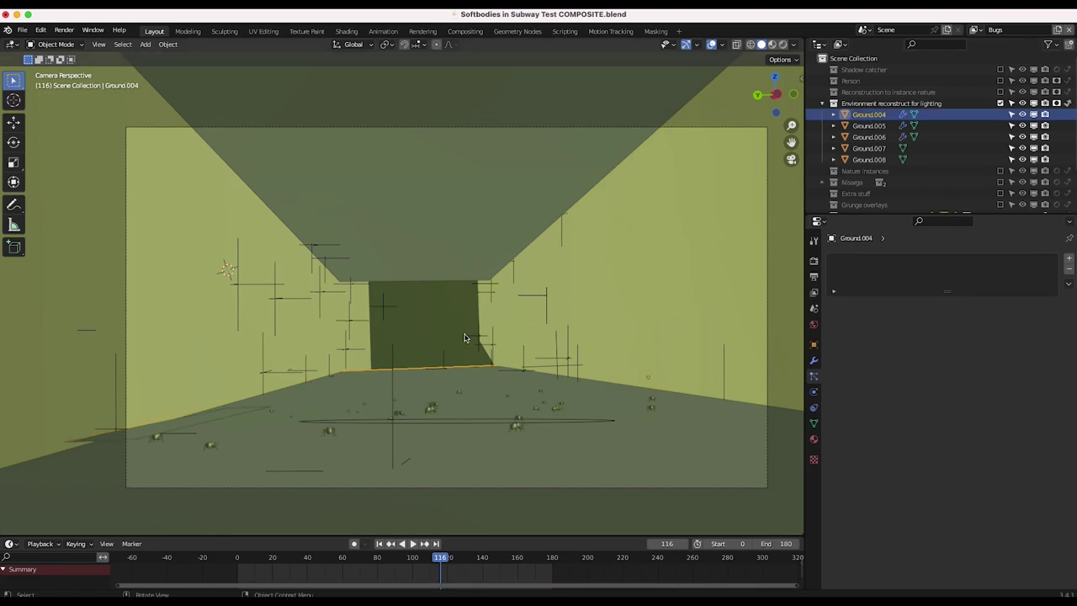
# - Show the environment reconstruction in Rendered shading and select its planes to inspect the projected subway footage
pyautogui.press('z')
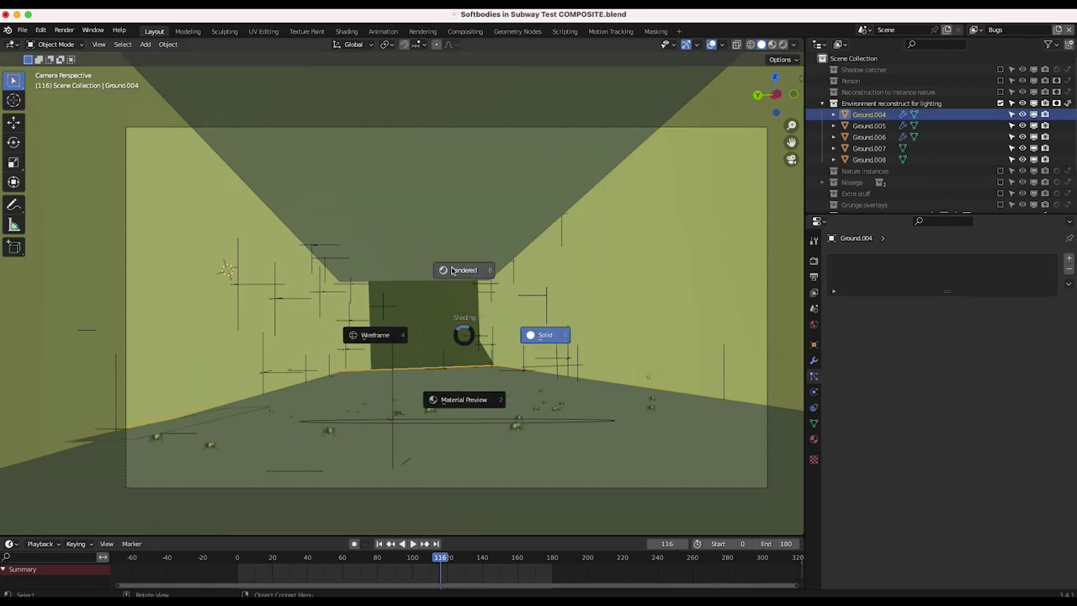
pyautogui.click(452, 270)
pyautogui.click(395, 371)
pyautogui.click(429, 234)
pyautogui.click(286, 288)
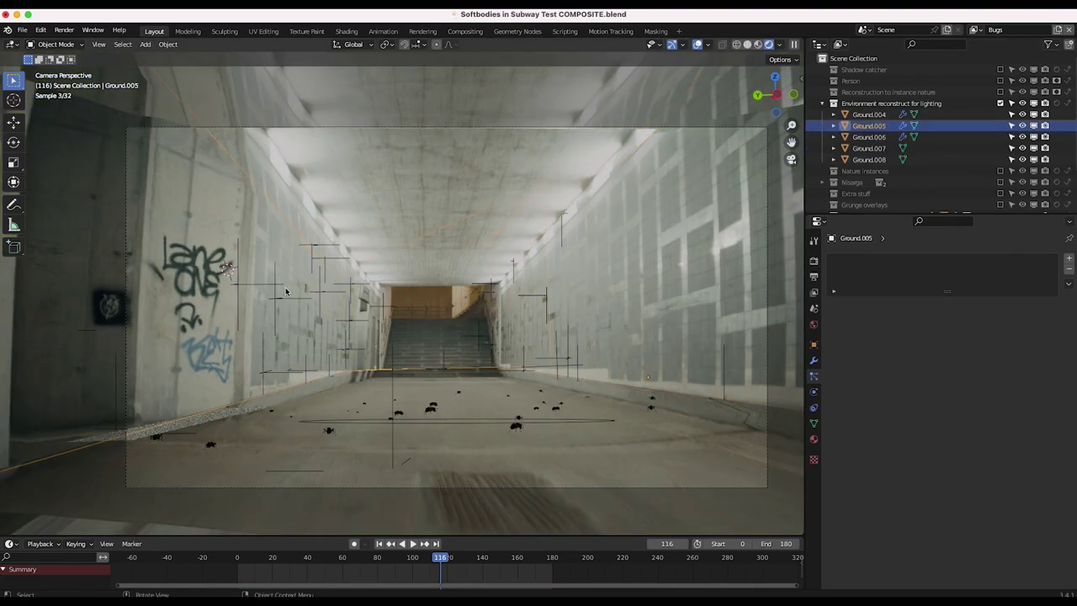
pyautogui.click(455, 392)
pyautogui.click(642, 311)
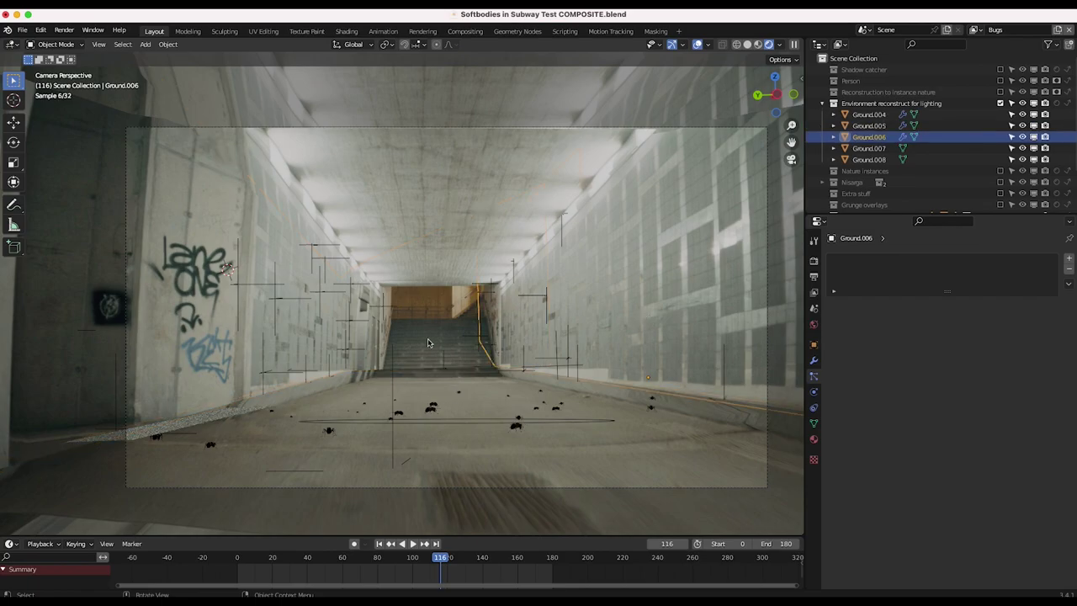
# - Examine the projected environment planes from outside the camera, then return to the camera view
pyautogui.moveTo(642, 311); pyautogui.dragTo(428, 343, button='middle')
pyautogui.hscroll(10, 428, 342)
pyautogui.scroll(-3, 428, 342)
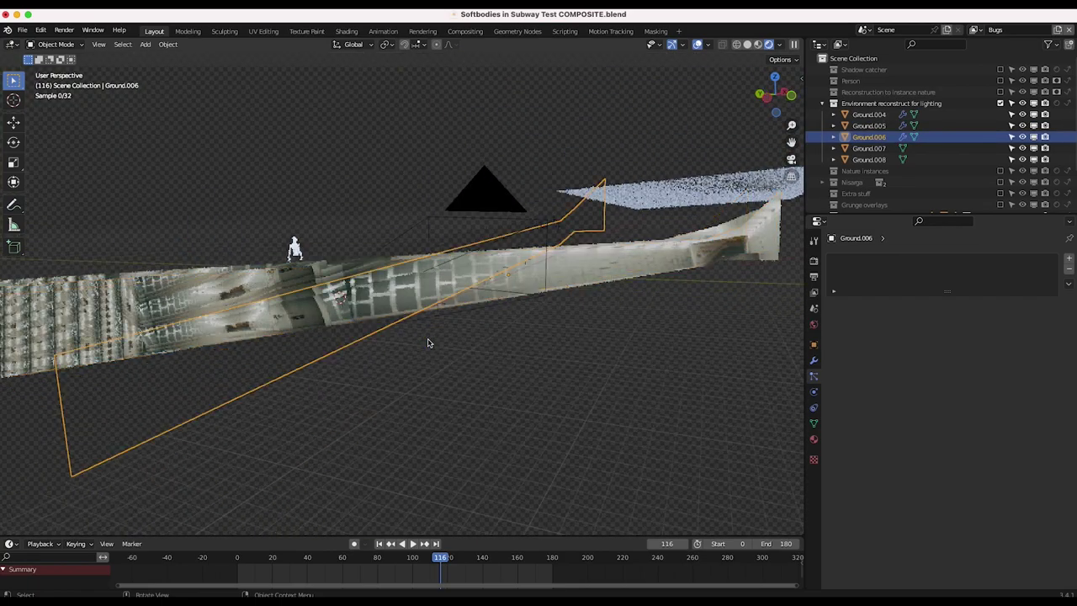
pyautogui.hscroll(-12, 428, 342)
pyautogui.hscroll(5, 427, 342)
pyautogui.press('KP_0')
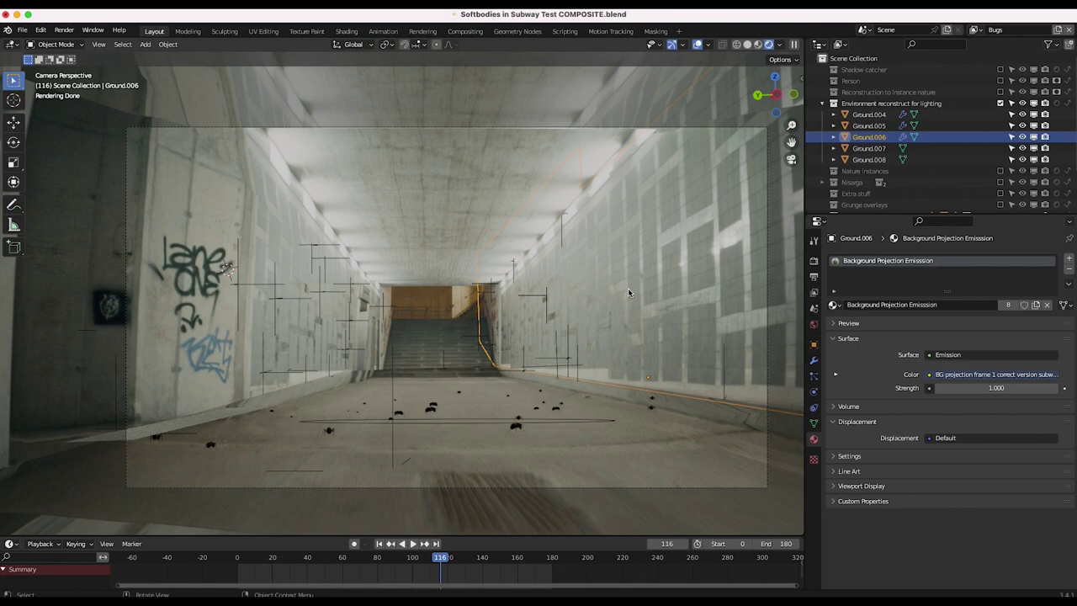
# - Select Ground.005 to check its emission material, set Environment reconstruct for lighting to indirect only, and select the Bug System
pyautogui.click(974, 29)
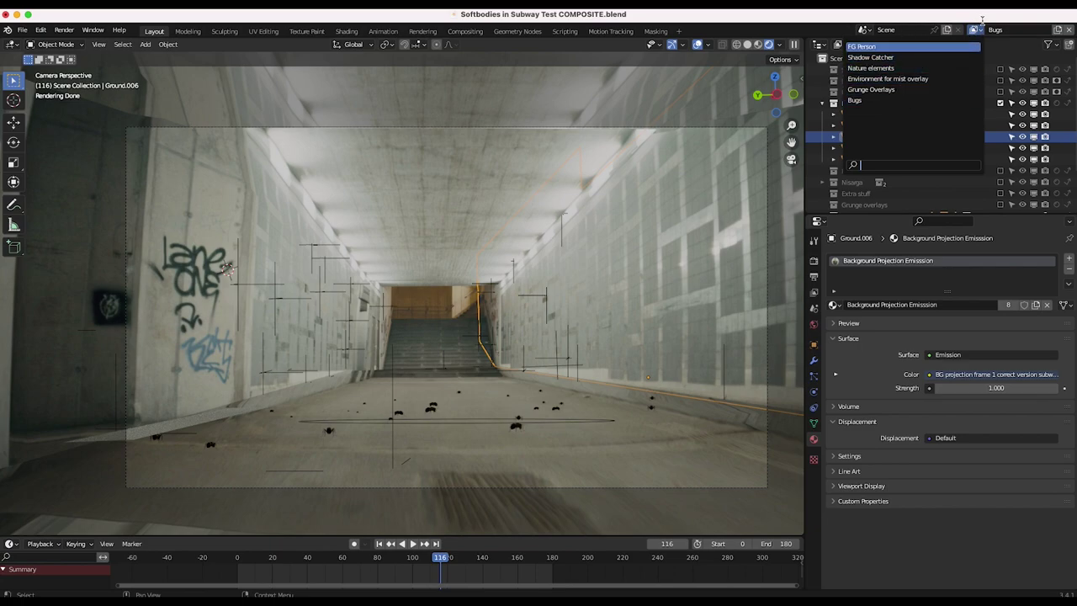
pyautogui.click(411, 154)
pyautogui.click(267, 233)
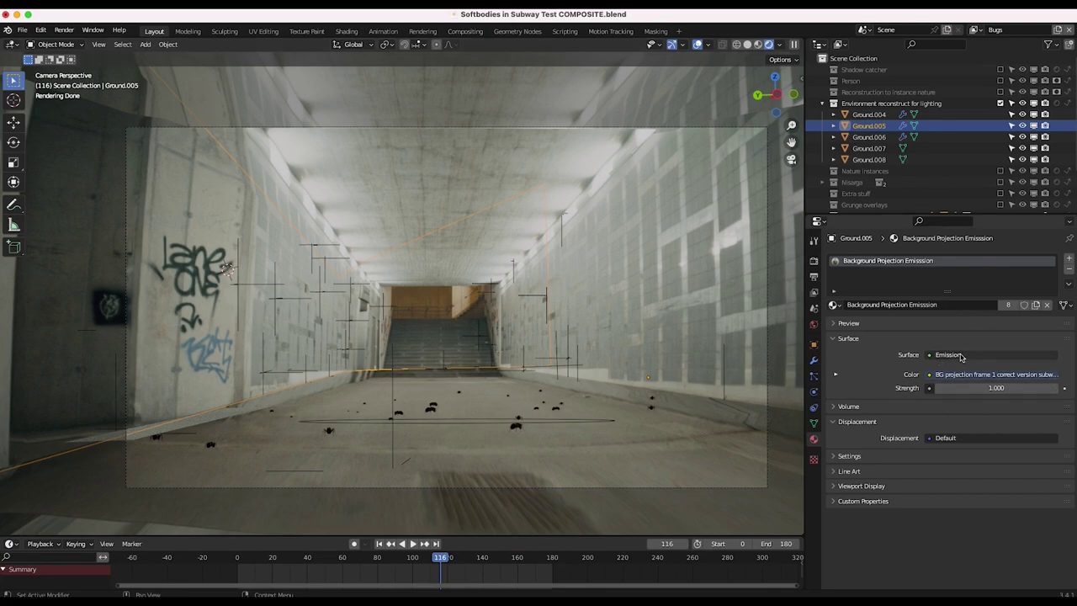
pyautogui.click(1068, 104)
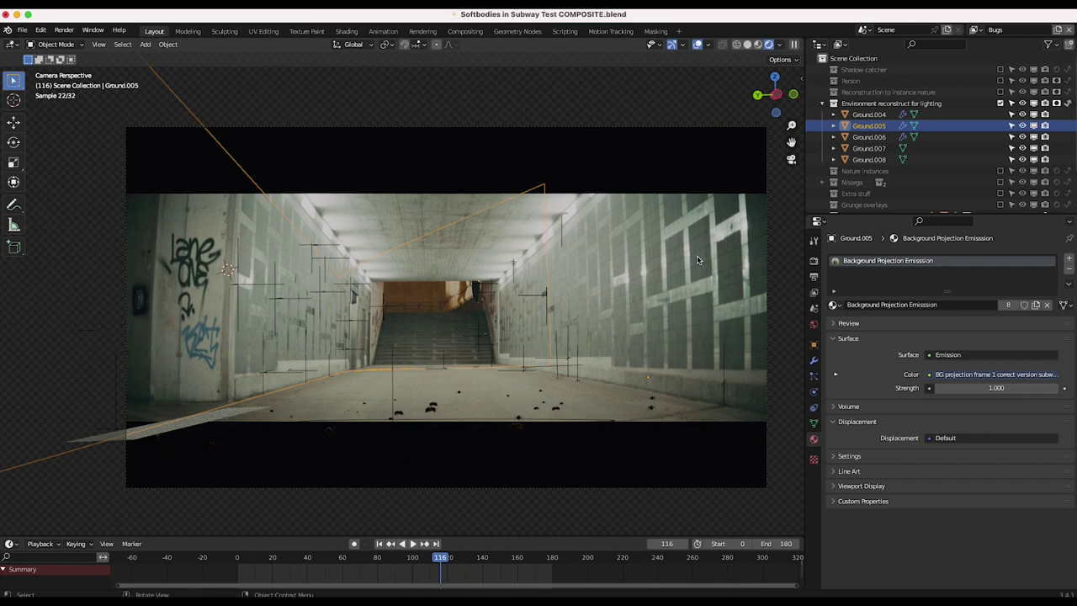
pyautogui.click(376, 377)
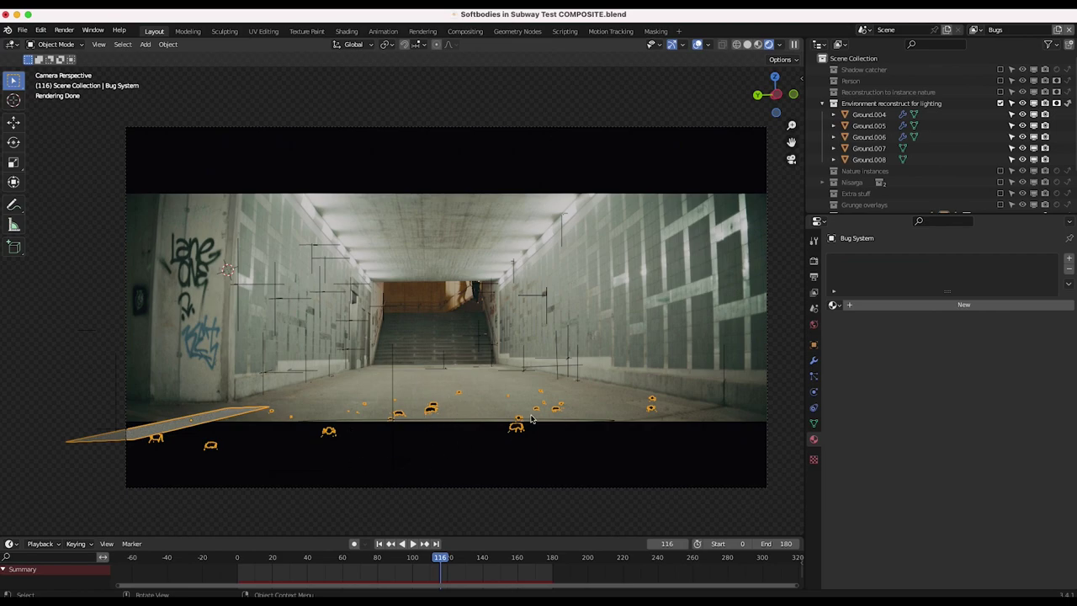
# - Switch to the Environment for mist overlay view layer and inspect its enabled Mist pass and mist preview
pyautogui.click(973, 28)
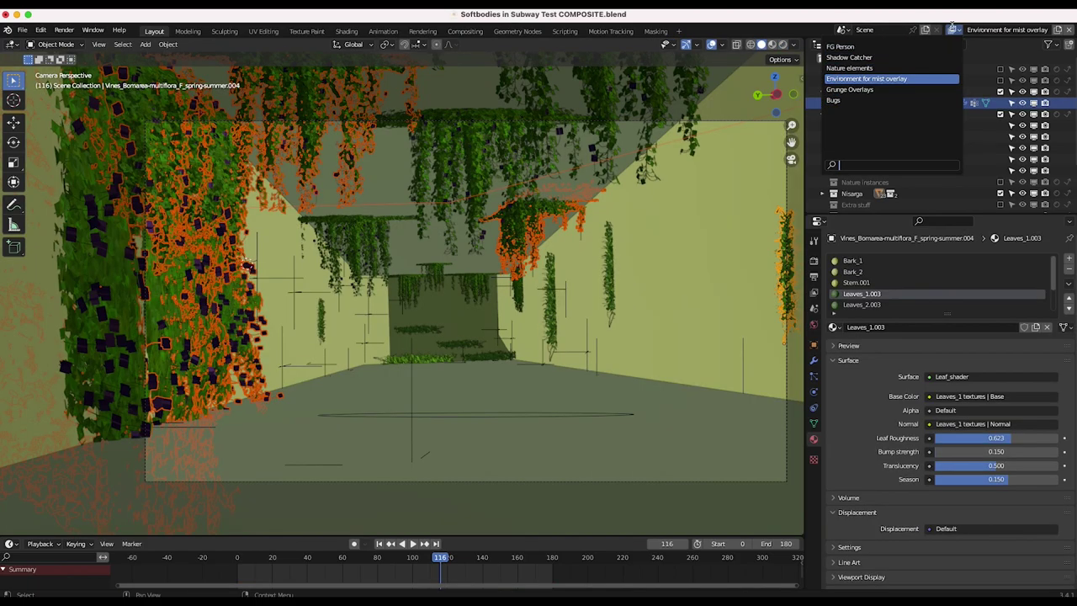
pyautogui.click(858, 79)
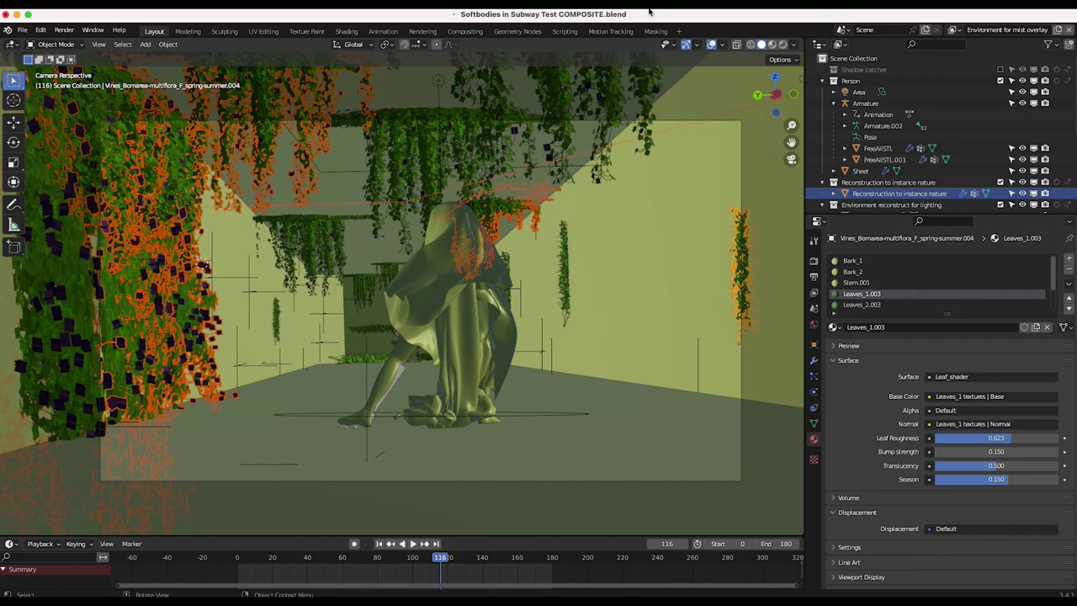
pyautogui.click(814, 292)
pyautogui.scroll(-2, 860, 409)
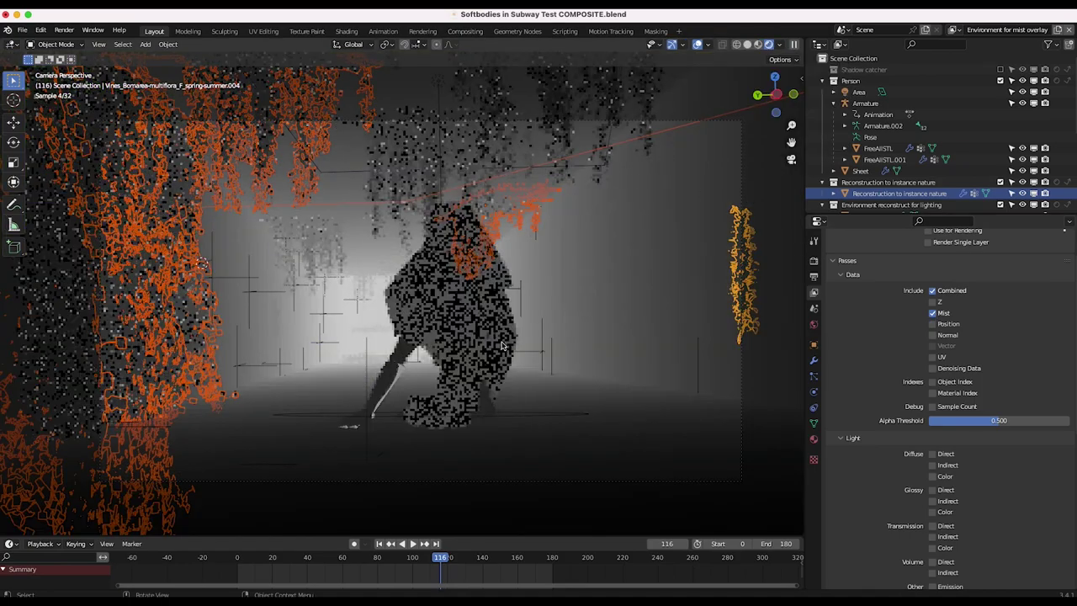
pyautogui.click(559, 284)
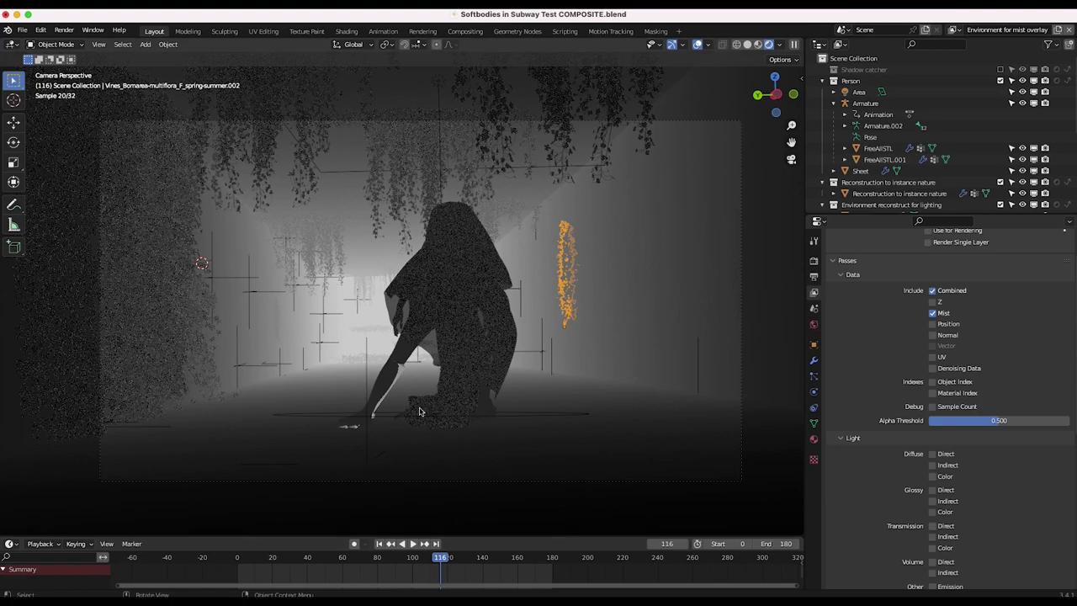
# - Switch to the Shadow Catcher view layer and select the reconstruction geometry in the subway
pyautogui.click(953, 29)
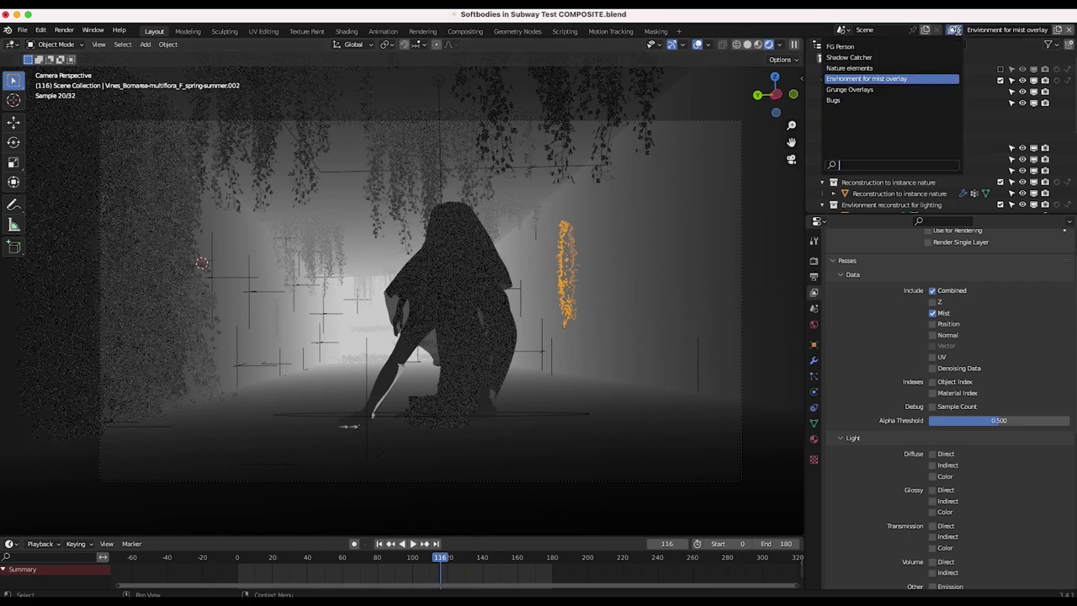
pyautogui.click(857, 58)
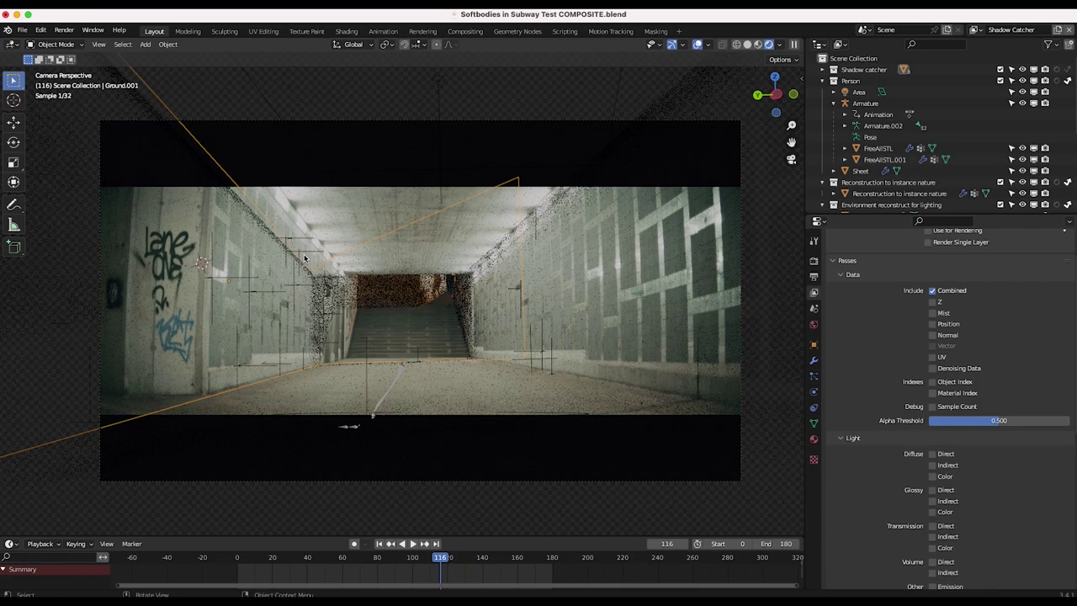
pyautogui.click(511, 243)
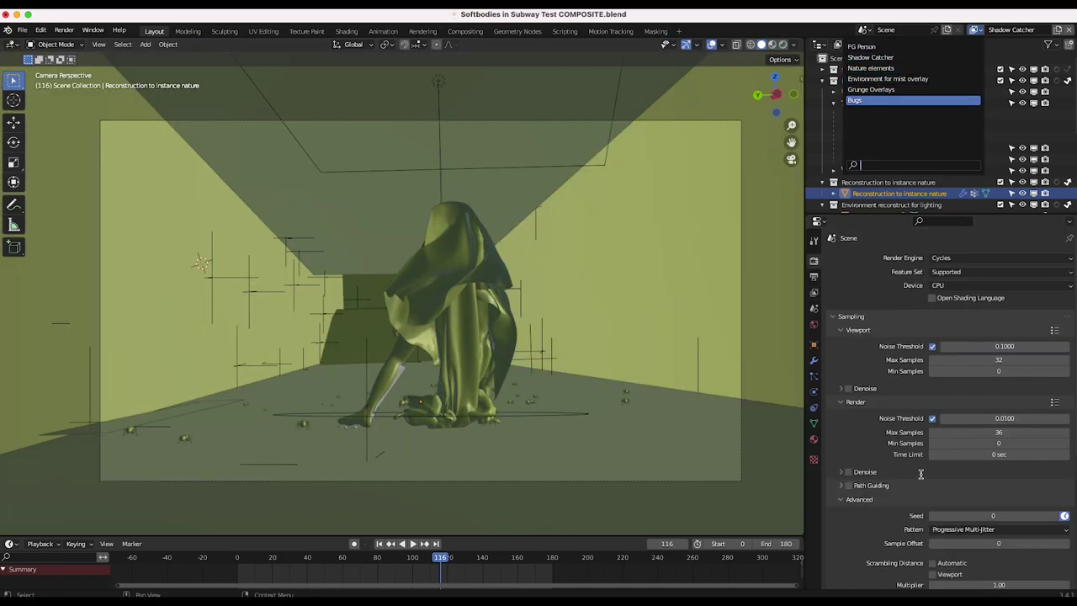
# - Switch to the compositing workspace and connect the Scale node's output to the Viewer to preview the subway movie clip
pyautogui.click(891, 479)
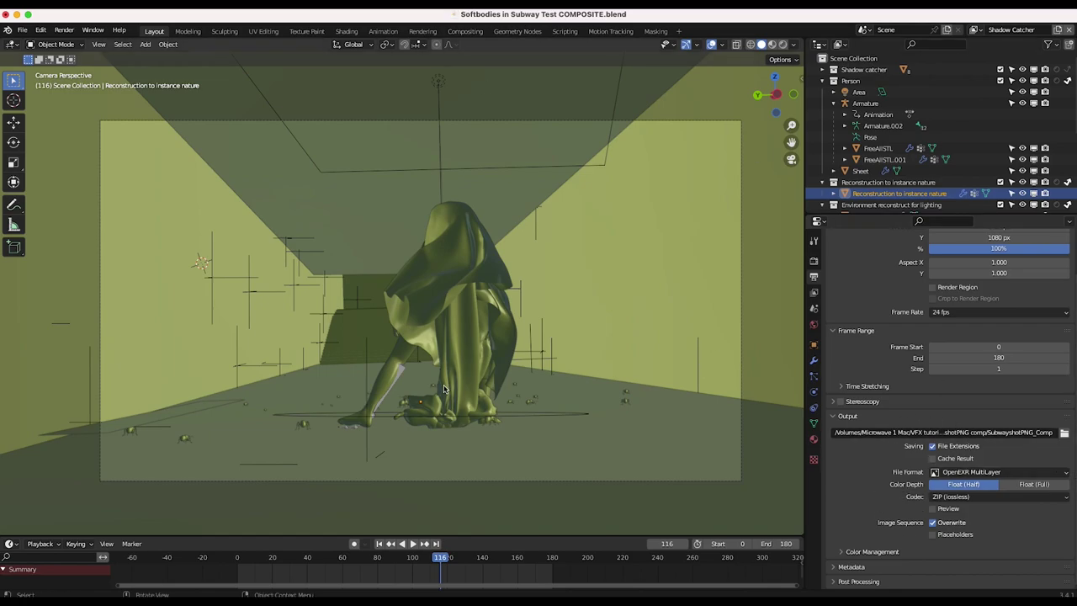
pyautogui.click(459, 32)
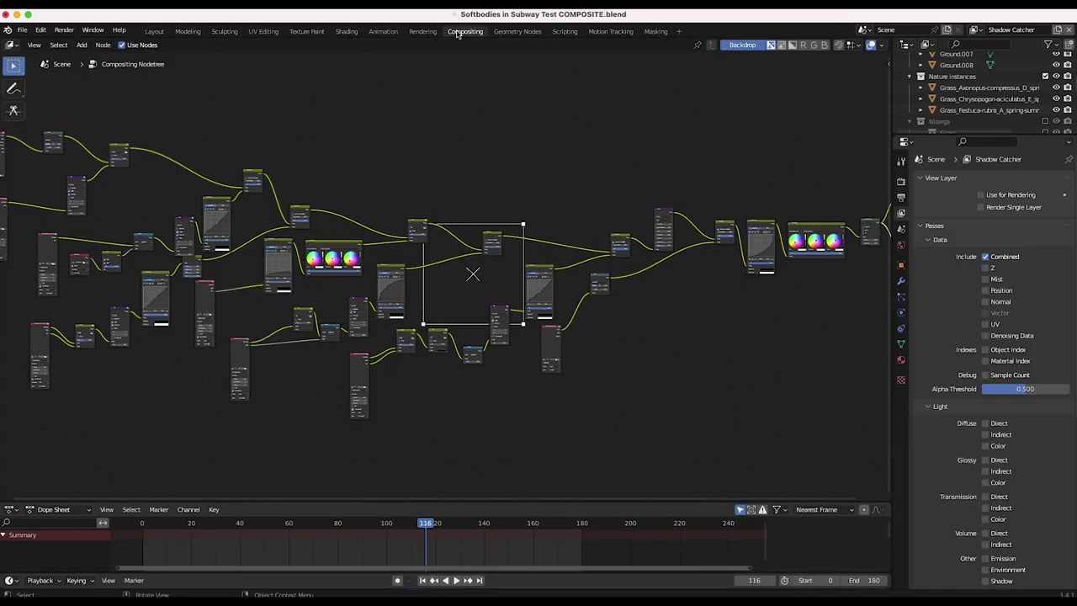
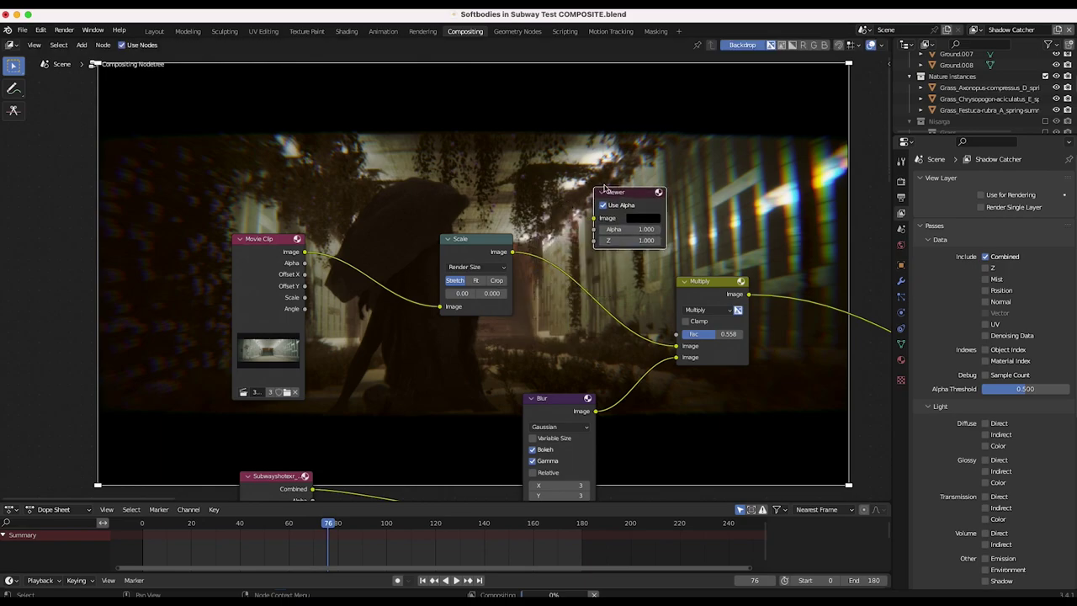
pyautogui.hscroll(5, 668, 107)
pyautogui.scroll(-3, 505, 207)
pyautogui.moveTo(390, 240); pyautogui.dragTo(588, 184)
pyautogui.hscroll(2, 506, 207)
pyautogui.scroll(6, 421, 329)
pyautogui.hscroll(3, 420, 329)
pyautogui.scroll(-8, 421, 329)
pyautogui.hscroll(-2, 420, 329)
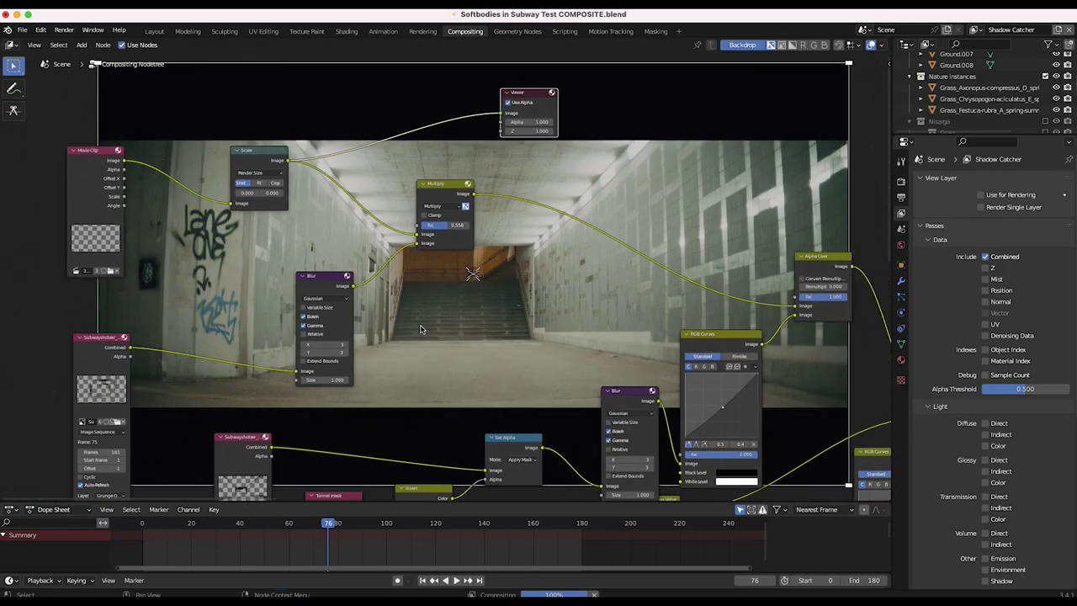
# - Examine the grunge overlay image sequence node and its path through the Blur and Multiply nodes
pyautogui.scroll(6, 421, 329)
pyautogui.hscroll(6, 420, 329)
pyautogui.scroll(-1, 421, 329)
pyautogui.scroll(-5, 422, 329)
pyautogui.hscroll(-4, 421, 329)
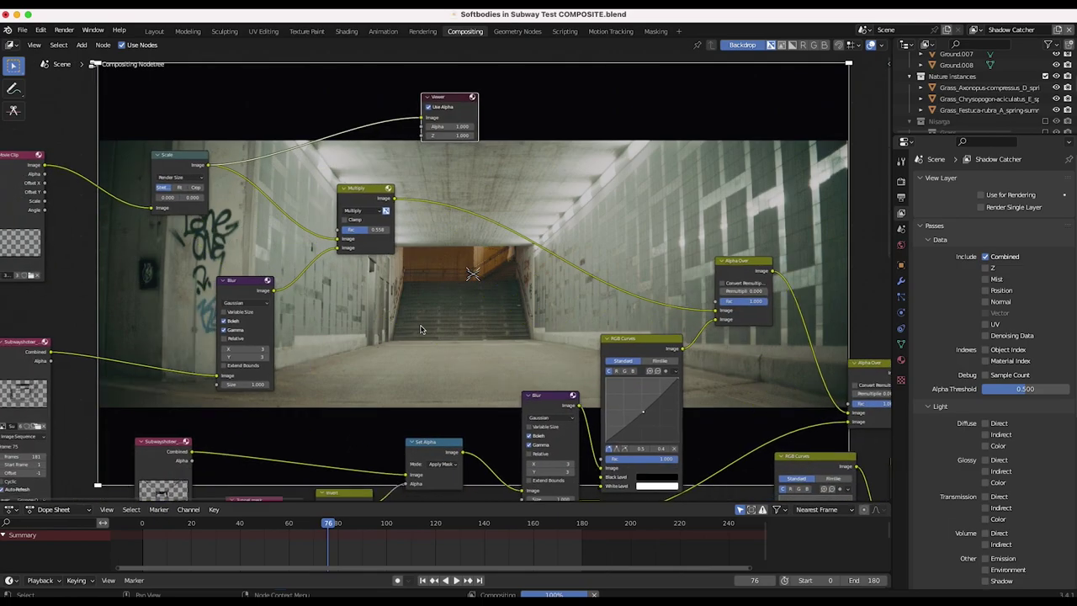
pyautogui.hscroll(-5, 216, 353)
pyautogui.scroll(8, 282, 278)
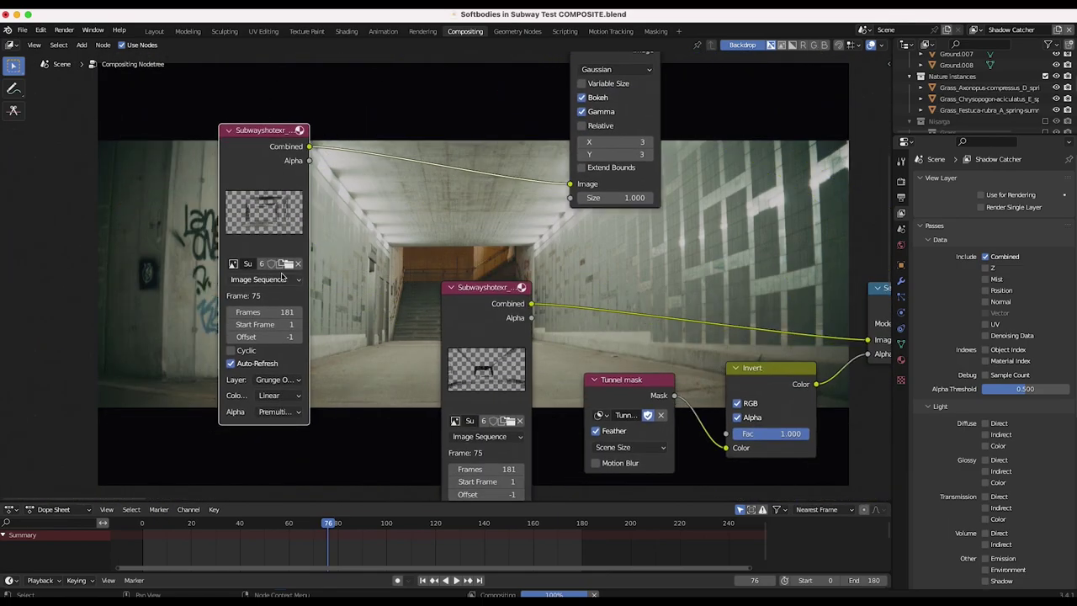
pyautogui.hscroll(-5, 277, 274)
pyautogui.scroll(2, 274, 271)
pyautogui.hscroll(2, 274, 271)
pyautogui.scroll(1, 518, 250)
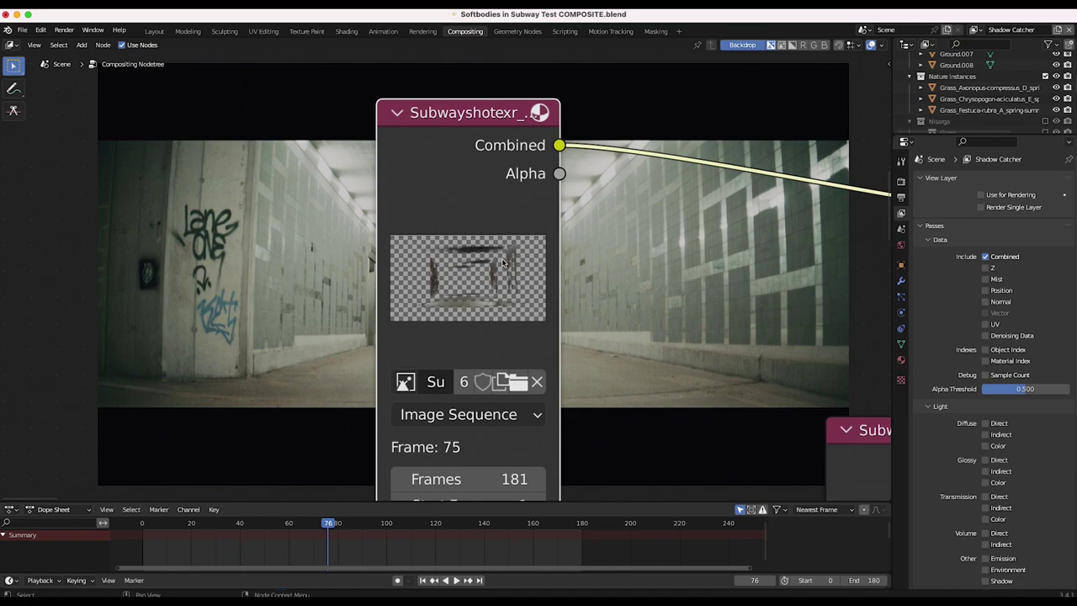
pyautogui.scroll(-10, 474, 284)
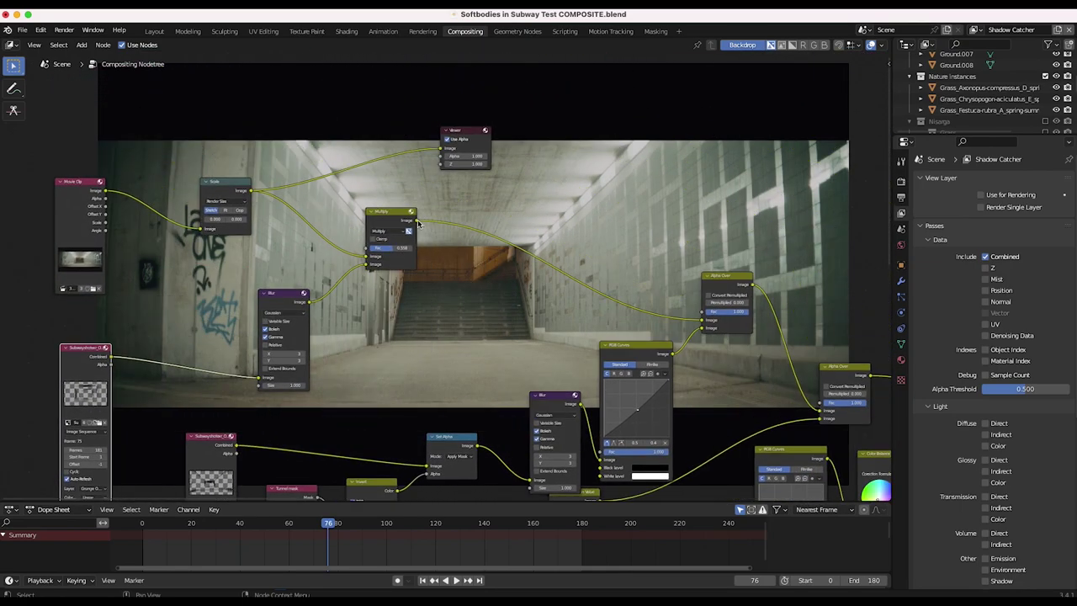
# - Connect the Multiply node's output to the Viewer and inspect the grunge blended over the footage
pyautogui.moveTo(472, 141); pyautogui.dragTo(537, 182)
pyautogui.scroll(10, 526, 200)
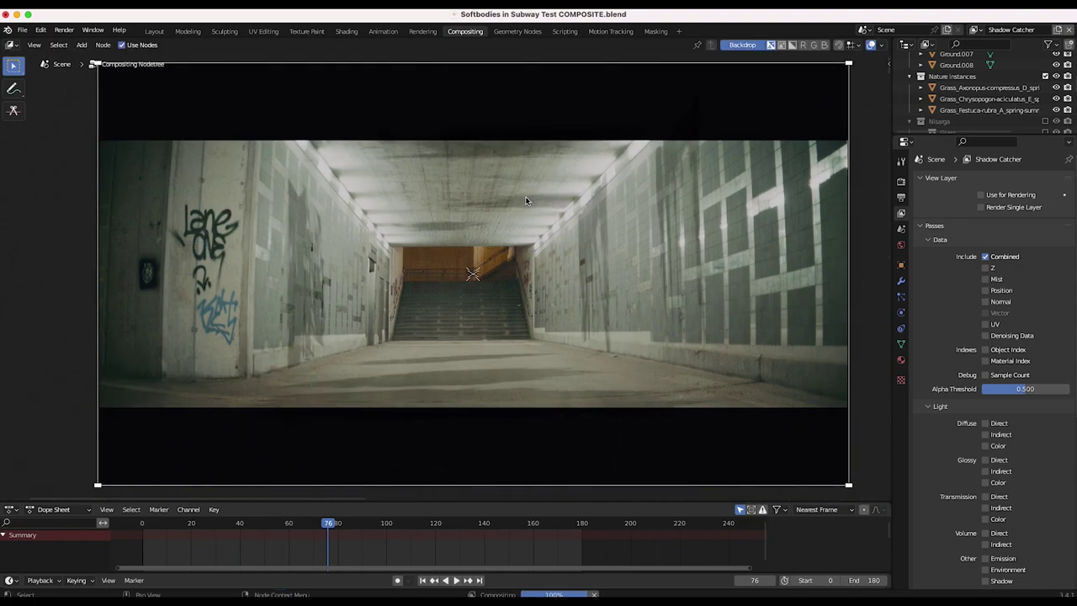
pyautogui.scroll(10, 526, 200)
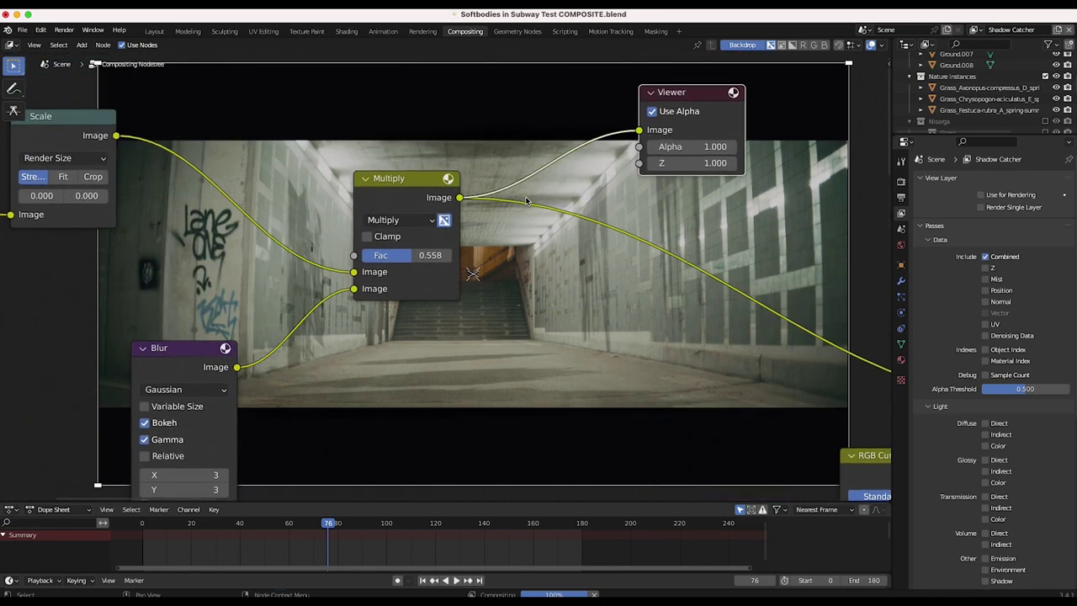
# - Connect the grunge Blur node's output to the Viewer to preview the decals on their own
pyautogui.scroll(-6, 418, 245)
pyautogui.moveTo(393, 291); pyautogui.dragTo(384, 280)
pyautogui.moveTo(174, 370); pyautogui.dragTo(693, 149)
pyautogui.click(723, 127)
pyautogui.scroll(10, 395, 388)
pyautogui.hscroll(6, 395, 388)
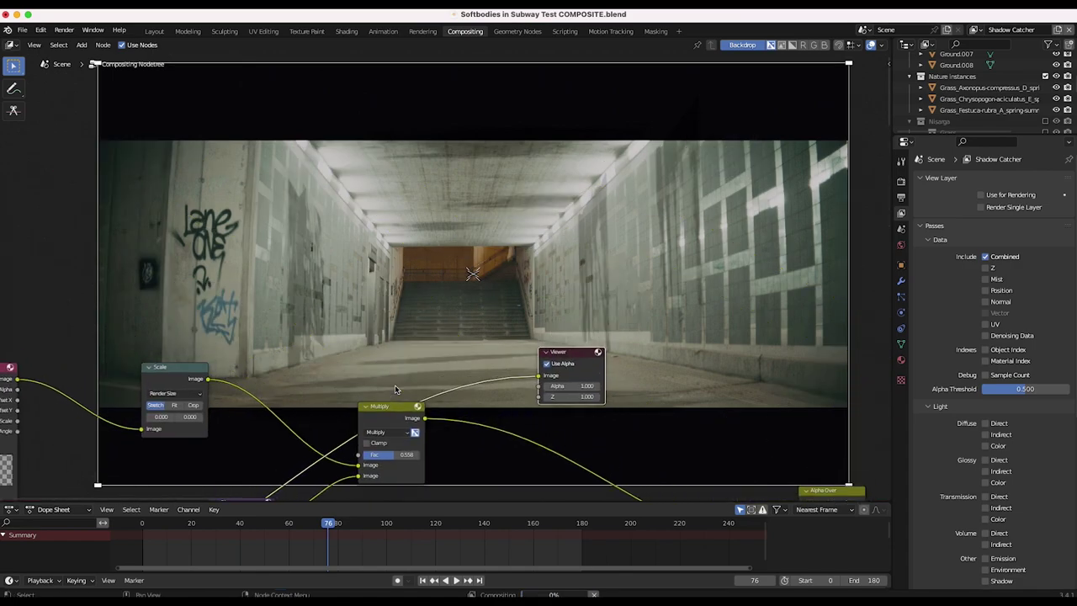
pyautogui.scroll(2, 395, 386)
pyautogui.hscroll(2, 395, 385)
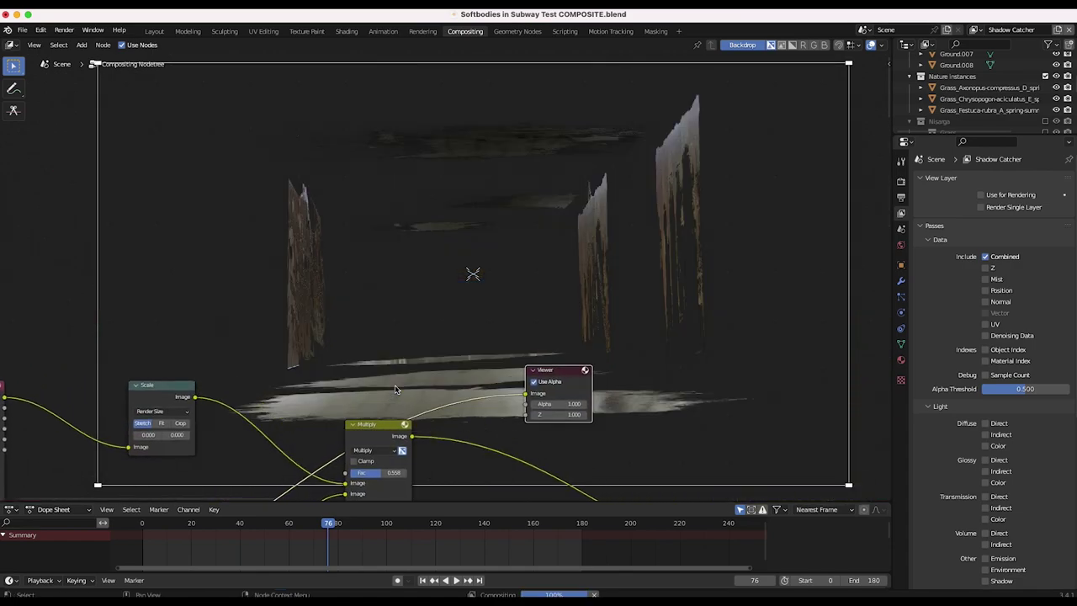
# - Route the Multiply result back into the Viewer and compare the multiplied grunge against the isolated decals
pyautogui.click(555, 374)
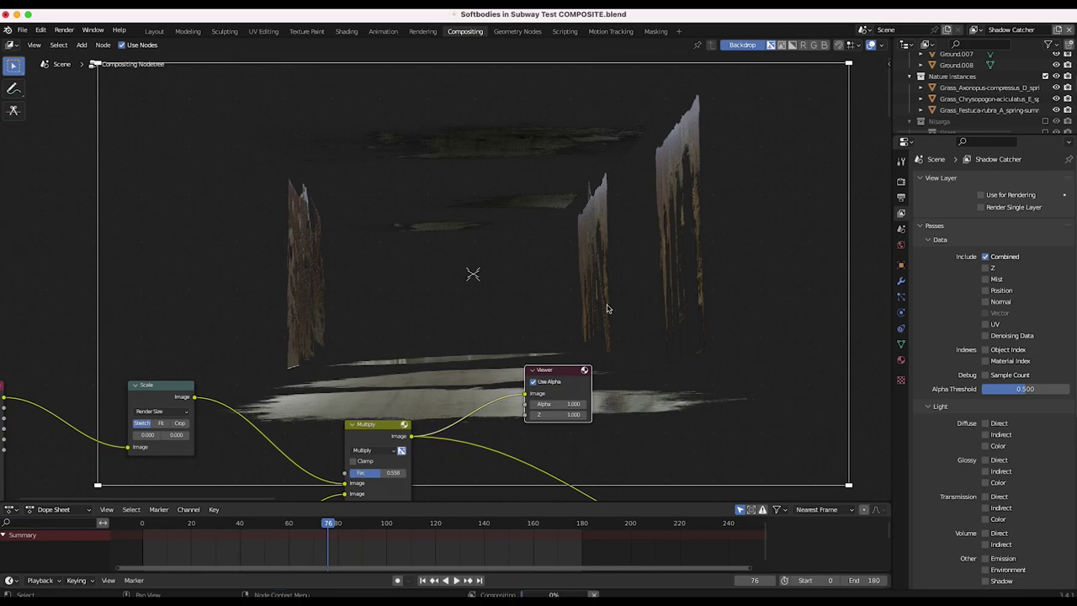
pyautogui.scroll(-10, 648, 246)
pyautogui.keyDown('ctrl'); pyautogui.scroll(-2, 648, 246); pyautogui.keyUp('ctrl')
pyautogui.scroll(10, 648, 246)
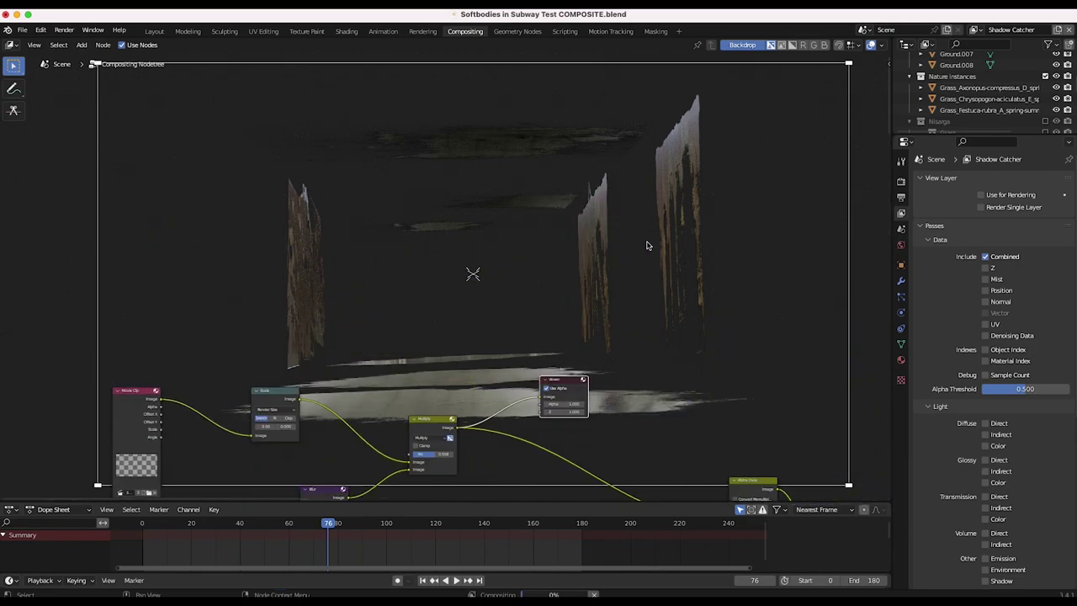
pyautogui.scroll(-7, 507, 318)
pyautogui.hscroll(-2, 507, 318)
pyautogui.keyDown('ctrl'); pyautogui.scroll(5, 488, 372); pyautogui.keyUp('ctrl')
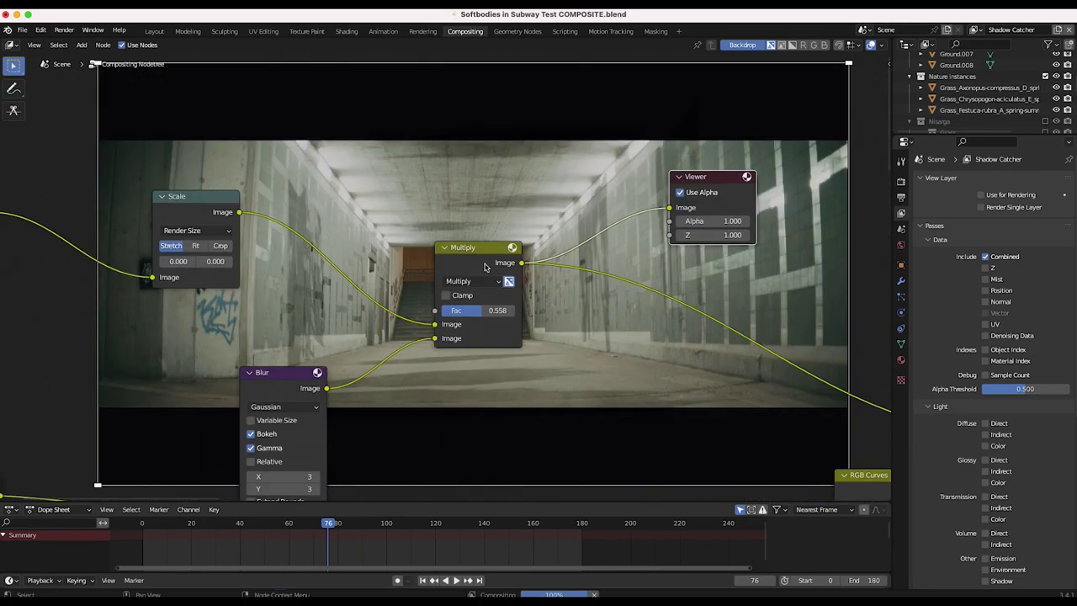
pyautogui.moveTo(467, 249)
pyautogui.mouseDown()
pyautogui.moveTo(452, 250)
pyautogui.moveTo(459, 255)
pyautogui.mouseUp()
pyautogui.keyDown('ctrl'); pyautogui.scroll(-4, 460, 256); pyautogui.keyUp('ctrl')
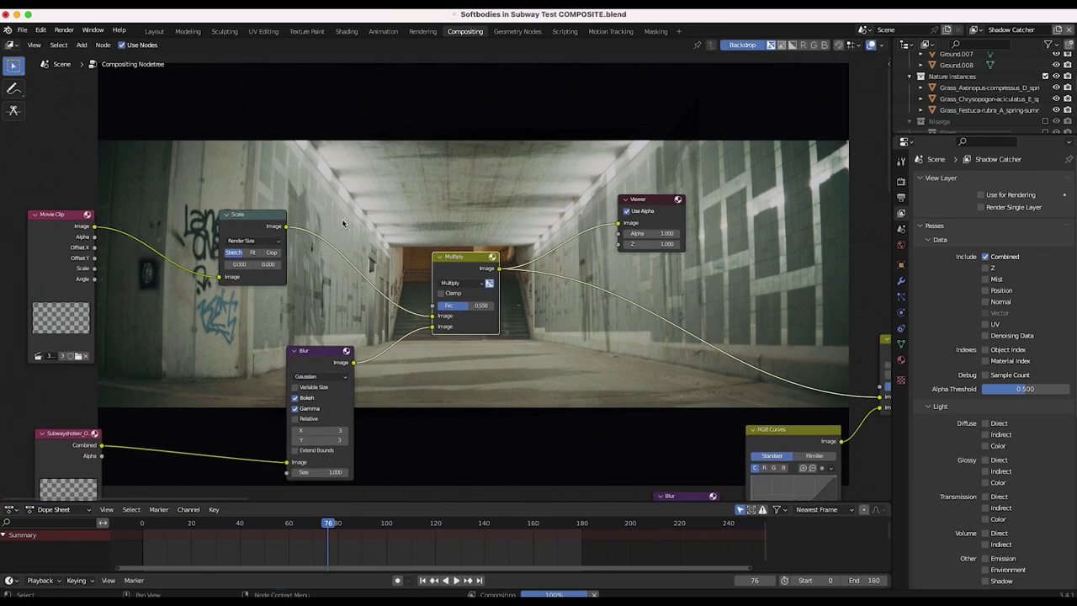
pyautogui.scroll(9, 486, 184)
pyautogui.hscroll(3, 486, 183)
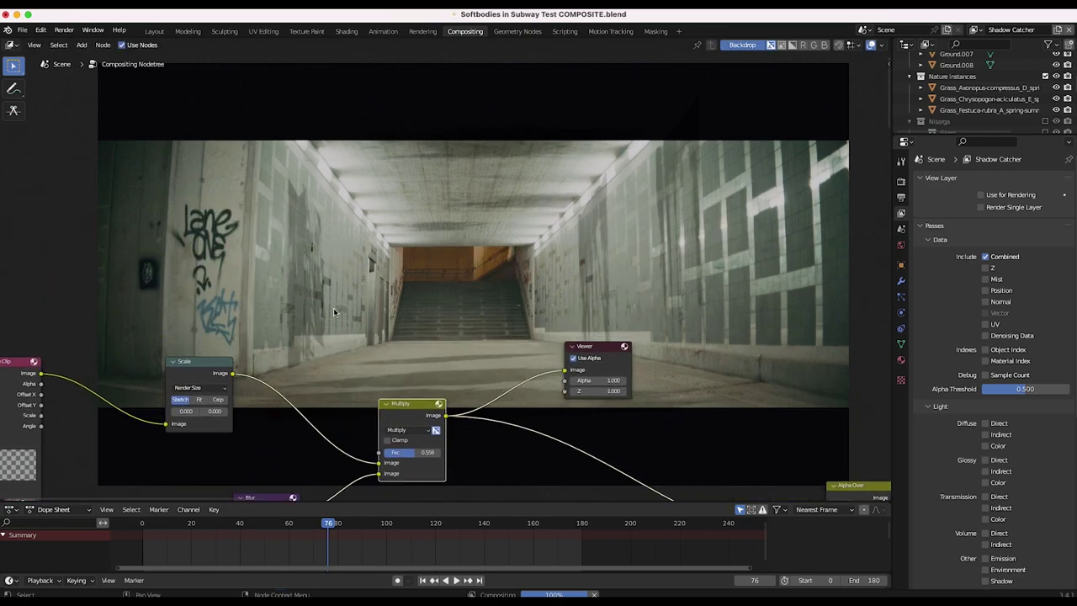
pyautogui.scroll(-5, 469, 274)
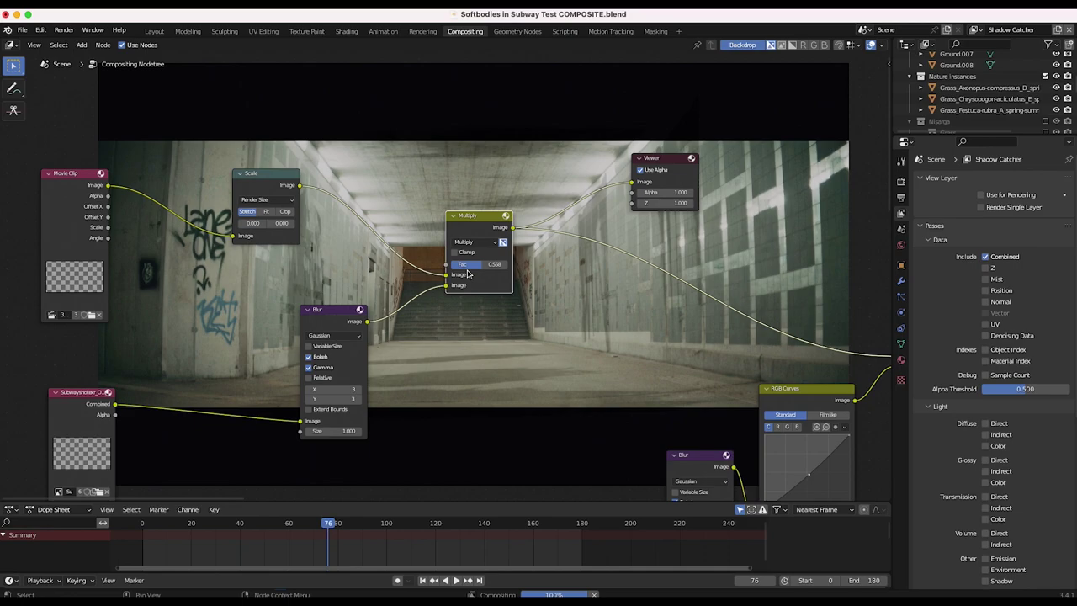
# - Test a stronger factor on the grunge Multiply node, check the overlay, and set the factor to 0.500
pyautogui.scroll(-1, 469, 274)
pyautogui.keyDown('ctrl'); pyautogui.scroll(4, 469, 274); pyautogui.keyUp('ctrl')
pyautogui.scroll(1, 428, 321)
pyautogui.hscroll(1, 428, 321)
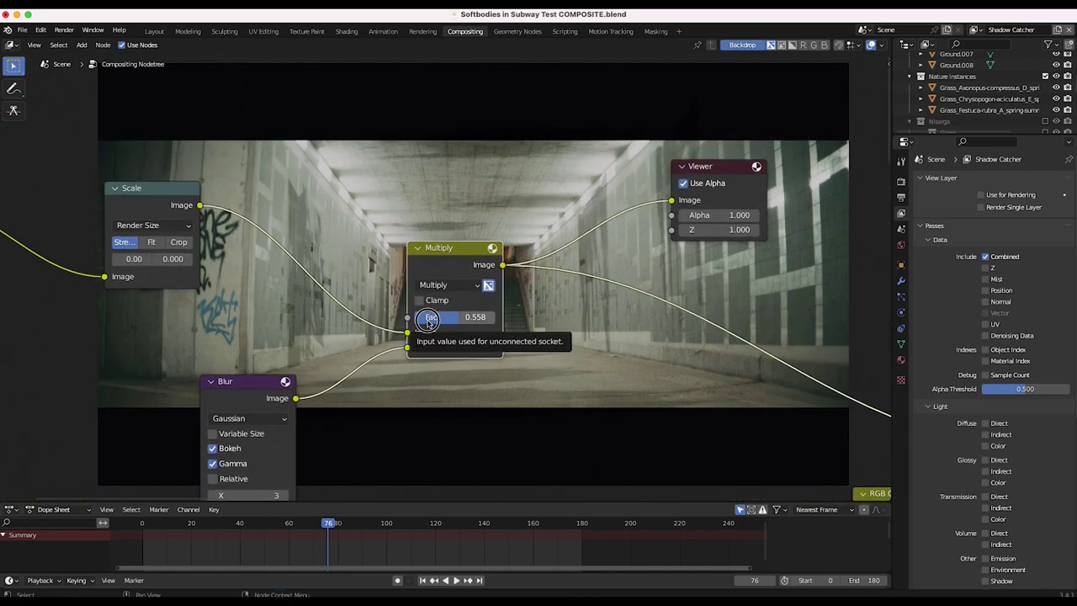
pyautogui.moveTo(429, 324); pyautogui.dragTo(488, 324)
pyautogui.scroll(8, 529, 158)
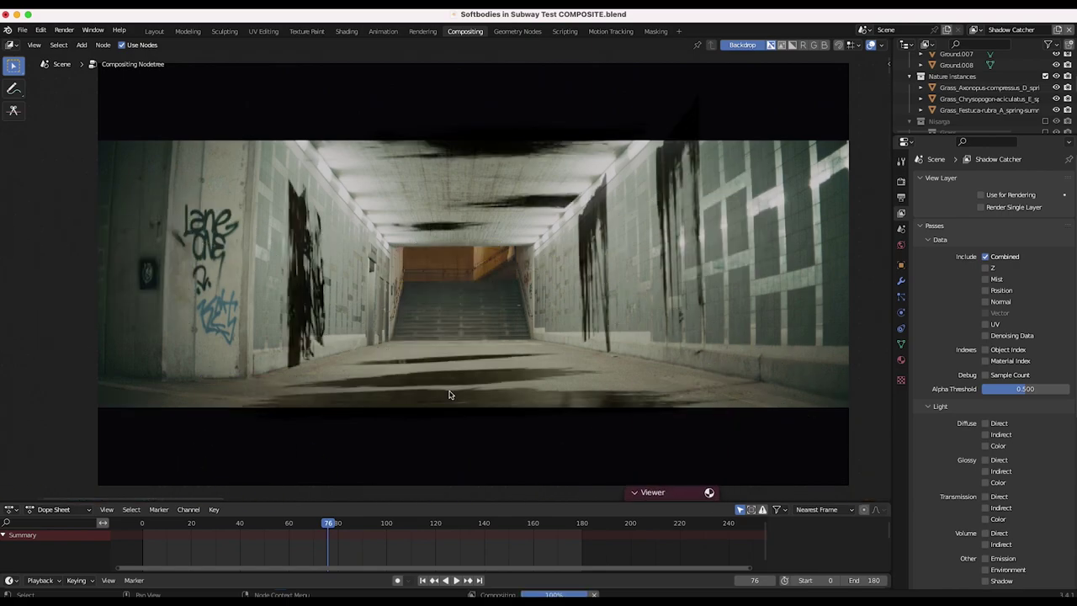
pyautogui.scroll(-5, 526, 394)
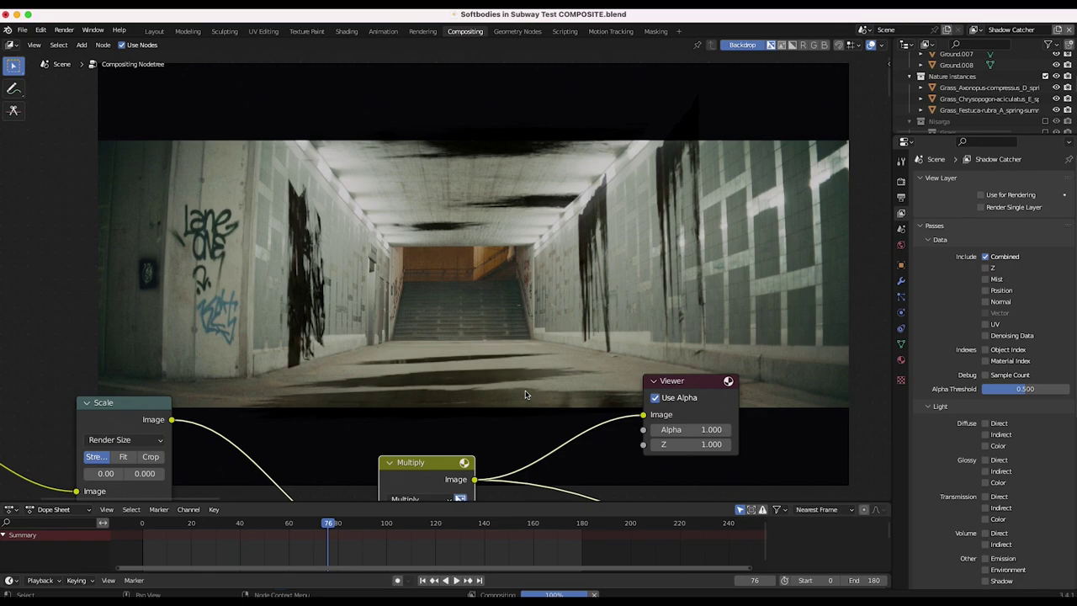
pyautogui.scroll(-8, 525, 394)
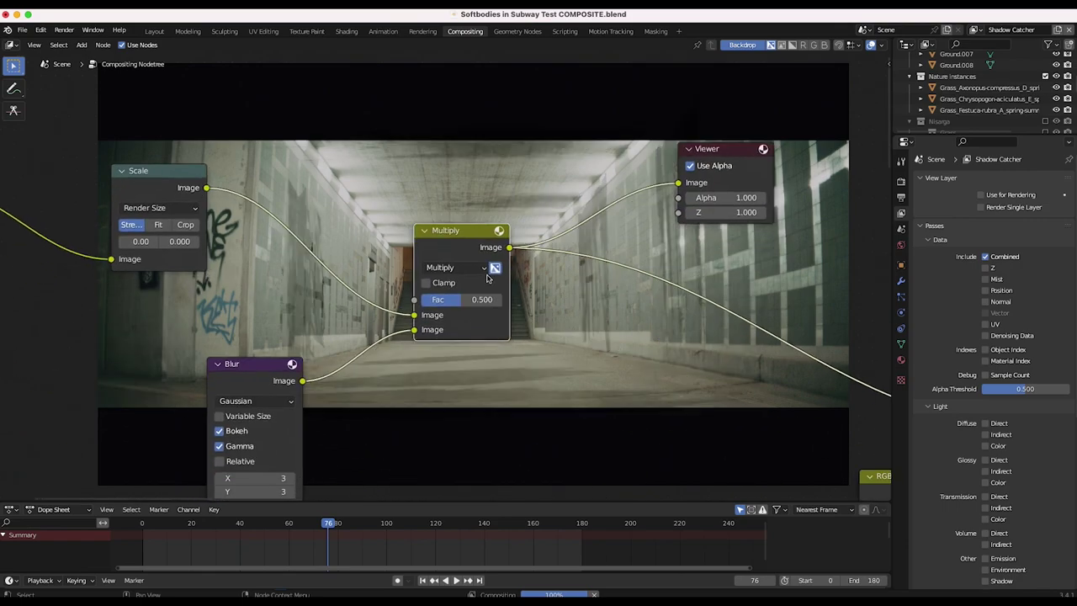
pyautogui.scroll(8, 542, 205)
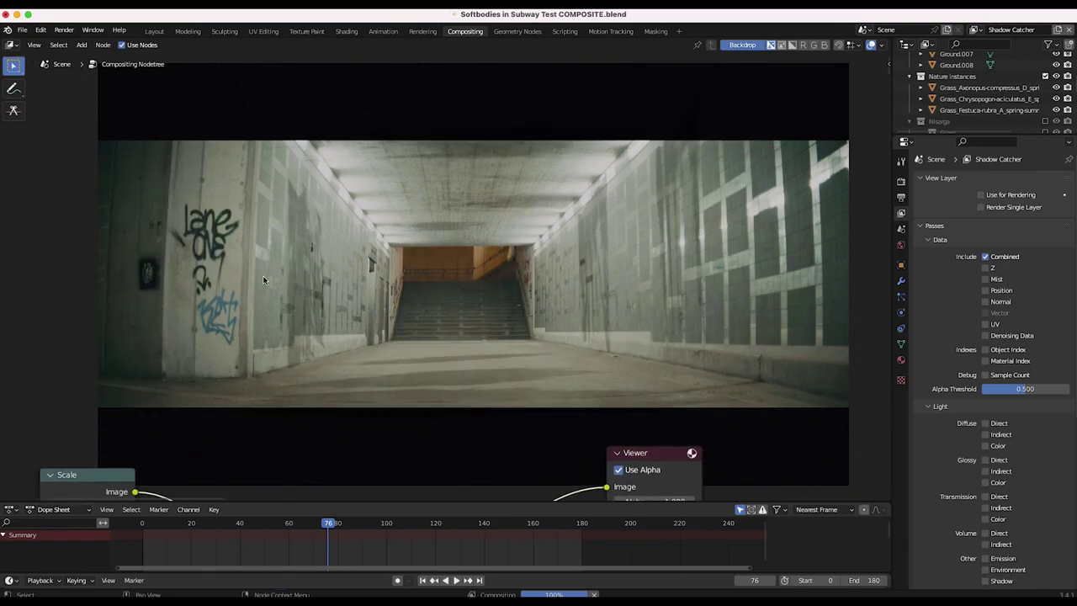
# - Move the Viewer near the first Alpha Over node and inspect the shadow catcher's image sequence, Blur and RGB Curves nodes
pyautogui.scroll(-10, 510, 353)
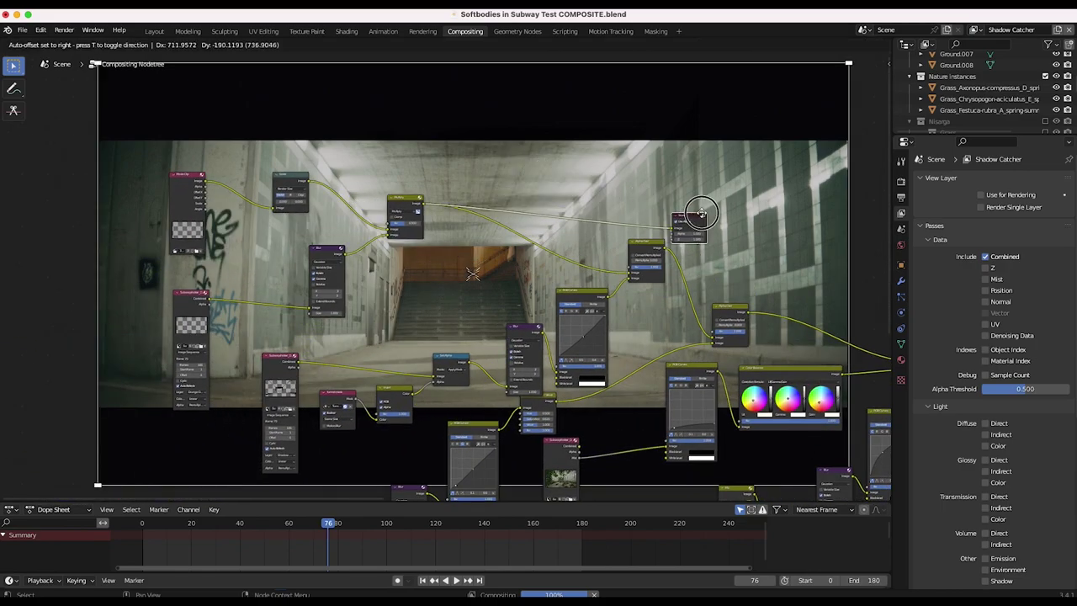
pyautogui.scroll(3, 294, 240)
pyautogui.moveTo(295, 240); pyautogui.dragTo(353, 244)
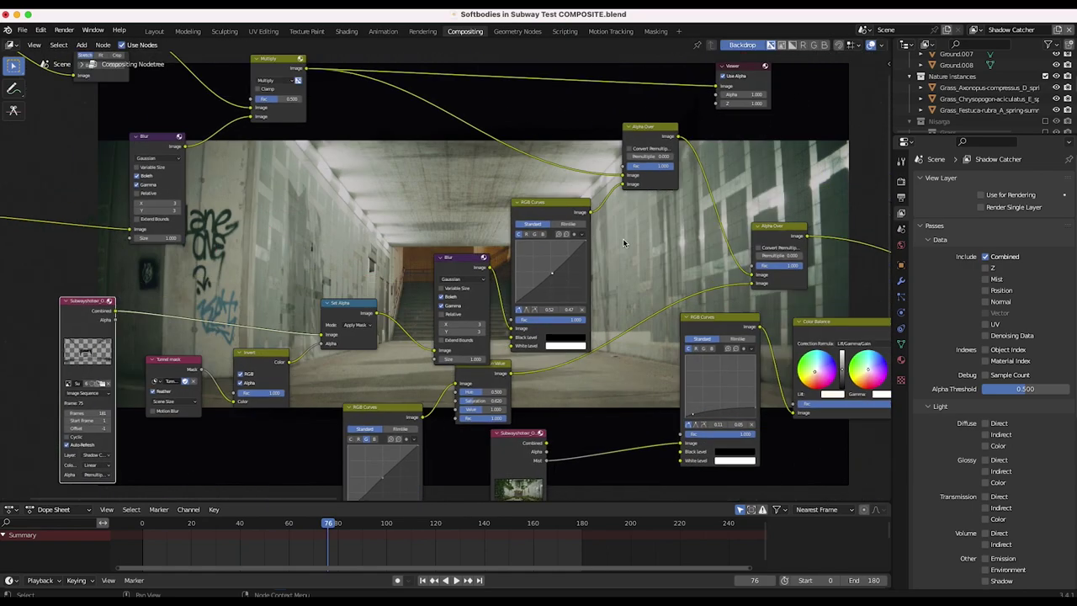
pyautogui.moveTo(341, 349); pyautogui.dragTo(306, 310)
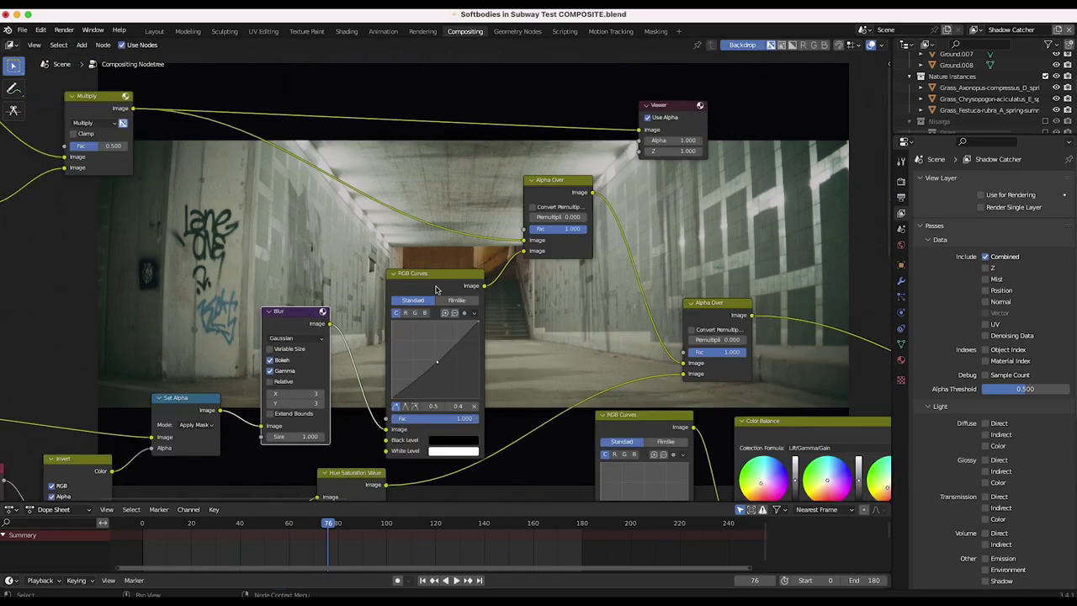
pyautogui.moveTo(431, 356); pyautogui.dragTo(394, 329, button='middle')
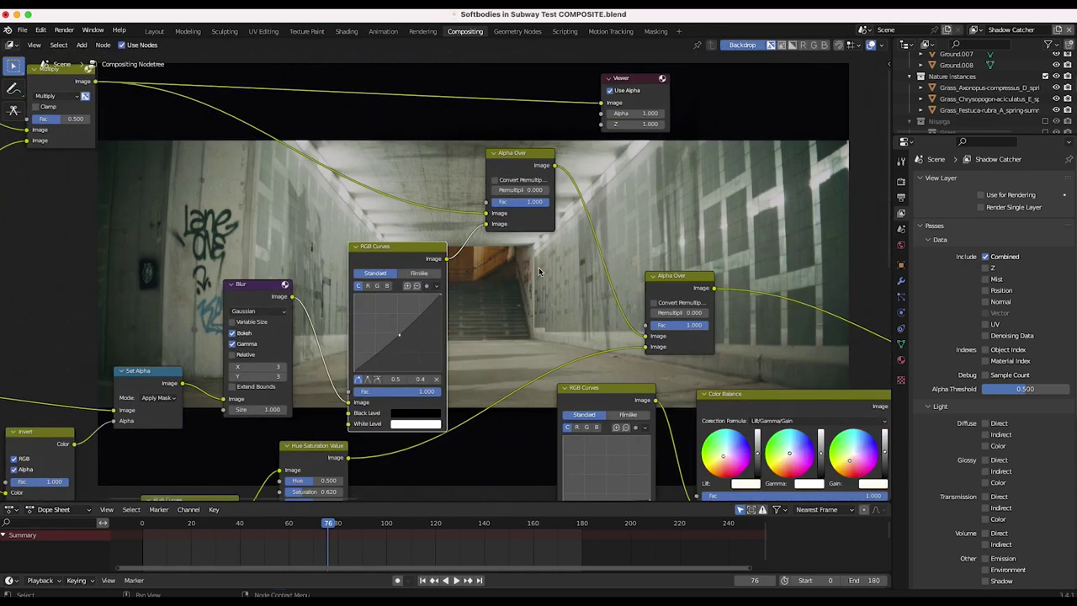
# - Connect the first Alpha Over node's output to the Viewer and inspect the shadows composited over the footage
pyautogui.moveTo(540, 272); pyautogui.dragTo(450, 361, button='middle')
pyautogui.moveTo(466, 255); pyautogui.dragTo(573, 207)
pyautogui.scroll(10, 492, 193)
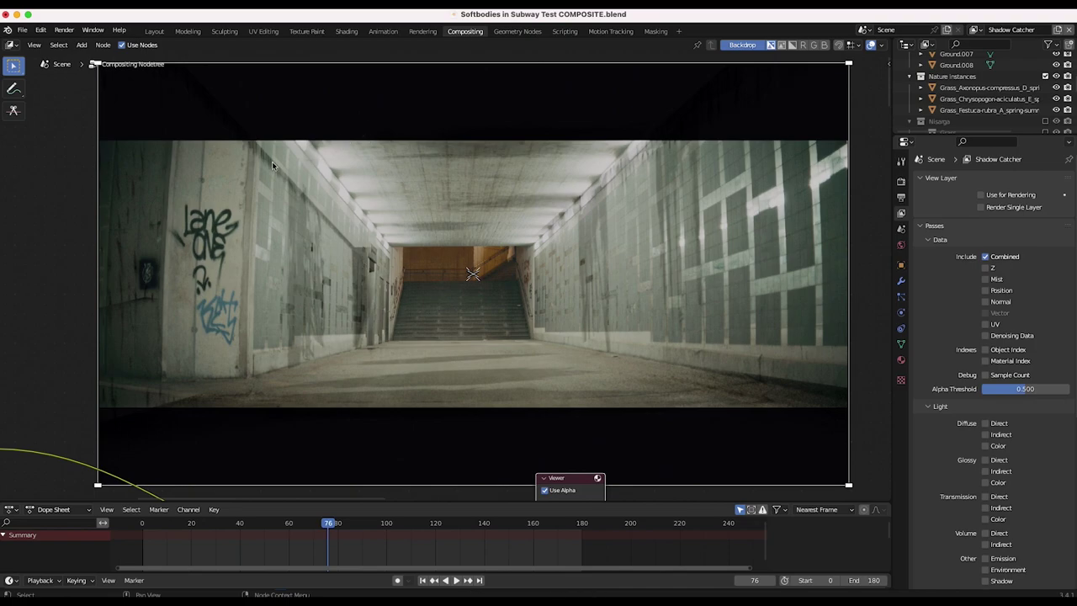
# - Preview the Set Alpha node's output in the Viewer and examine the isolated shadow catcher pass along the walls and floor
pyautogui.press('Home')
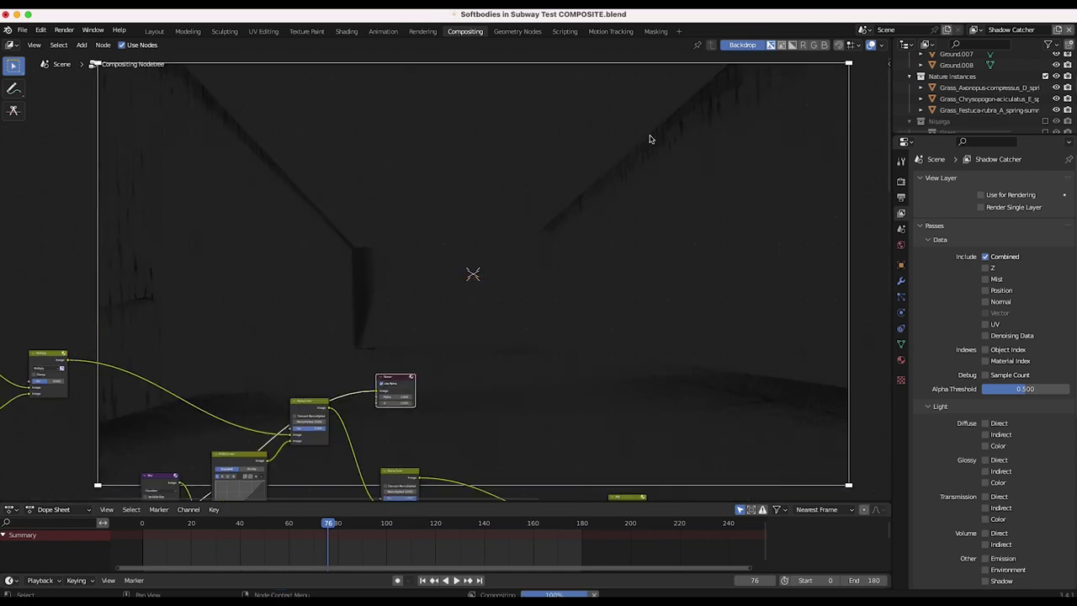
pyautogui.scroll(5, 714, 380)
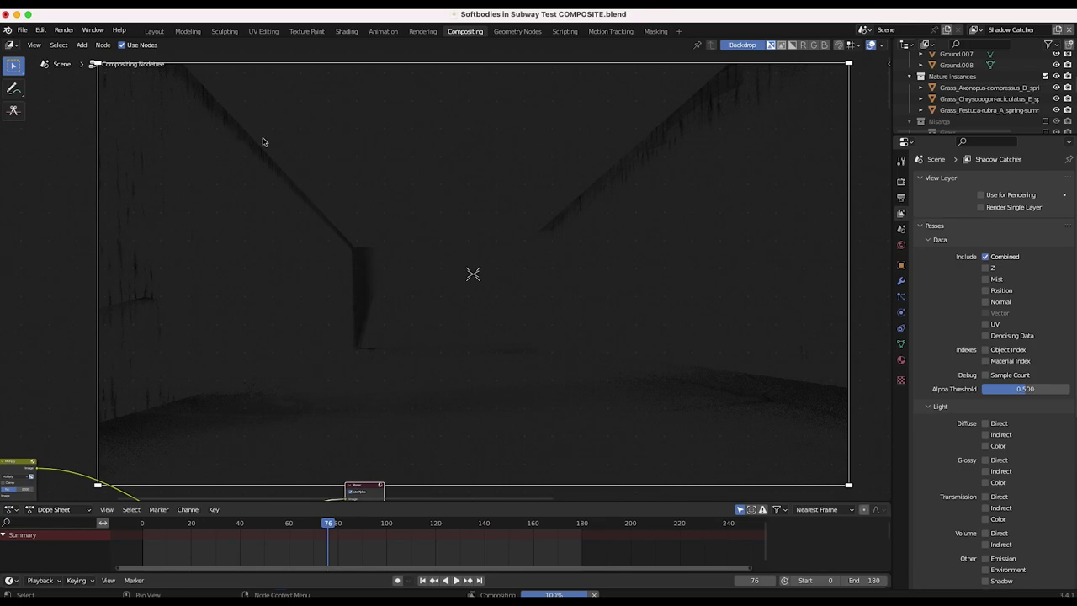
pyautogui.scroll(-3, 432, 399)
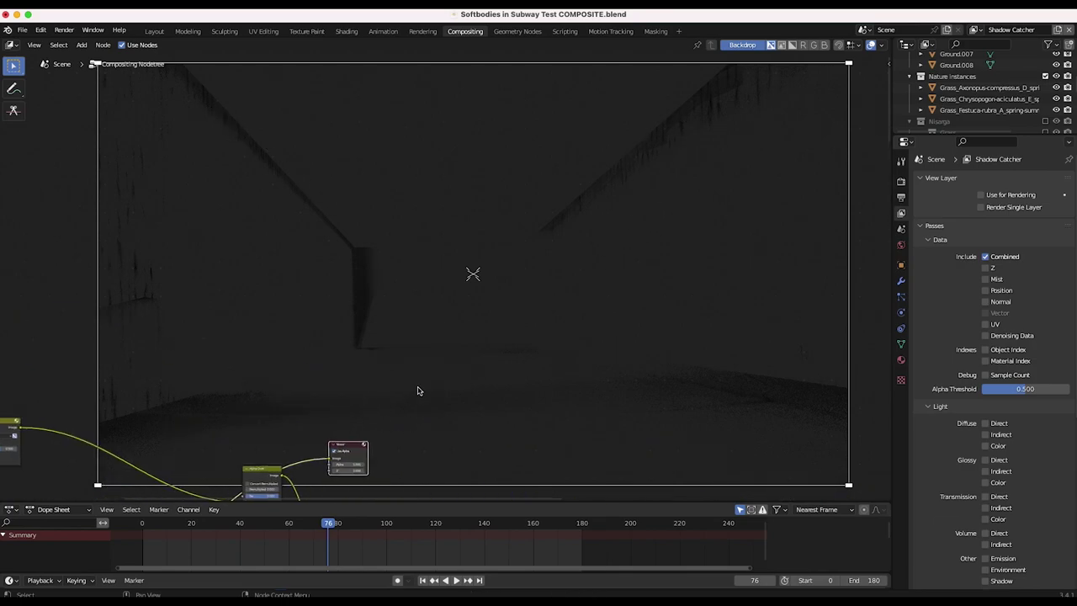
pyautogui.scroll(-3, 373, 420)
pyautogui.scroll(-4, 548, 361)
pyautogui.scroll(9, 549, 361)
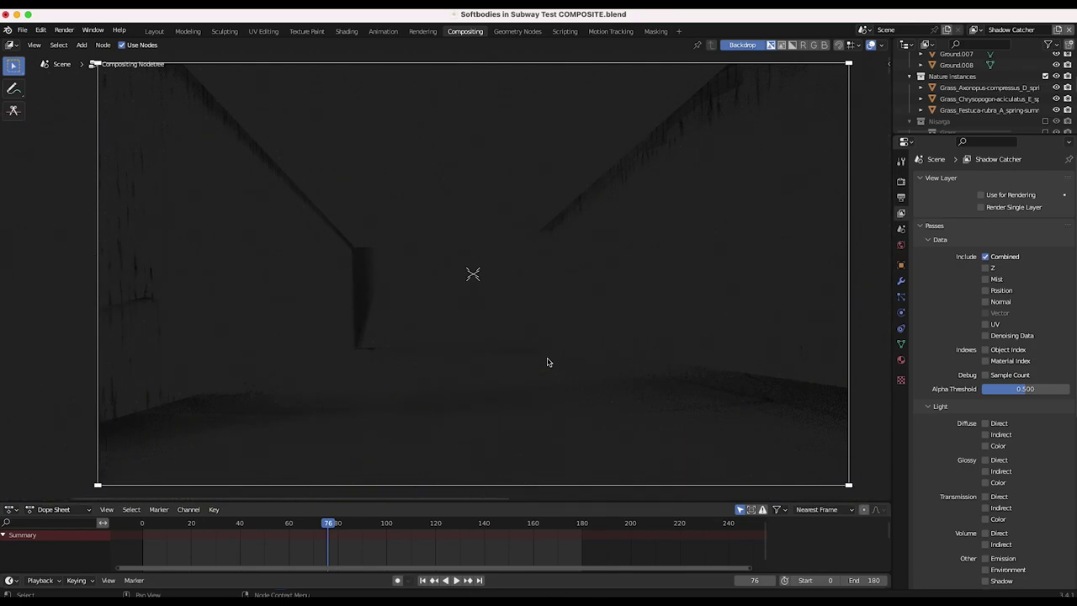
pyautogui.scroll(8, 421, 402)
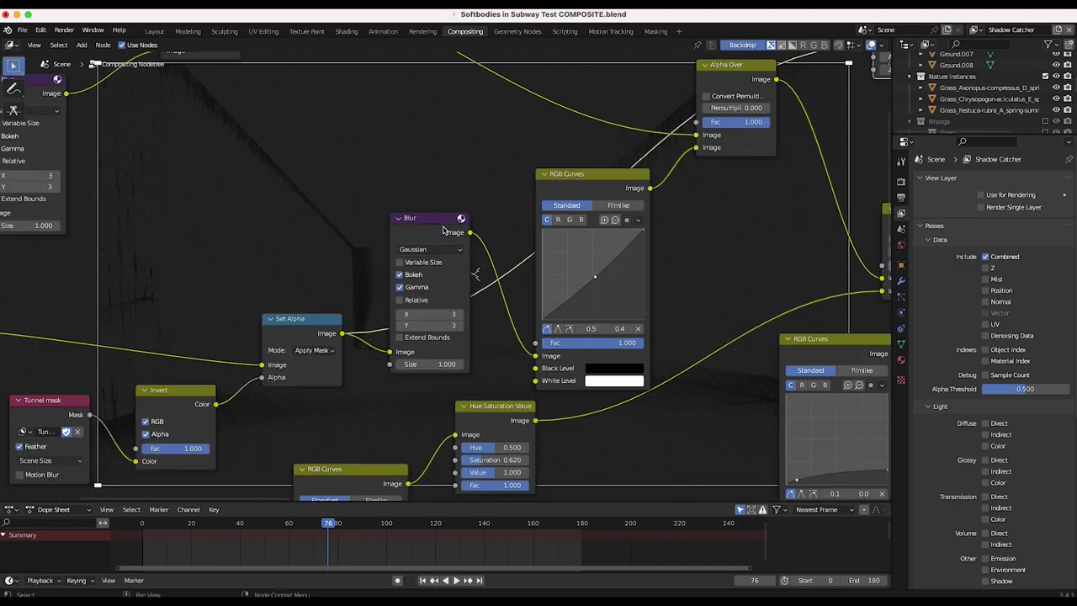
# - Select the shadow Blur node for inspection and reconnect the first Alpha Over output to the Viewer
pyautogui.click(404, 234)
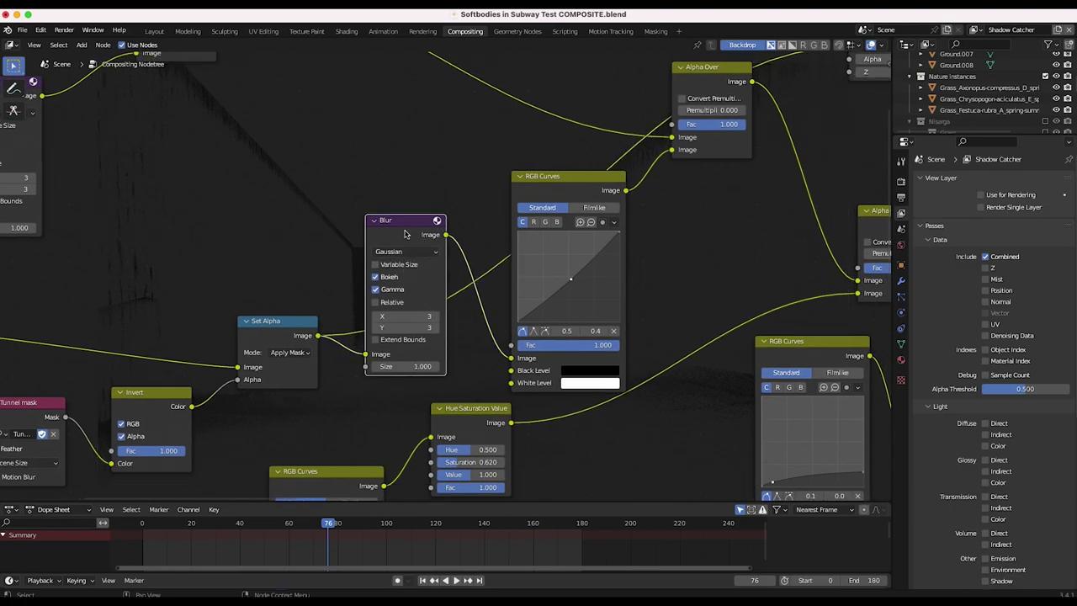
pyautogui.scroll(-2, 560, 217)
pyautogui.hscroll(7, 560, 217)
pyautogui.moveTo(372, 233); pyautogui.dragTo(440, 209)
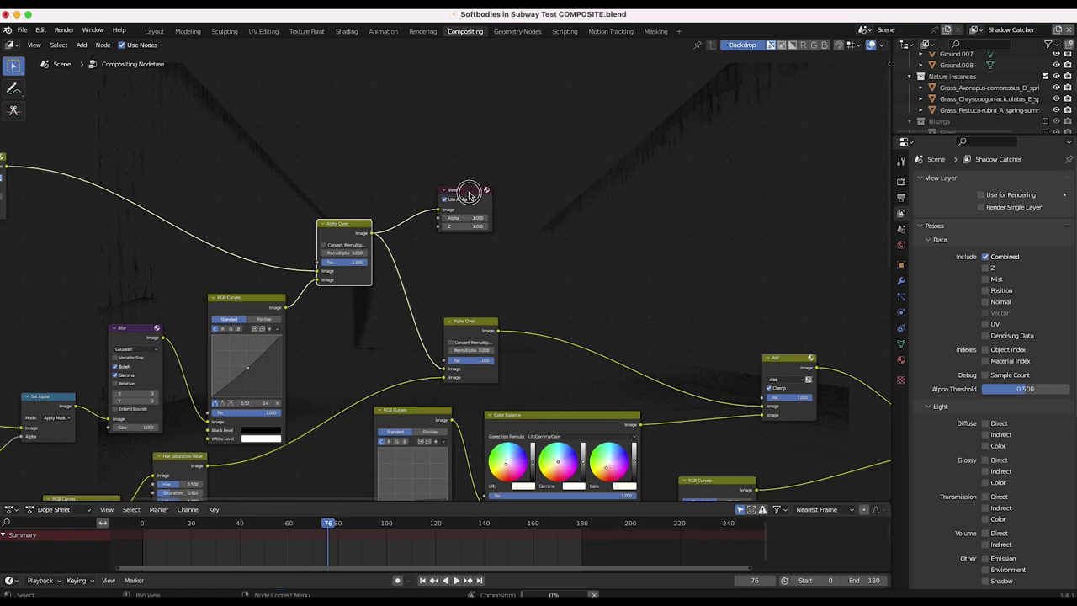
# - Move the Viewer beside the nature elements image sequence and connect the sequence's Combined output to it
pyautogui.click(469, 196)
pyautogui.scroll(-4, 469, 196)
pyautogui.hscroll(-3, 470, 196)
pyautogui.scroll(-2, 470, 196)
pyautogui.hscroll(-8, 471, 196)
pyautogui.scroll(-5, 470, 196)
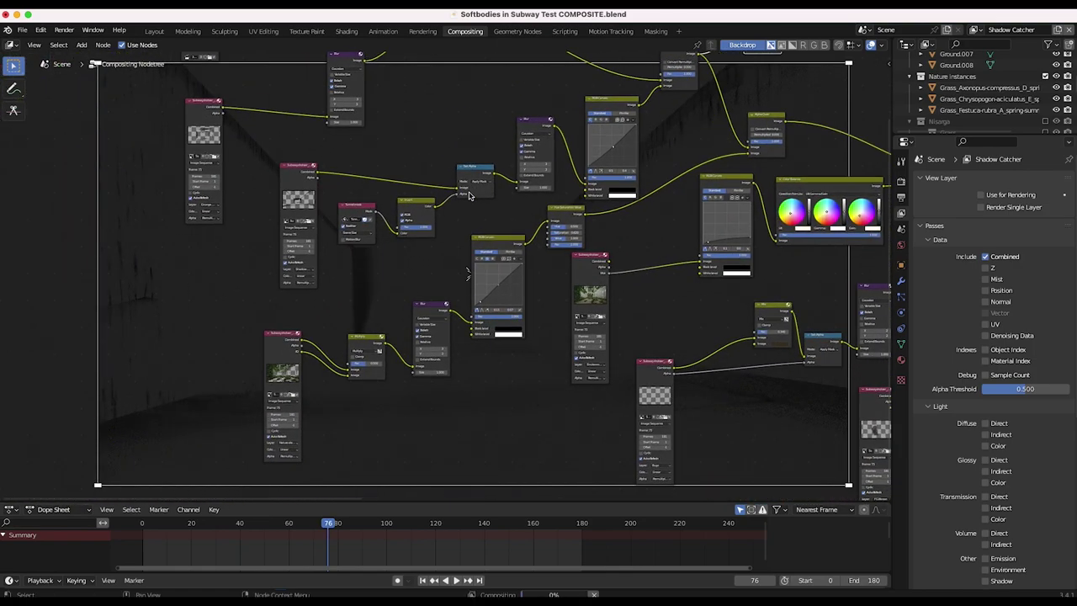
pyautogui.scroll(5, 374, 239)
pyautogui.hscroll(-3, 372, 238)
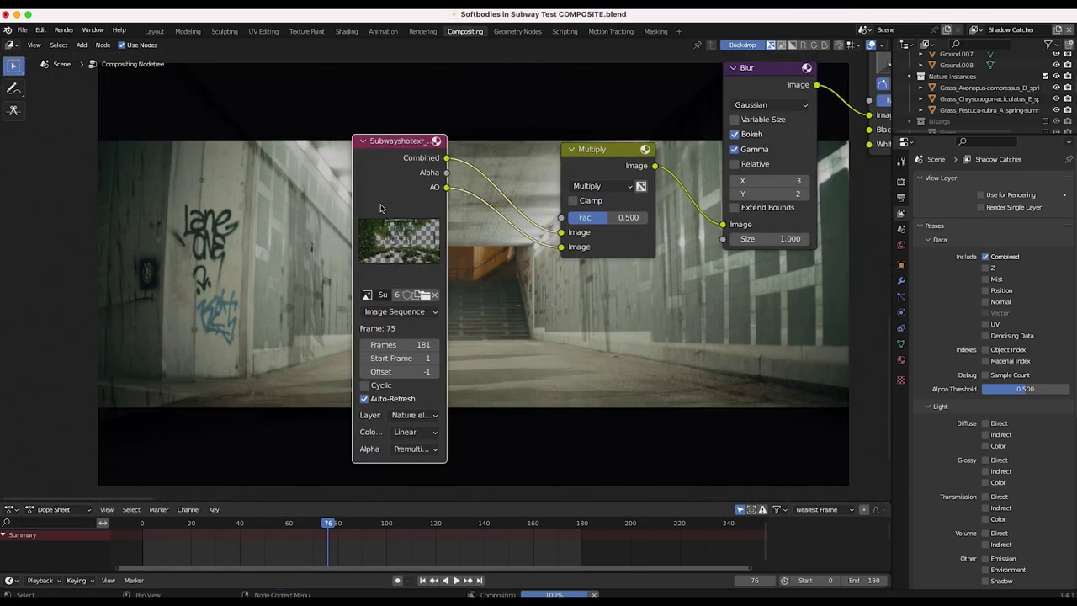
pyautogui.scroll(-5, 383, 220)
pyautogui.scroll(2, 265, 370)
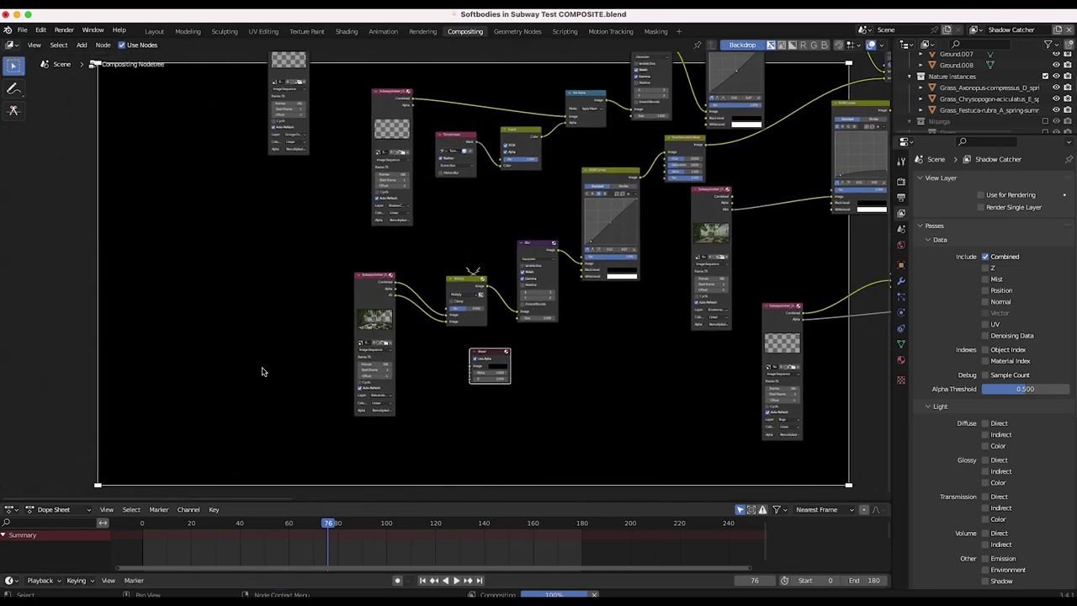
pyautogui.moveTo(389, 280); pyautogui.dragTo(489, 393)
pyautogui.moveTo(516, 375); pyautogui.dragTo(590, 362)
# - Examine the isolated nature pass and the nature image sequence's outputs and layer settings
pyautogui.scroll(10, 512, 181)
pyautogui.hscroll(3, 512, 181)
pyautogui.scroll(-9, 511, 181)
pyautogui.hscroll(-8, 512, 181)
pyautogui.hscroll(7, 512, 183)
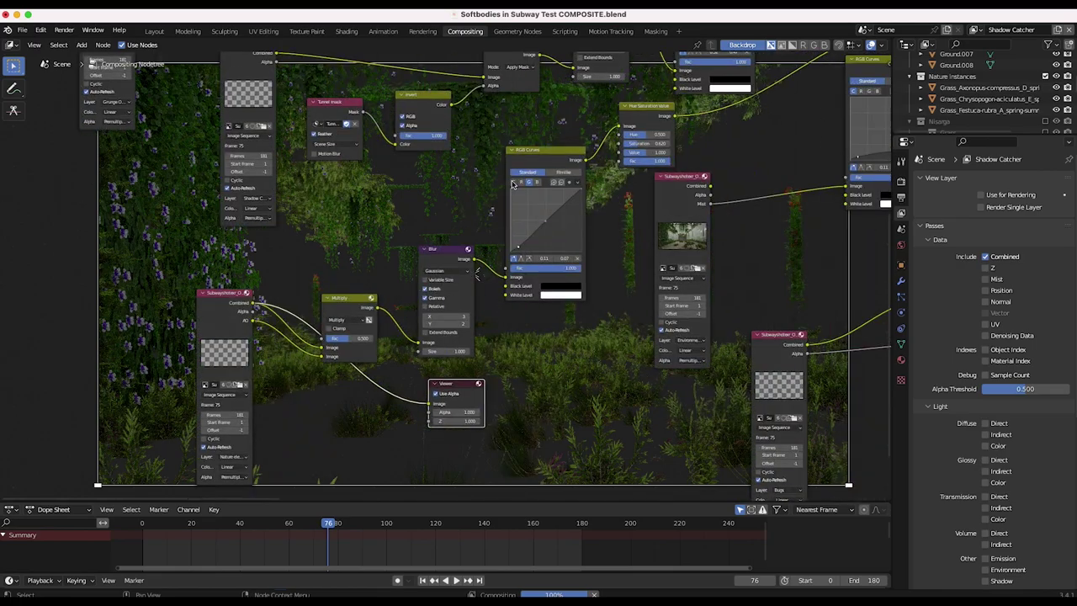
pyautogui.scroll(3, 315, 229)
pyautogui.click(316, 229)
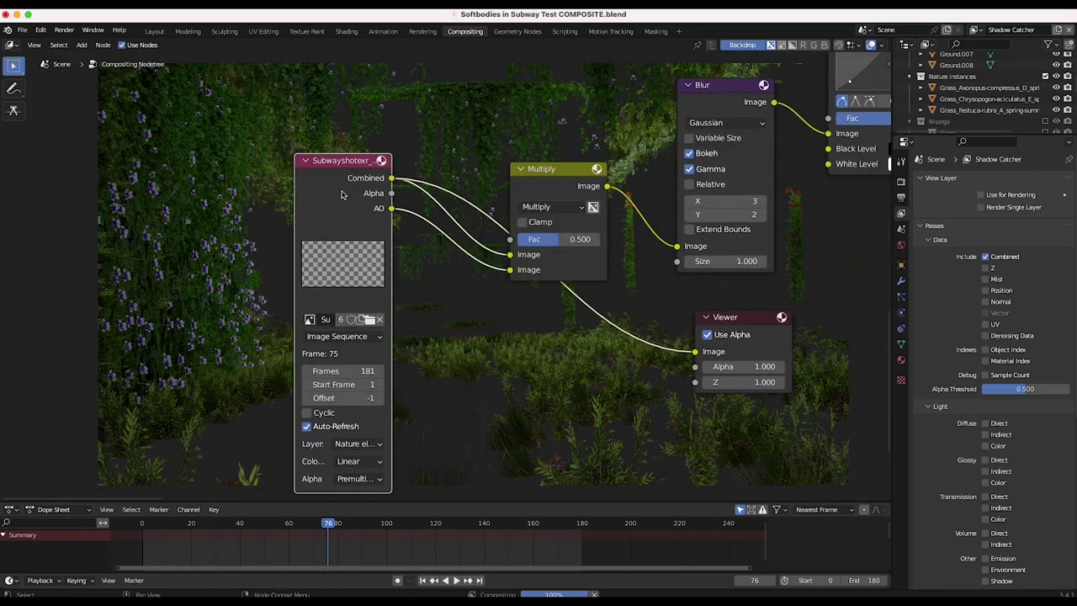
# - Connect the output of the nature branch's Multiply node to the Viewer and examine the foliage combined with ambient occlusion
pyautogui.moveTo(557, 191); pyautogui.dragTo(519, 184)
pyautogui.hscroll(5, 519, 183)
pyautogui.scroll(3, 518, 183)
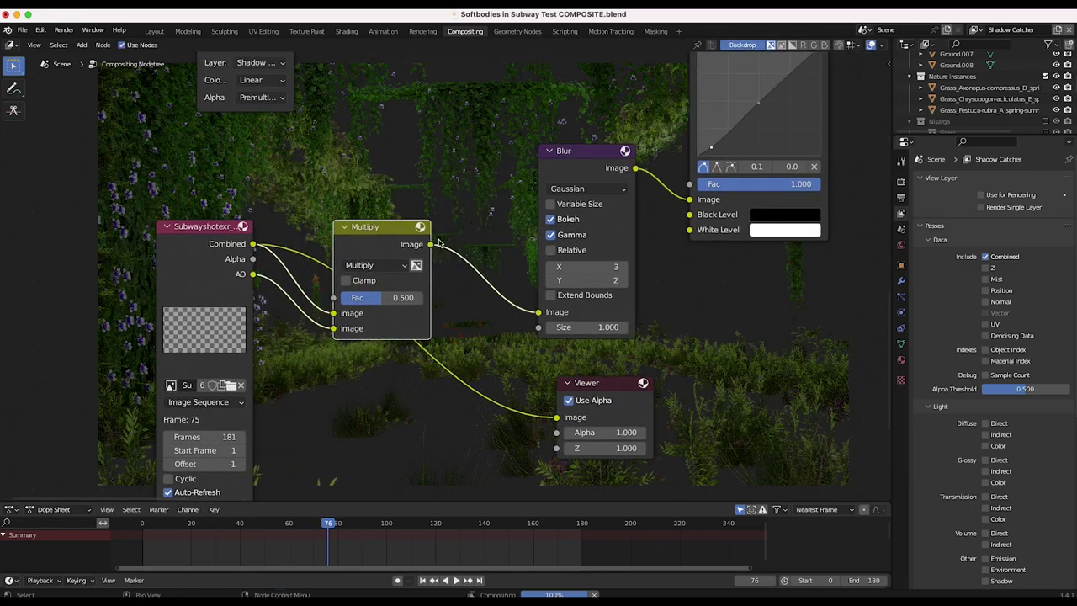
pyautogui.moveTo(430, 244); pyautogui.dragTo(556, 416)
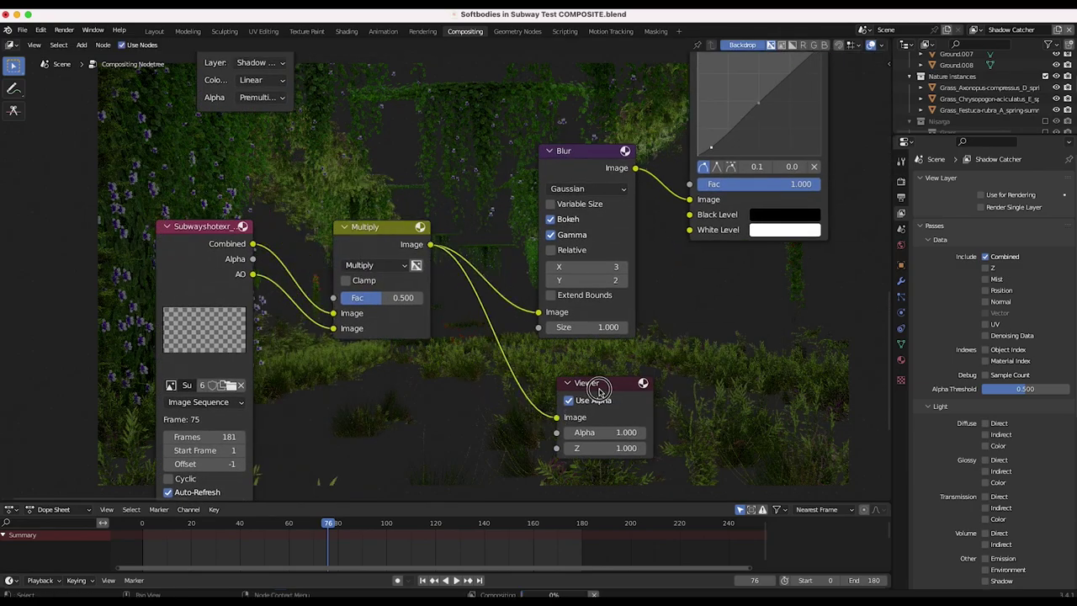
pyautogui.scroll(-10, 599, 389)
pyautogui.hscroll(-4, 599, 390)
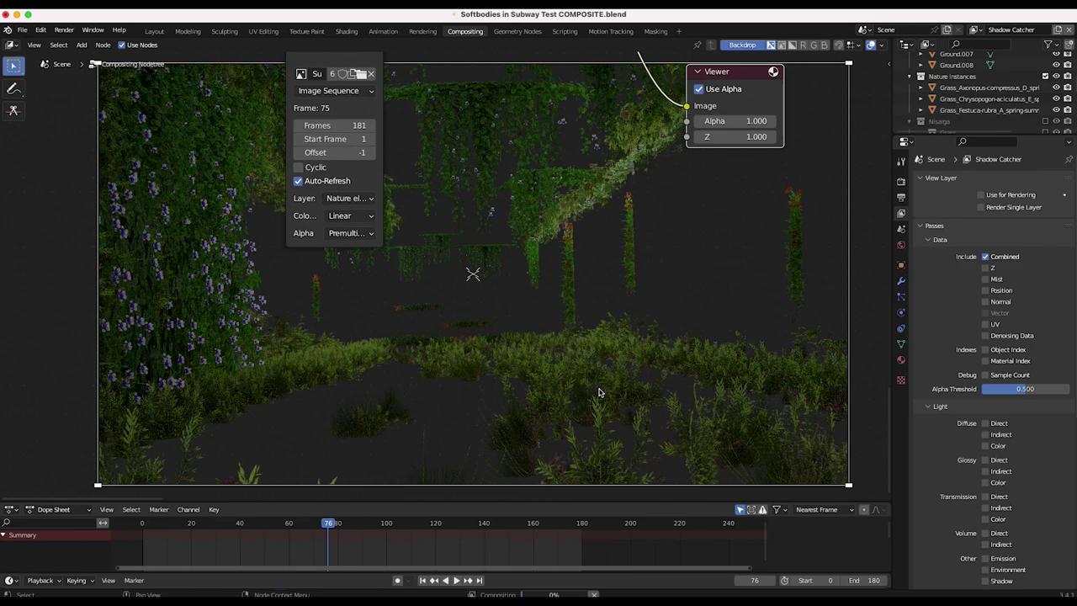
pyautogui.scroll(12, 598, 220)
pyautogui.hscroll(13, 598, 220)
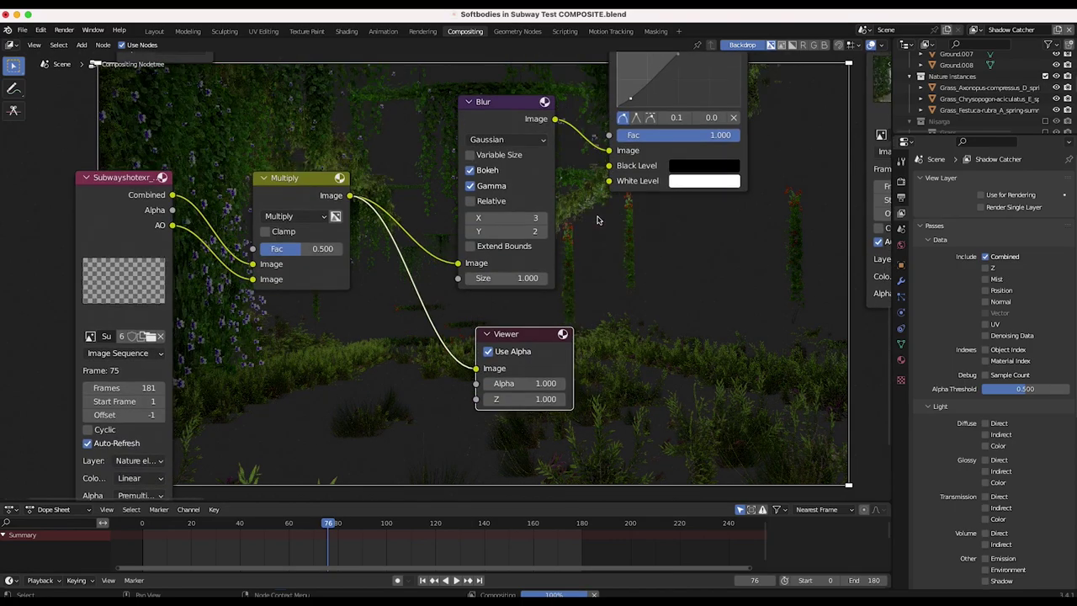
# - Inspect the nature branch's Blur, RGB Curves and Hue Saturation Value nodes in turn
pyautogui.keyDown('ctrl'); pyautogui.scroll(-3, 598, 220); pyautogui.keyUp('ctrl')
pyautogui.scroll(1, 598, 220)
pyautogui.hscroll(1, 597, 220)
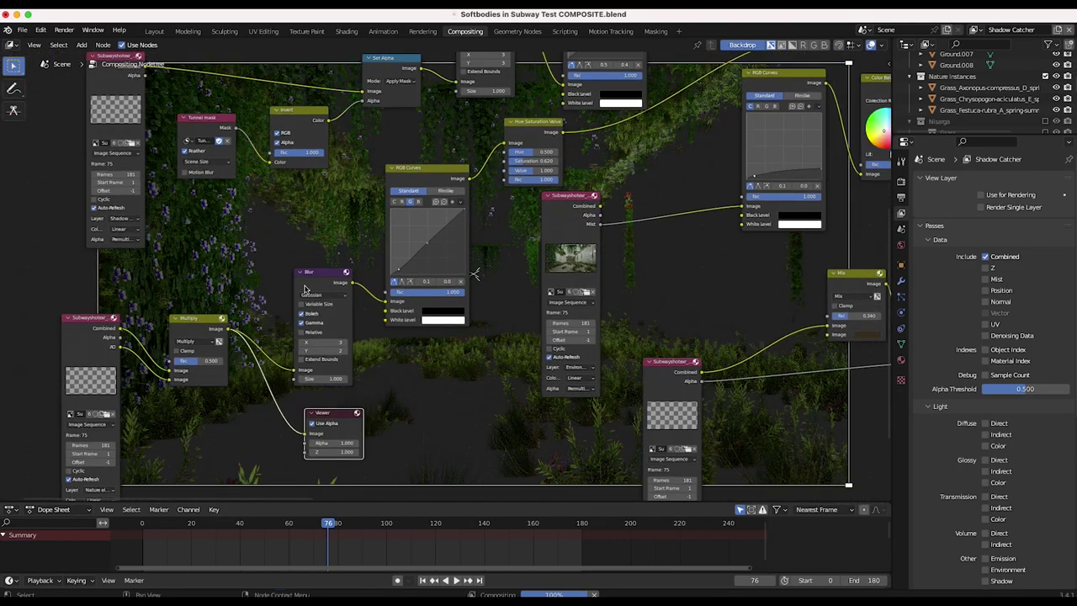
pyautogui.click(314, 288)
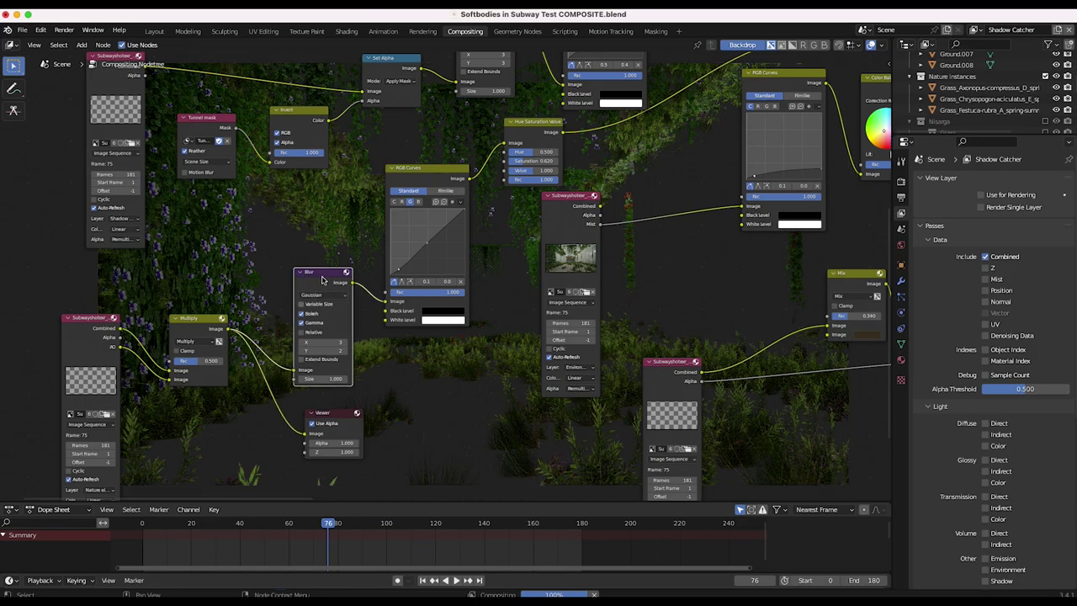
pyautogui.click(402, 281)
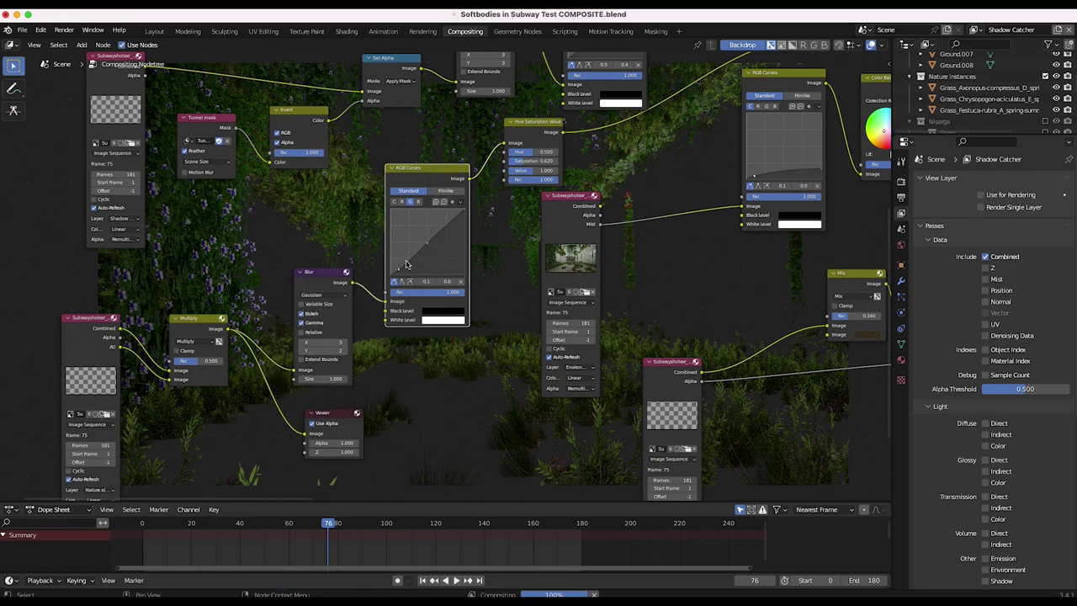
pyautogui.scroll(2, 475, 198)
pyautogui.hscroll(3, 476, 198)
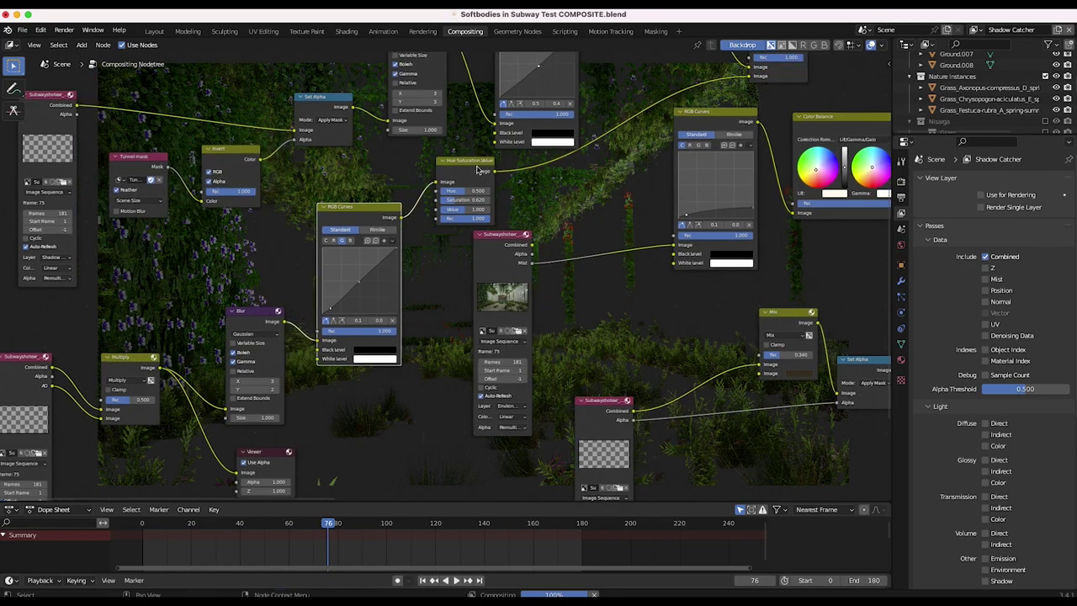
pyautogui.click(473, 167)
# - Move the Viewer beside the second Alpha Over node, connect that node's output and examine the nature composited over the footage
pyautogui.press('Home')
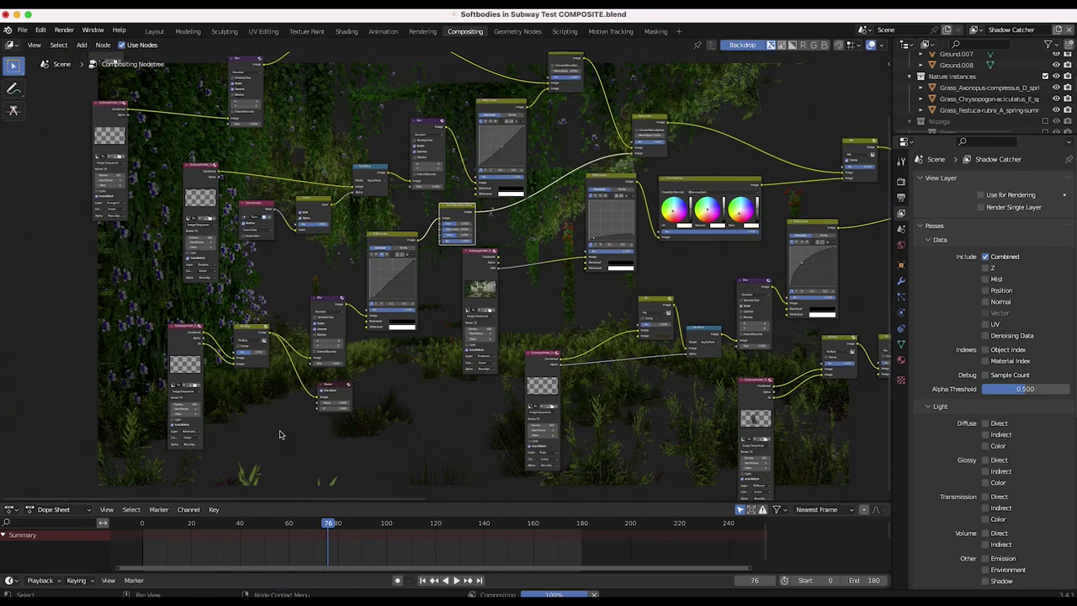
pyautogui.click(276, 411)
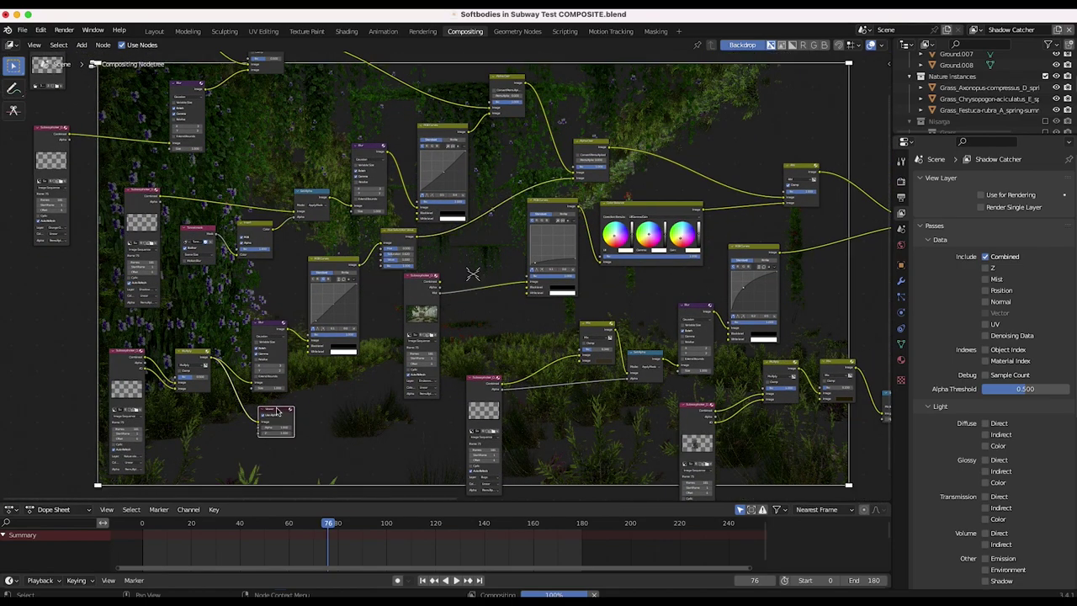
pyautogui.moveTo(278, 410); pyautogui.dragTo(641, 107)
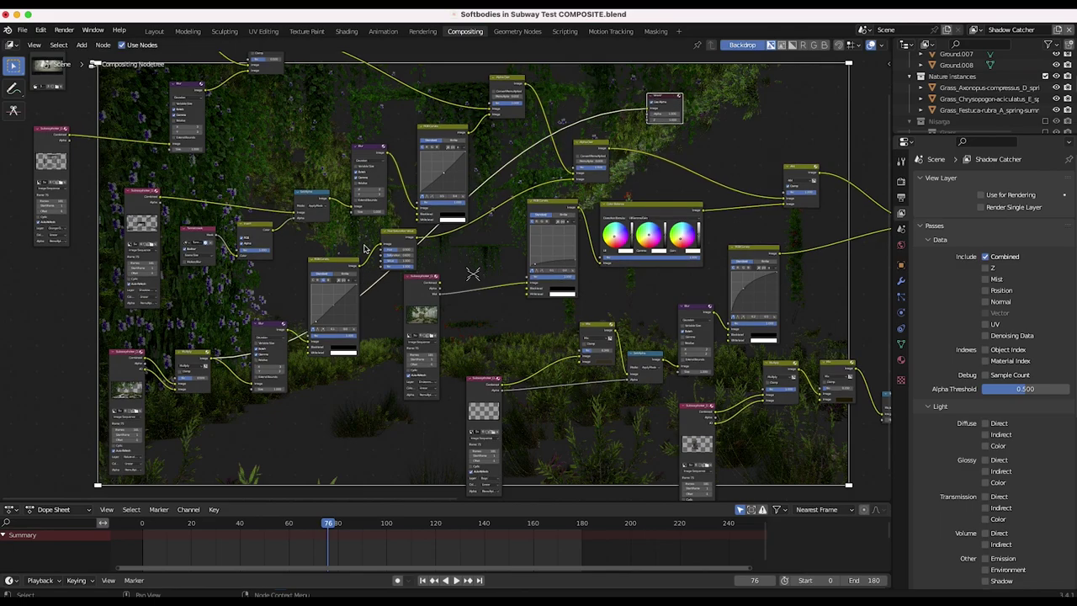
pyautogui.moveTo(606, 150); pyautogui.dragTo(665, 99)
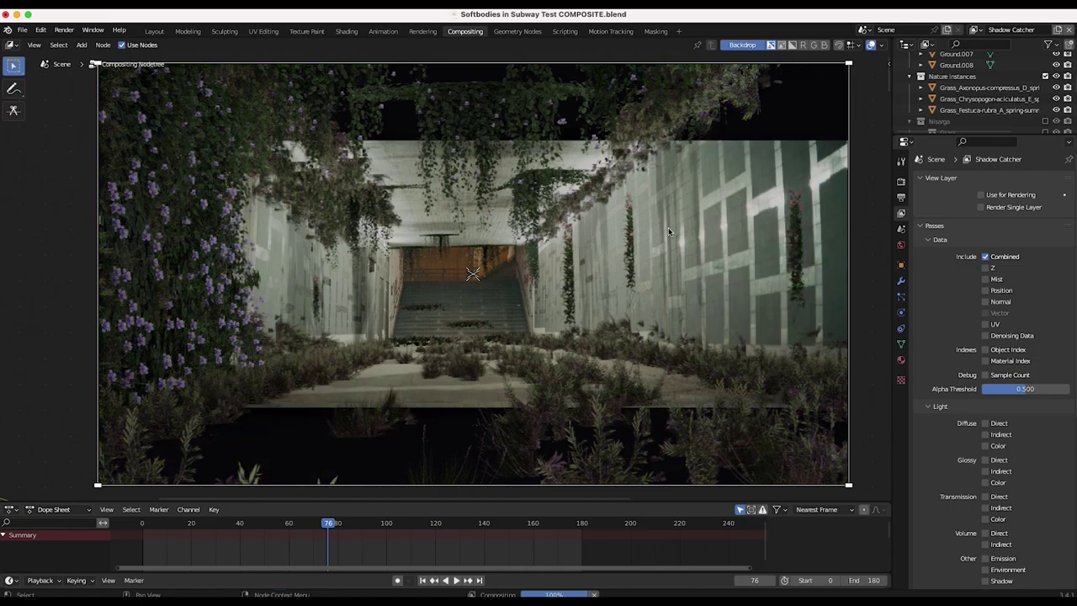
pyautogui.scroll(-3, 447, 306)
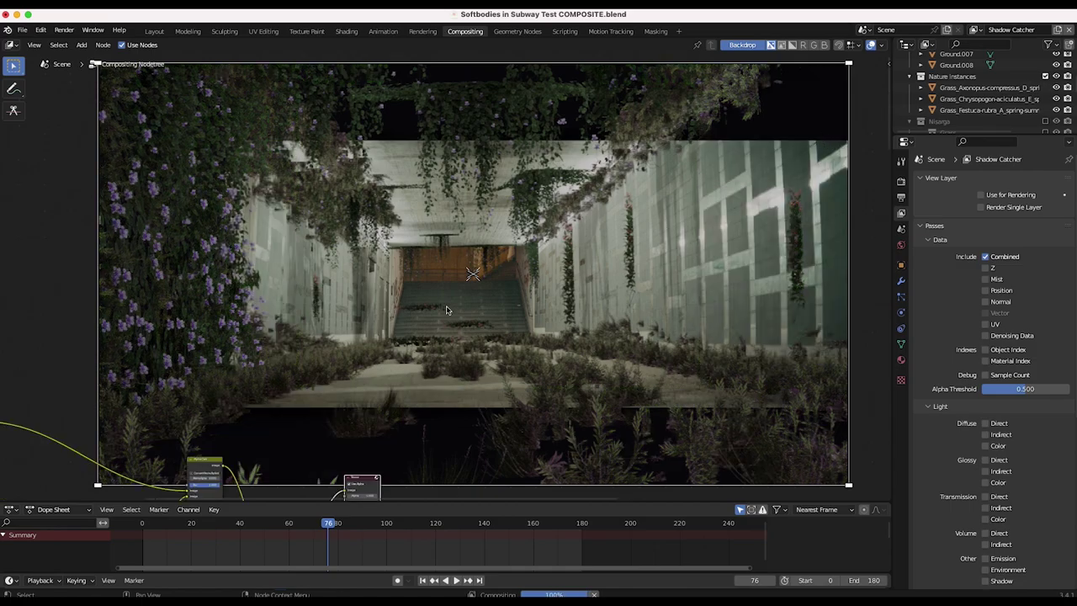
pyautogui.scroll(-5, 446, 309)
pyautogui.keyDown('ctrl'); pyautogui.scroll(-2, 446, 310); pyautogui.keyUp('ctrl')
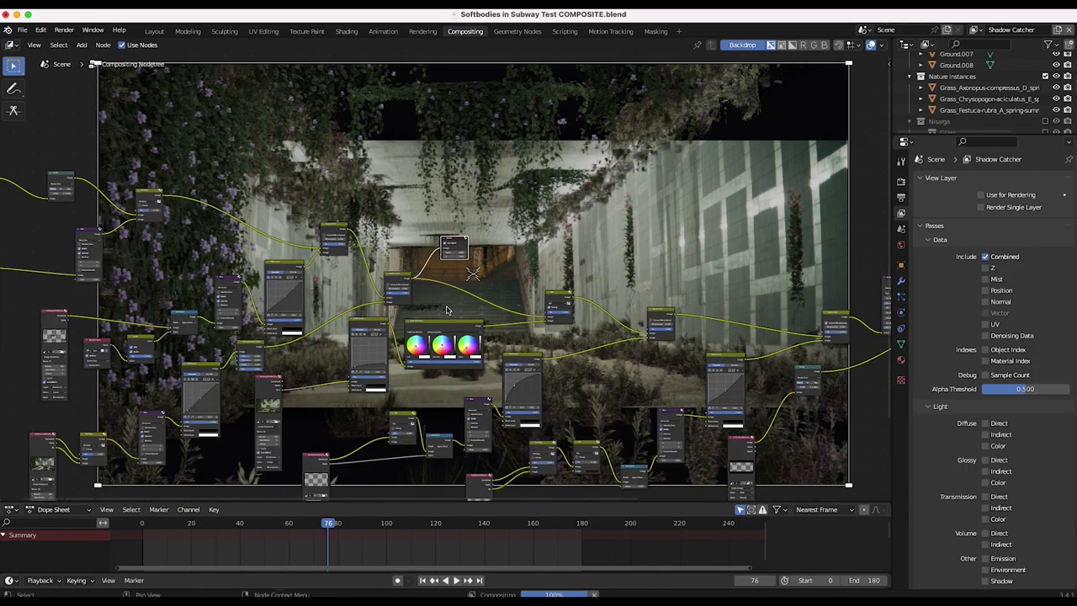
# - Select the mist environment image sequence node and inspect its outputs and layer setting
pyautogui.hscroll(3, 447, 309)
pyautogui.scroll(2, 447, 309)
pyautogui.hscroll(-4, 446, 310)
pyautogui.scroll(-3, 447, 310)
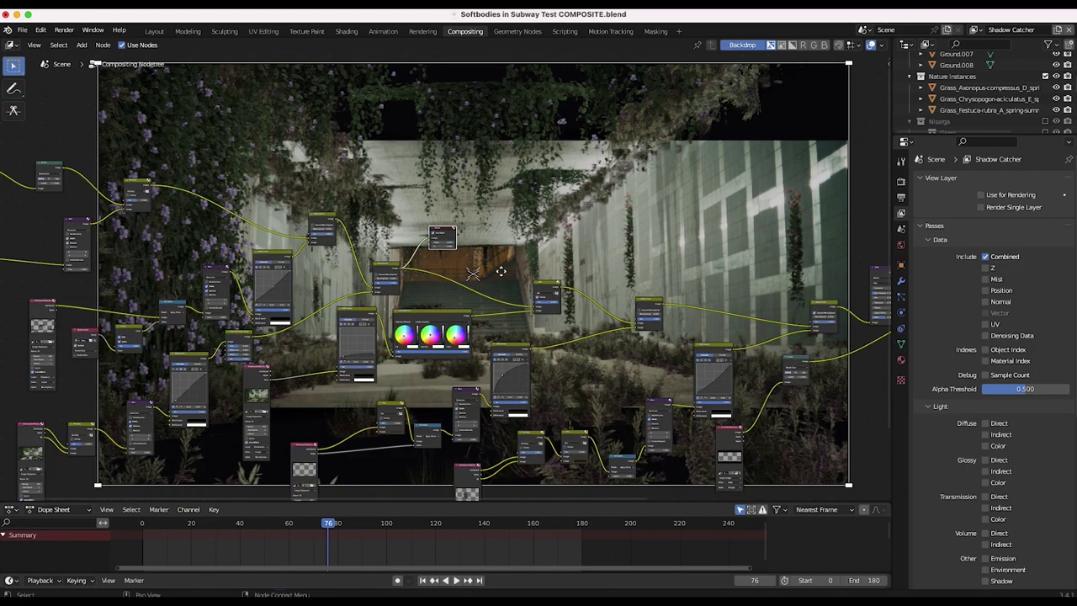
pyautogui.hscroll(-2, 503, 287)
pyautogui.keyDown('ctrl'); pyautogui.scroll(6, 266, 455); pyautogui.keyUp('ctrl')
pyautogui.moveTo(298, 176); pyautogui.dragTo(238, 177)
pyautogui.scroll(-2, 303, 180)
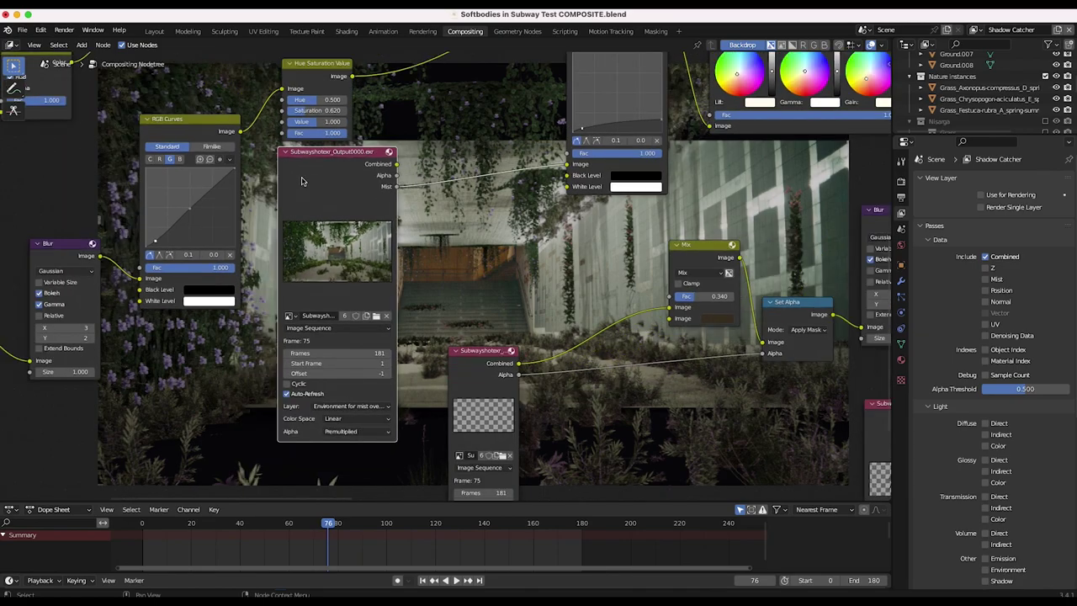
# - Move the Viewer beside the mist environment image sequence and connect the sequence's Mist output to it
pyautogui.press('Home')
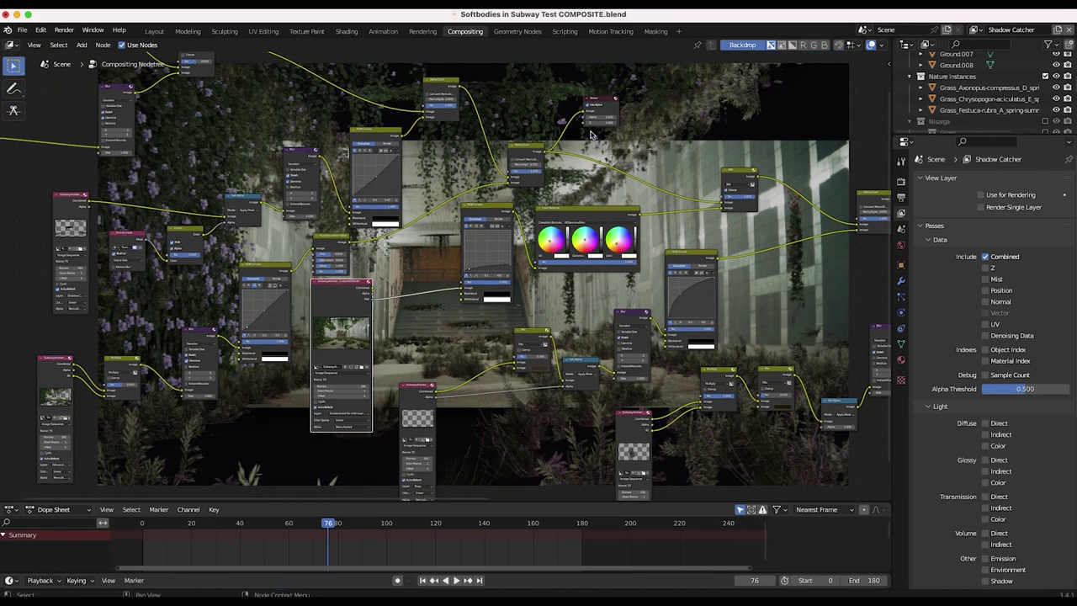
pyautogui.click(591, 106)
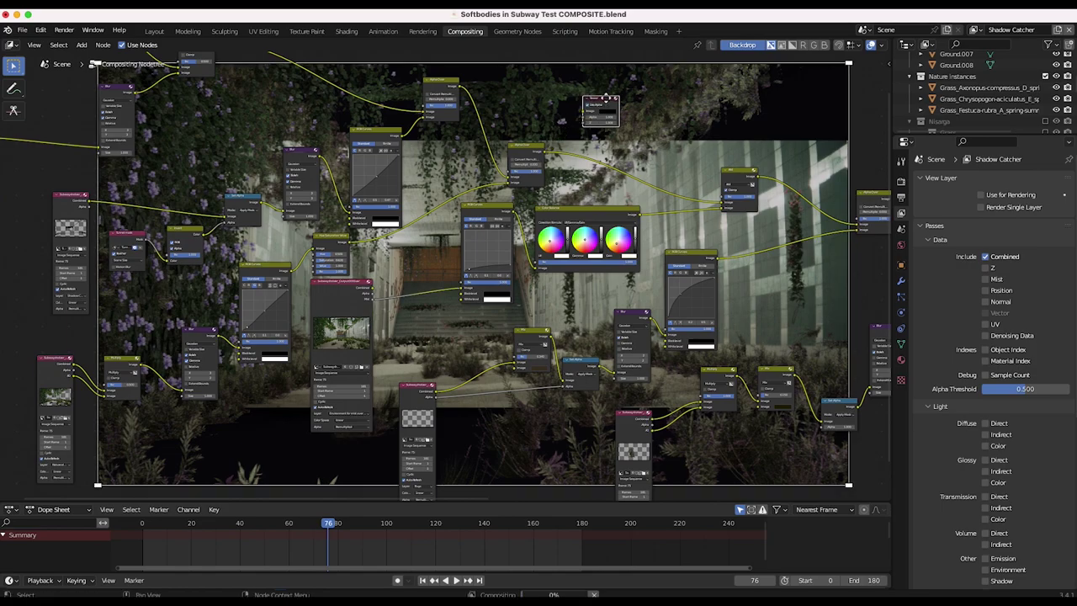
pyautogui.moveTo(605, 99); pyautogui.dragTo(430, 314)
pyautogui.moveTo(372, 299); pyautogui.dragTo(409, 323)
pyautogui.click(425, 318)
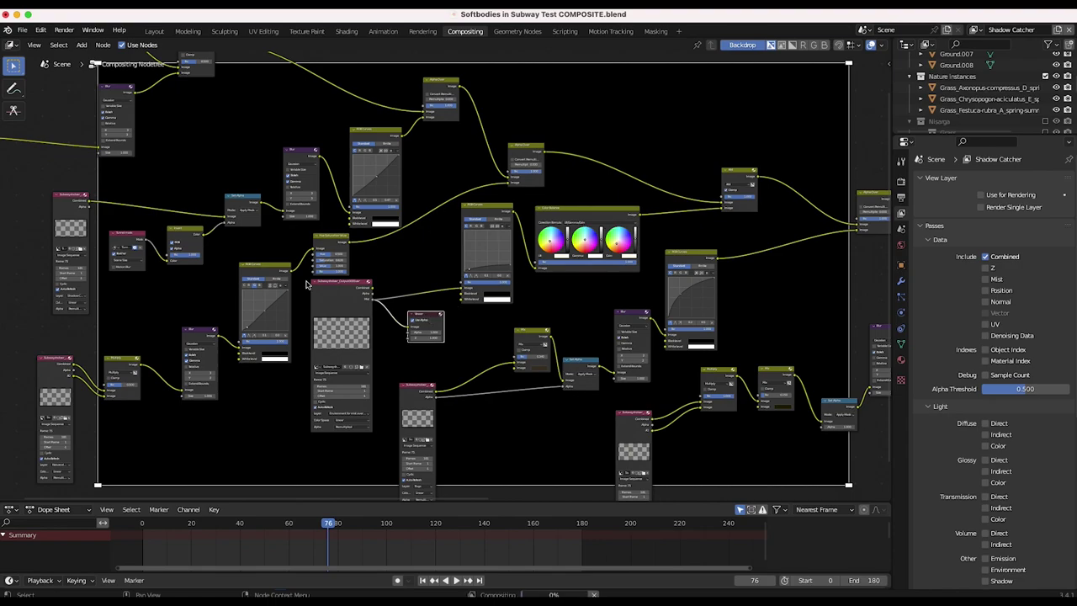
# - Examine the greyscale mist pass in the backdrop and the nodes that process it
pyautogui.scroll(5, 543, 280)
pyautogui.hscroll(5, 543, 280)
pyautogui.hscroll(1, 543, 280)
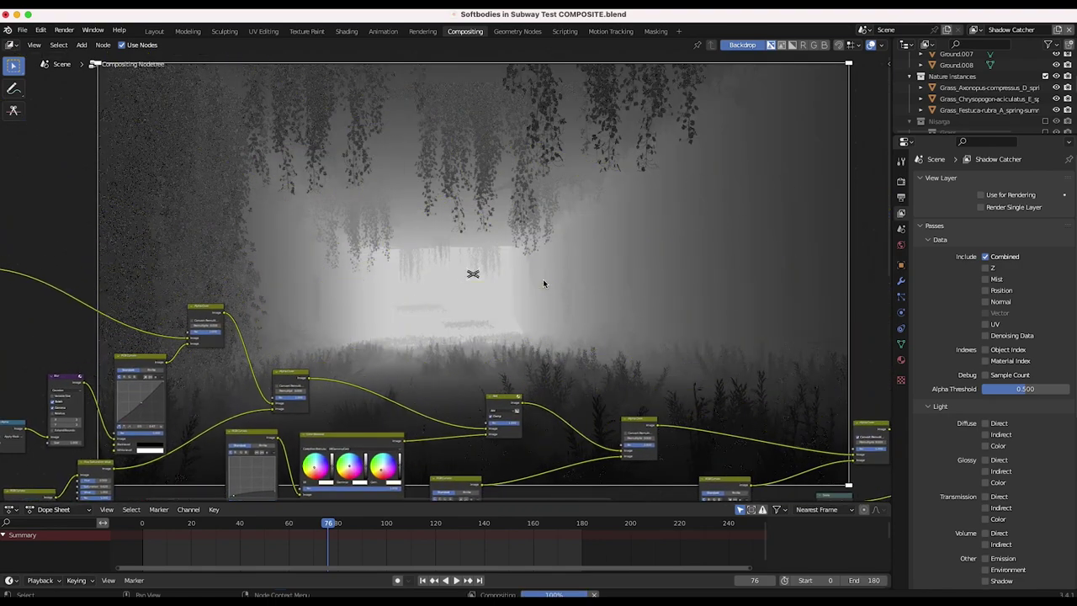
pyautogui.scroll(-5, 543, 283)
pyautogui.hscroll(-1, 542, 283)
pyautogui.scroll(3, 543, 283)
pyautogui.hscroll(1, 542, 282)
pyautogui.scroll(-3, 543, 283)
pyautogui.hscroll(-2, 543, 283)
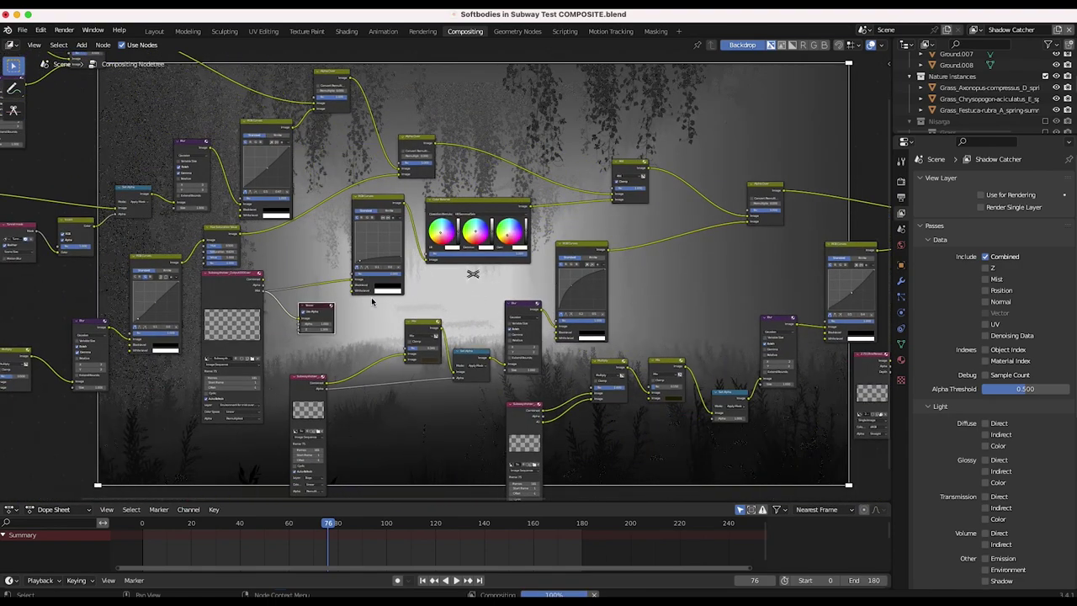
# - Move the Viewer between the Color Balance and Add nodes and inspect the mist branch's RGB Curves and Color Balance
pyautogui.scroll(2, 371, 277)
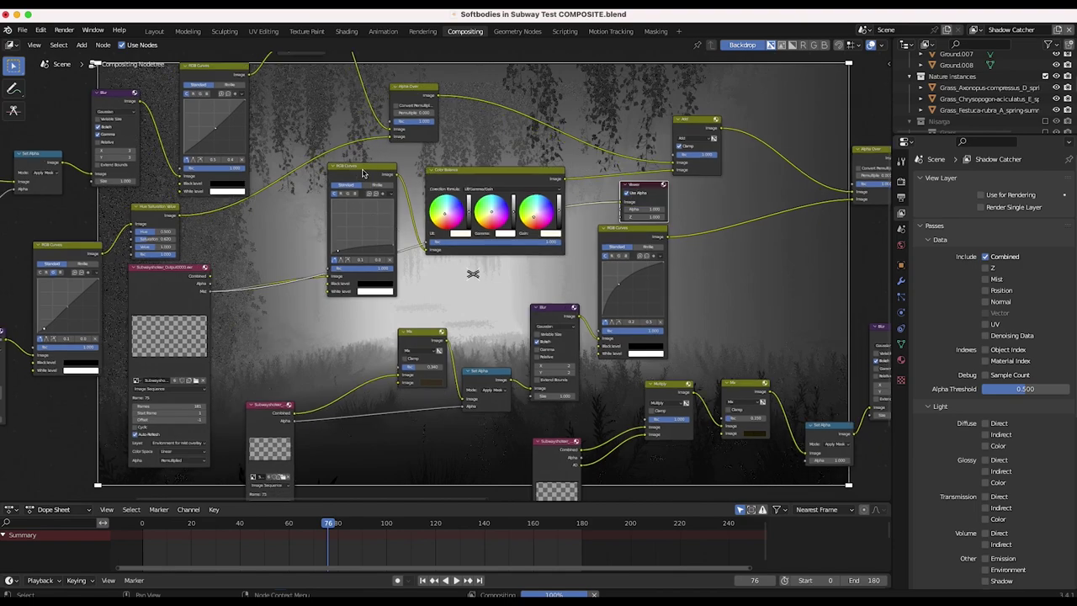
pyautogui.click(370, 198)
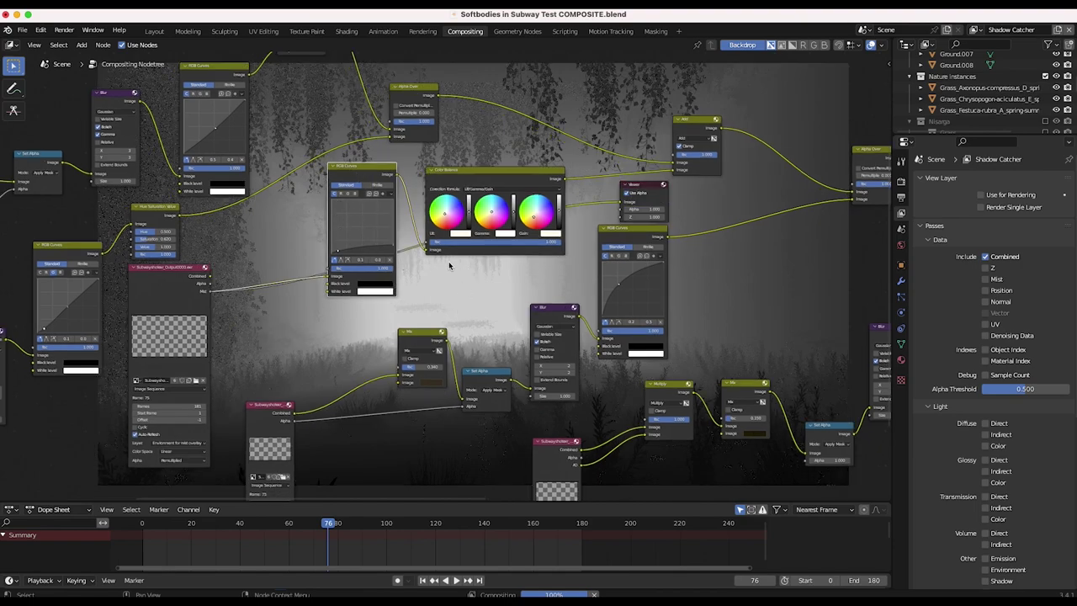
pyautogui.hscroll(2, 510, 283)
pyautogui.scroll(1, 510, 283)
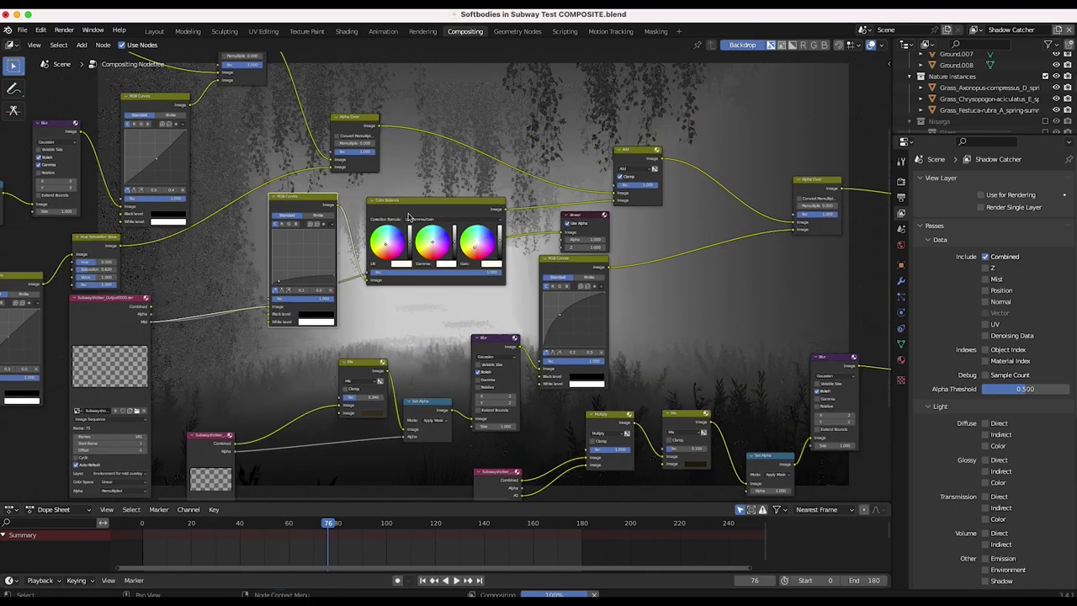
pyautogui.click(407, 213)
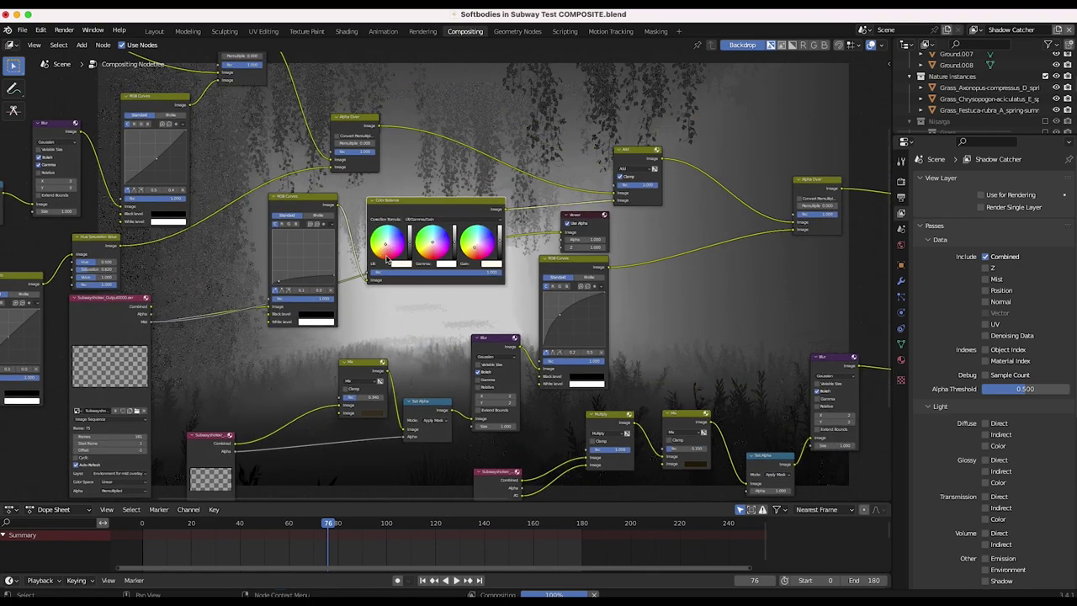
pyautogui.moveTo(432, 214); pyautogui.dragTo(426, 217)
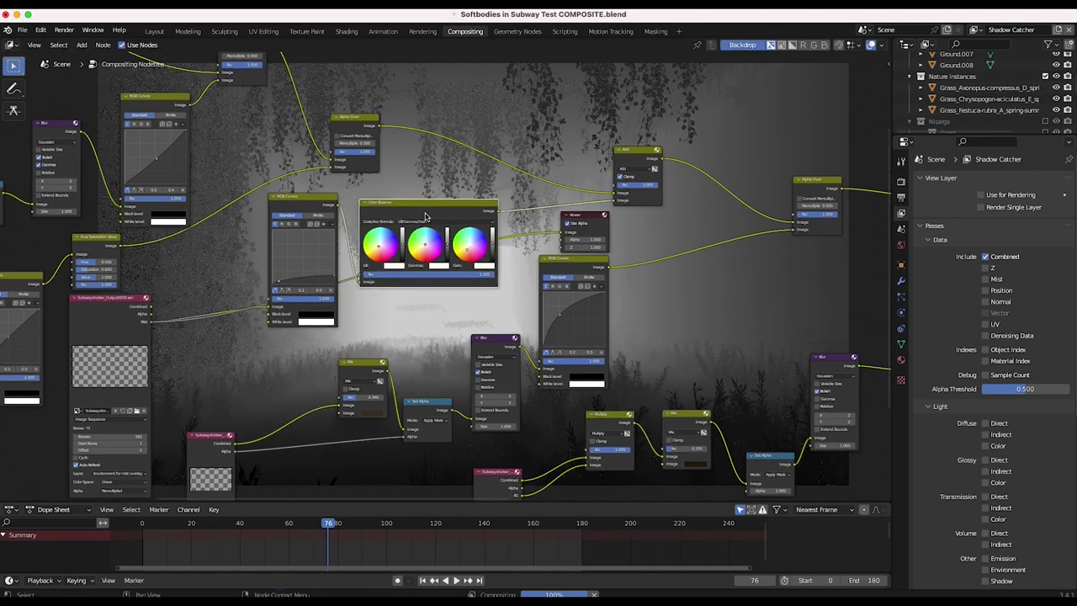
# - Connect the Color Balance output to the Viewer and examine the tinted mist pass
pyautogui.scroll(4, 528, 212)
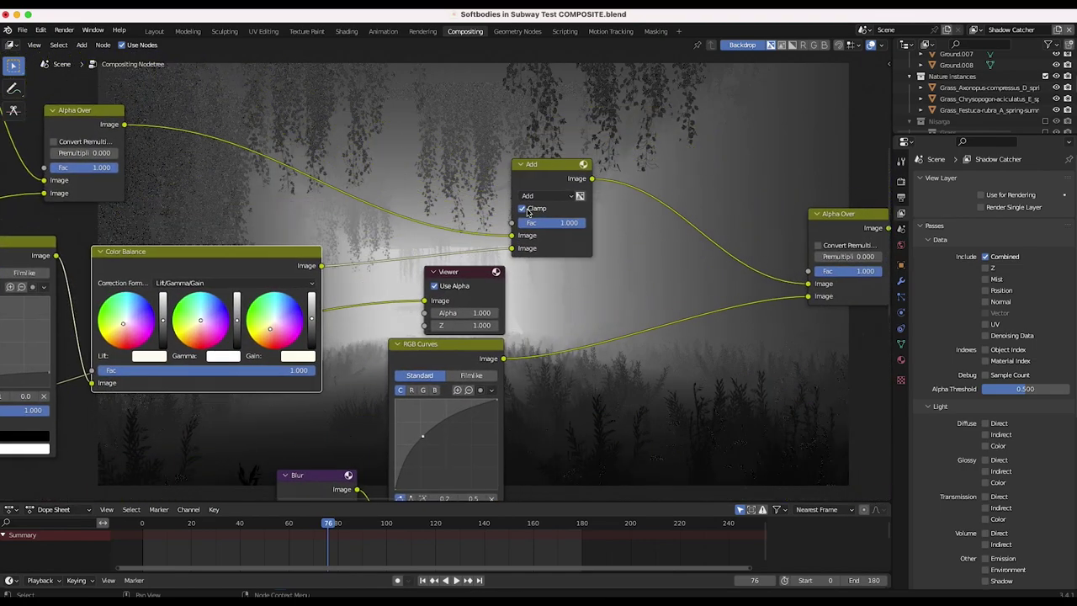
pyautogui.moveTo(322, 266); pyautogui.dragTo(424, 301)
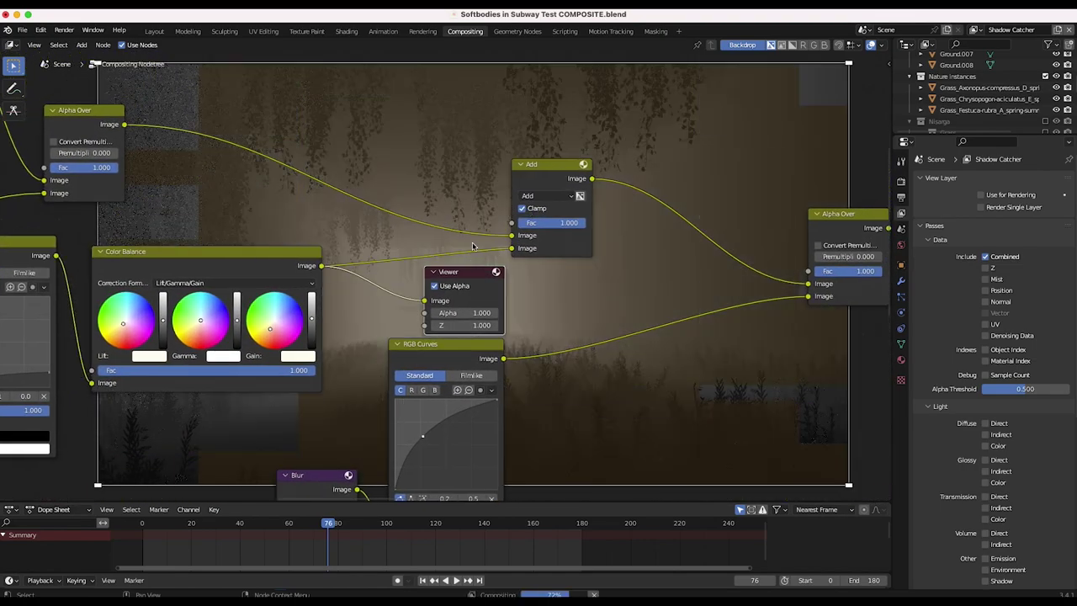
pyautogui.scroll(10, 475, 242)
pyautogui.hscroll(3, 474, 241)
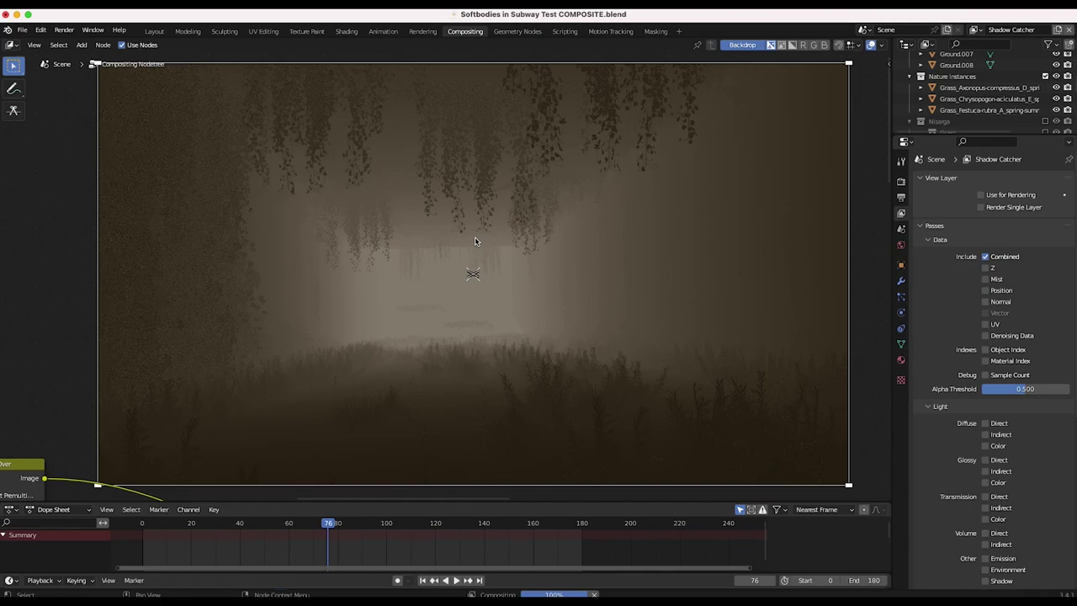
# - Move the Viewer above the Add node and connect the Add output to the Viewer's Image input
pyautogui.scroll(-10, 475, 238)
pyautogui.hscroll(3, 476, 238)
pyautogui.click(318, 322)
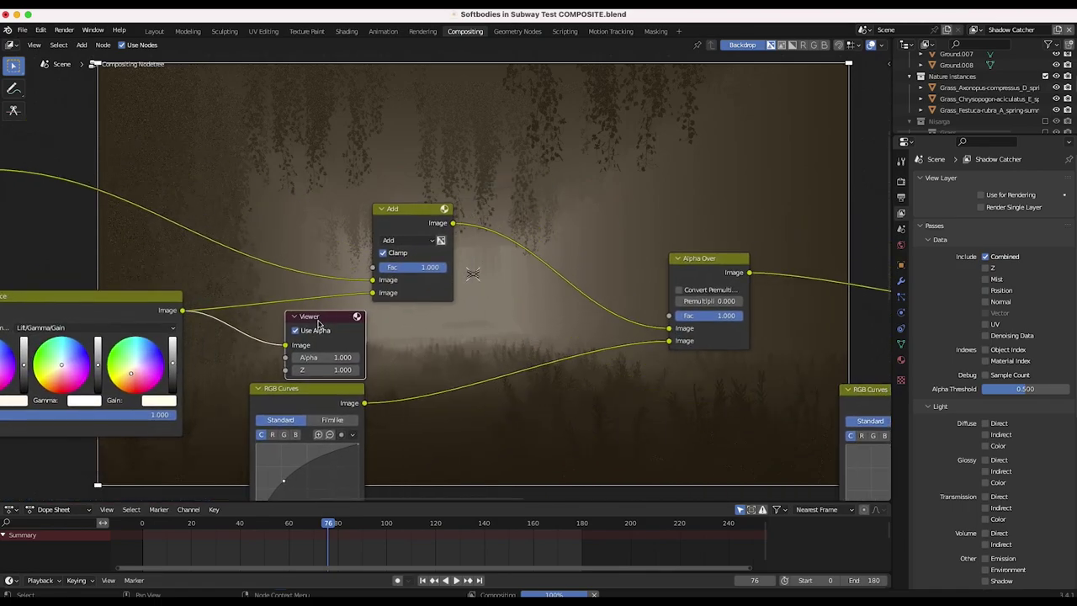
pyautogui.moveTo(318, 325); pyautogui.dragTo(557, 131)
pyautogui.scroll(8, 386, 392)
pyautogui.hscroll(3, 386, 392)
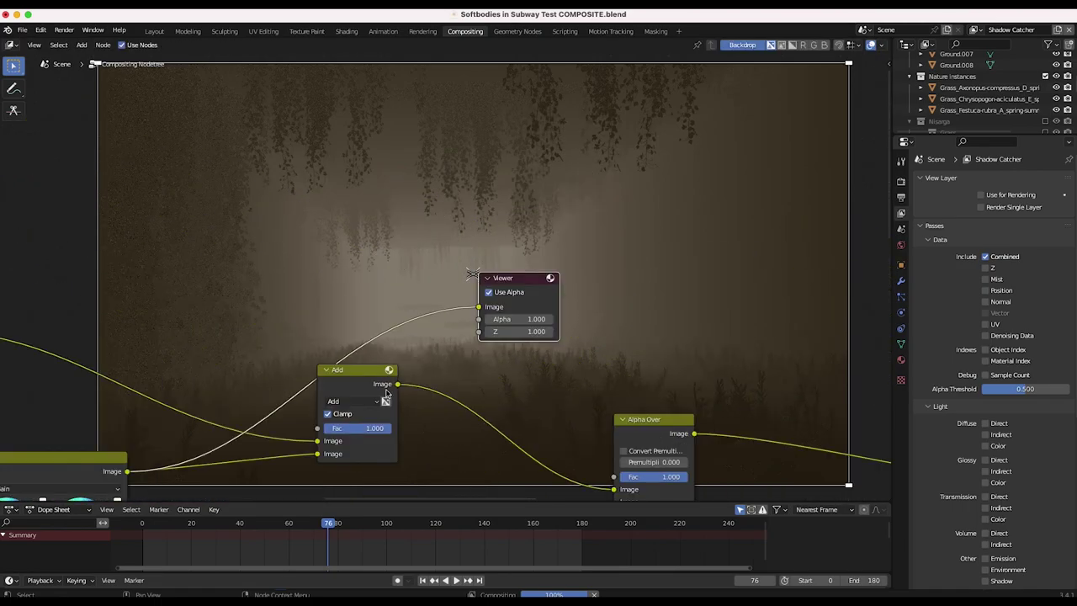
pyautogui.moveTo(399, 386); pyautogui.dragTo(478, 306)
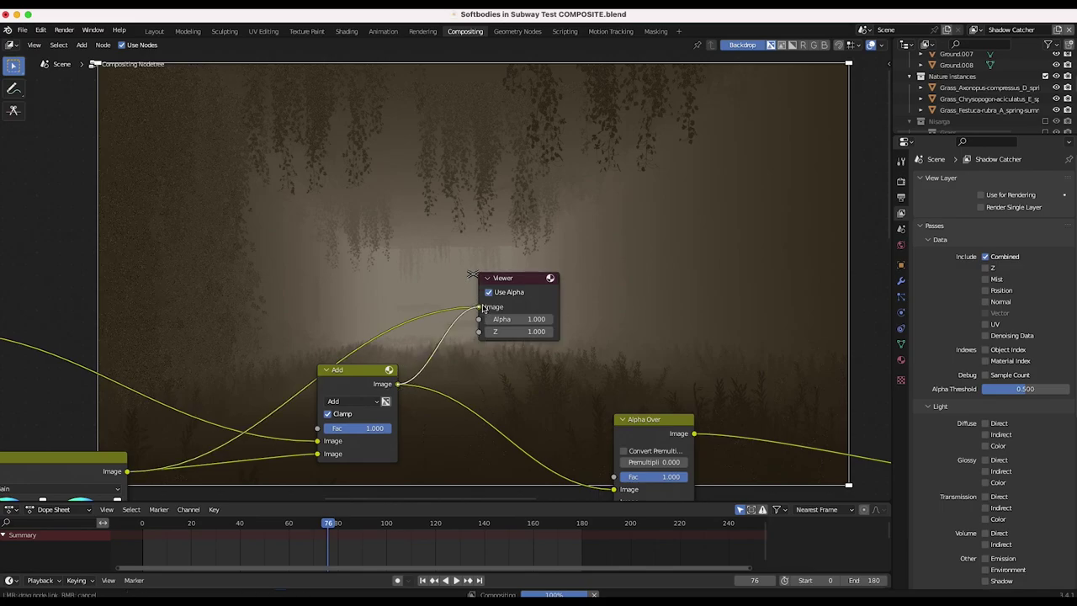
pyautogui.click(350, 401)
pyautogui.click(341, 287)
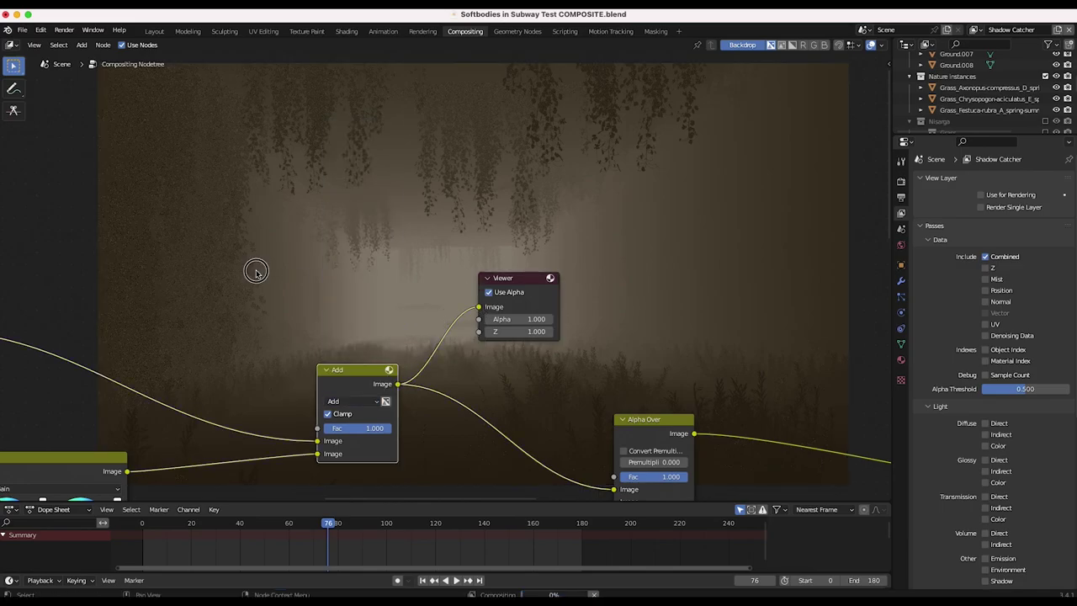
# - Examine the composite with the mist added over the footage, along with the Add and Alpha Over nodes around it
pyautogui.click(537, 280)
pyautogui.scroll(6, 596, 179)
pyautogui.hscroll(2, 596, 179)
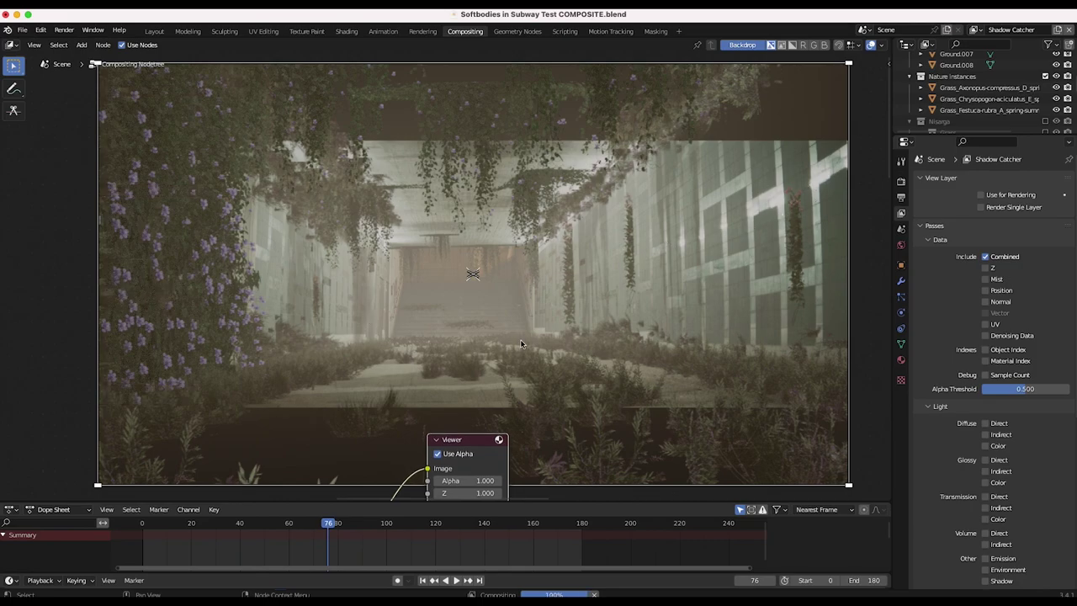
pyautogui.scroll(-5, 521, 343)
pyautogui.scroll(6, 521, 344)
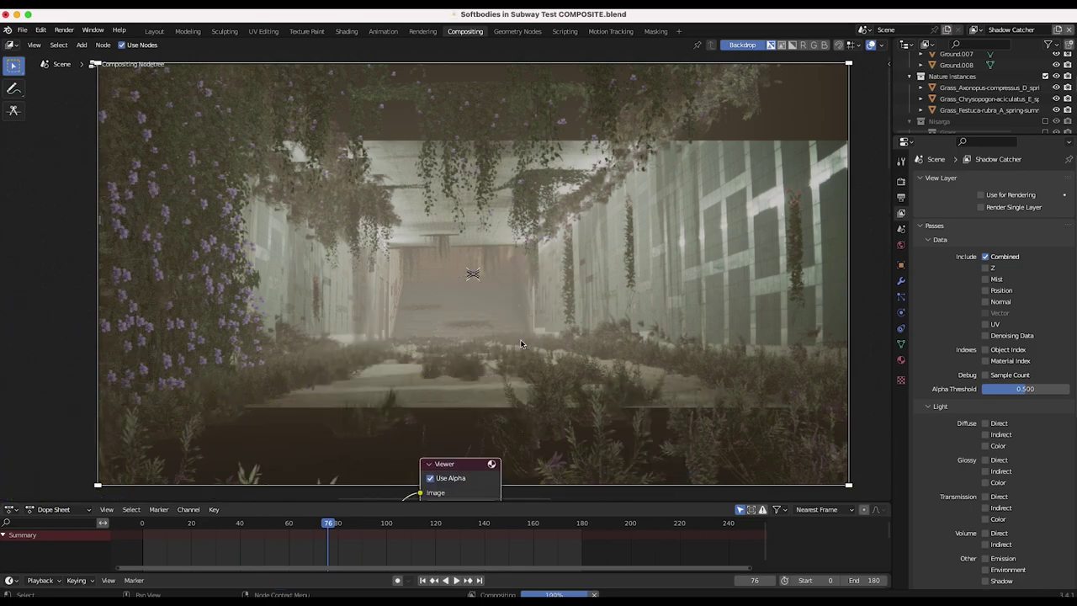
pyautogui.scroll(-3, 521, 344)
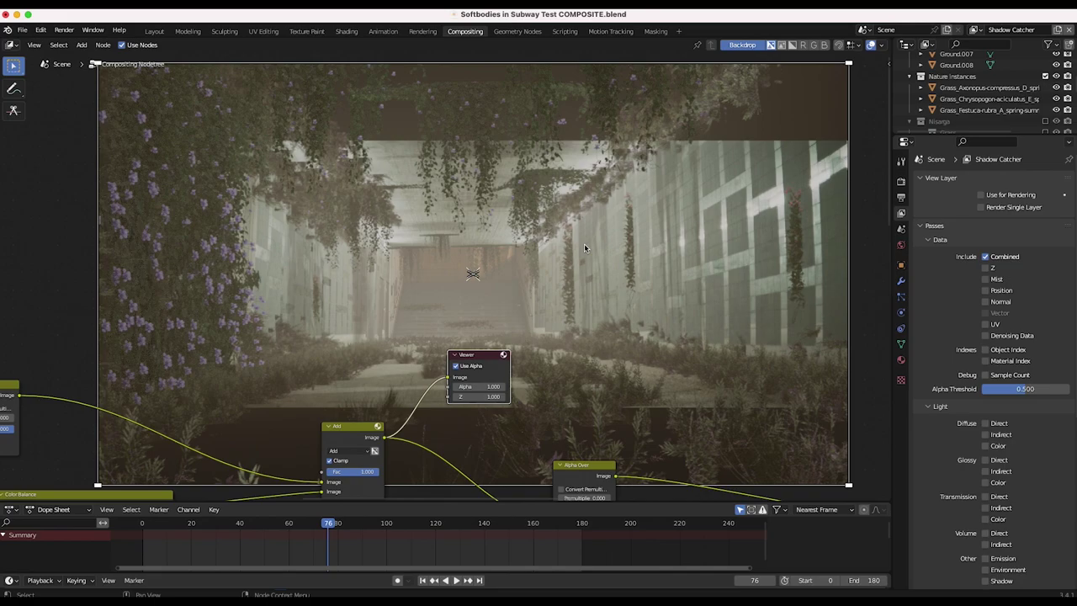
pyautogui.scroll(-2, 585, 245)
pyautogui.scroll(-4, 585, 245)
pyautogui.hscroll(3, 585, 245)
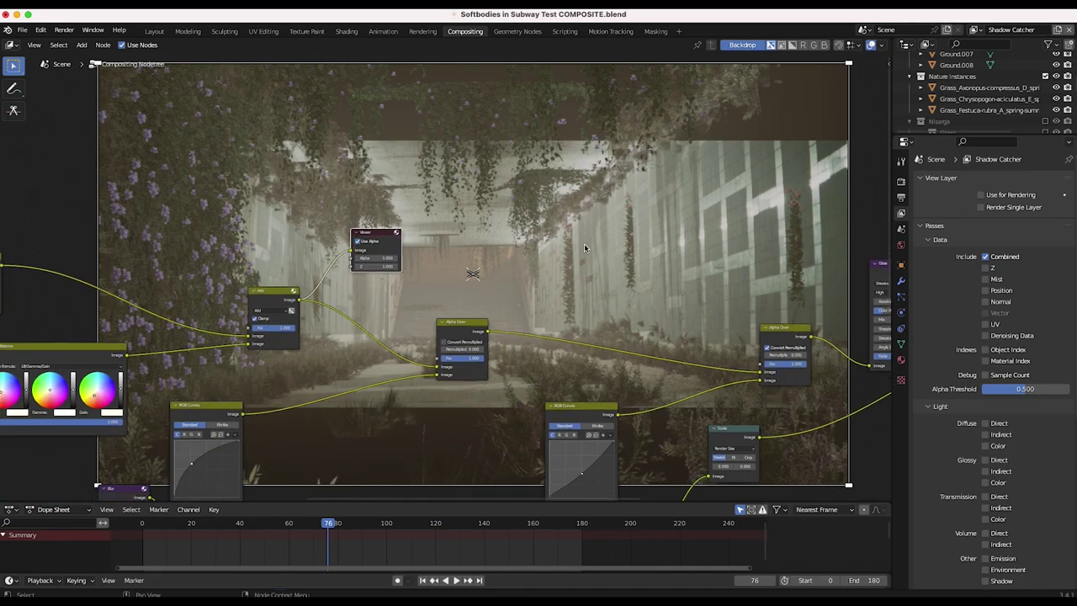
# - Move the Viewer beside the Bugs layer image sequence and connect its Combined output to preview the bugs
pyautogui.scroll(8, 397, 370)
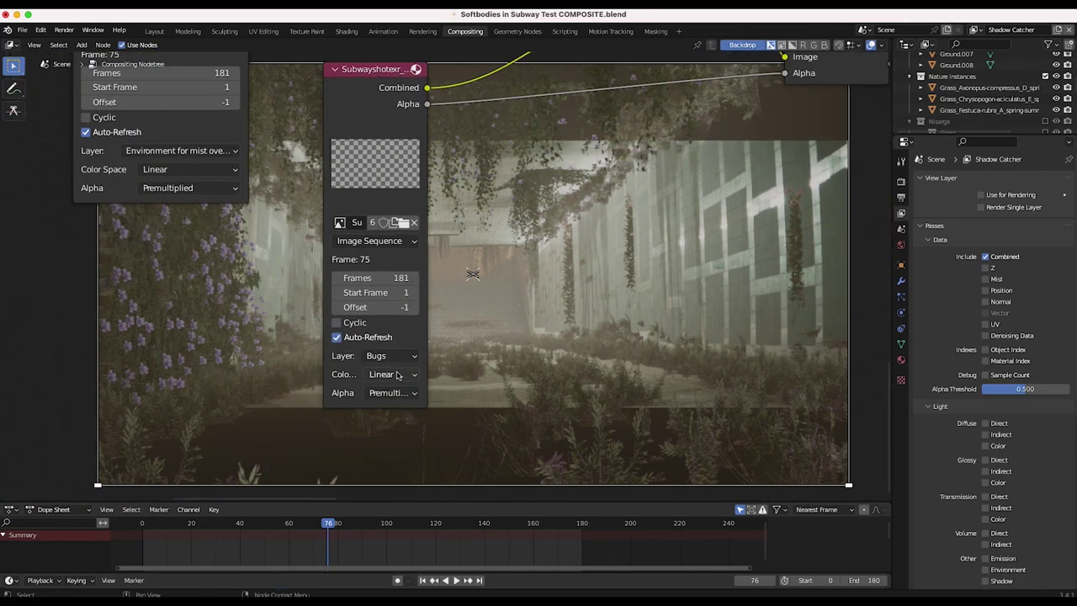
pyautogui.scroll(-5, 396, 373)
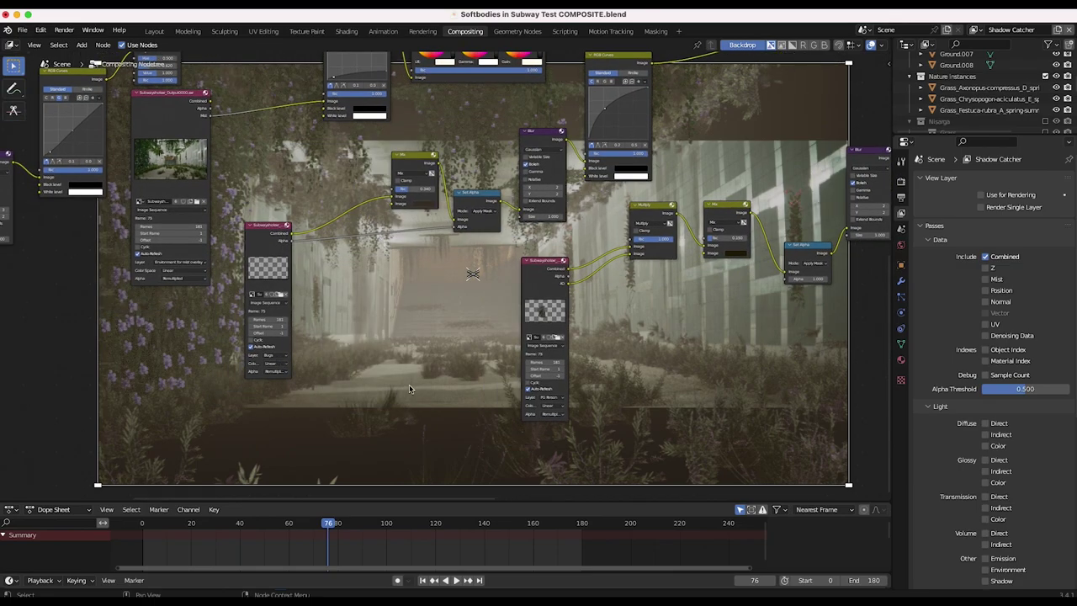
pyautogui.scroll(5, 510, 285)
pyautogui.hscroll(3, 510, 285)
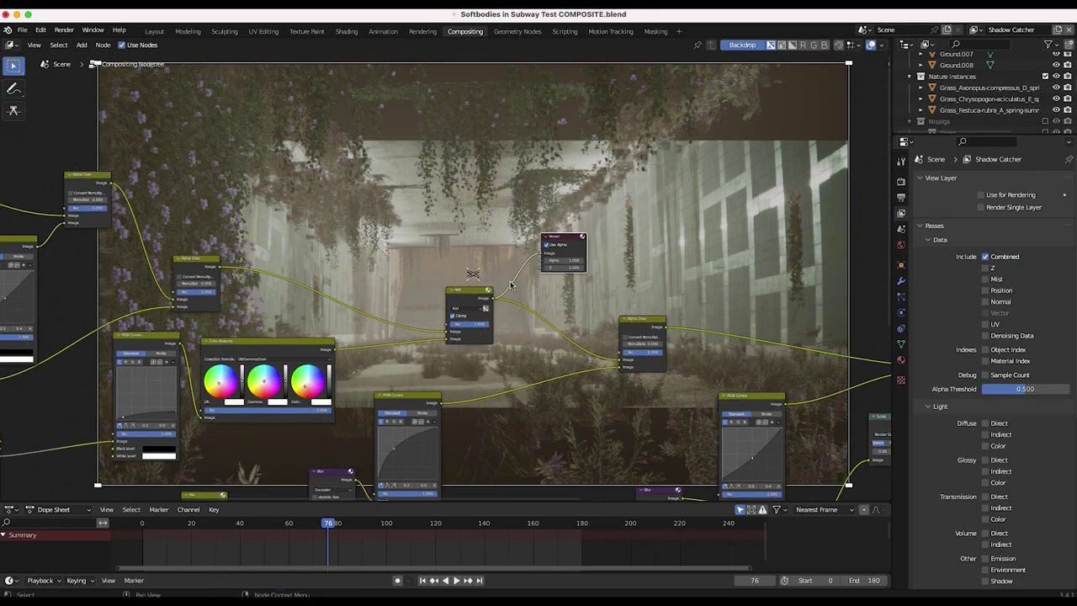
pyautogui.click(553, 243)
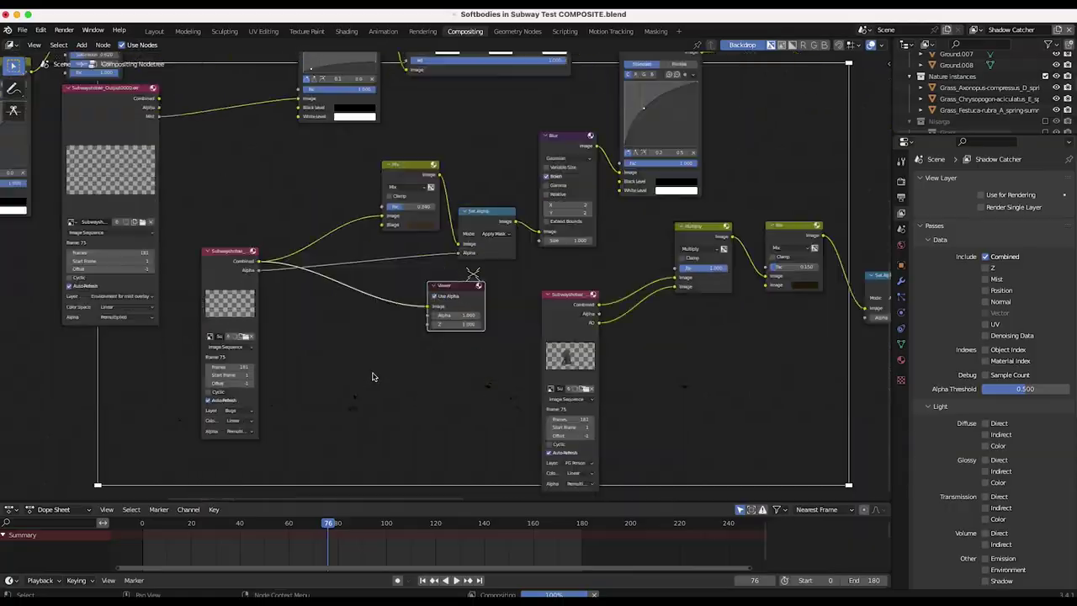
pyautogui.scroll(-4, 373, 376)
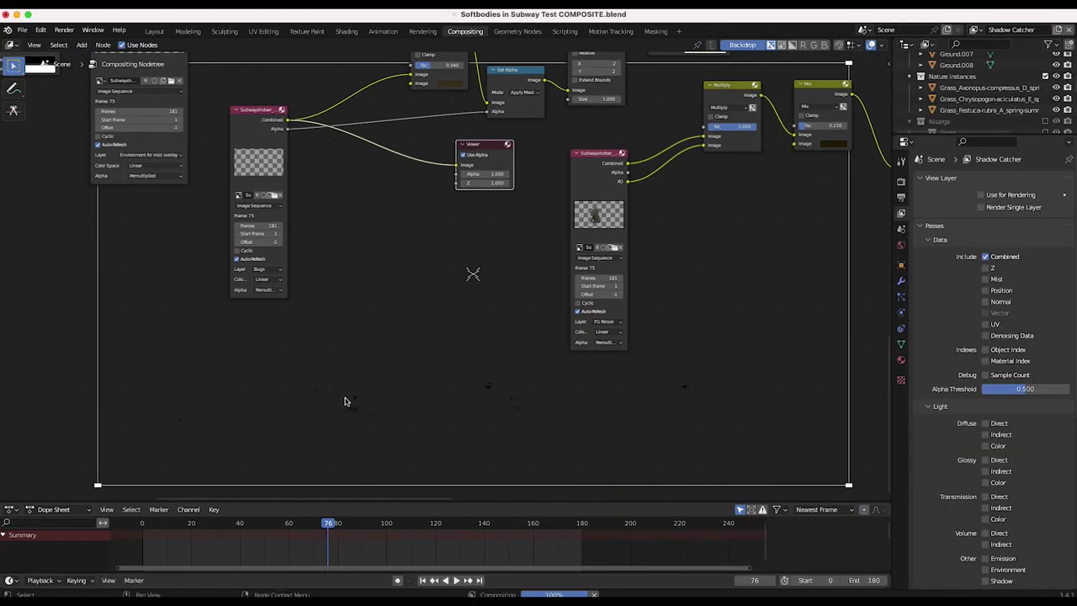
pyautogui.scroll(-2, 344, 401)
pyautogui.hscroll(-2, 344, 402)
# - Inspect the Blur and Mix nodes that process the Bugs layer
pyautogui.scroll(8, 497, 193)
pyautogui.hscroll(6, 497, 193)
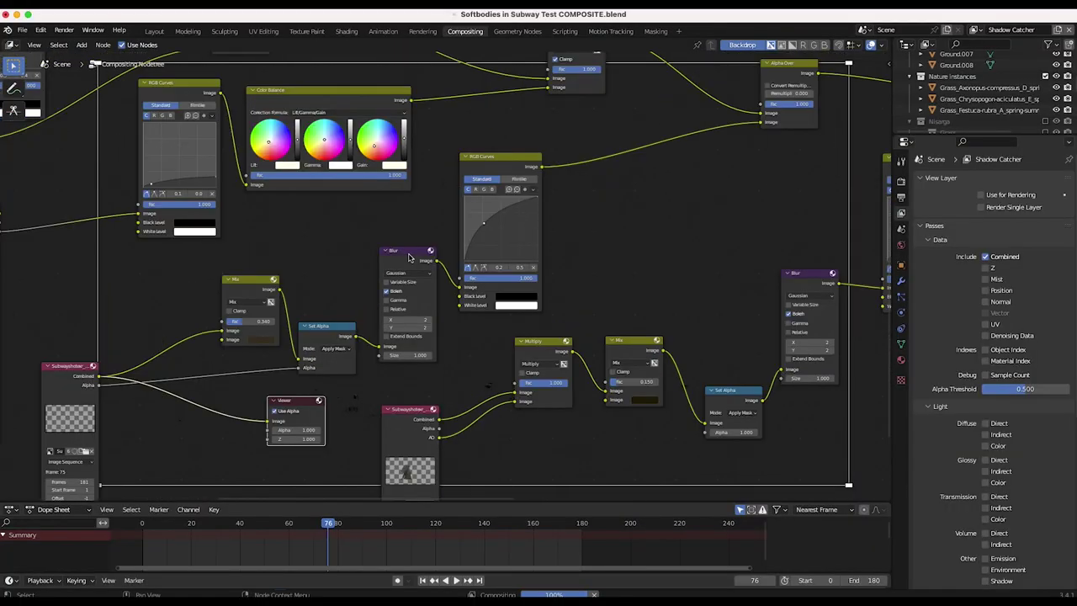
pyautogui.click(407, 260)
pyautogui.click(245, 284)
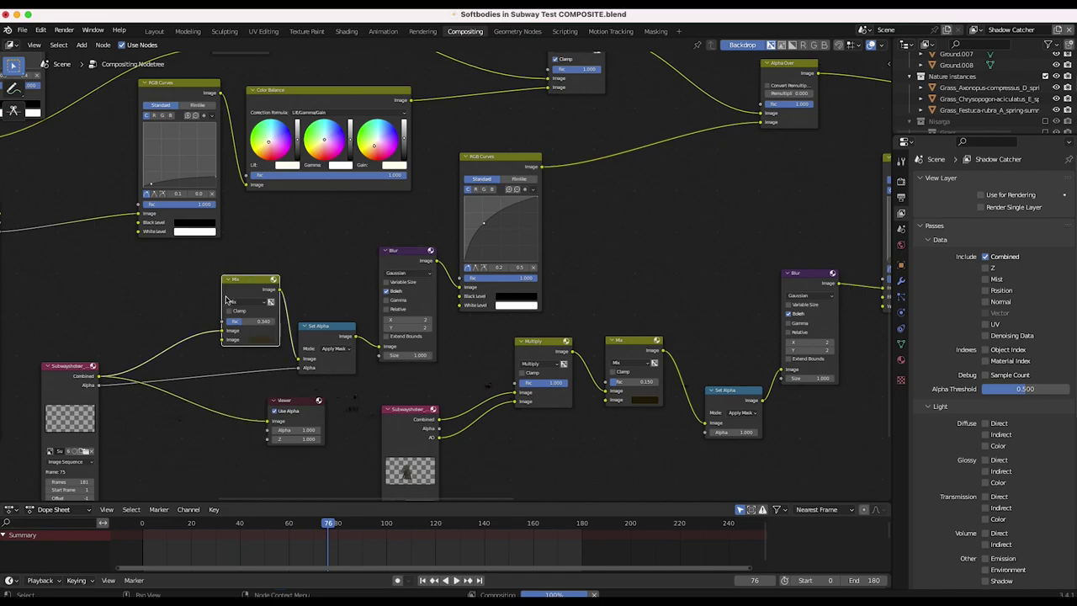
# - Move the Viewer beside the Bugs branch's RGB Curves node and select that node to inspect its curve
pyautogui.moveTo(294, 401); pyautogui.dragTo(665, 195)
pyautogui.moveTo(663, 196); pyautogui.dragTo(396, 277, button='middle')
pyautogui.moveTo(246, 257); pyautogui.dragTo(324, 272, button='middle')
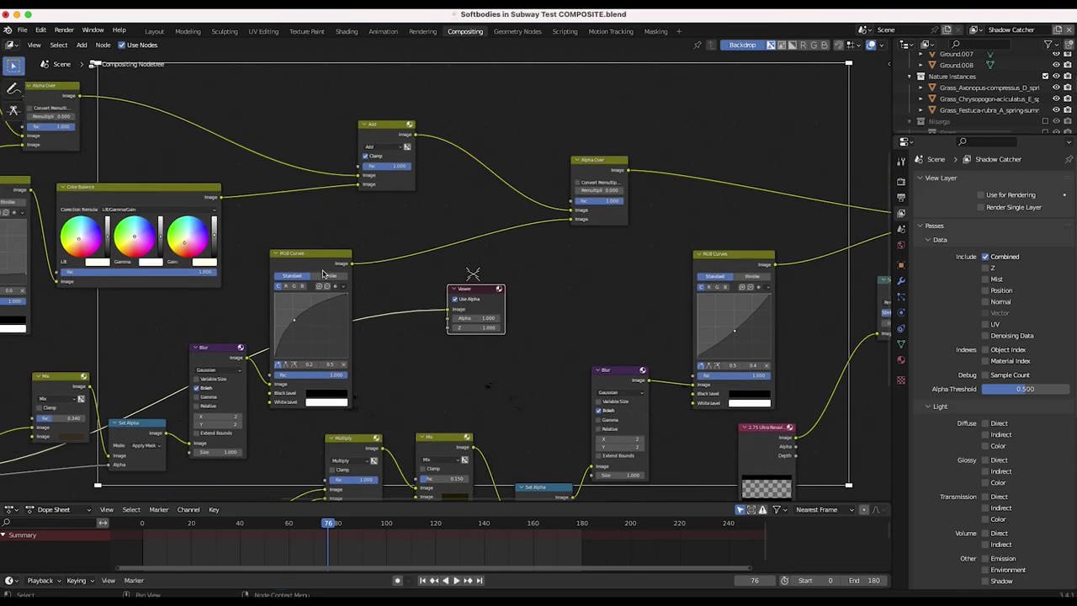
pyautogui.click(321, 250)
pyautogui.keyDown('ctrl'); pyautogui.keyDown('shift'); pyautogui.click(311, 265); pyautogui.keyUp('shift'); pyautogui.keyUp('ctrl')
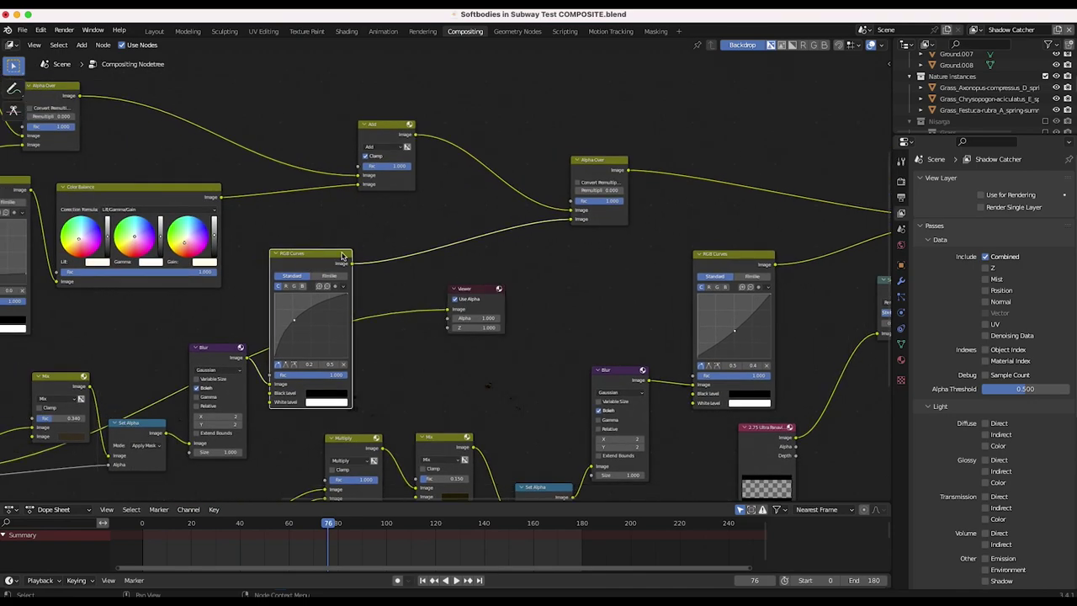
# - Move the Viewer beside the Alpha Over that layers the bugs and connect its output to preview the composite
pyautogui.moveTo(492, 288); pyautogui.dragTo(740, 118)
pyautogui.moveTo(740, 118); pyautogui.dragTo(490, 216, button='middle')
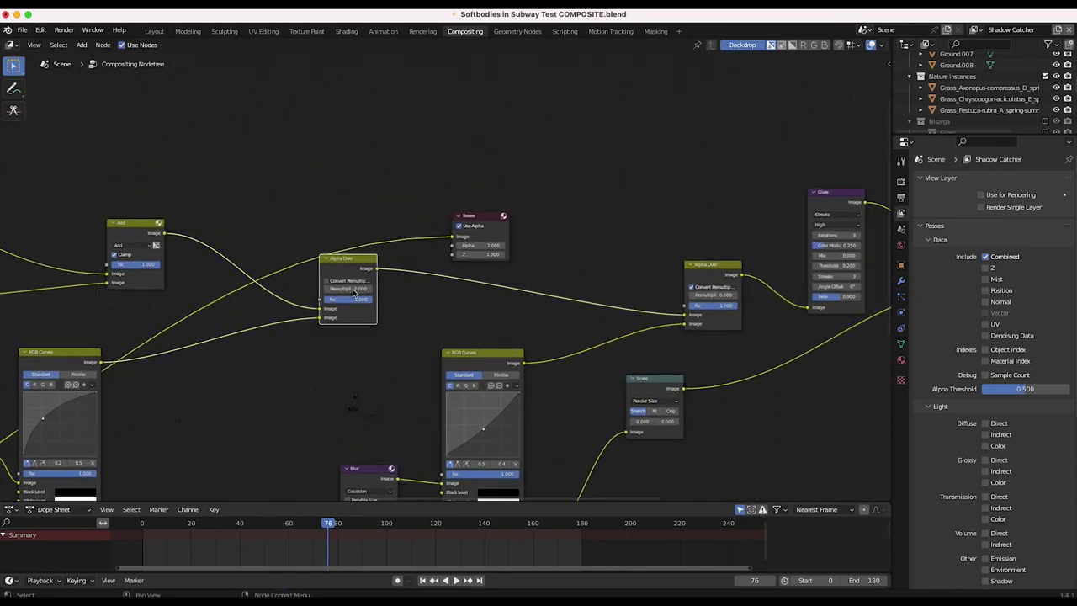
pyautogui.keyDown('ctrl'); pyautogui.keyDown('shift'); pyautogui.click(372, 266); pyautogui.keyUp('shift'); pyautogui.keyUp('ctrl')
pyautogui.scroll(7, 540, 147)
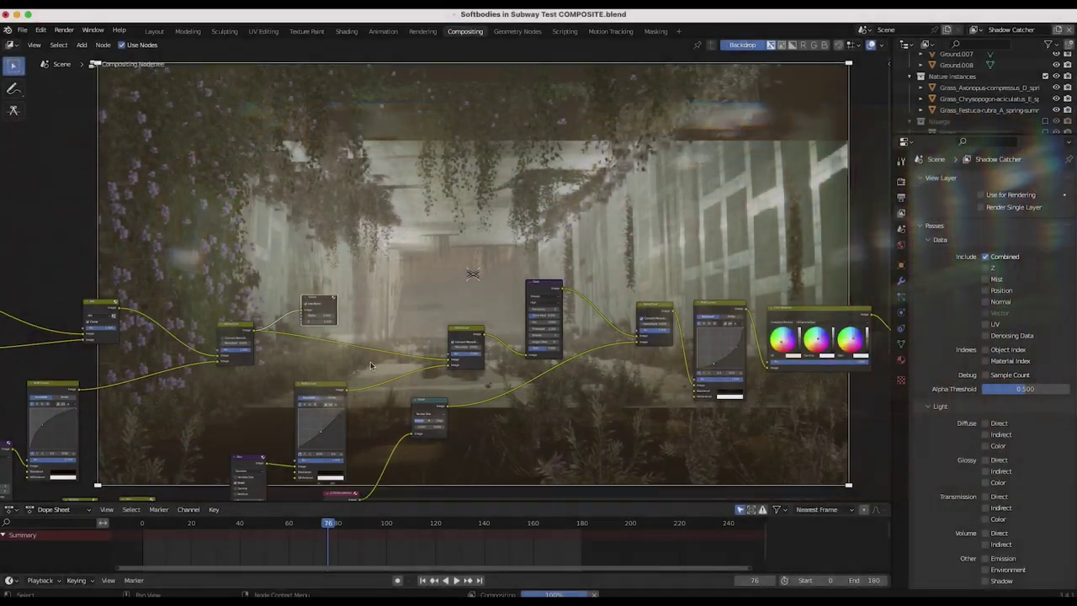
pyautogui.scroll(-1, 371, 365)
pyautogui.hscroll(-3, 371, 365)
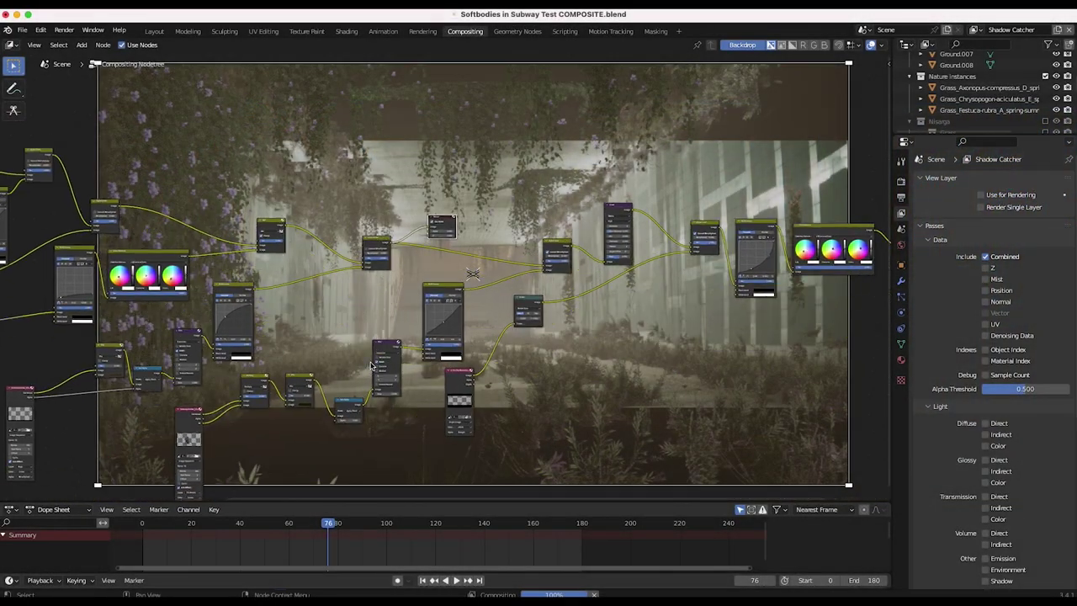
# - Move the Viewer beside the FG Person image sequence and connect the sequence's Combined output to it
pyautogui.scroll(2, 371, 365)
pyautogui.hscroll(-4, 371, 365)
pyautogui.scroll(5, 370, 364)
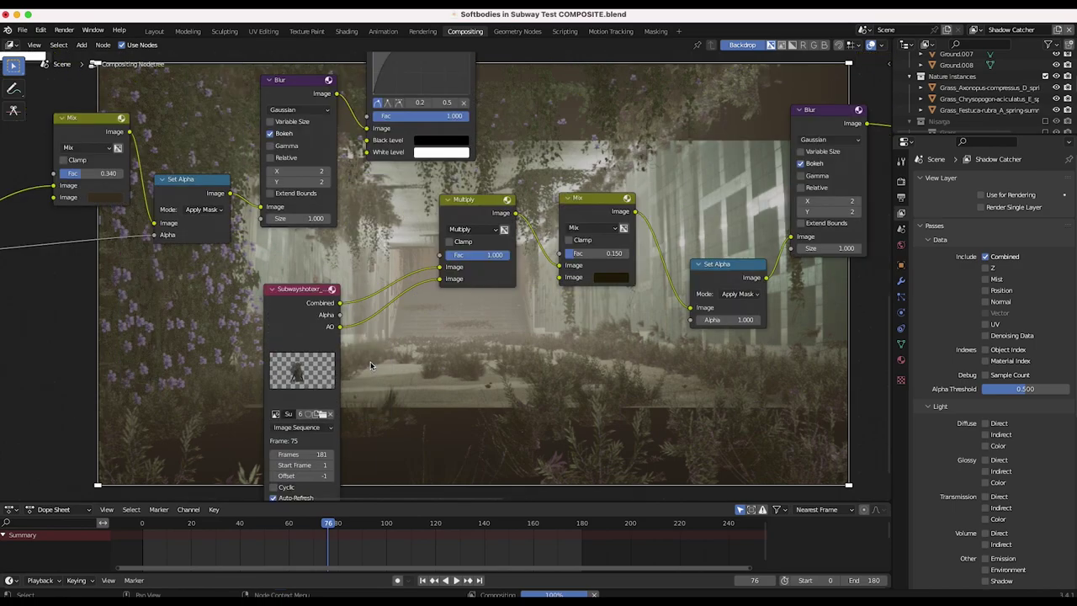
pyautogui.scroll(-5, 303, 322)
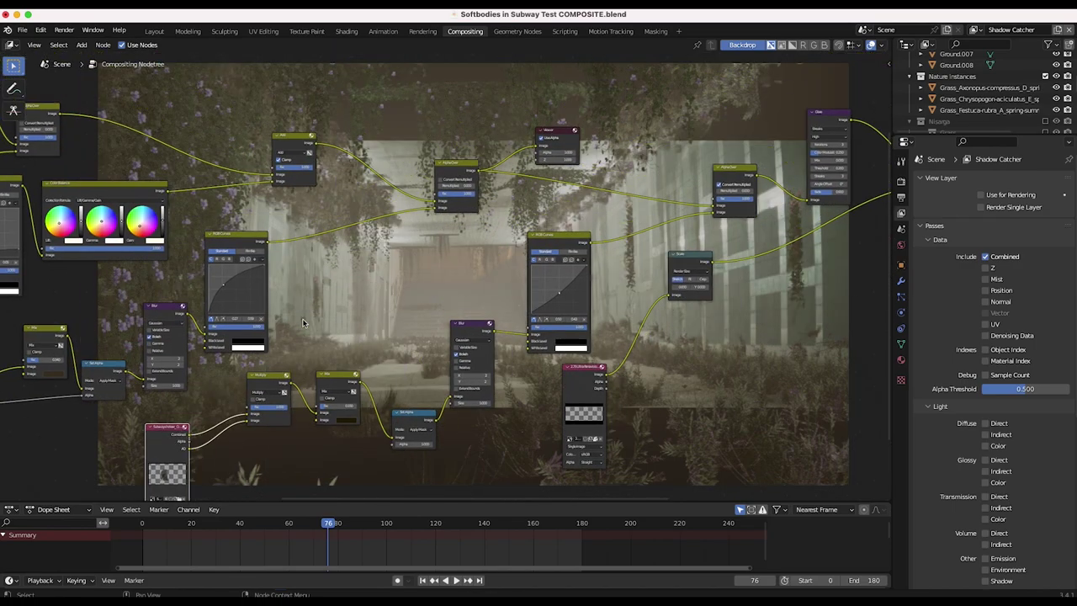
pyautogui.moveTo(552, 134); pyautogui.dragTo(322, 450)
pyautogui.moveTo(190, 435); pyautogui.dragTo(305, 462)
pyautogui.click(337, 455)
pyautogui.hscroll(-2, 336, 454)
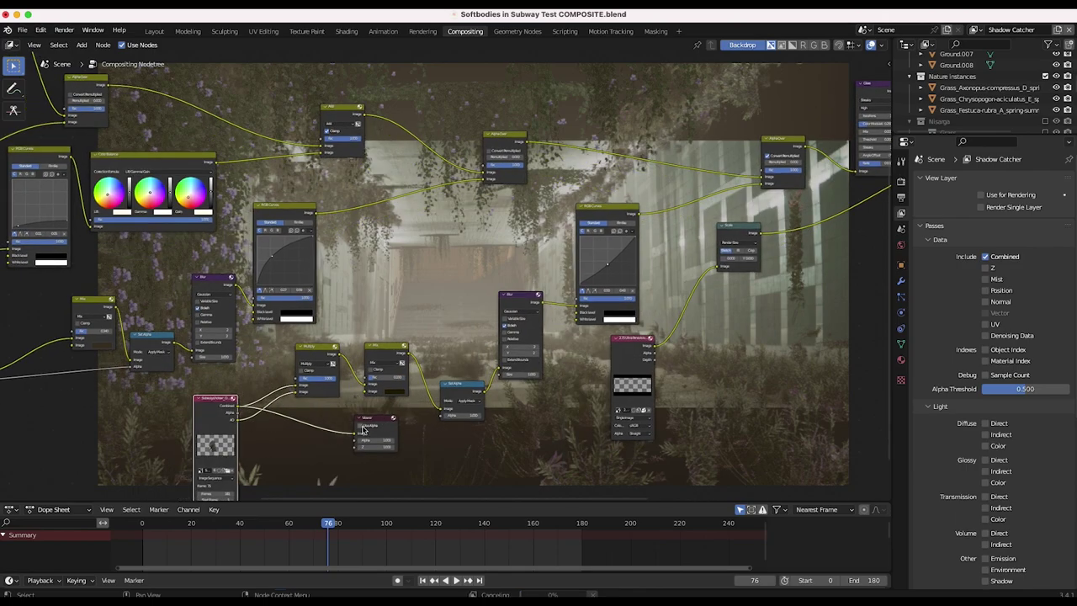
# - Examine the cloaked foreground figure in the backdrop and the node branch that processes it
pyautogui.click(362, 425)
pyautogui.click(378, 418)
pyautogui.scroll(-5, 442, 306)
pyautogui.scroll(8, 439, 301)
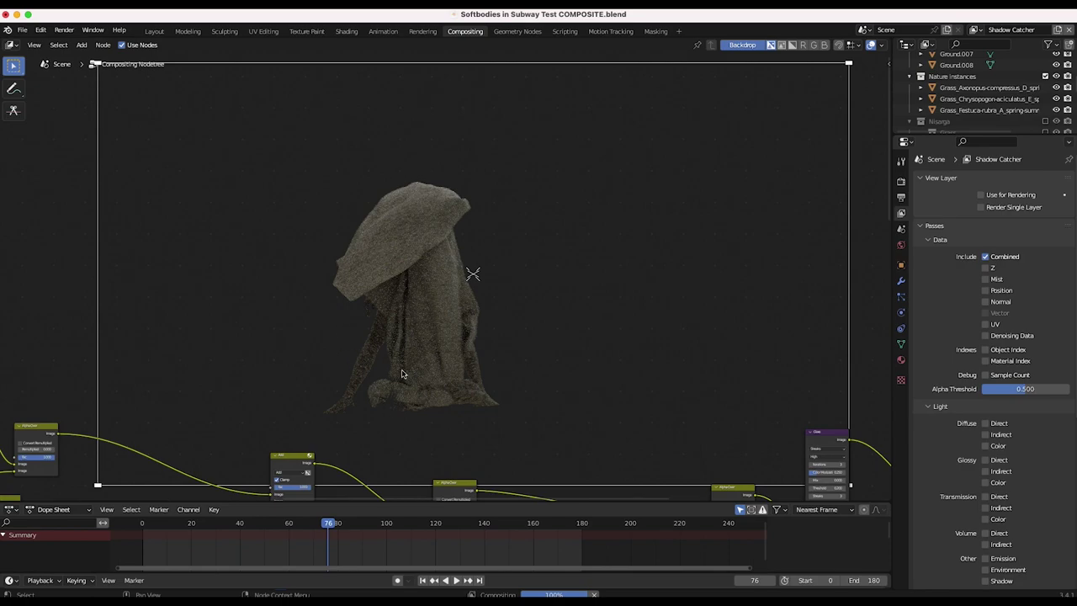
pyautogui.scroll(-5, 403, 373)
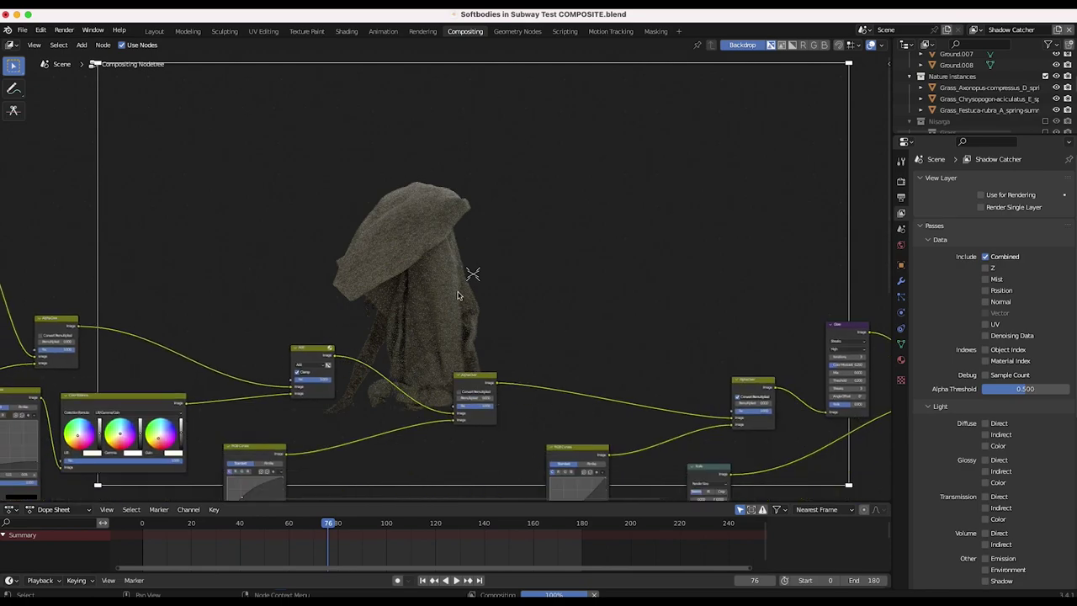
pyautogui.scroll(-15, 458, 295)
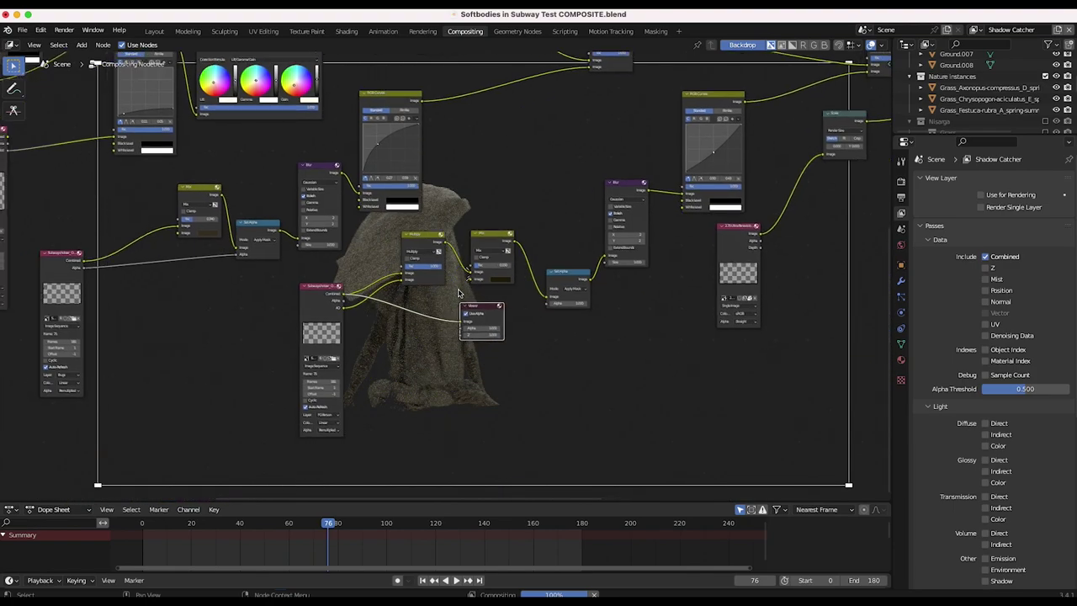
# - Connect the figure's Multiply output to the Viewer and check the layer settings of its image sequence
pyautogui.scroll(4, 459, 293)
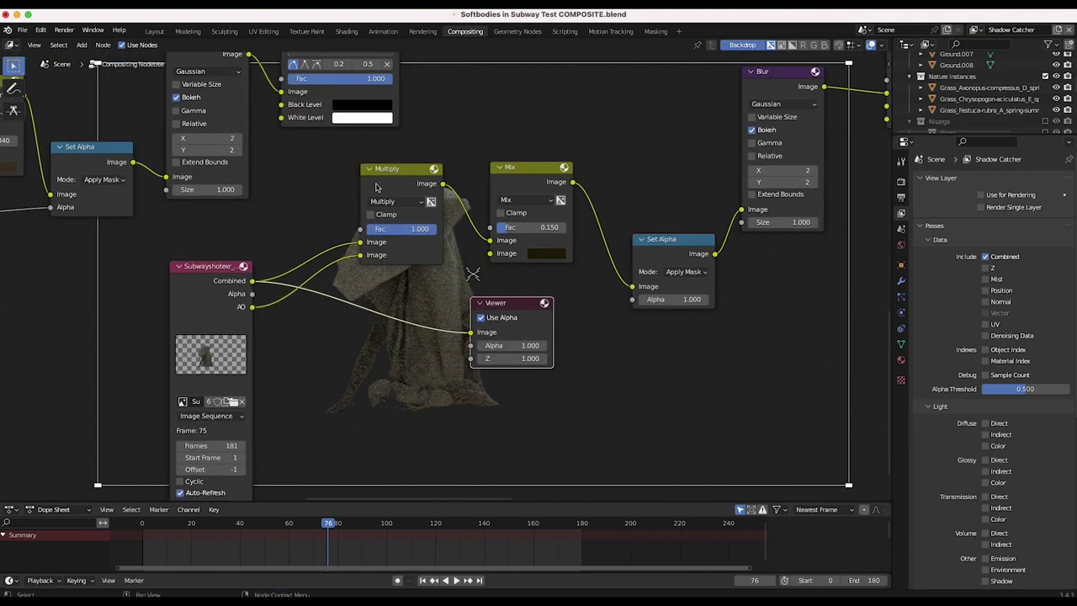
pyautogui.moveTo(378, 188); pyautogui.dragTo(469, 332)
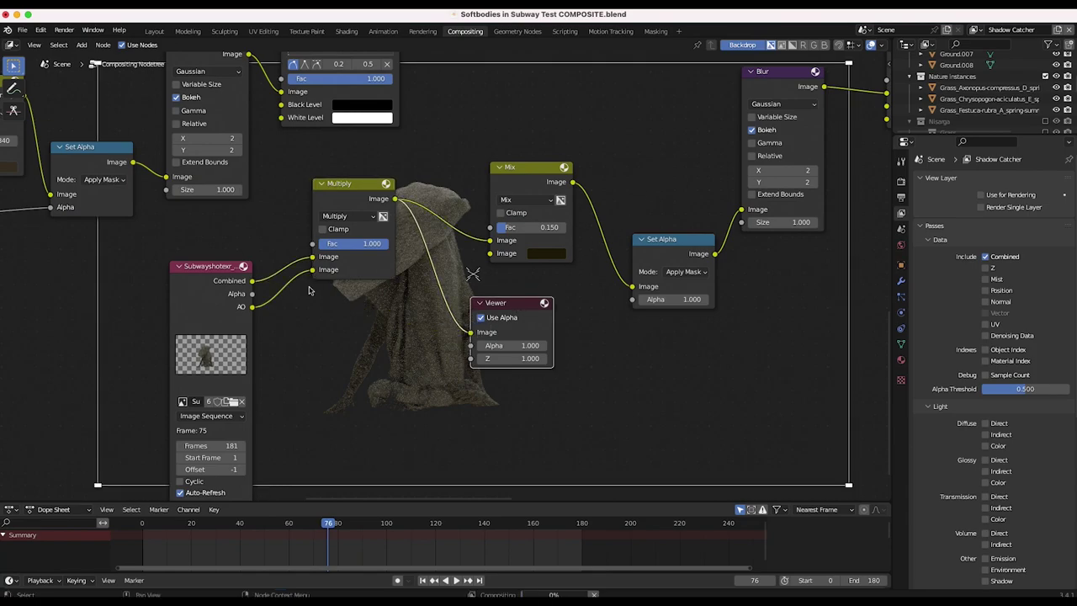
pyautogui.scroll(-5, 615, 149)
pyautogui.hscroll(-2, 615, 150)
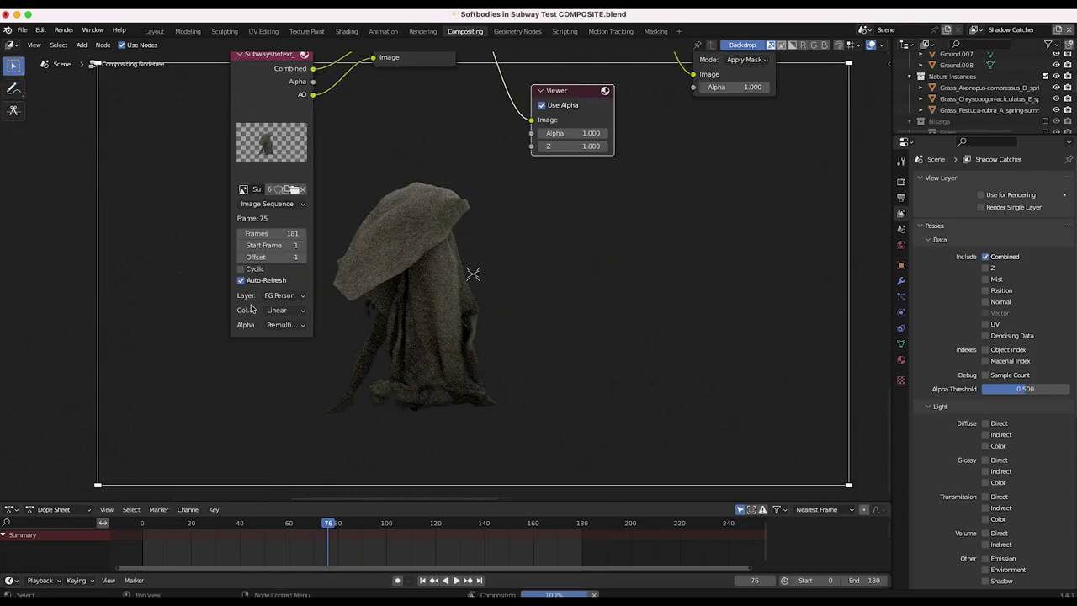
# - Move the Viewer below the Set Alpha node and inspect the figure branch's Mix and Blur nodes
pyautogui.scroll(7, 493, 249)
pyautogui.hscroll(6, 493, 249)
pyautogui.moveTo(312, 387); pyautogui.dragTo(446, 425)
pyautogui.click(333, 254)
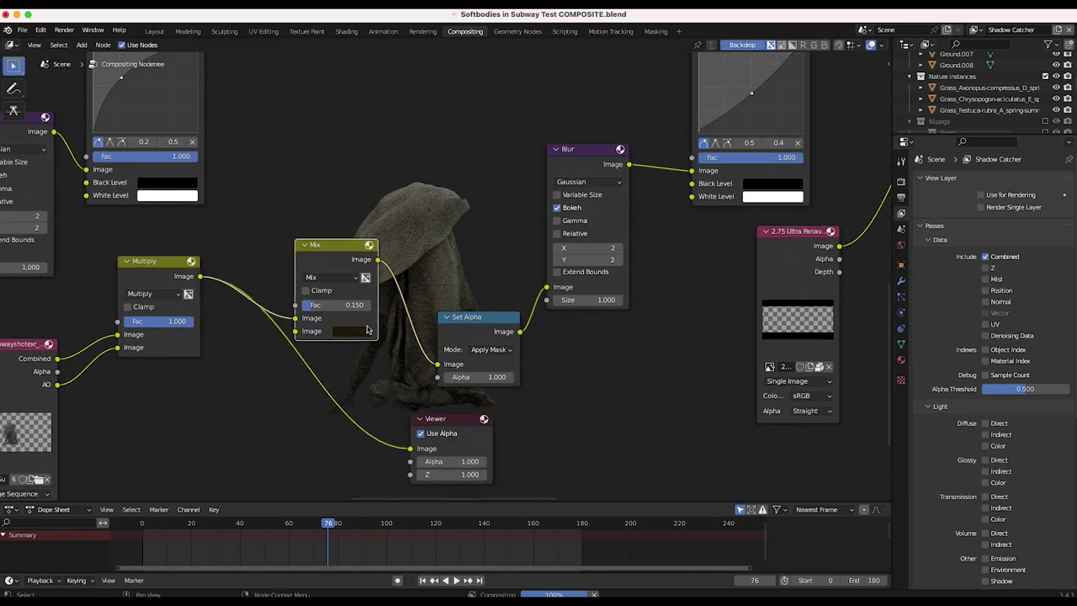
pyautogui.scroll(-2, 370, 322)
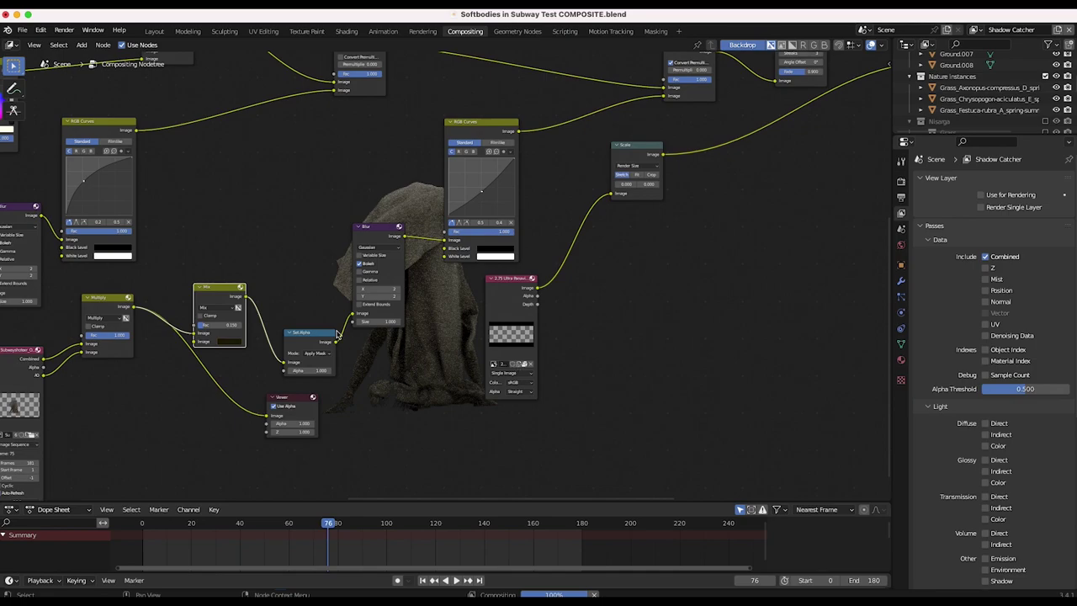
pyautogui.click(373, 236)
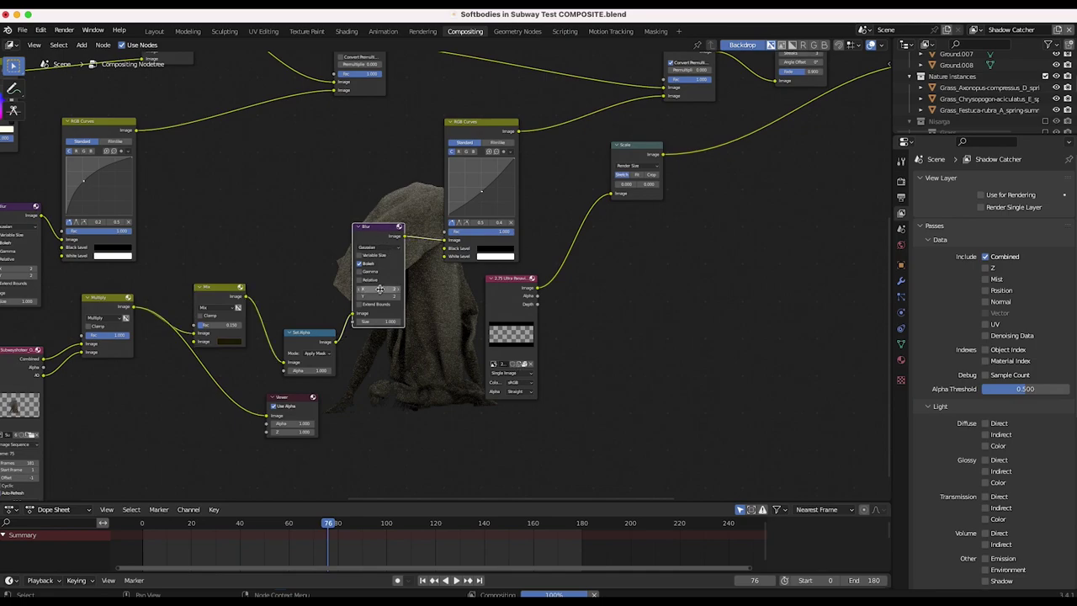
pyautogui.scroll(-3, 425, 324)
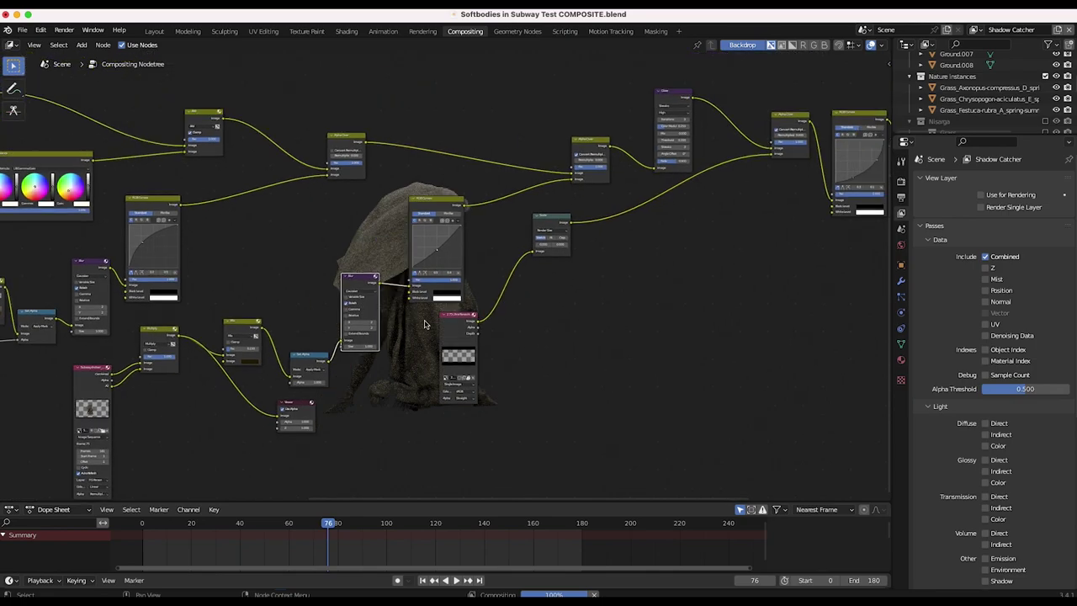
# - Move the Viewer above the Alpha Over node that adds the foreground figure and connect that node's Image output to it
pyautogui.scroll(12, 446, 260)
pyautogui.scroll(-8, 439, 219)
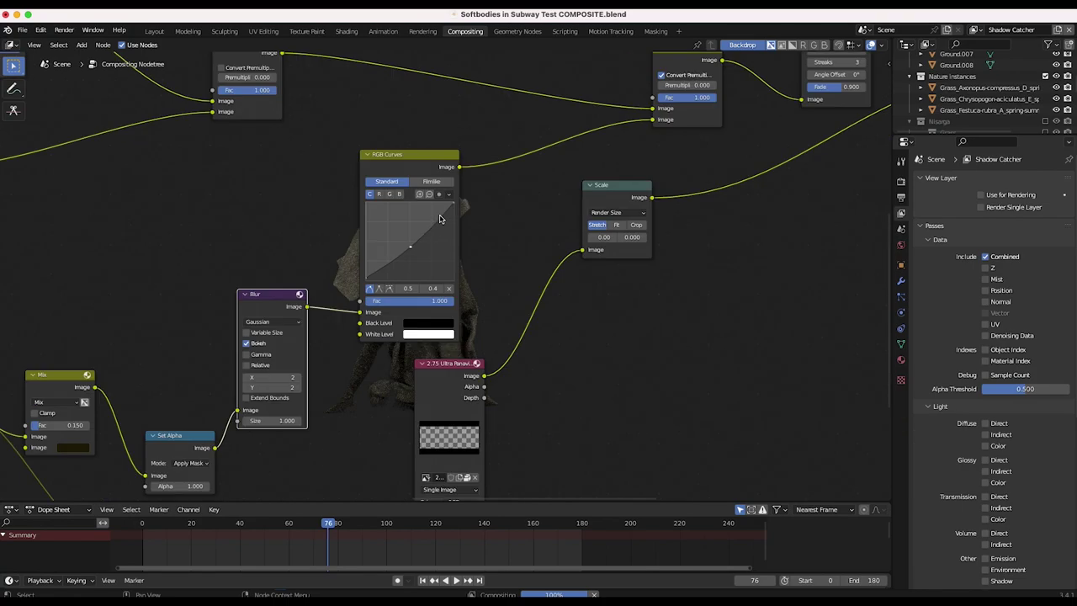
pyautogui.moveTo(283, 418); pyautogui.dragTo(595, 102)
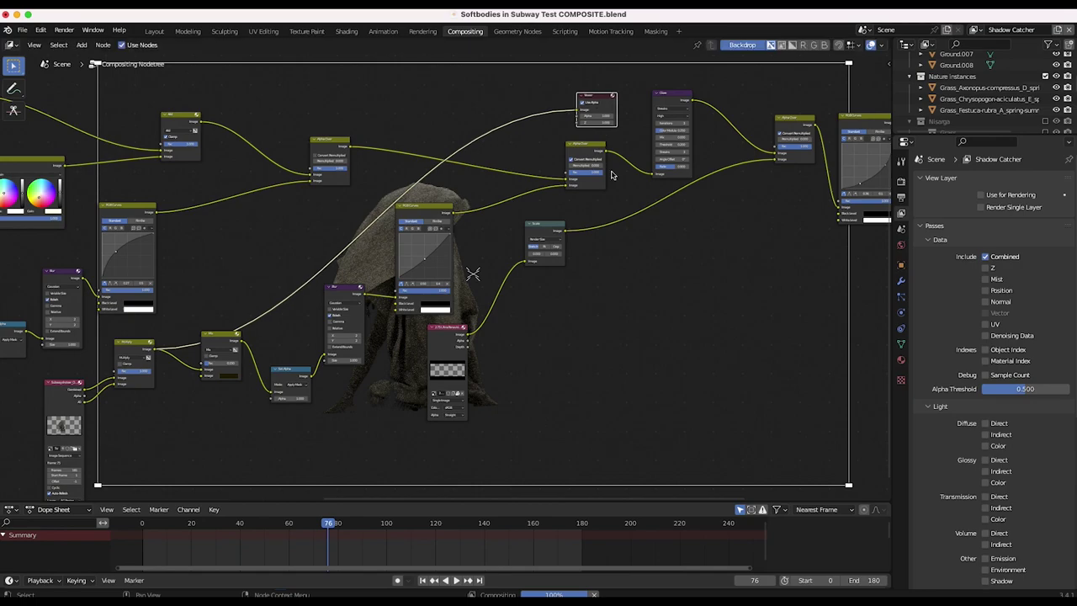
pyautogui.scroll(5, 594, 101)
pyautogui.moveTo(412, 185); pyautogui.dragTo(517, 97)
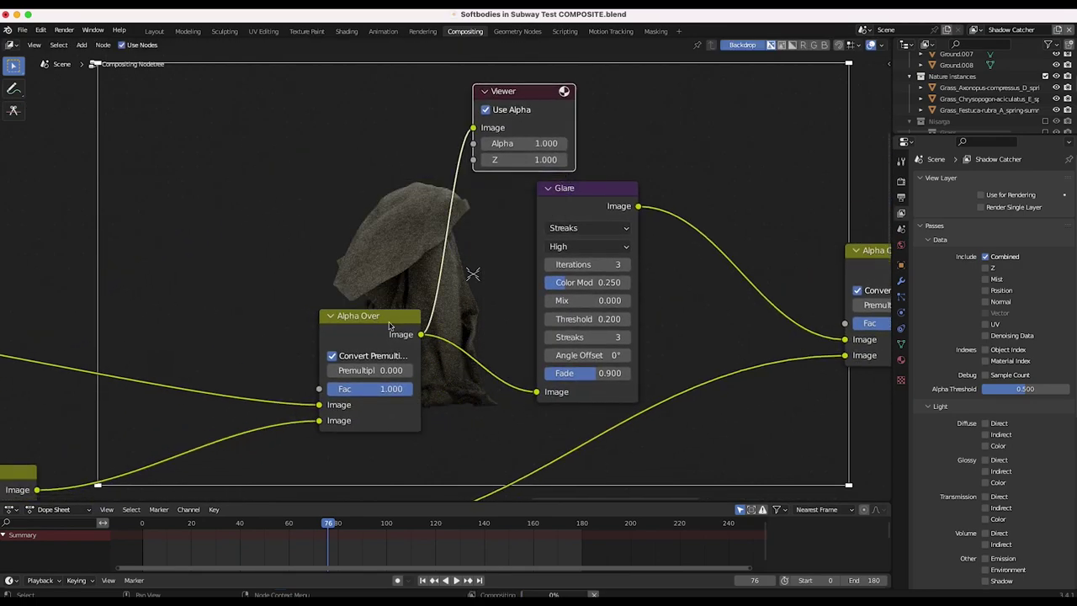
pyautogui.scroll(-5, 448, 304)
pyautogui.scroll(6, 416, 261)
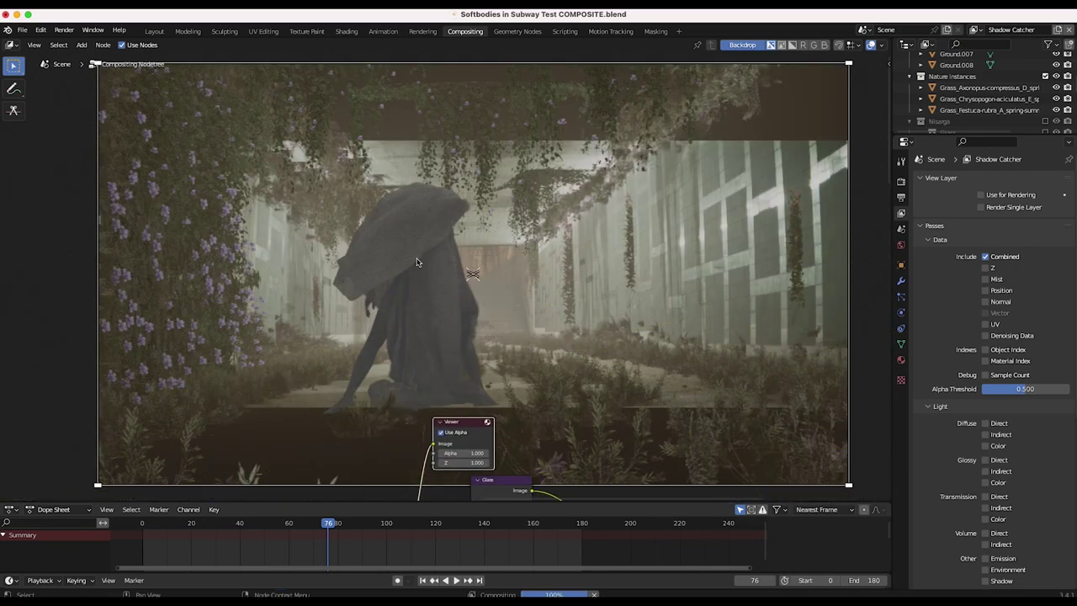
# - Check the merged figure in the backdrop and move the Viewer to the far side of the Glare node
pyautogui.scroll(-7, 417, 261)
pyautogui.scroll(-3, 416, 262)
pyautogui.scroll(-1, 416, 262)
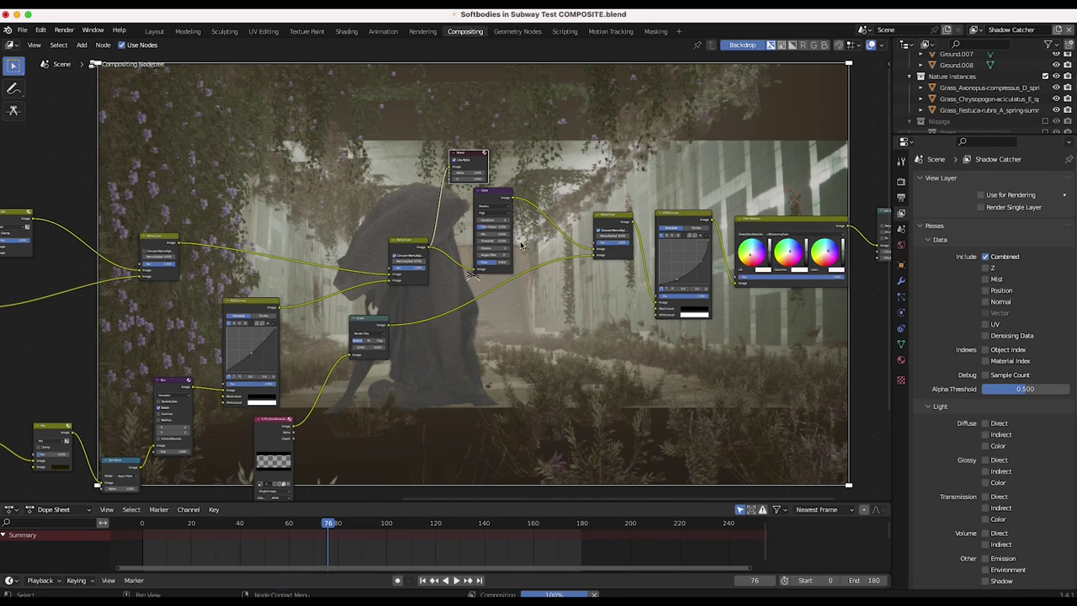
pyautogui.hscroll(-4, 562, 208)
pyautogui.scroll(6, 563, 208)
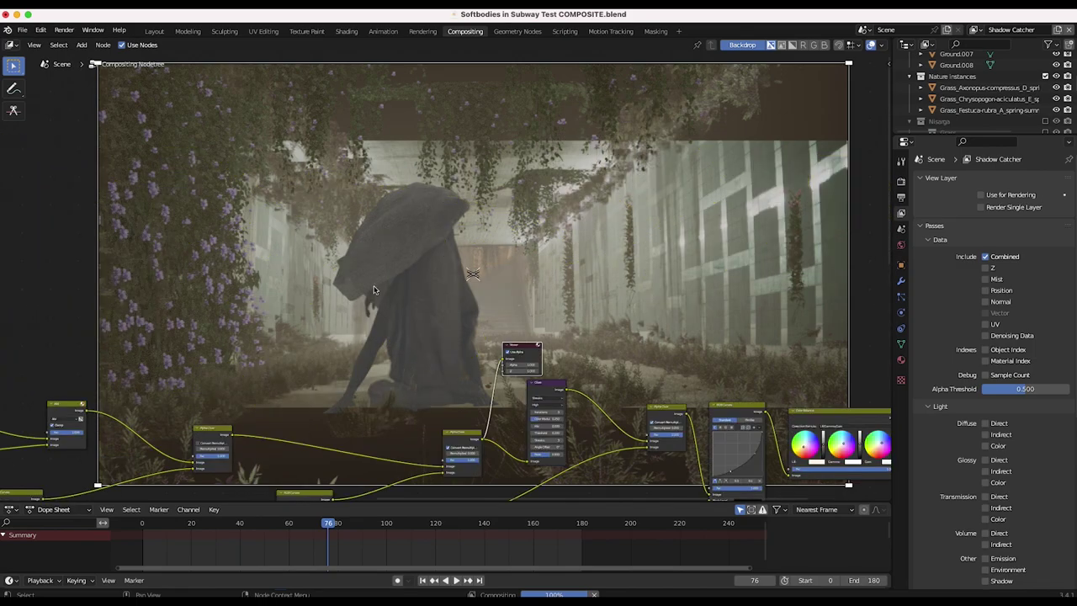
pyautogui.moveTo(516, 343); pyautogui.dragTo(633, 309)
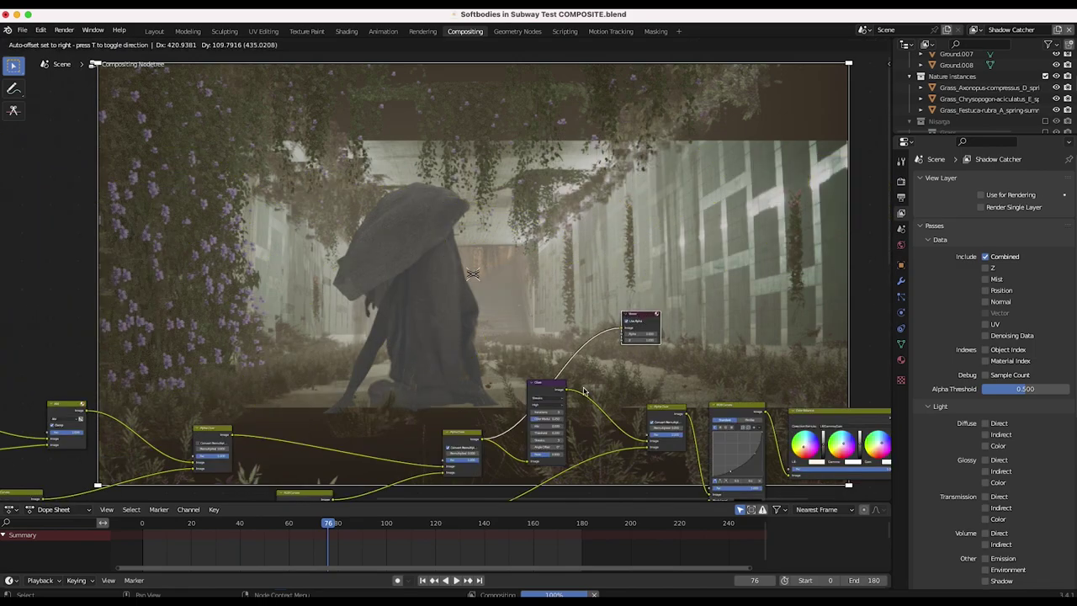
pyautogui.scroll(-3, 515, 337)
pyautogui.hscroll(-1, 515, 337)
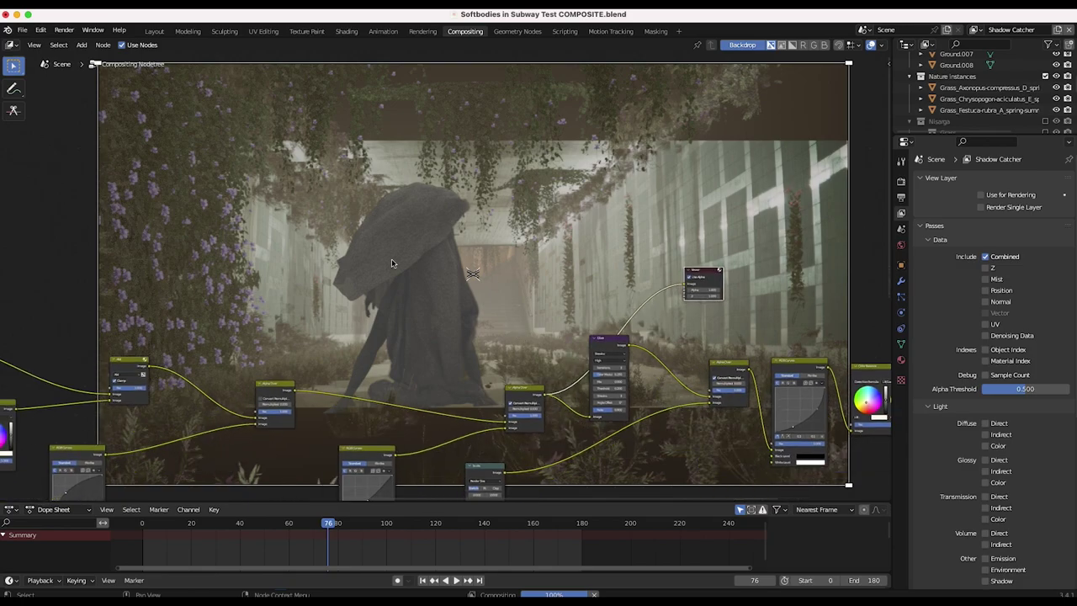
# - Show the blue channel curve in the figure's RGB Curves node and compare it with the backdrop image
pyautogui.scroll(2, 416, 383)
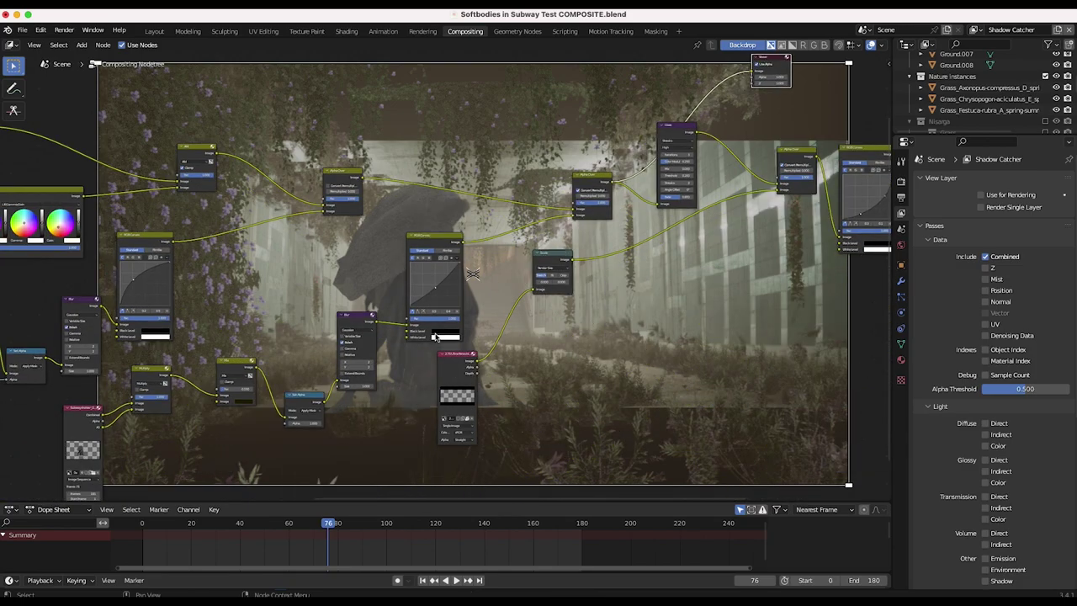
pyautogui.scroll(2, 436, 344)
pyautogui.click(414, 236)
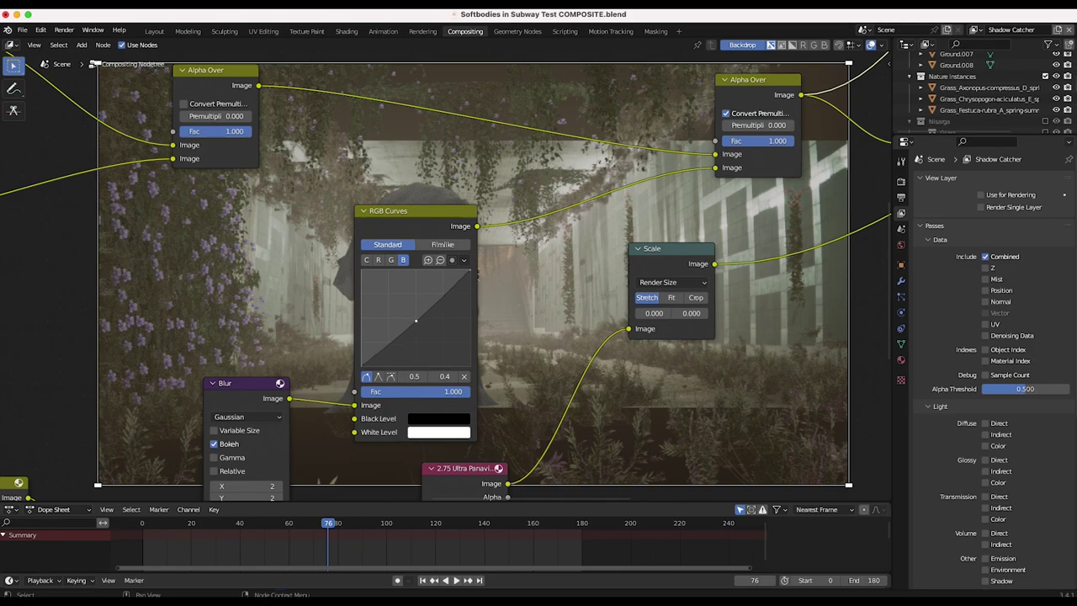
pyautogui.scroll(5, 522, 221)
pyautogui.hscroll(2, 523, 221)
pyautogui.scroll(3, 523, 221)
pyautogui.scroll(-2, 582, 204)
pyautogui.hscroll(6, 582, 205)
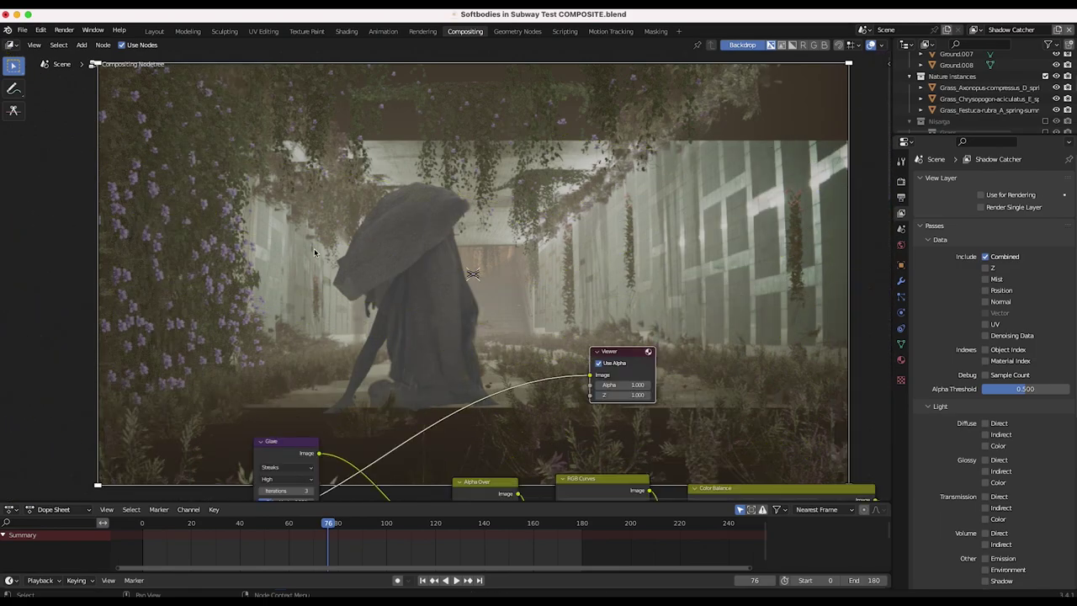
# - Inspect the Streaks Glare node's settings and connect its Image output to the Viewer
pyautogui.scroll(-5, 641, 367)
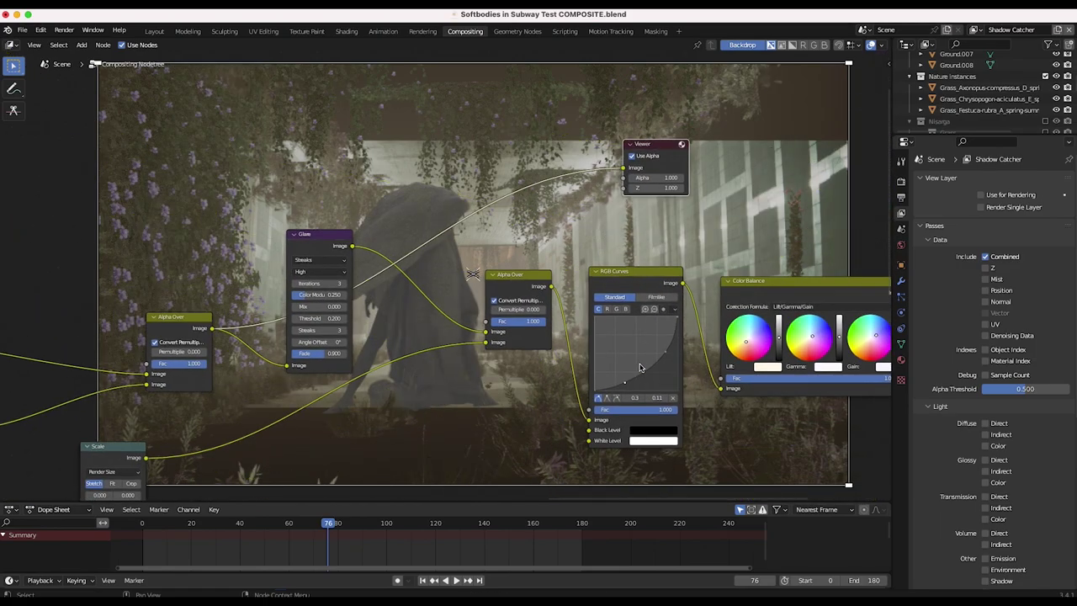
pyautogui.scroll(-2, 392, 270)
pyautogui.scroll(2, 388, 266)
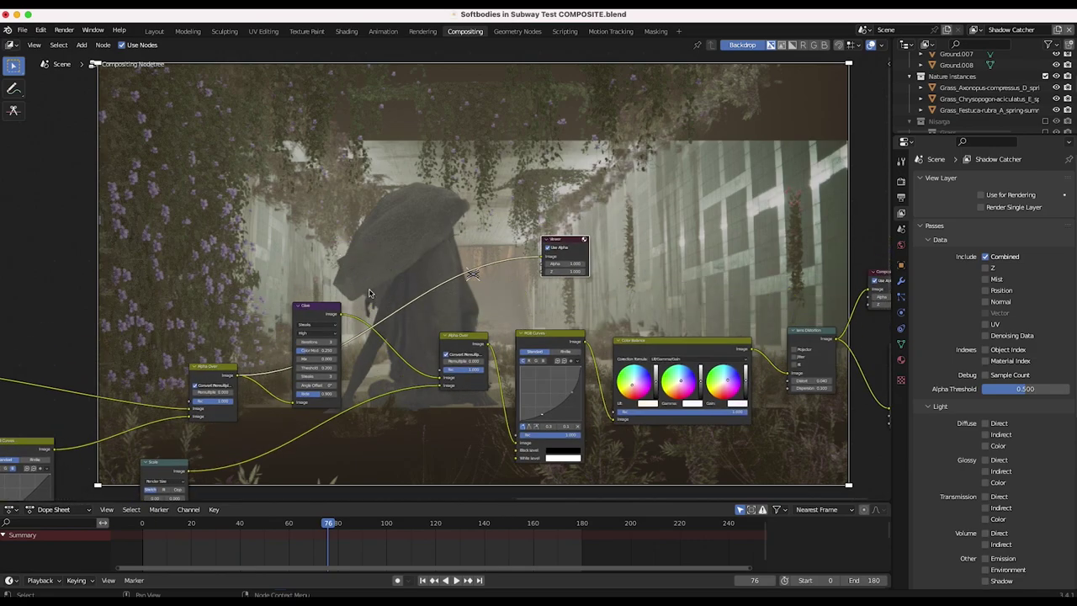
pyautogui.scroll(5, 389, 250)
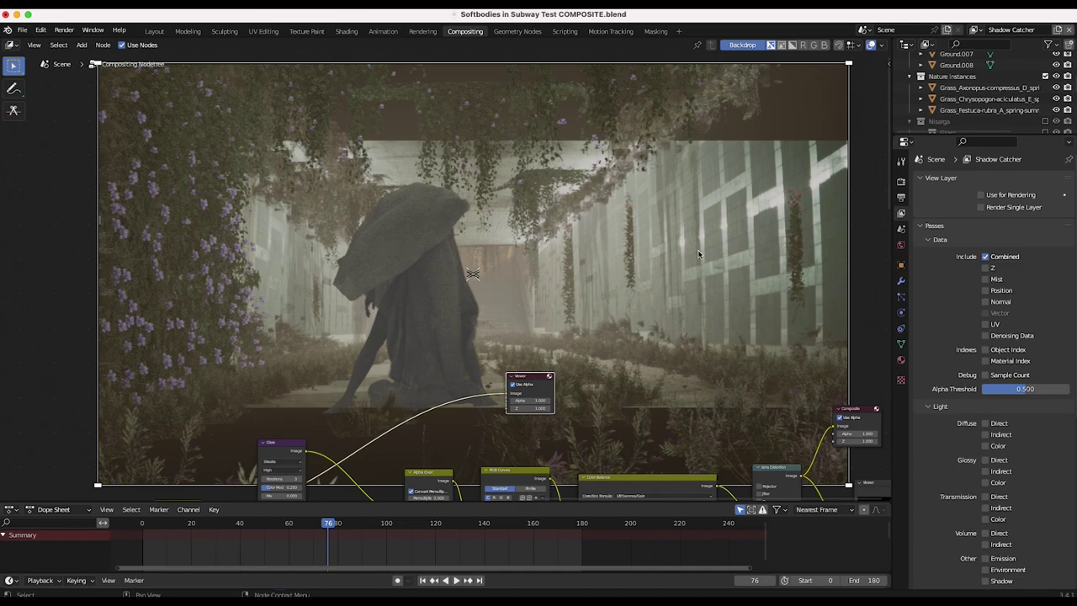
pyautogui.scroll(3, 444, 307)
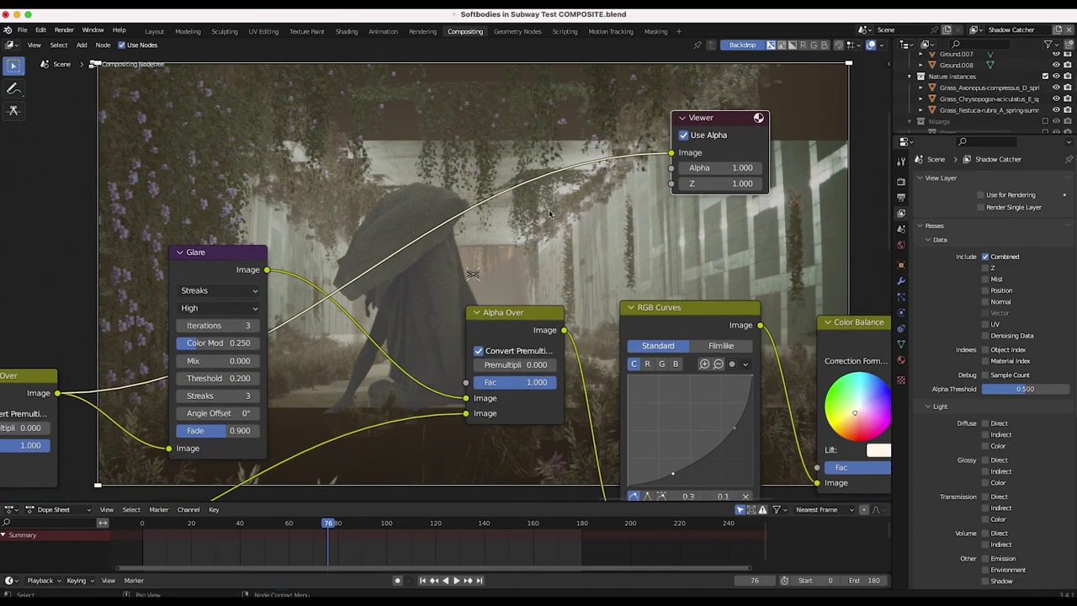
pyautogui.scroll(-2, 420, 232)
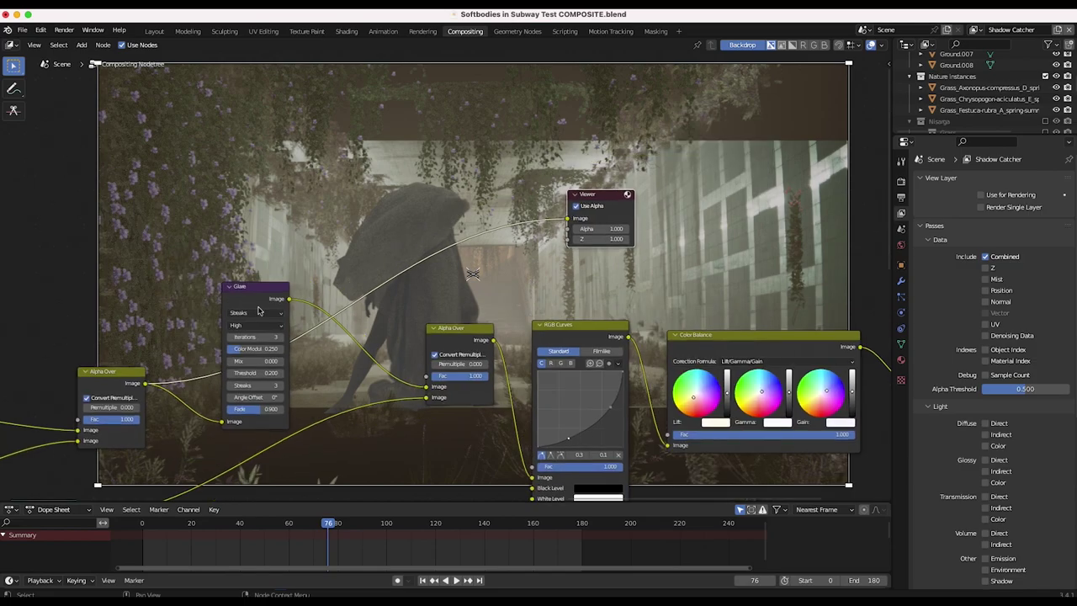
pyautogui.scroll(-2, 259, 311)
pyautogui.moveTo(331, 296); pyautogui.dragTo(536, 235)
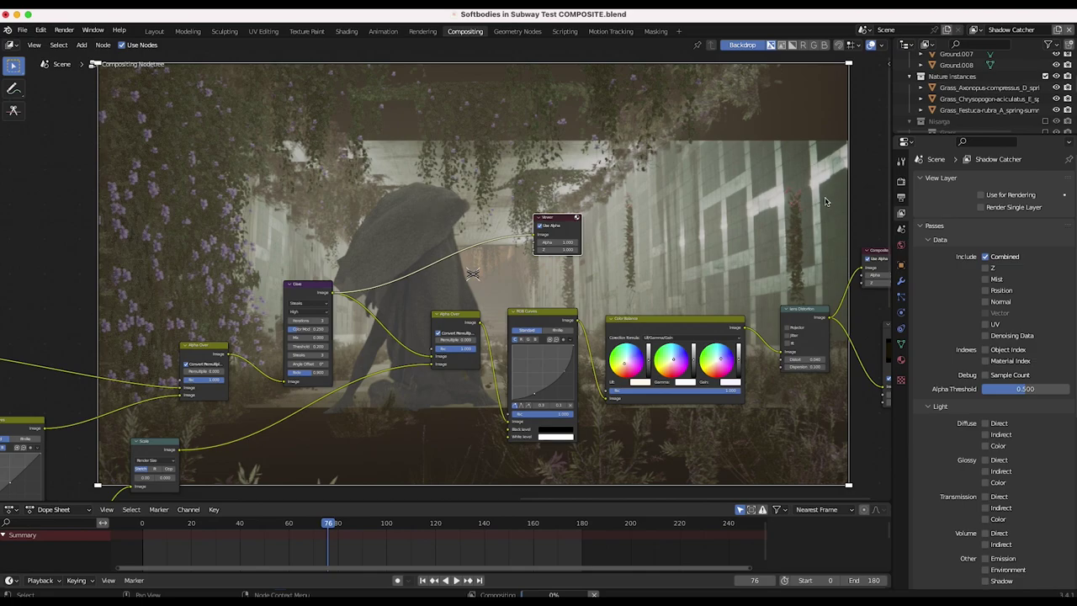
# - Examine the light streaks on the subway wall and move the Viewer off the figure in the backdrop
pyautogui.scroll(5, 795, 225)
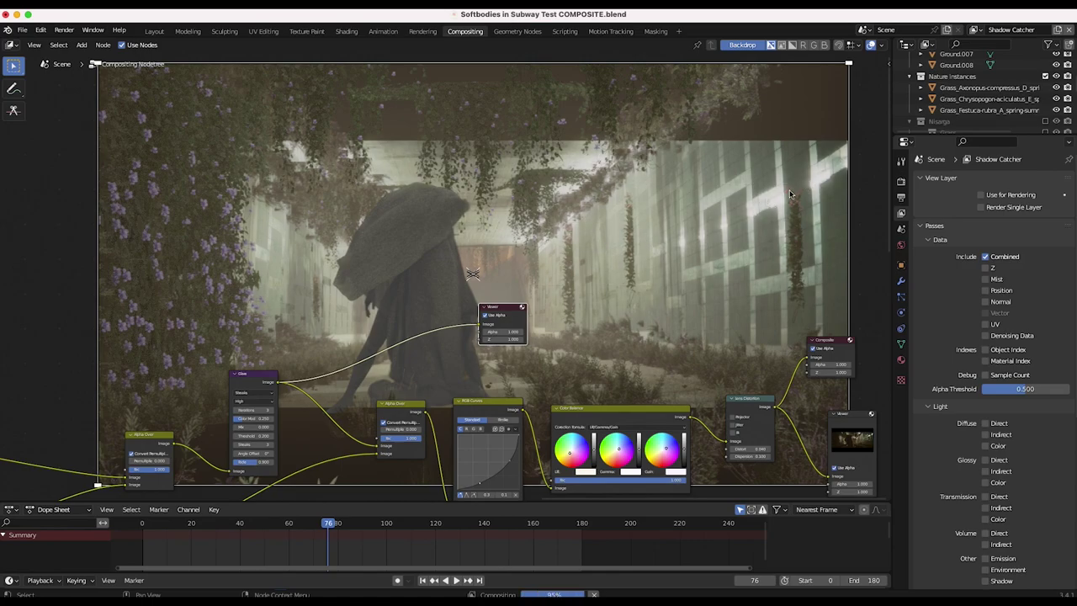
pyautogui.hscroll(-3, 577, 321)
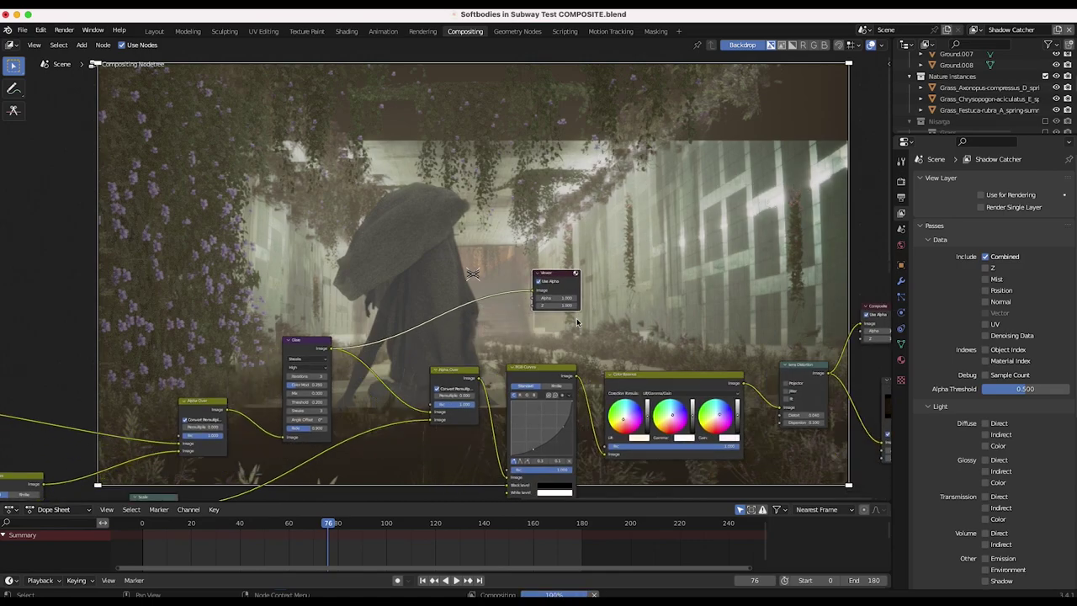
pyautogui.scroll(3, 577, 321)
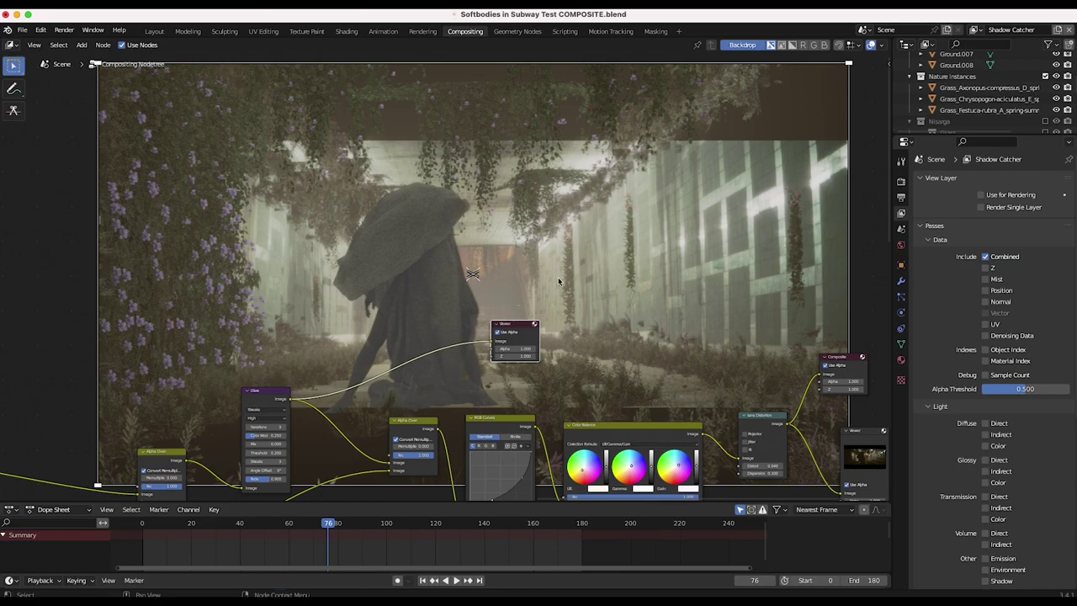
pyautogui.scroll(3, 557, 281)
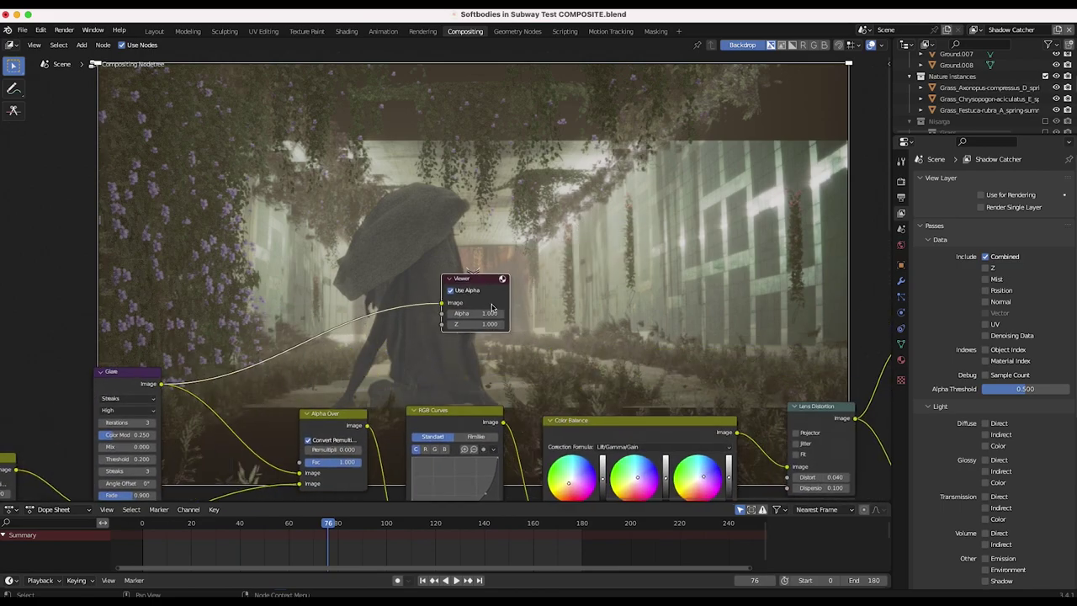
pyautogui.moveTo(465, 283); pyautogui.dragTo(528, 285)
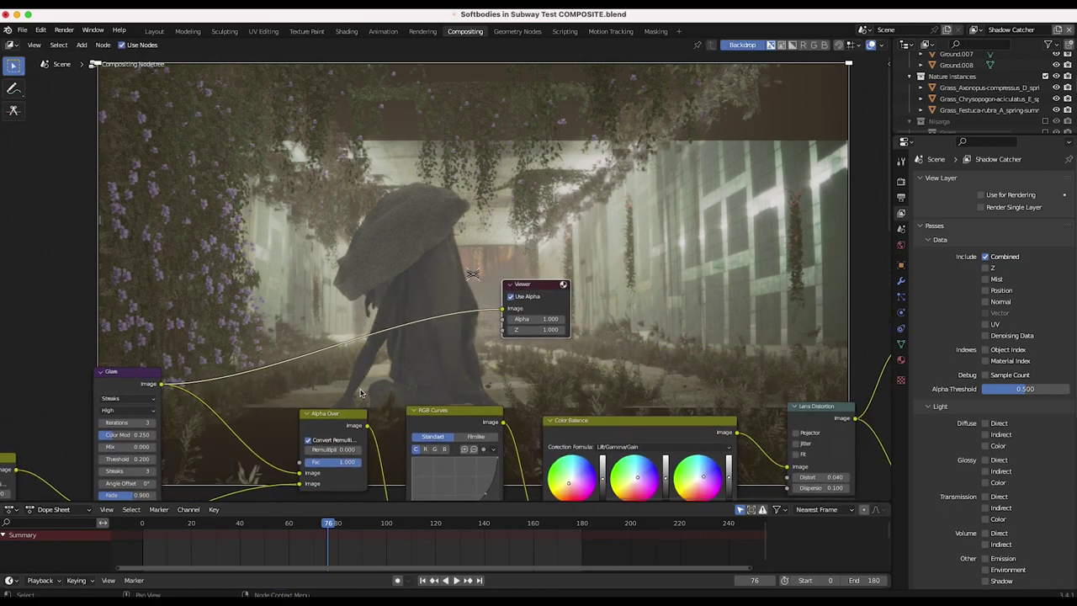
# - Move the 2.75 Ultra letterbox image node closer to the Scale node it feeds
pyautogui.scroll(-2, 527, 285)
pyautogui.hscroll(-3, 360, 393)
pyautogui.scroll(-3, 360, 392)
pyautogui.scroll(1, 360, 393)
pyautogui.scroll(-3, 360, 393)
pyautogui.hscroll(-3, 360, 393)
pyautogui.moveTo(215, 417); pyautogui.dragTo(259, 336)
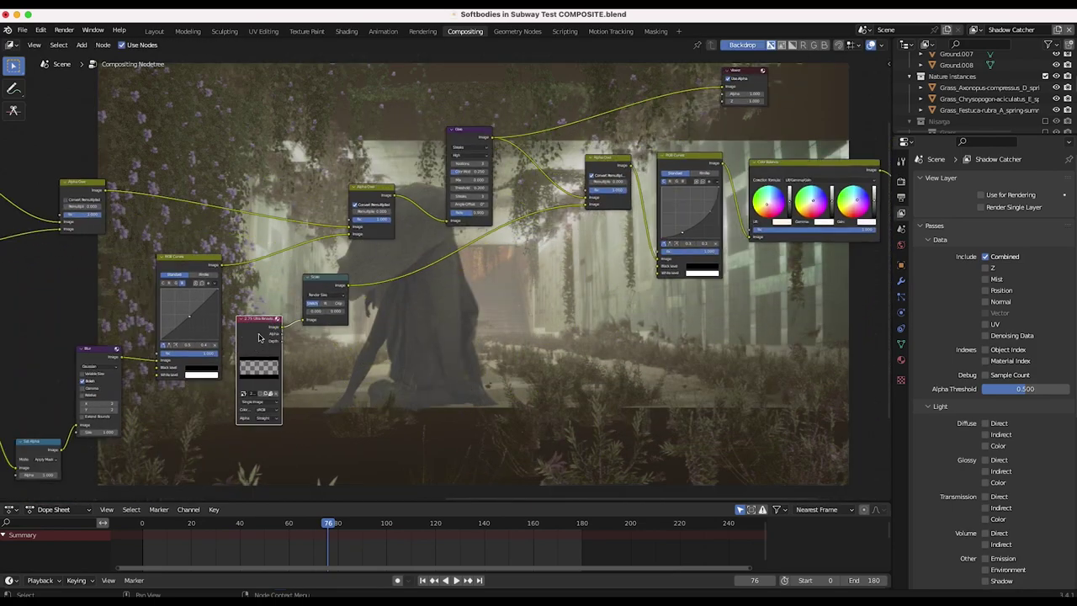
pyautogui.hscroll(4, 533, 320)
pyautogui.scroll(2, 534, 320)
pyautogui.hscroll(-4, 533, 322)
pyautogui.scroll(-2, 533, 322)
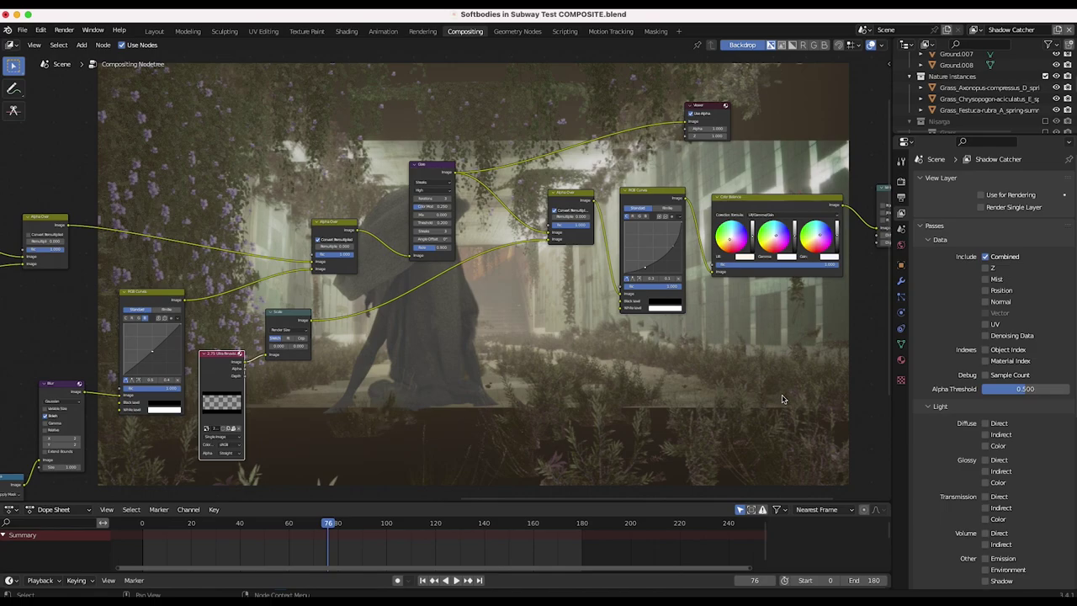
# - Connect the Alpha Over node that follows the Glare node to the Viewer and check the letterboxed image
pyautogui.hscroll(3, 549, 419)
pyautogui.scroll(2, 548, 419)
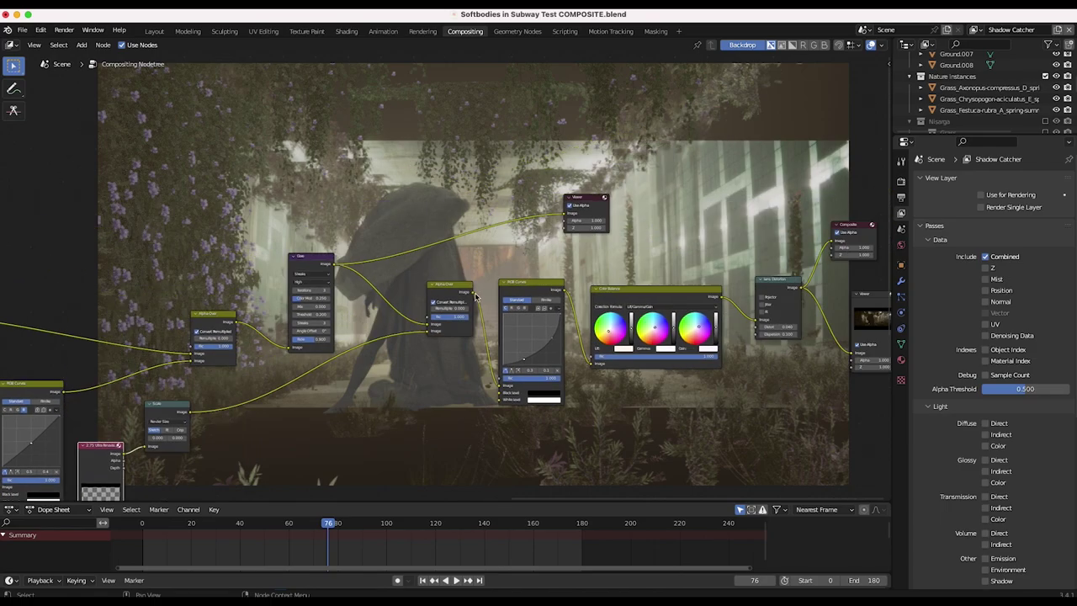
pyautogui.moveTo(474, 293); pyautogui.dragTo(566, 213)
pyautogui.click(577, 203)
pyautogui.scroll(5, 405, 283)
pyautogui.hscroll(4, 406, 284)
pyautogui.scroll(-1, 440, 327)
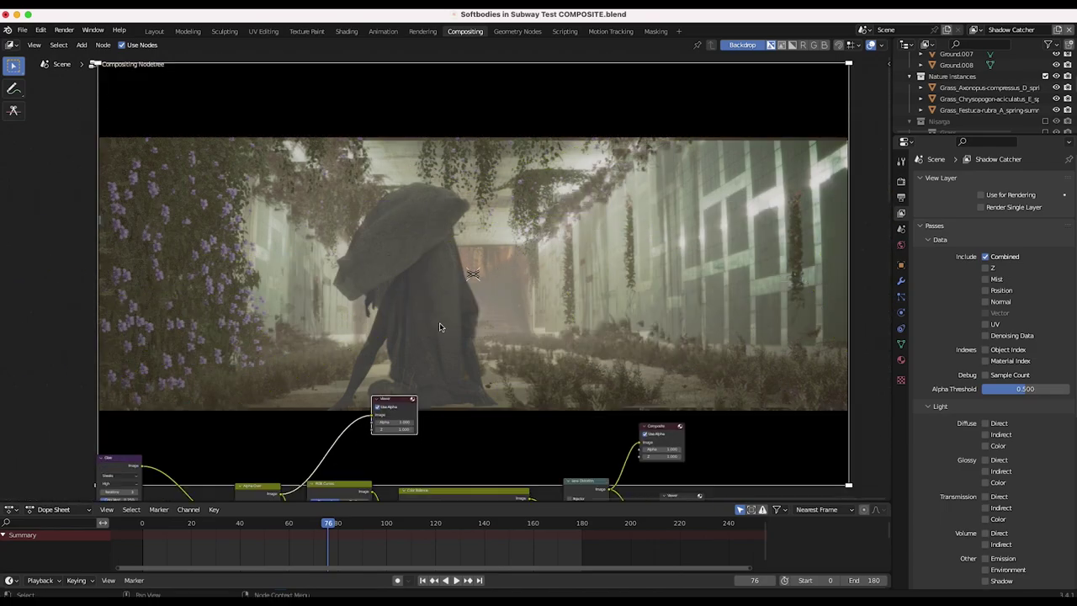
pyautogui.scroll(-5, 439, 326)
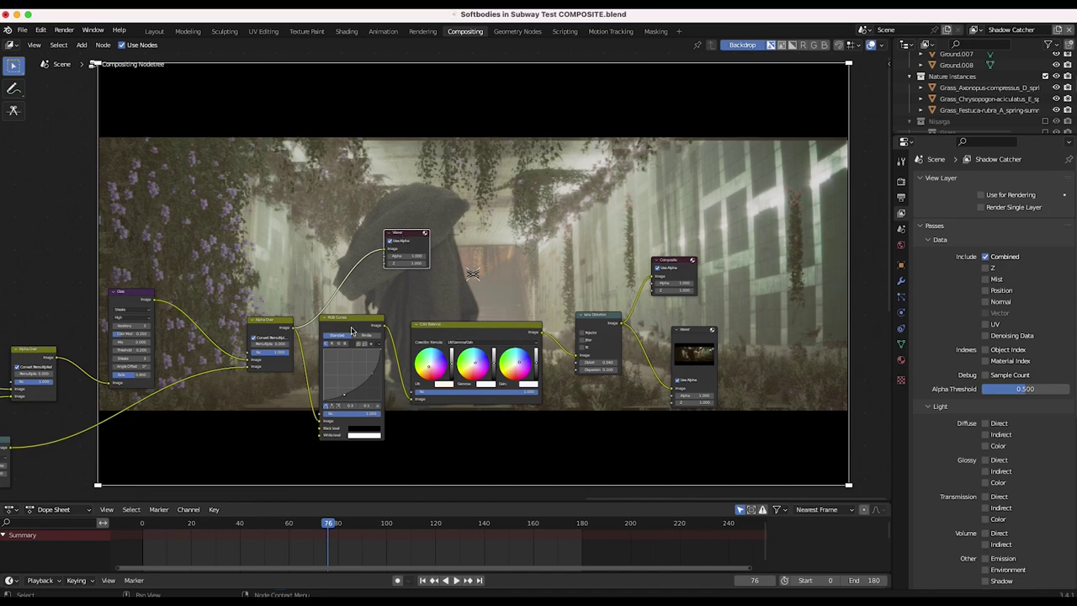
# - Move the Viewer above the Composite node and connect the final RGB Curves output to it
pyautogui.moveTo(414, 239); pyautogui.dragTo(666, 215)
pyautogui.scroll(3, 537, 287)
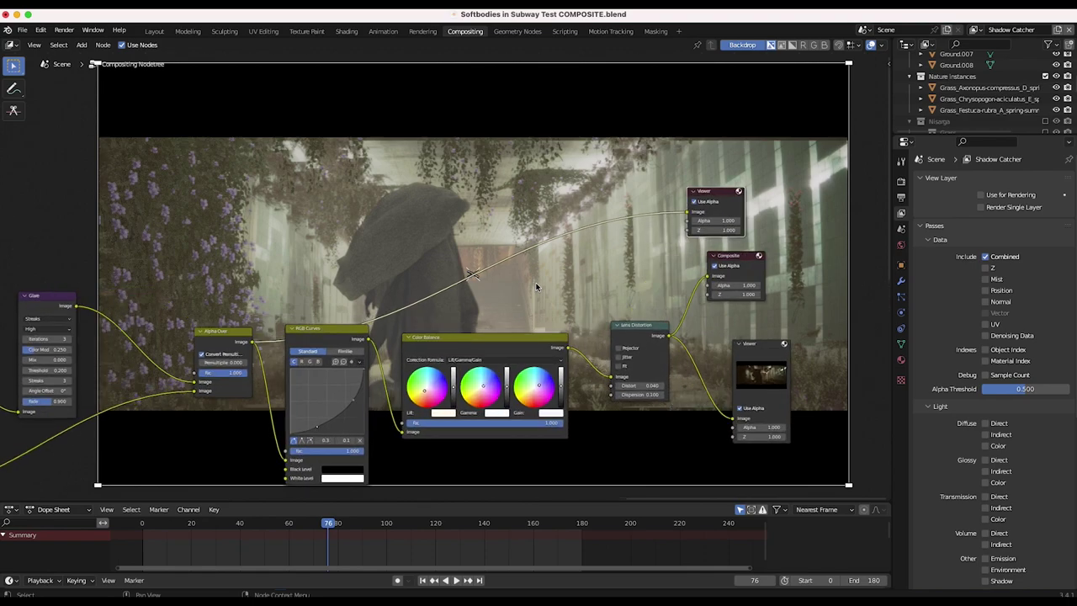
pyautogui.hscroll(4, 535, 287)
pyautogui.moveTo(224, 335); pyautogui.dragTo(565, 190)
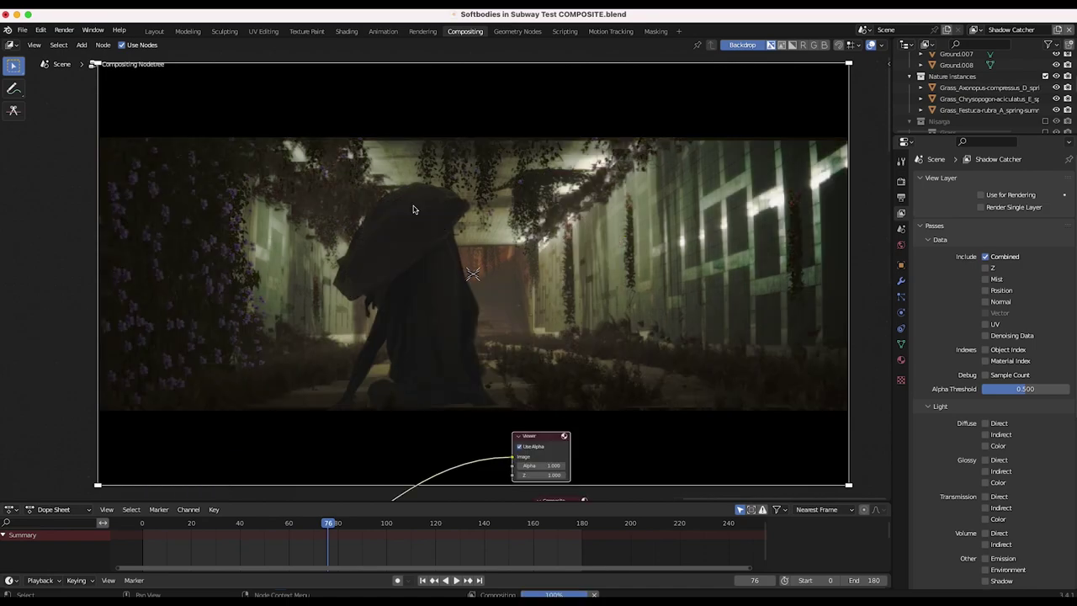
pyautogui.scroll(1, 414, 210)
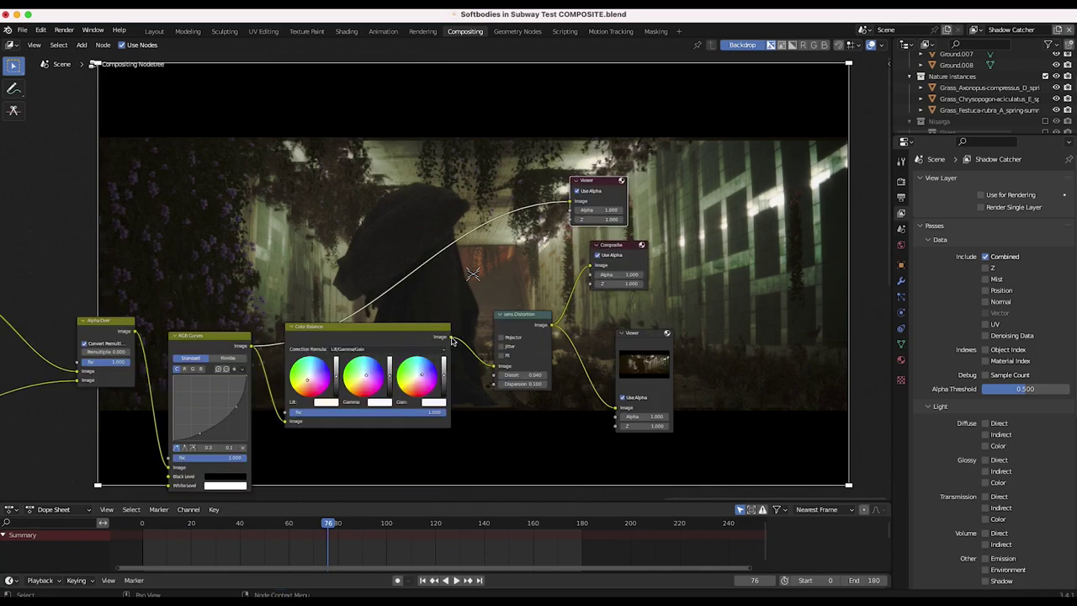
# - Connect the Color Balance node's Image output to the Viewer to preview the color grade
pyautogui.moveTo(453, 339); pyautogui.dragTo(595, 192)
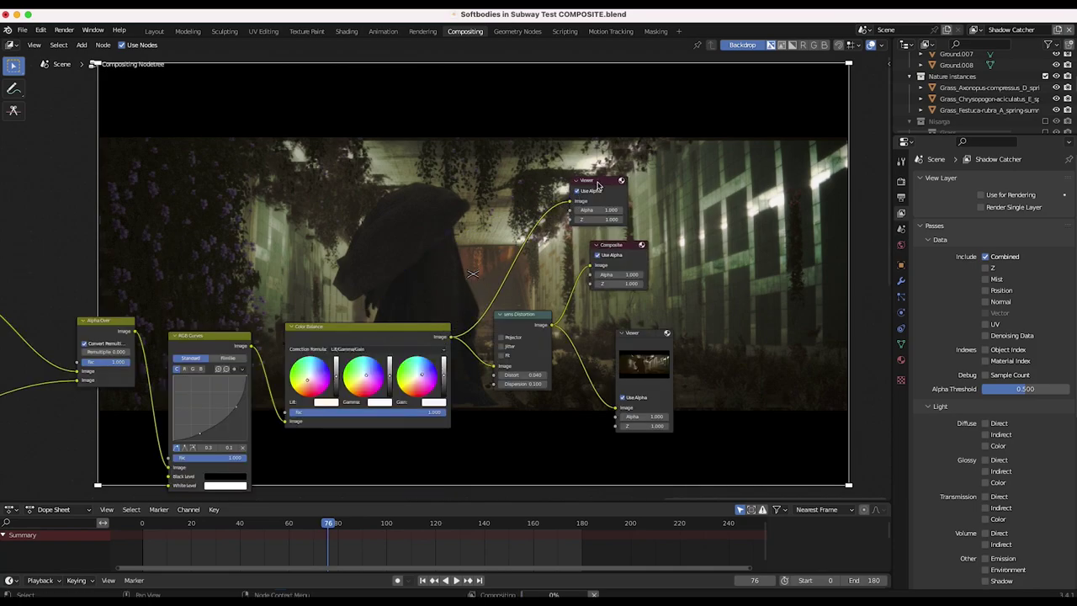
pyautogui.click(597, 185)
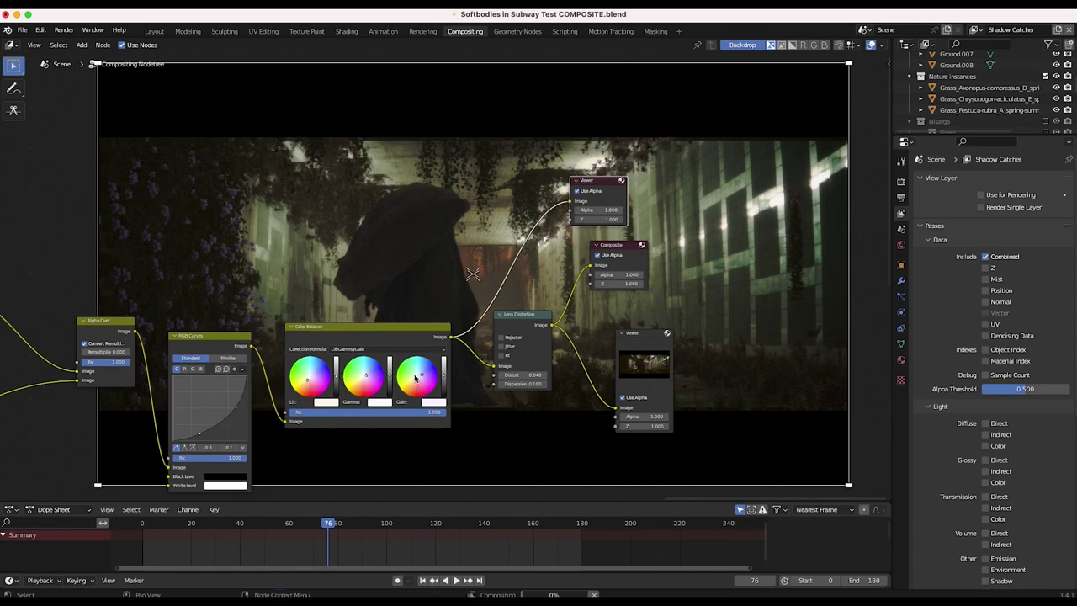
pyautogui.click(415, 378)
pyautogui.moveTo(495, 237); pyautogui.dragTo(462, 255, button='middle')
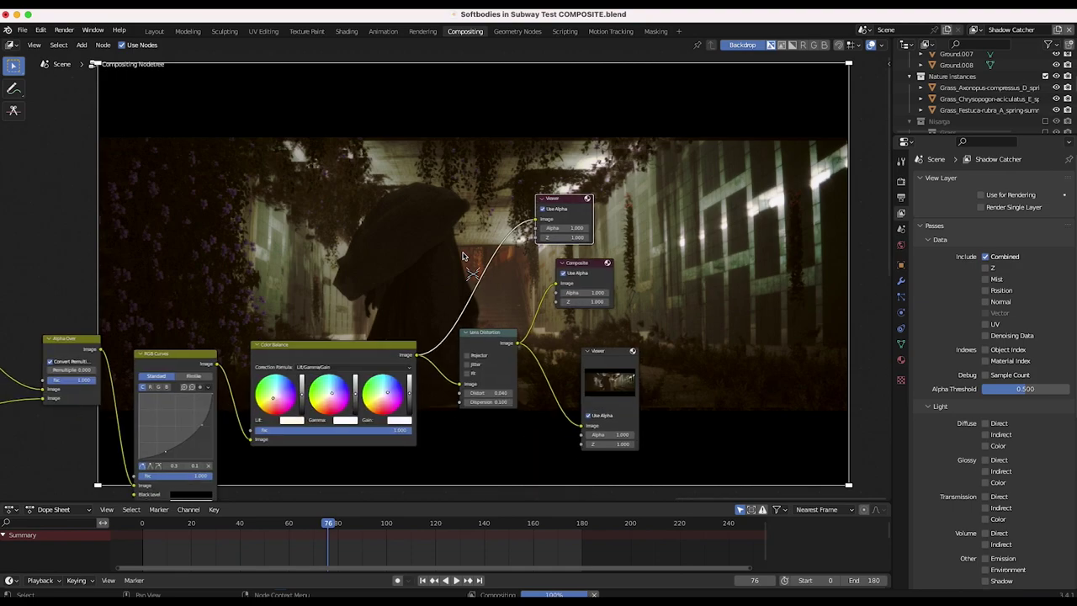
# - Move the Composite node away from the Lens Distortion node and connect the Lens Distortion output to the Viewer
pyautogui.hscroll(5, 462, 255)
pyautogui.scroll(1, 462, 255)
pyautogui.moveTo(451, 297); pyautogui.dragTo(583, 313)
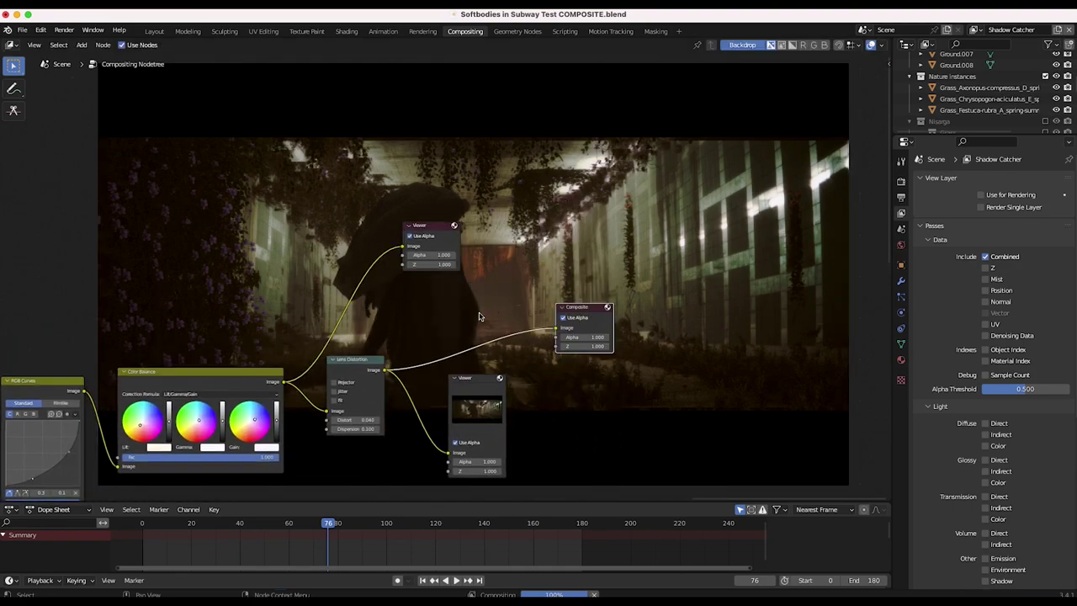
pyautogui.moveTo(386, 370); pyautogui.dragTo(555, 228)
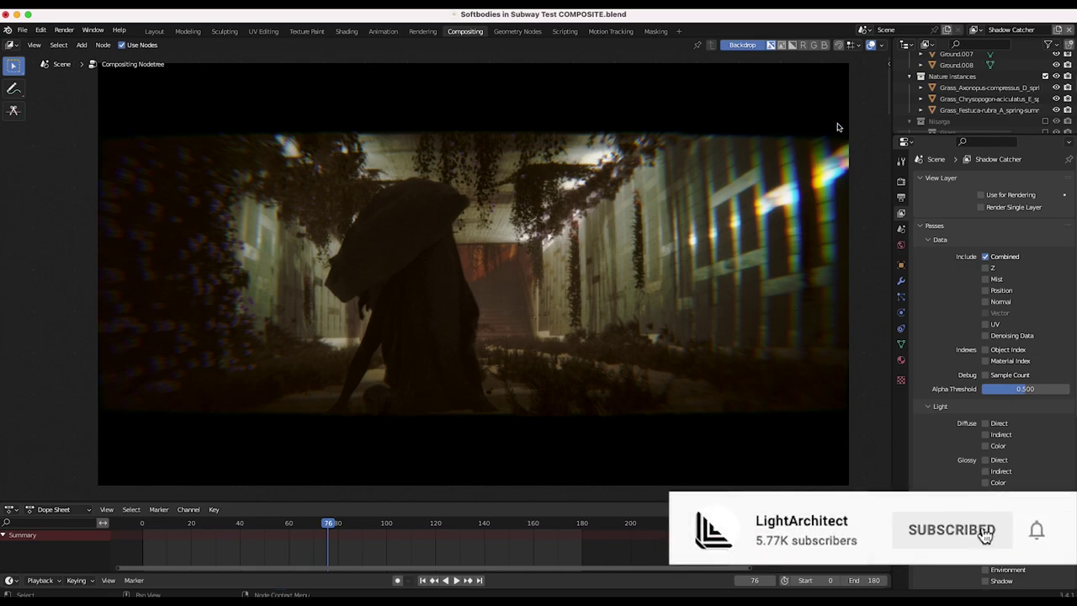
# - Examine the finished composite in the backdrop along with its final grading and Lens Distortion nodes
pyautogui.scroll(-5, 395, 358)
pyautogui.scroll(5, 395, 358)
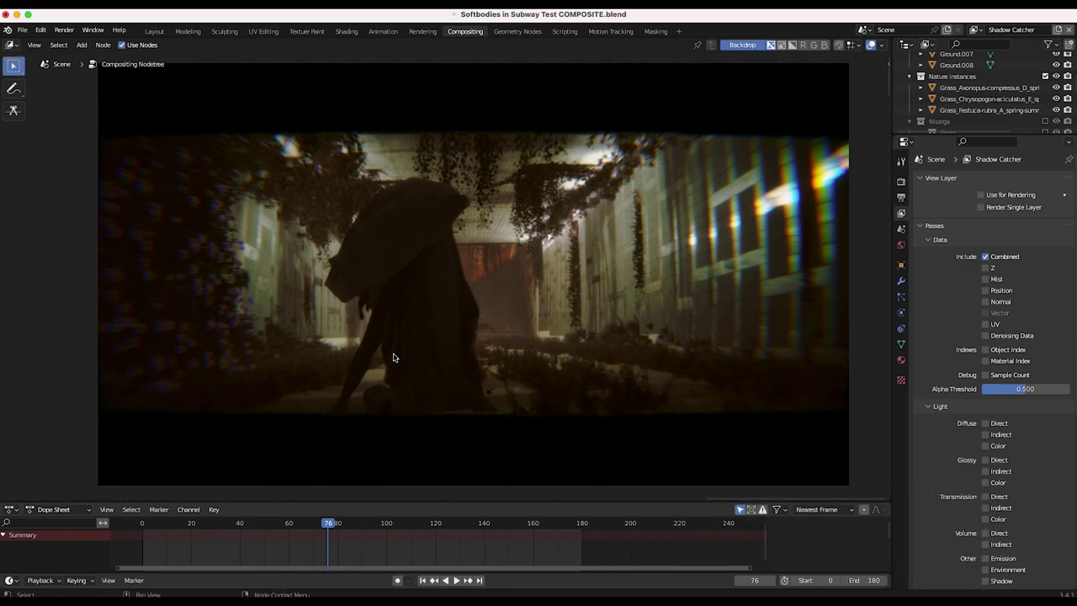
pyautogui.scroll(-5, 394, 358)
pyautogui.scroll(-4, 394, 358)
pyautogui.hscroll(-5, 394, 358)
pyautogui.scroll(5, 393, 358)
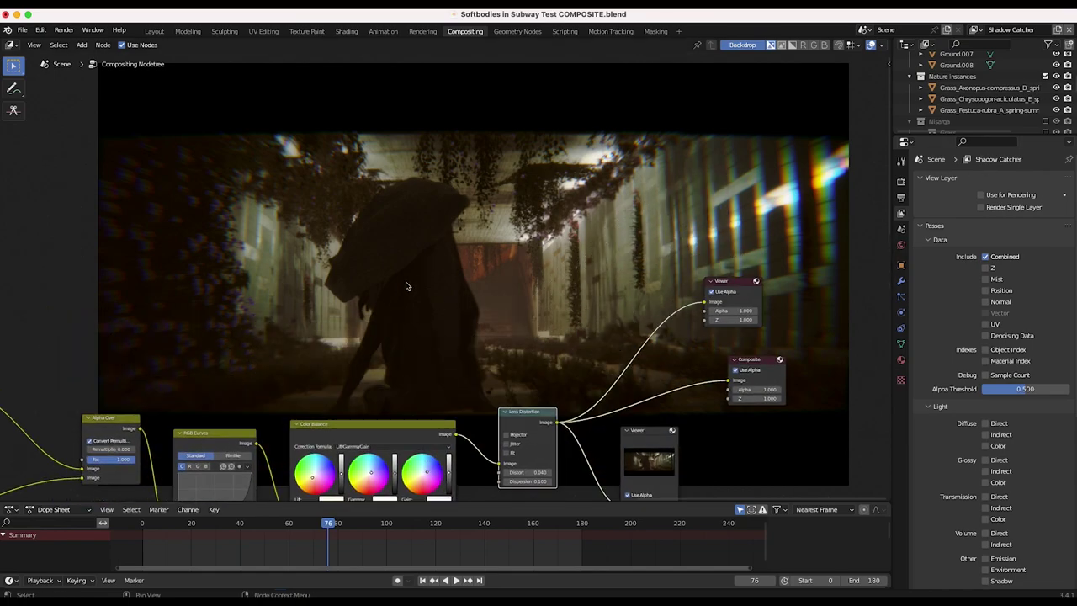
pyautogui.scroll(-5, 544, 175)
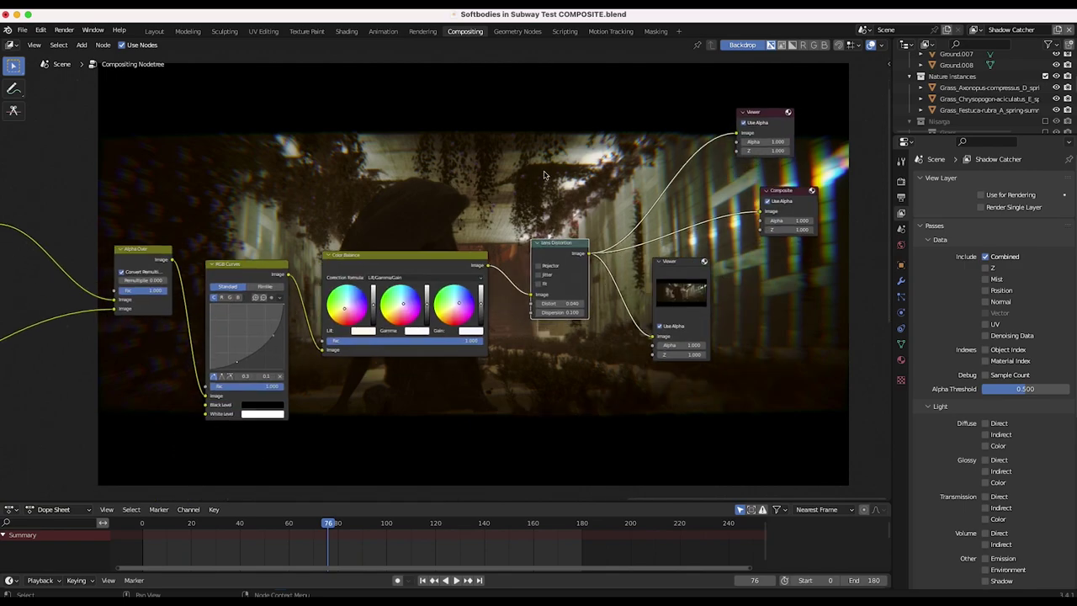
pyautogui.scroll(-5, 544, 175)
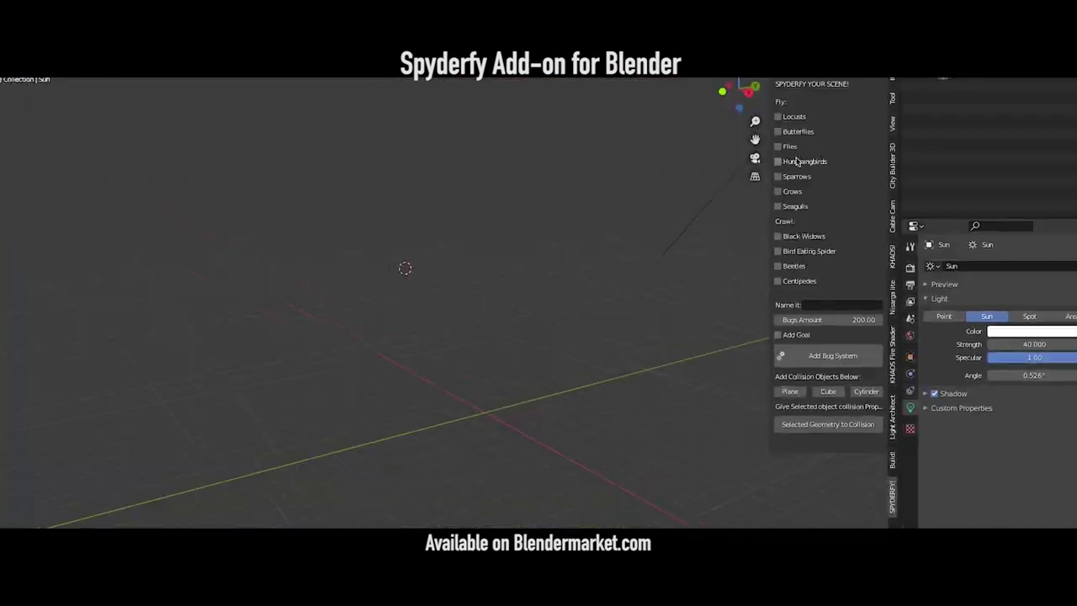
pyautogui.click(790, 256)
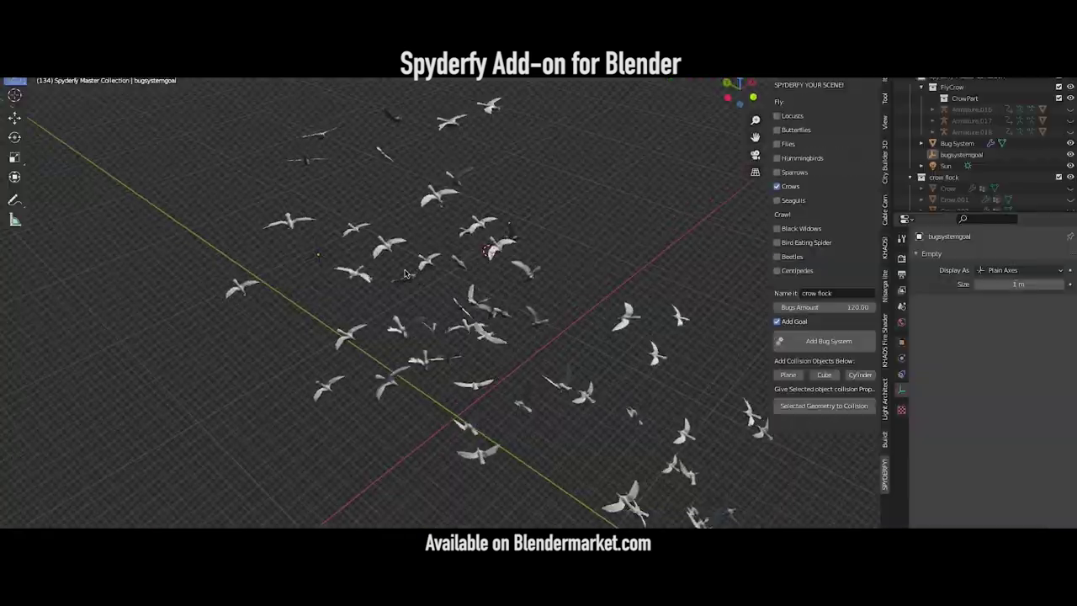